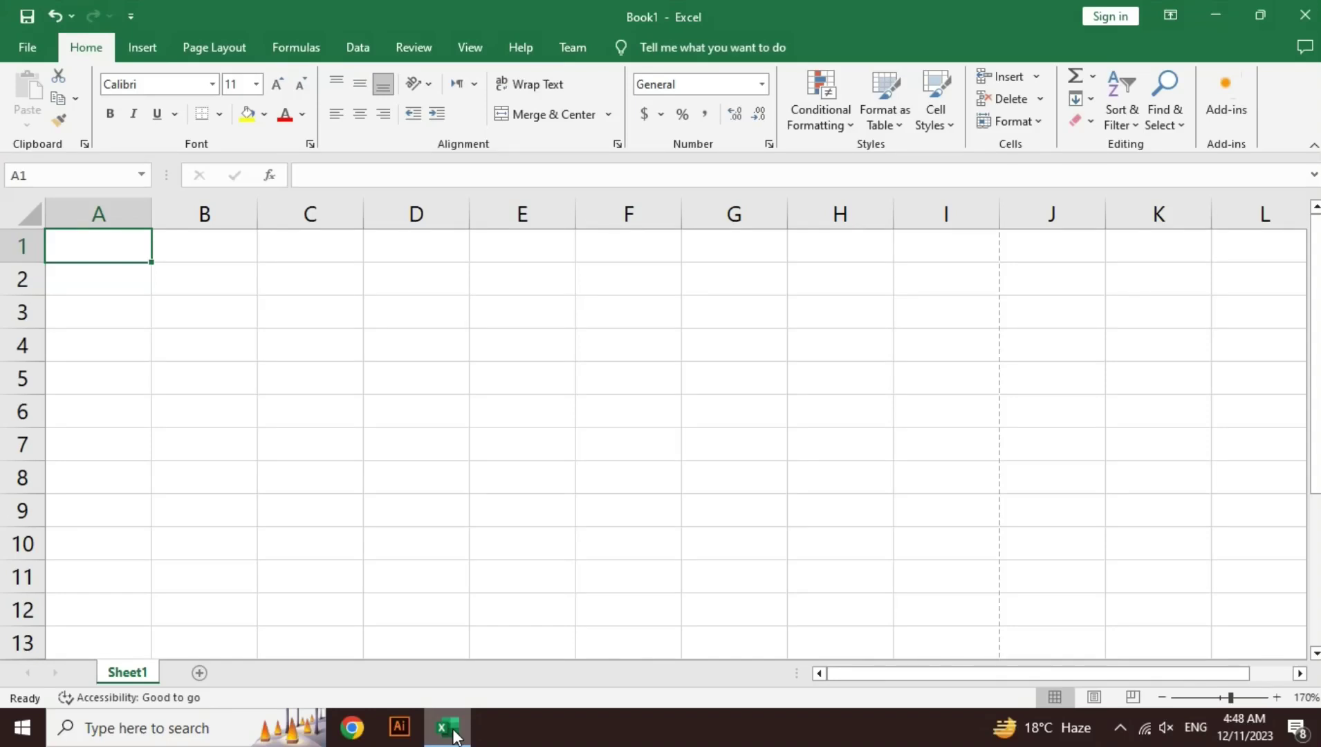
Step: Enter the label Serial No in B2 and the number 1001 in D2
{"action": "key", "text": "Down"}
{"action": "key", "text": "Right"}
{"action": "key", "text": "Left"}
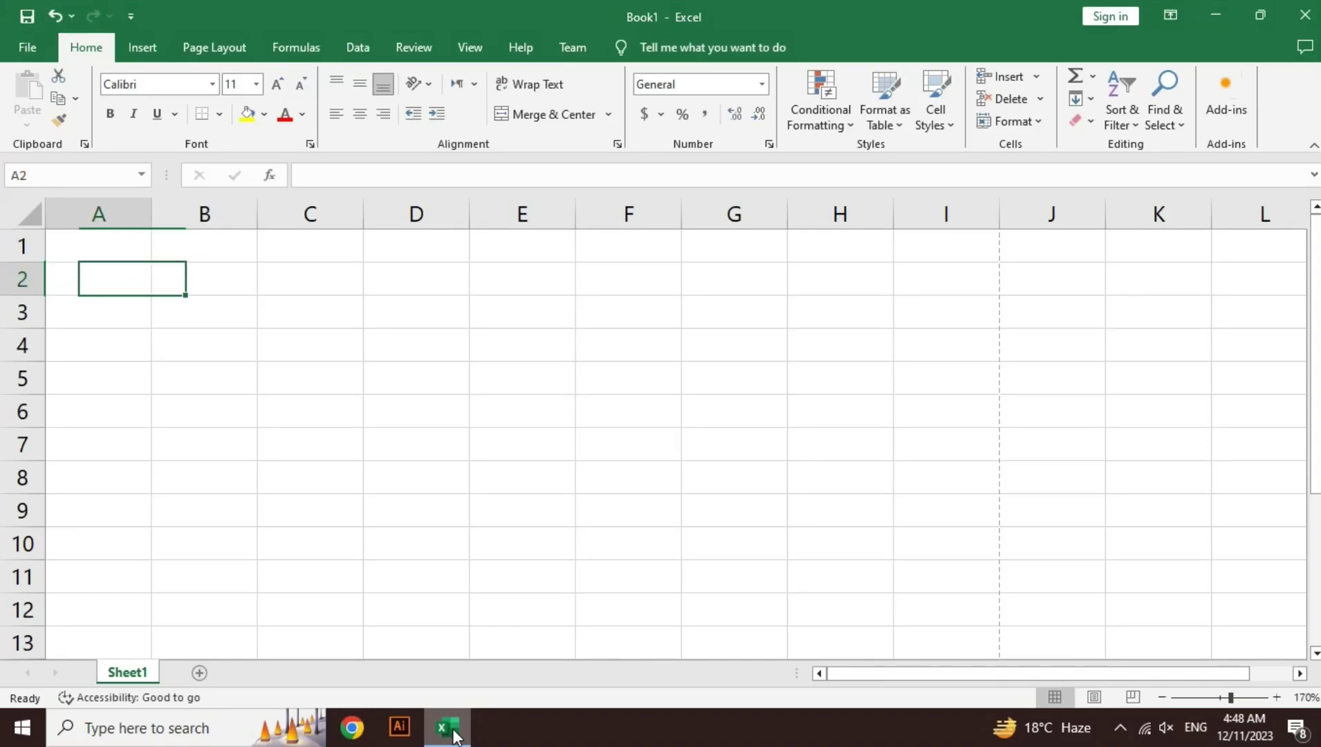
{"action": "key", "text": "Right"}
{"action": "type", "text": "S"}
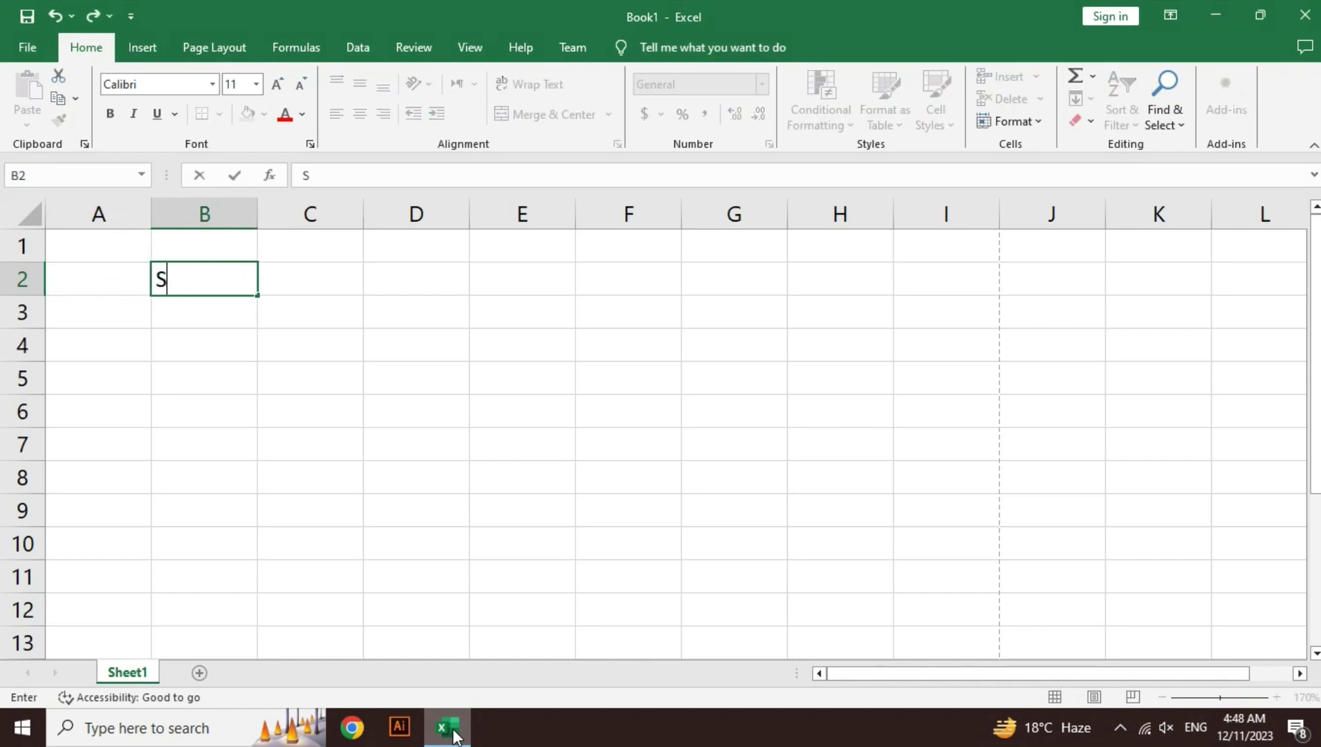
{"action": "type", "text": "erial "}
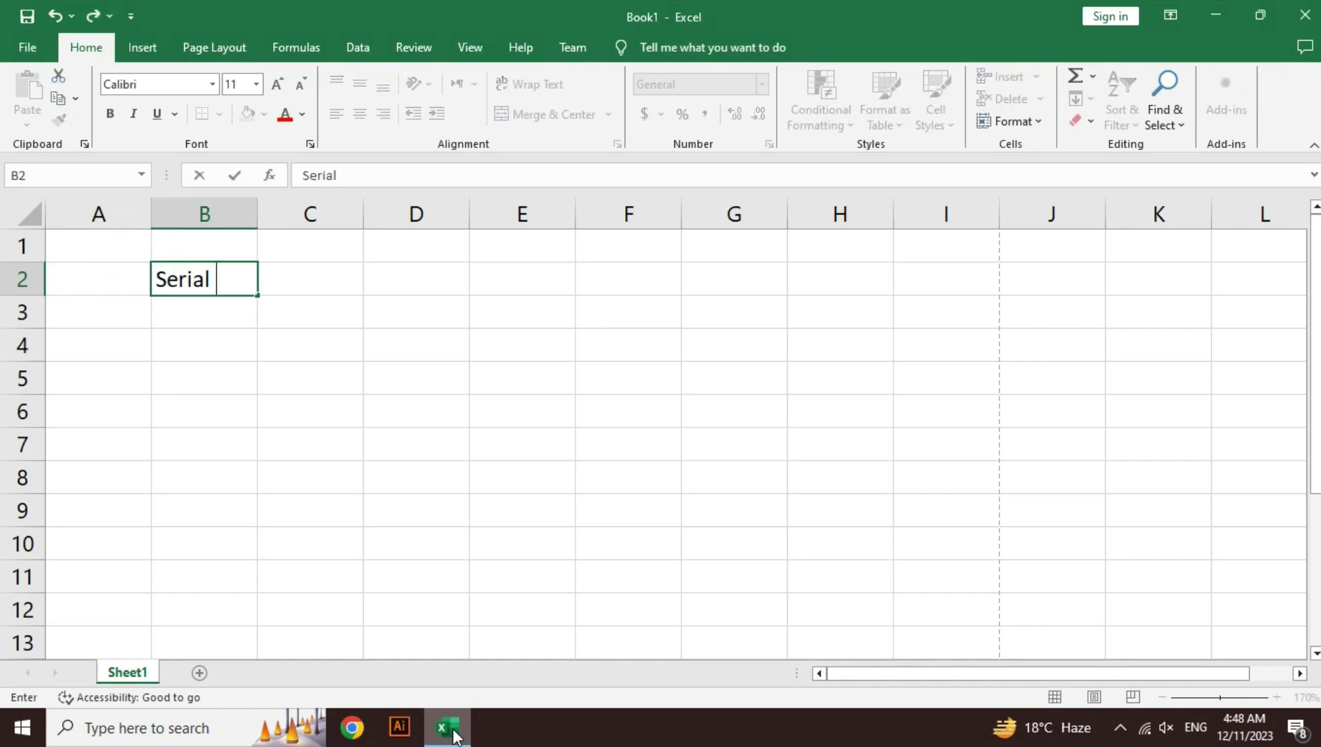
{"action": "type", "text": "No"}
{"action": "key", "text": "Tab"}
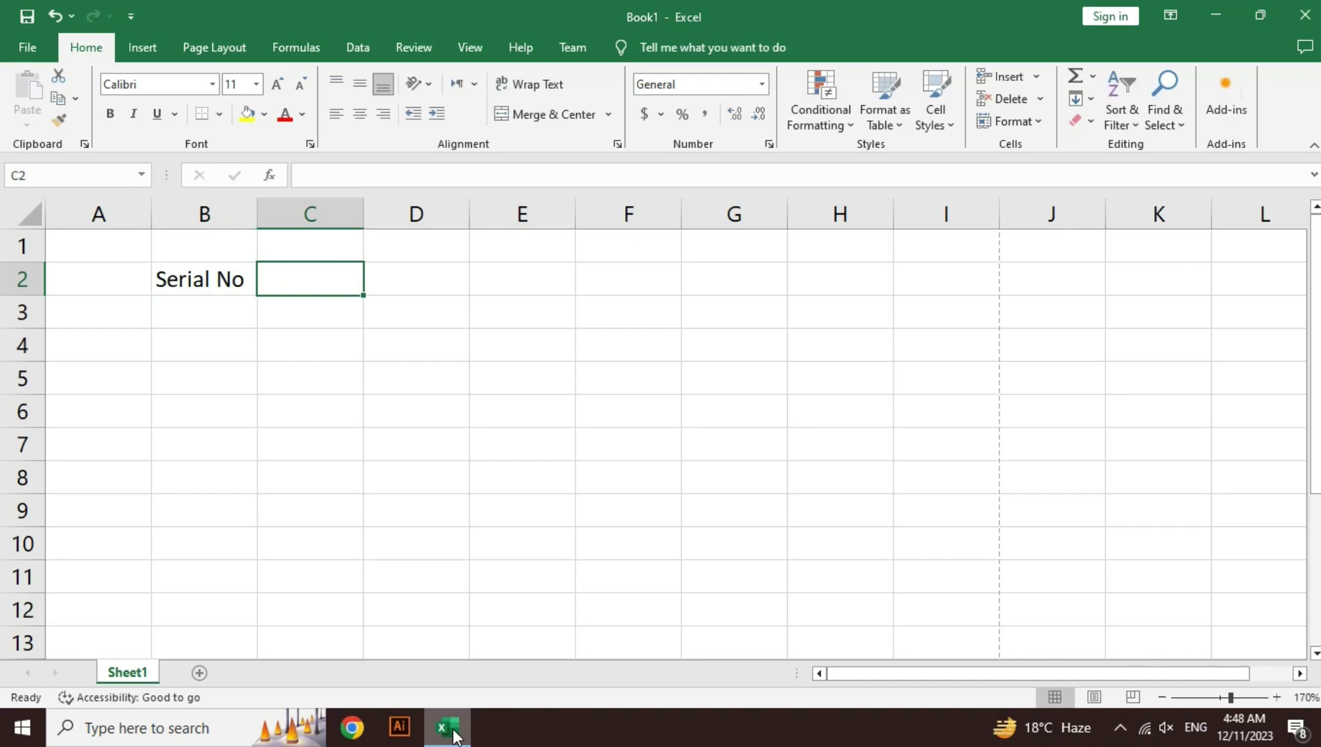
{"action": "key", "text": "Right"}
{"action": "key", "text": "Right"}
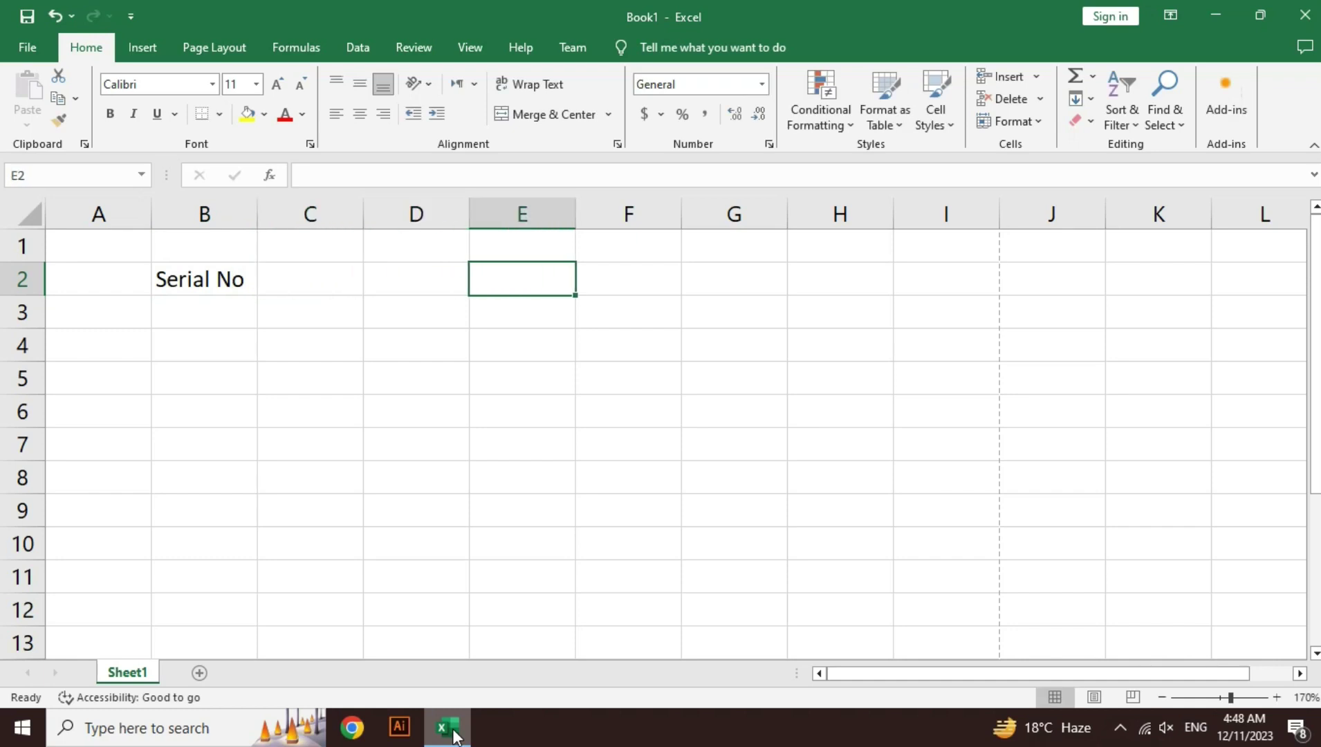
{"action": "key", "text": "Left"}
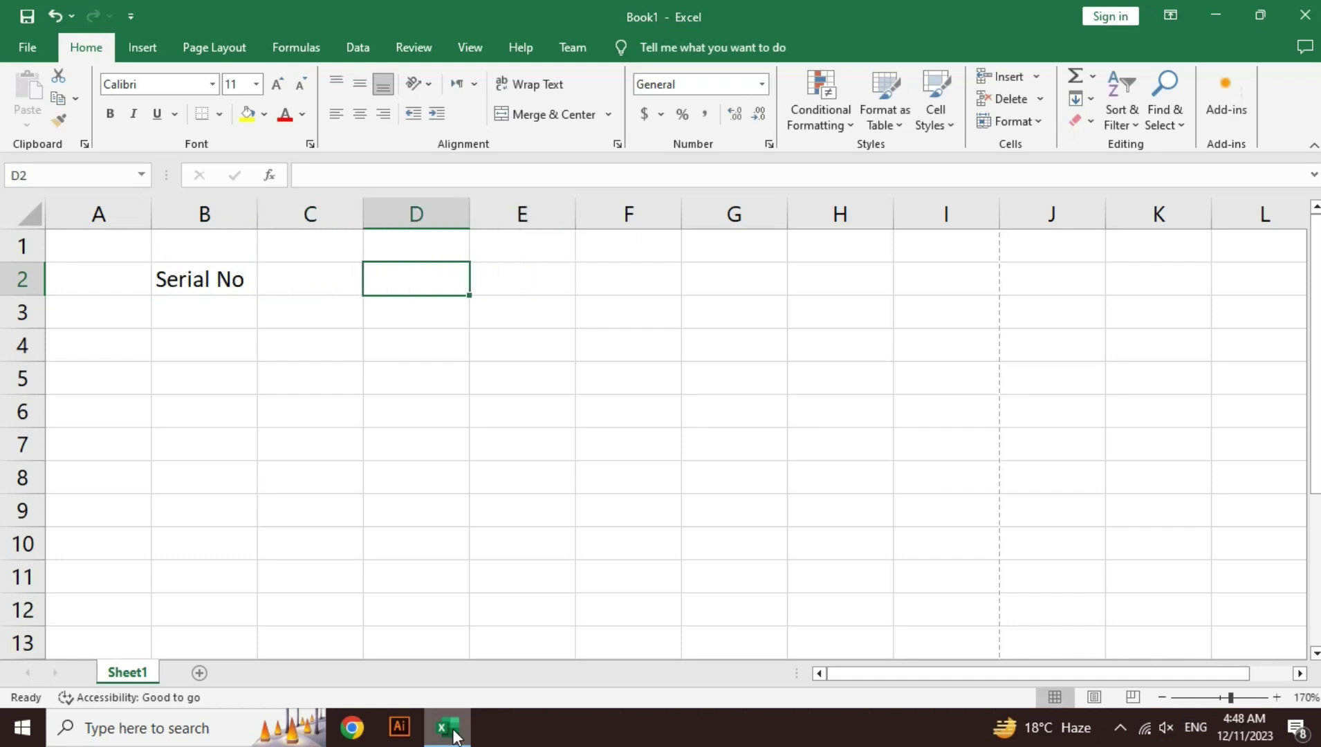
{"action": "type", "text": "1001"}
{"action": "key", "text": "Right"}
{"action": "key", "text": "Right"}
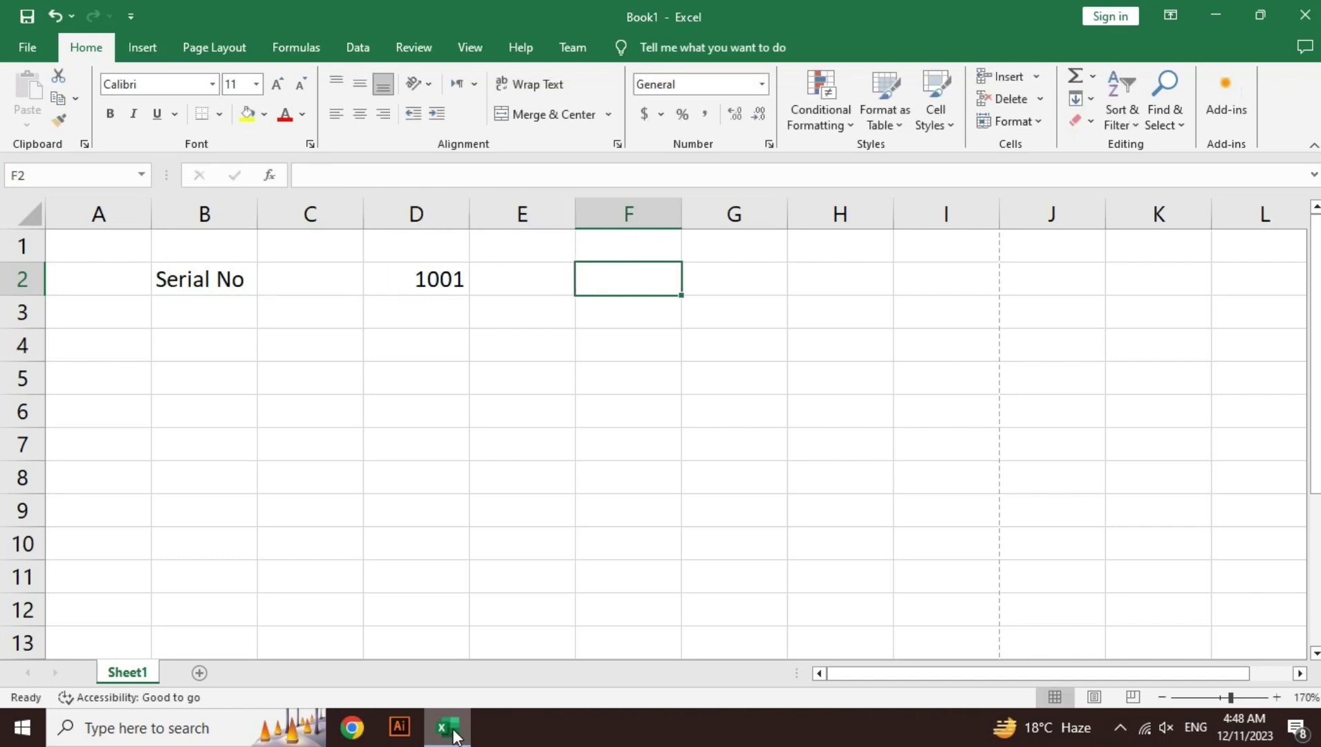
{"action": "key", "text": "Right"}
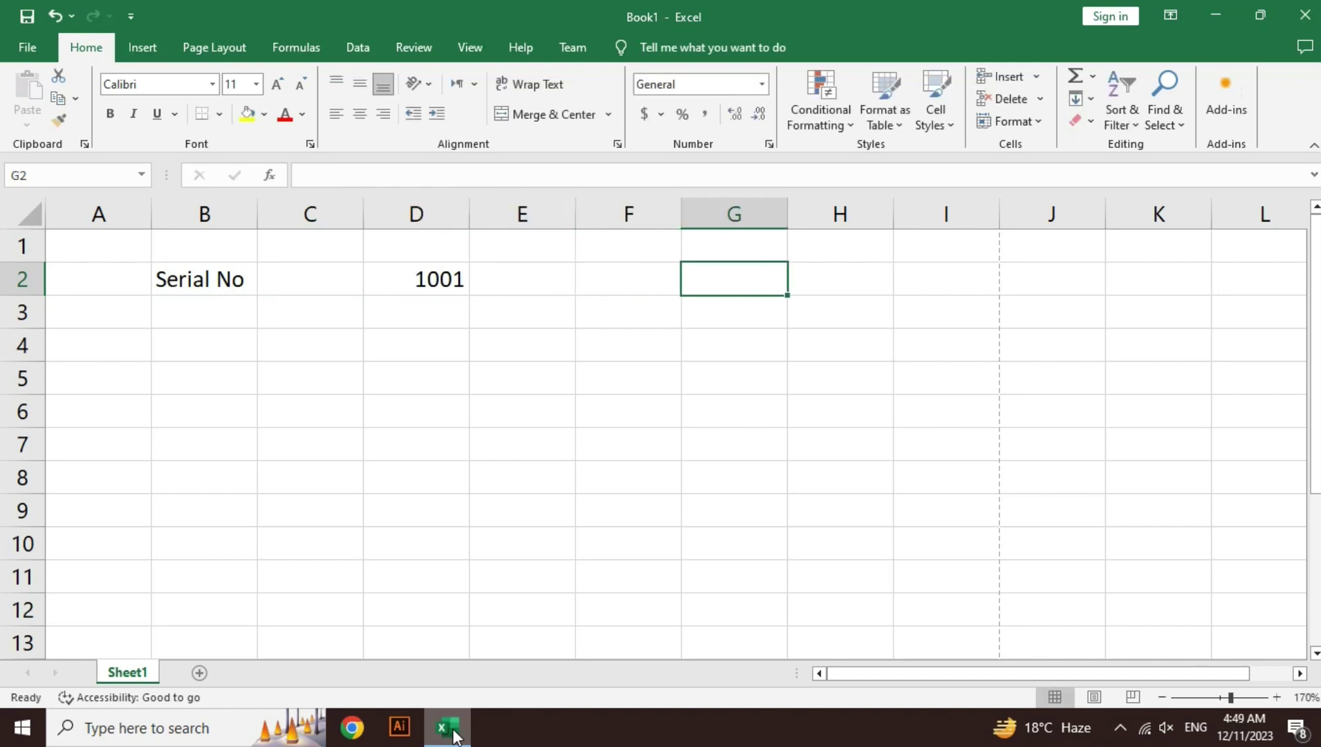
Step: Add the RECIEPT NO label in G2, rework the serial label, and enter the receipt number in I2
{"action": "type", "text": "R"}
{"action": "key", "text": "BackSpace"}
{"action": "type", "text": "RECIEPT NO"}
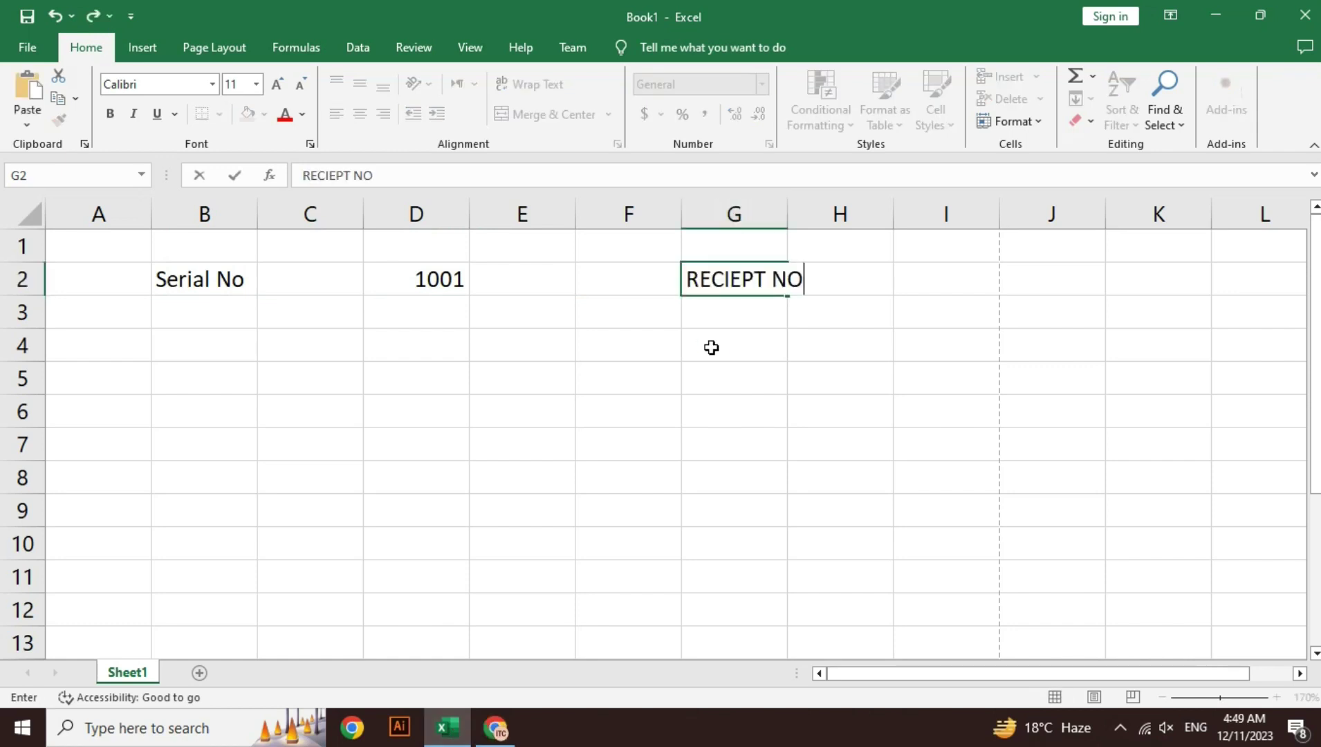
{"action": "key", "text": "Return"}
{"action": "key", "text": "Up"}
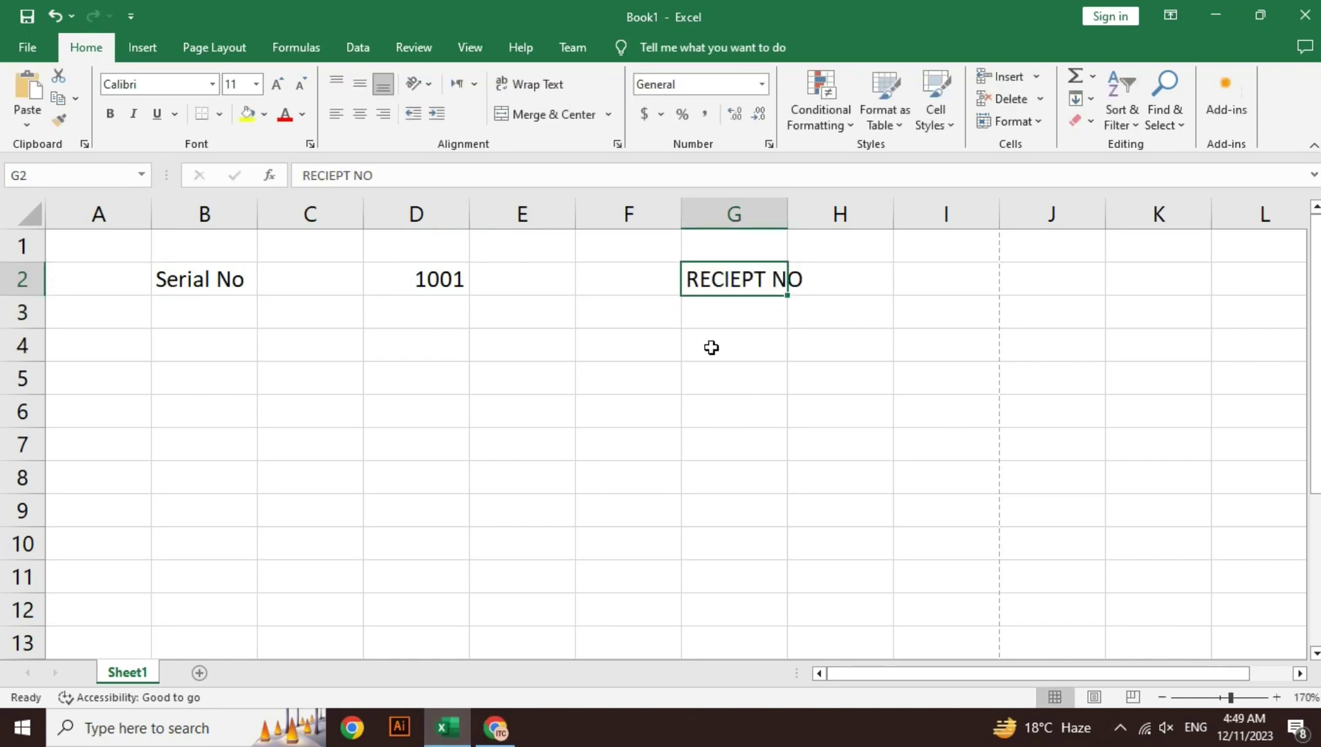
{"action": "double_click", "coordinate": [203, 283]}
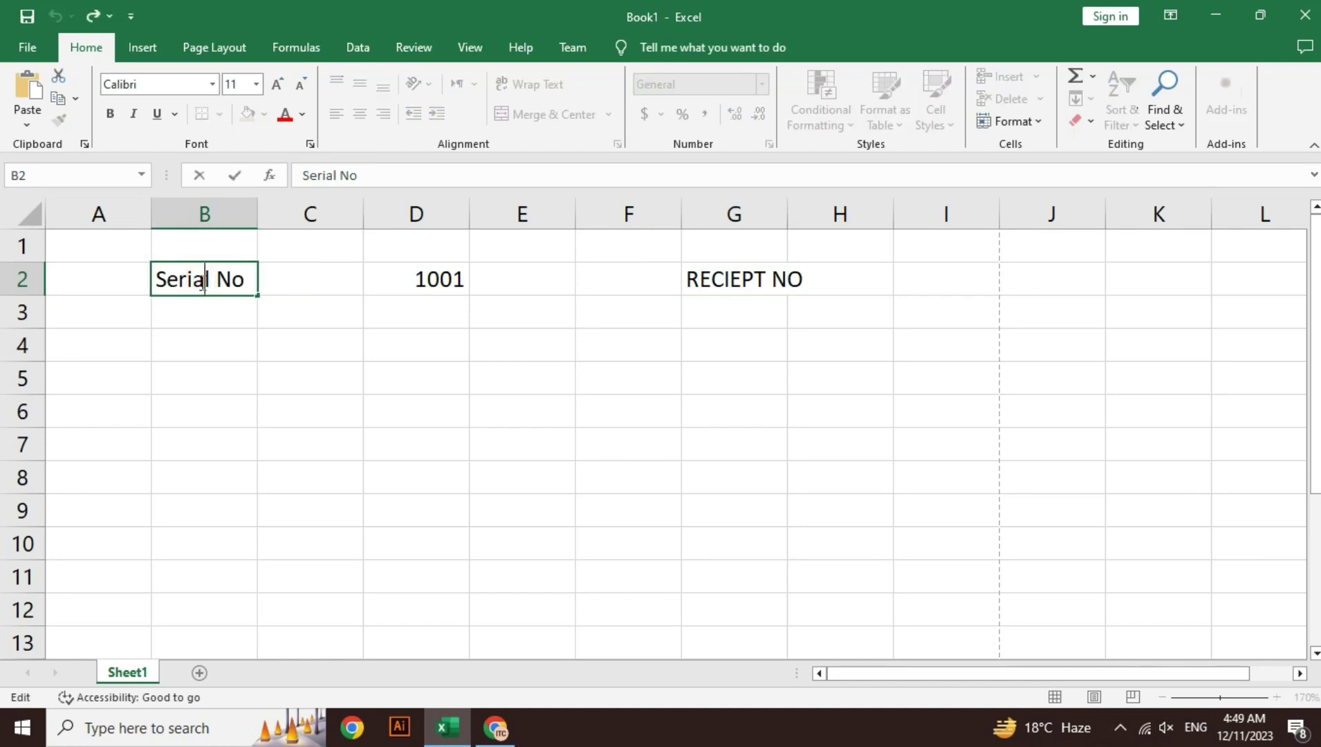
{"action": "key", "text": "BackSpace"}
{"action": "key", "text": "BackSpace"}
{"action": "key", "text": "BackSpace"}
{"action": "key", "text": "BackSpace"}
{"action": "key", "text": "BackSpace"}
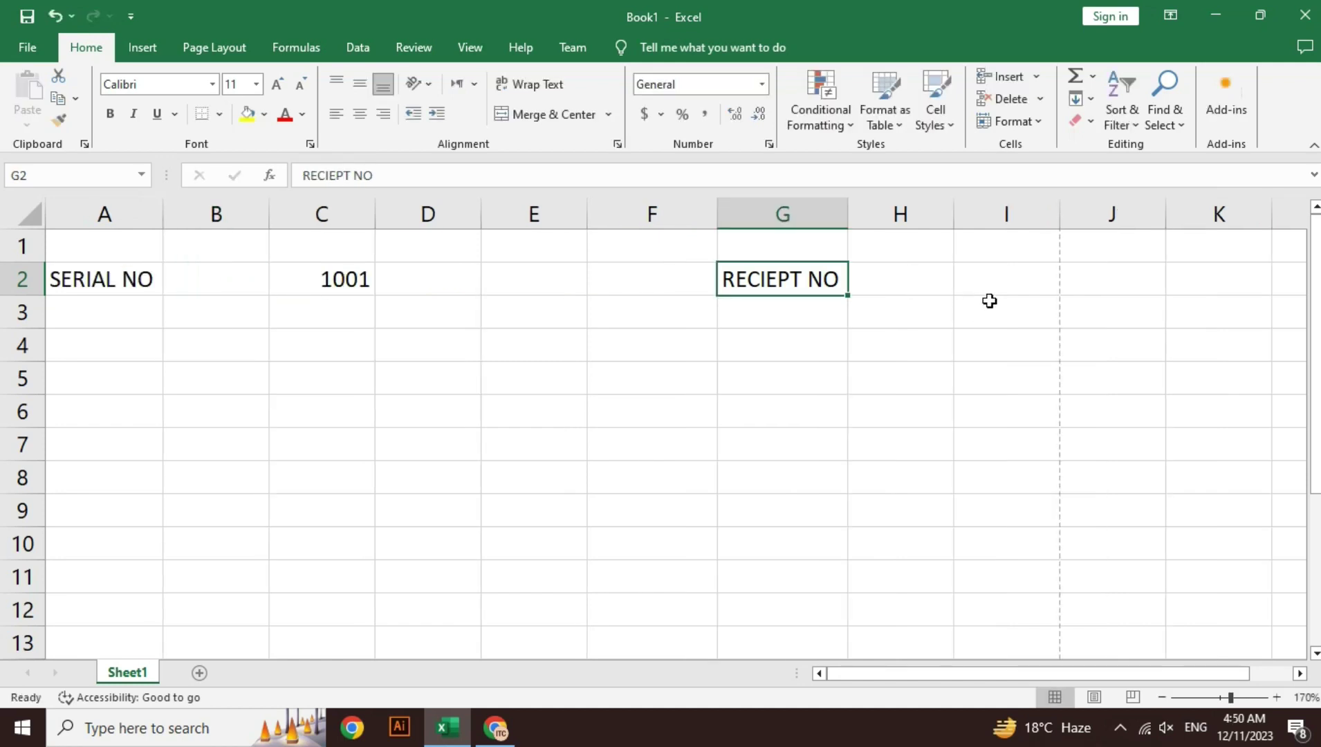
{"action": "left_click", "coordinate": [992, 269]}
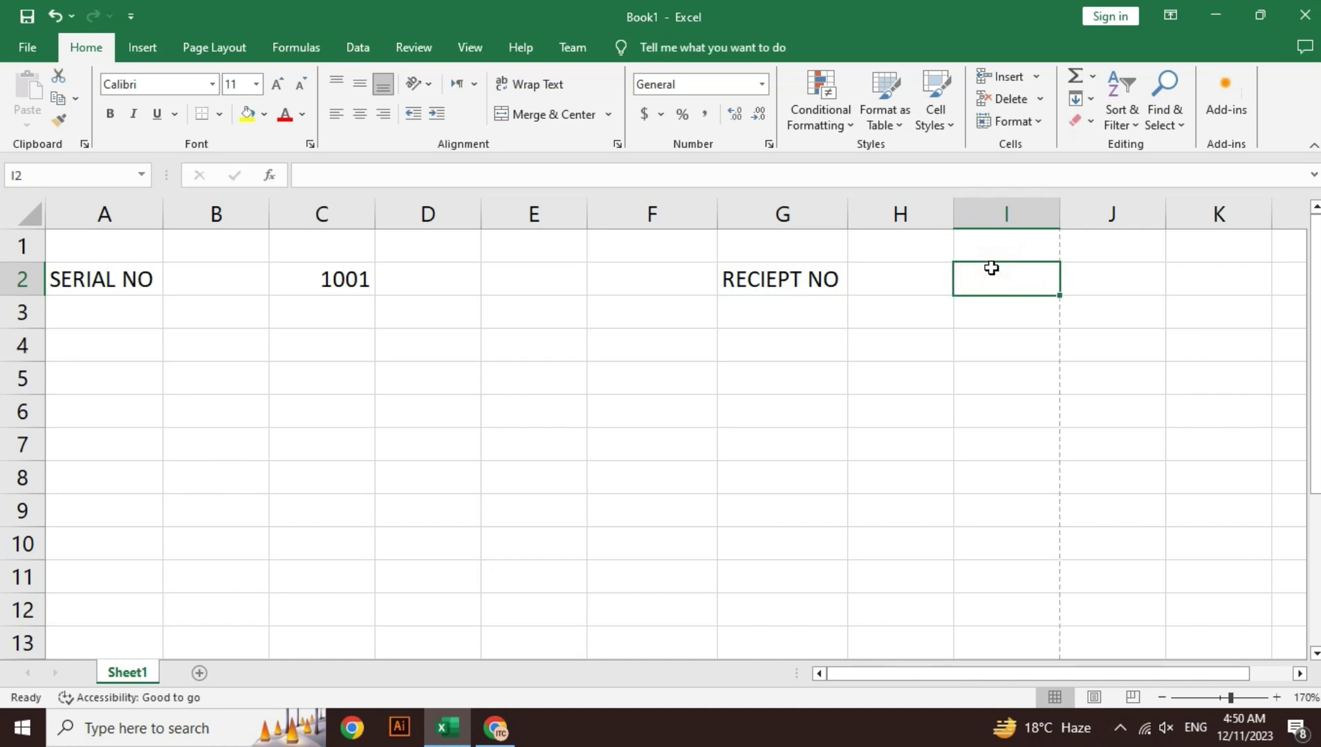
{"action": "type", "text": "57428"}
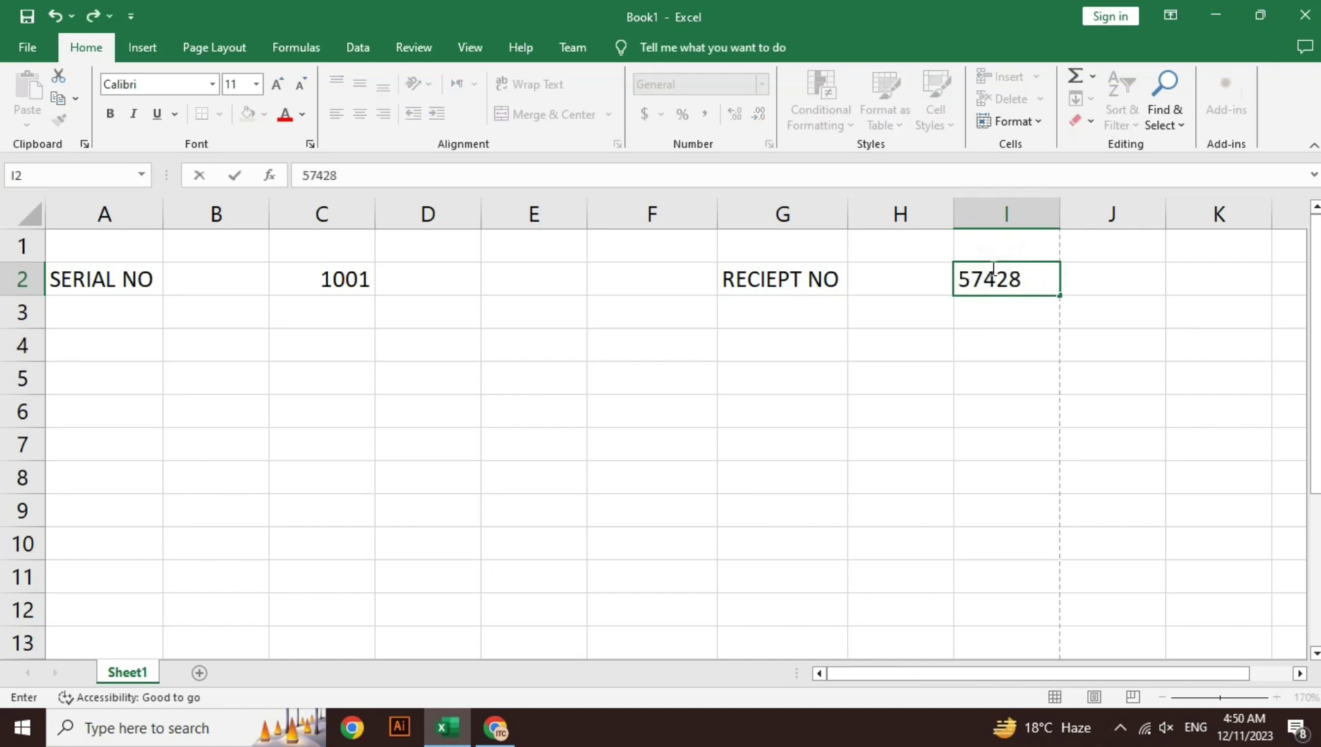
{"action": "key", "text": "Return"}
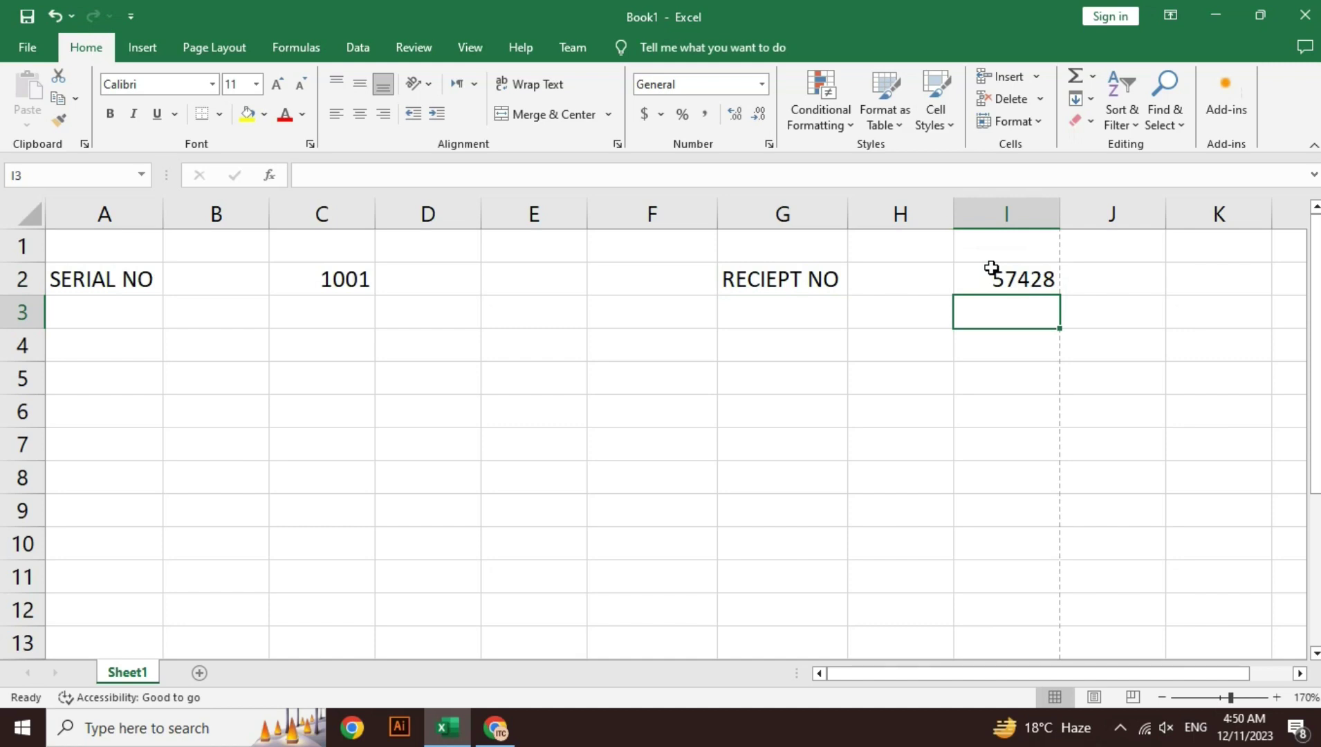
Step: Merge and centre C4:G4 and make row 4 taller
{"action": "key", "text": "Left"}
{"action": "key", "text": "Left"}
{"action": "key", "text": "Left"}
{"action": "key", "text": "Left"}
{"action": "key", "text": "Left"}
{"action": "key", "text": "Left"}
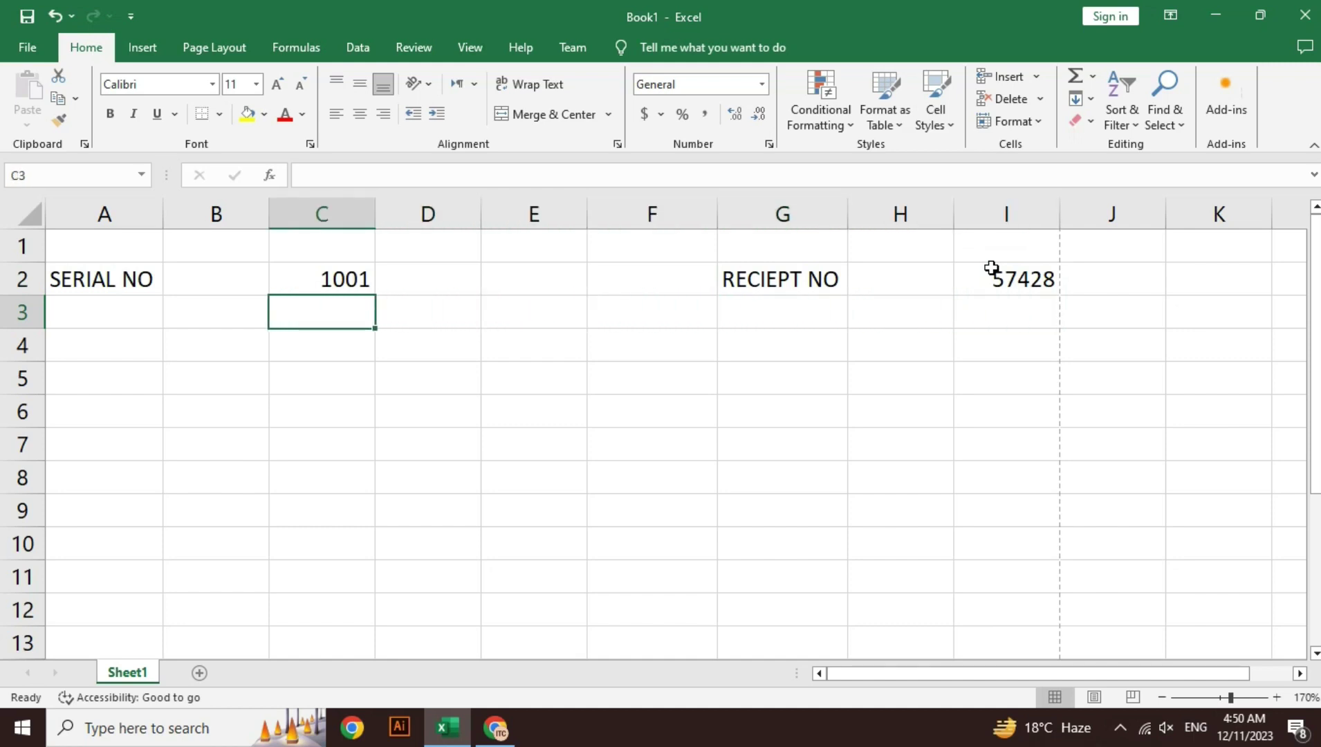
{"action": "key", "text": "Left"}
{"action": "key", "text": "Down"}
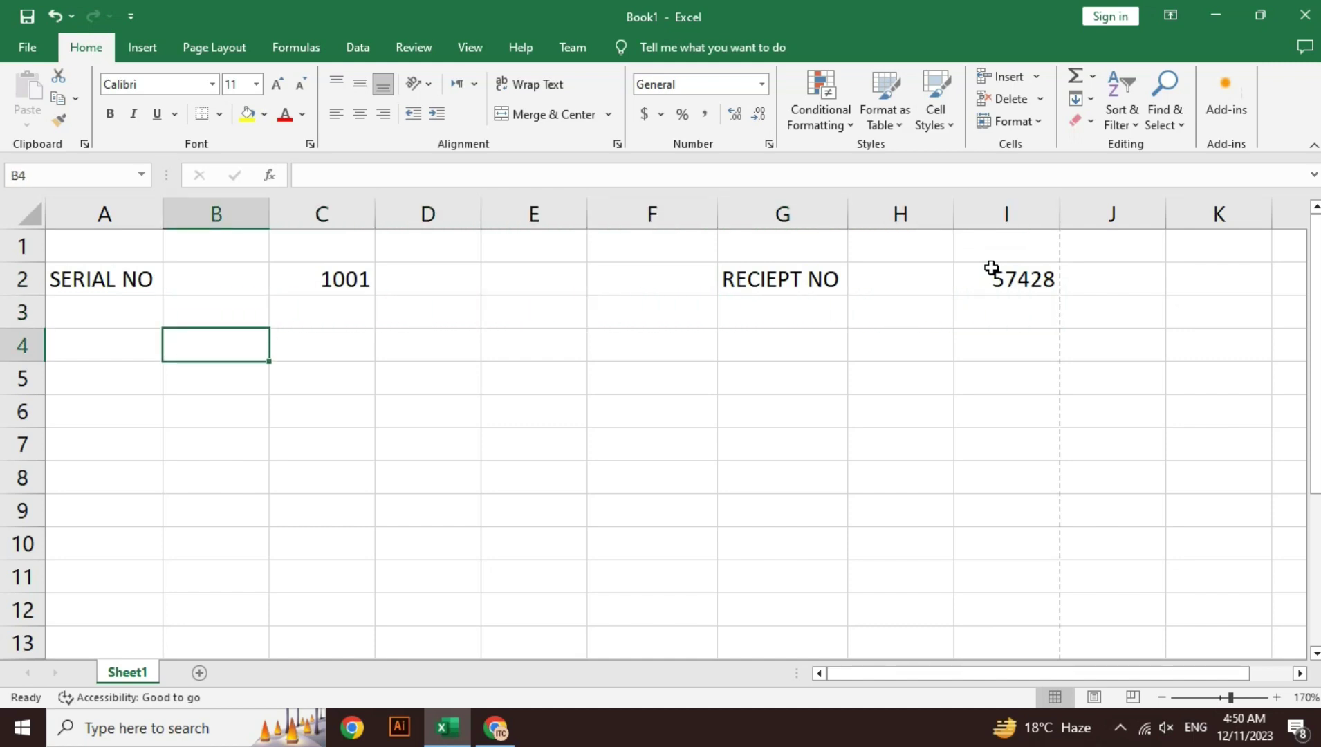
{"action": "key", "text": "Right"}
{"action": "key", "text": "shift+Right"}
{"action": "key", "text": "shift+Right"}
{"action": "key", "text": "shift+Right"}
{"action": "key", "text": "shift+Right"}
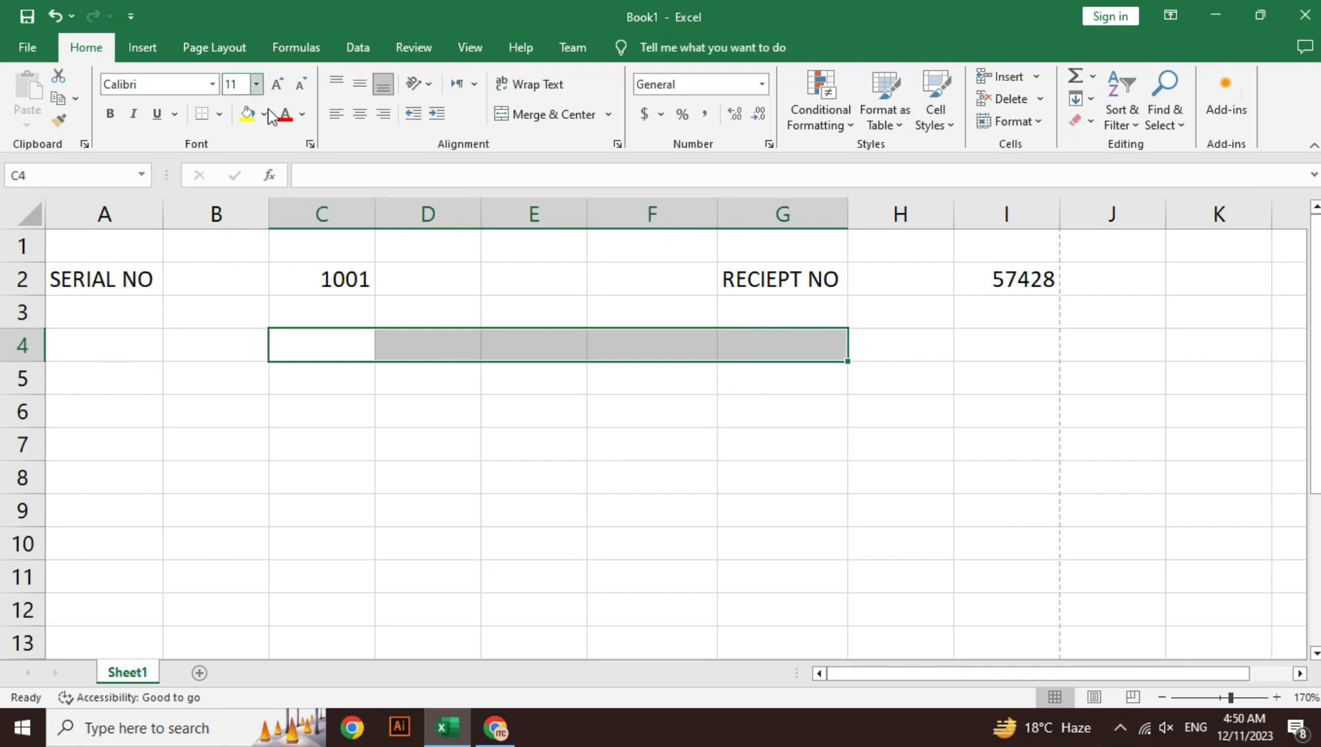
{"action": "left_click", "coordinate": [538, 116]}
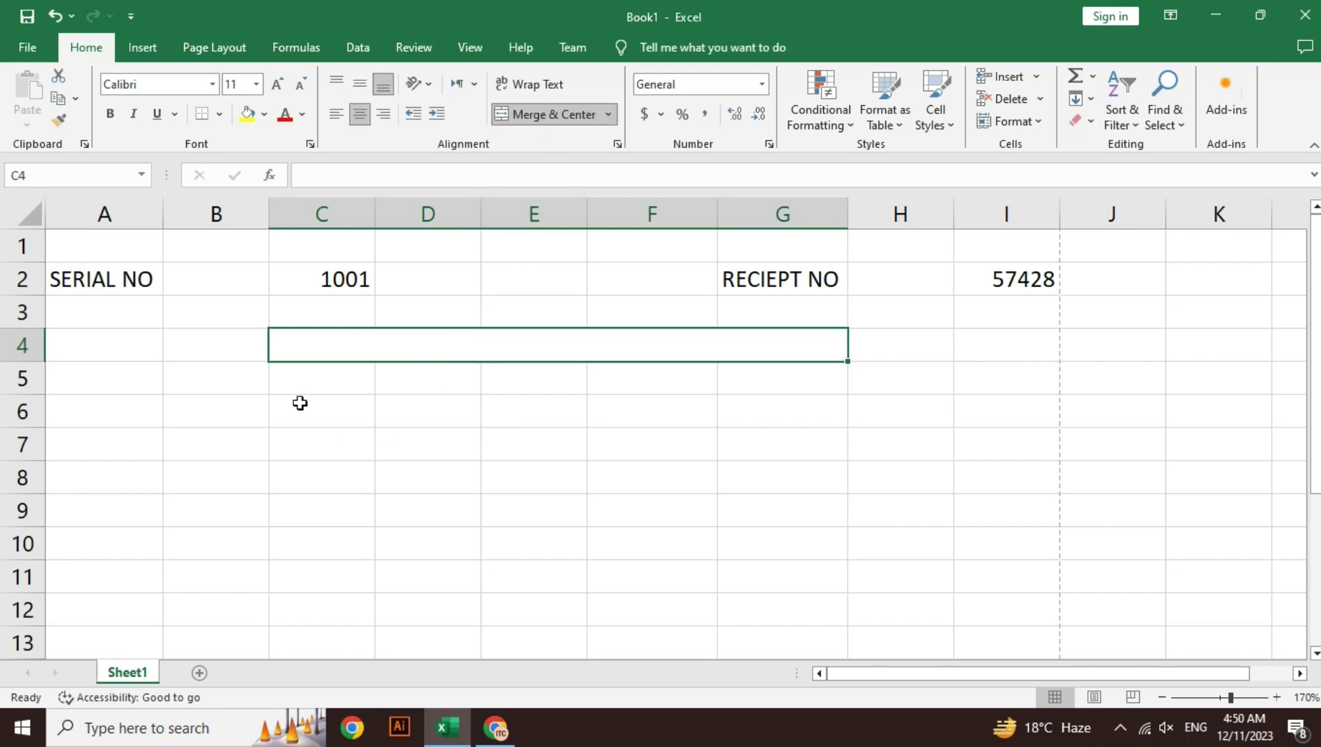
{"action": "left_click_drag", "start_coordinate": [26, 361], "coordinate": [25, 392]}
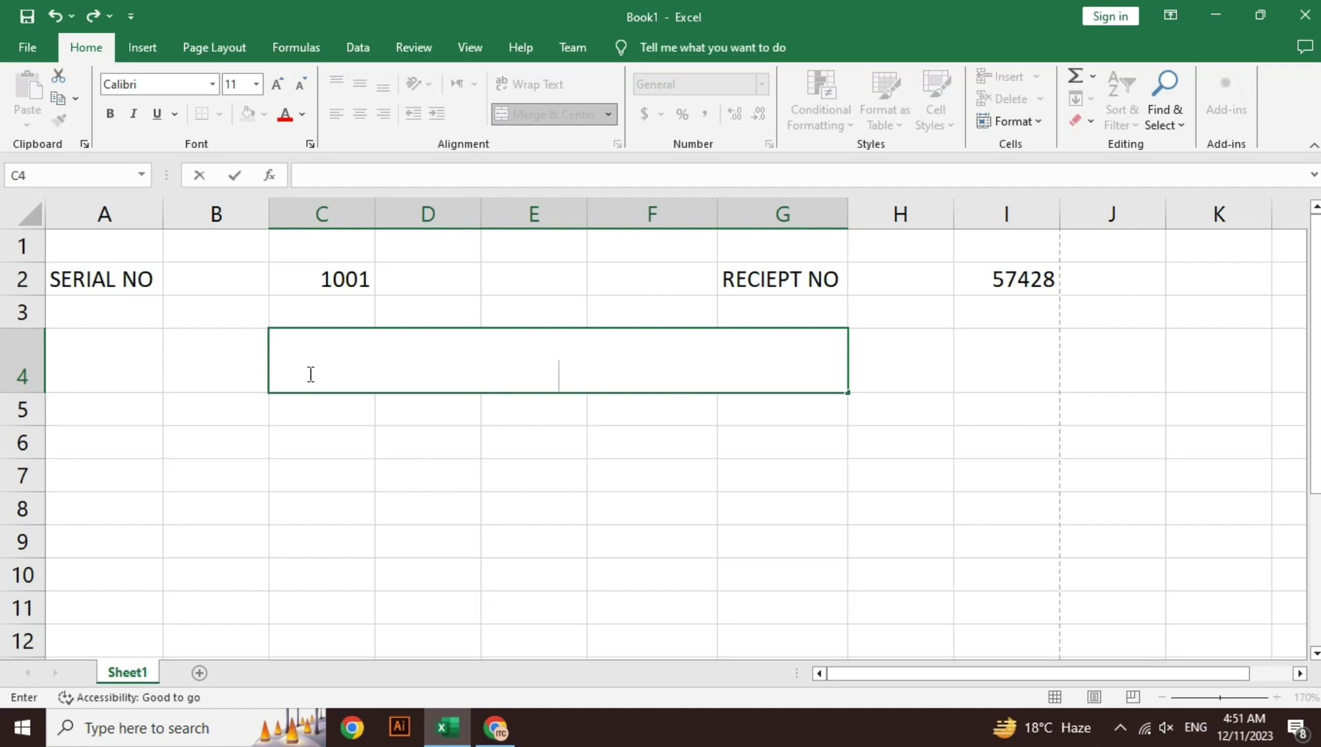
Step: Type the heading BOARD OF SECONDARY EDUCATION KARACHI into the merged cell
{"action": "type", "text": "BOARD OF SECONDARY EDUCATION"}
{"action": "key", "text": "Return"}
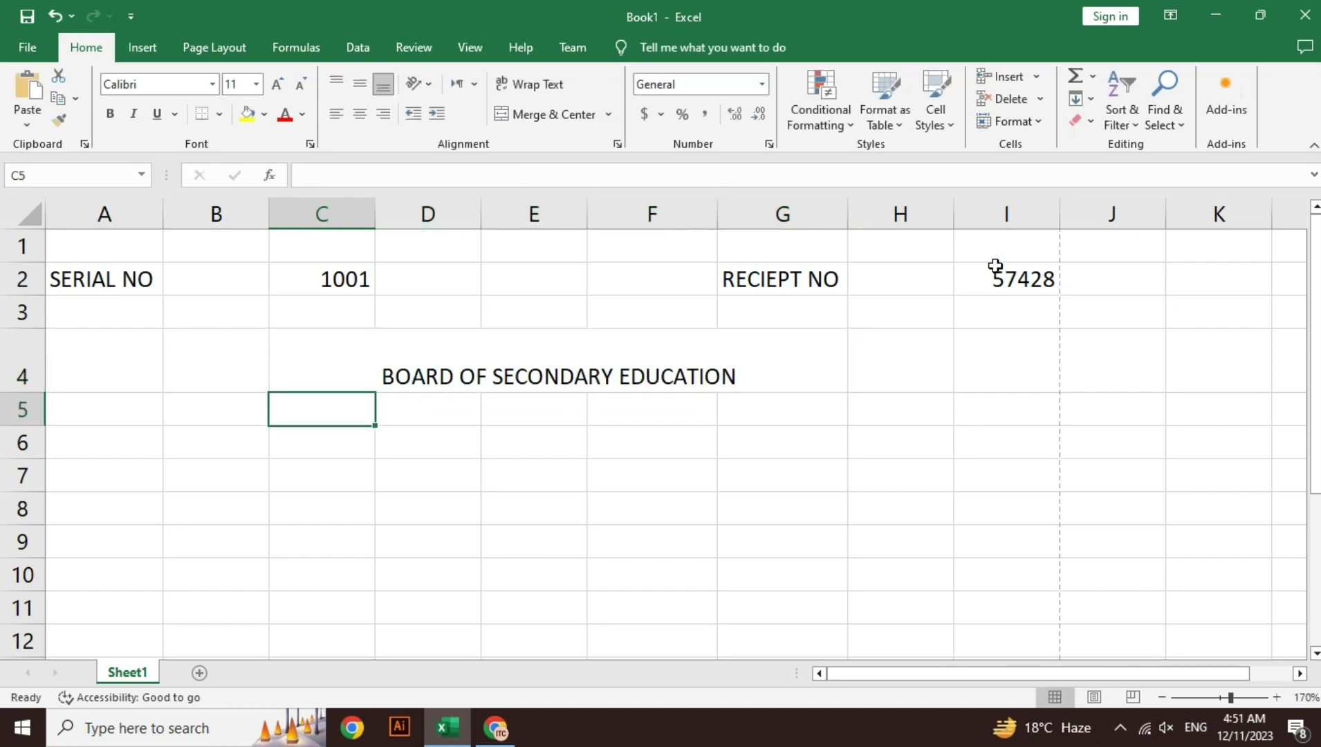
{"action": "key", "text": "Up"}
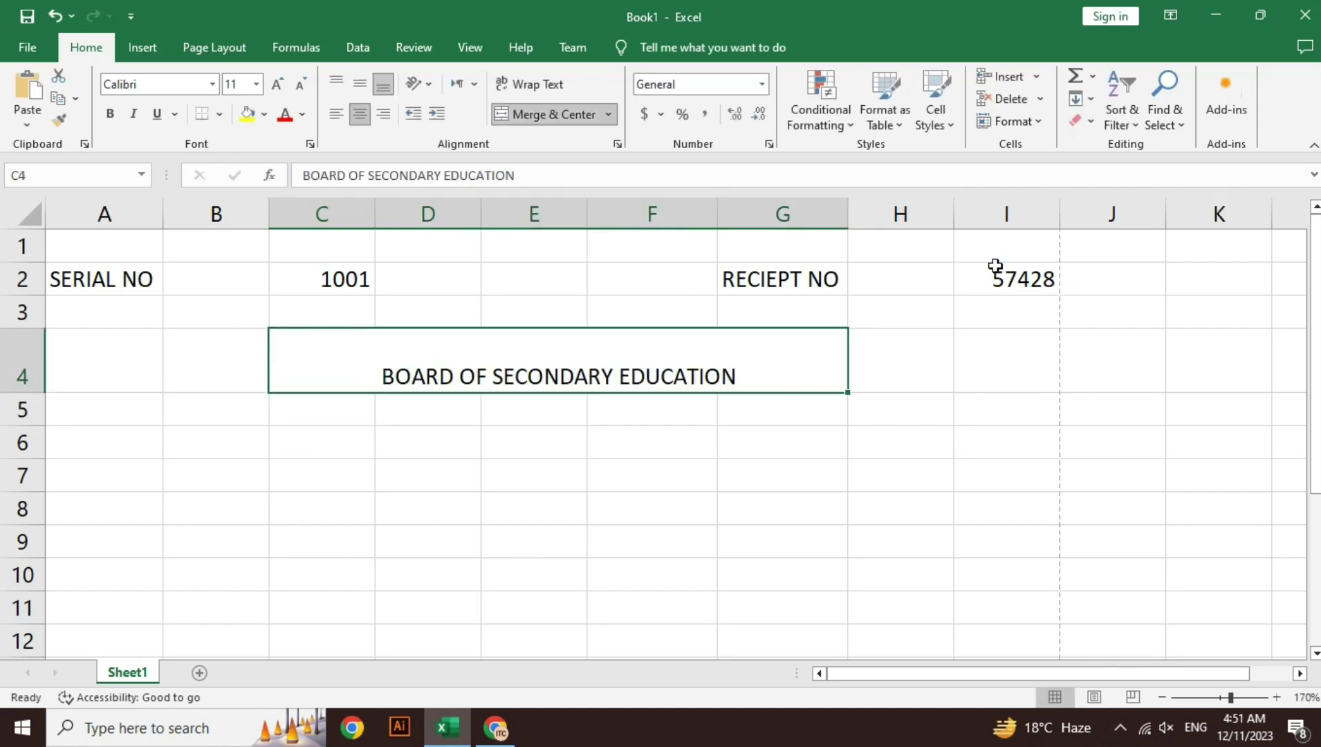
{"action": "double_click", "coordinate": [764, 368]}
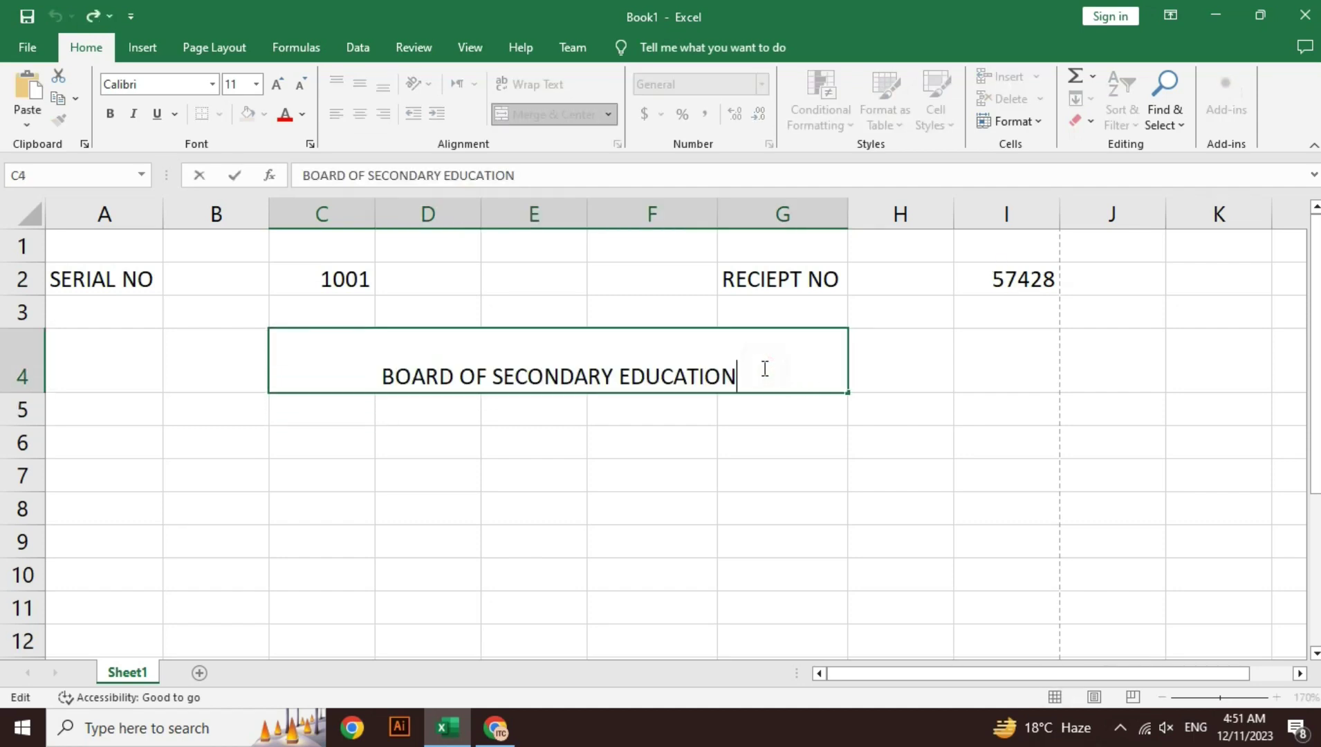
{"action": "type", "text": "KARA"}
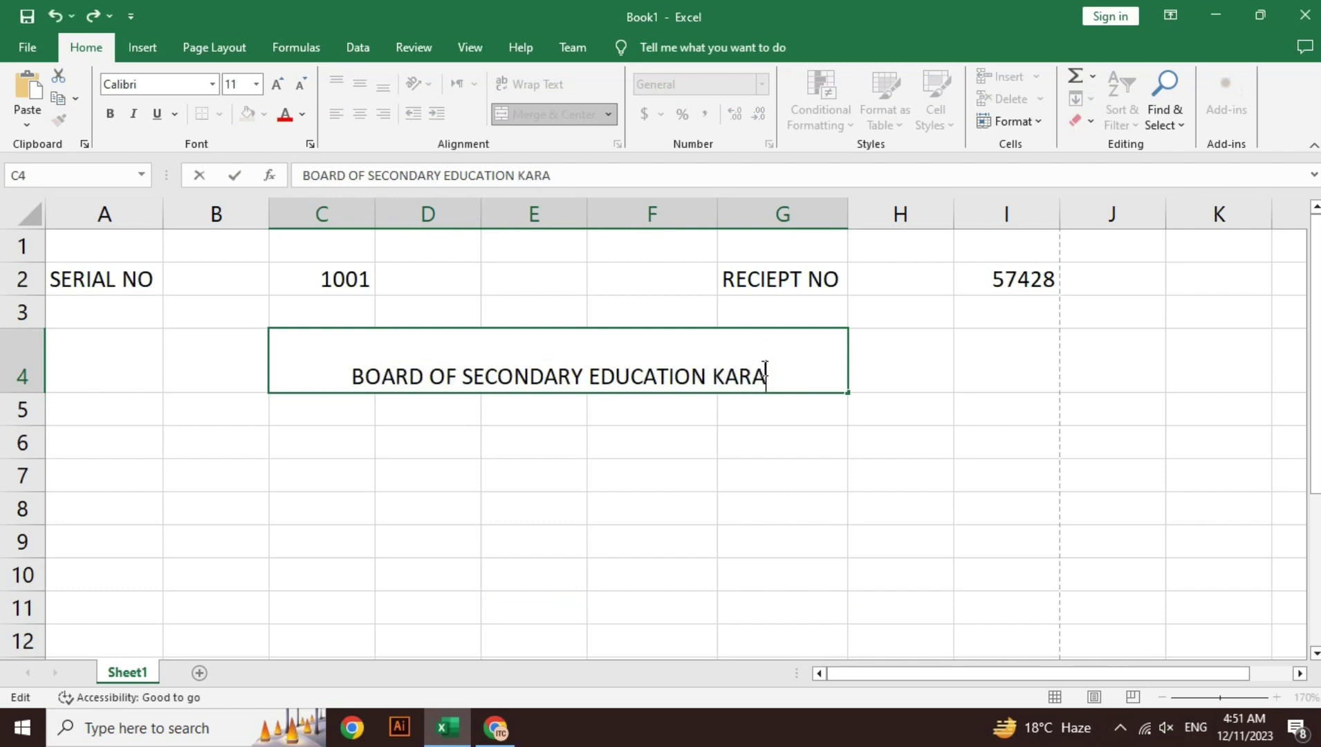
{"action": "type", "text": "CHI"}
{"action": "key", "text": "Return"}
{"action": "key", "text": "Up"}
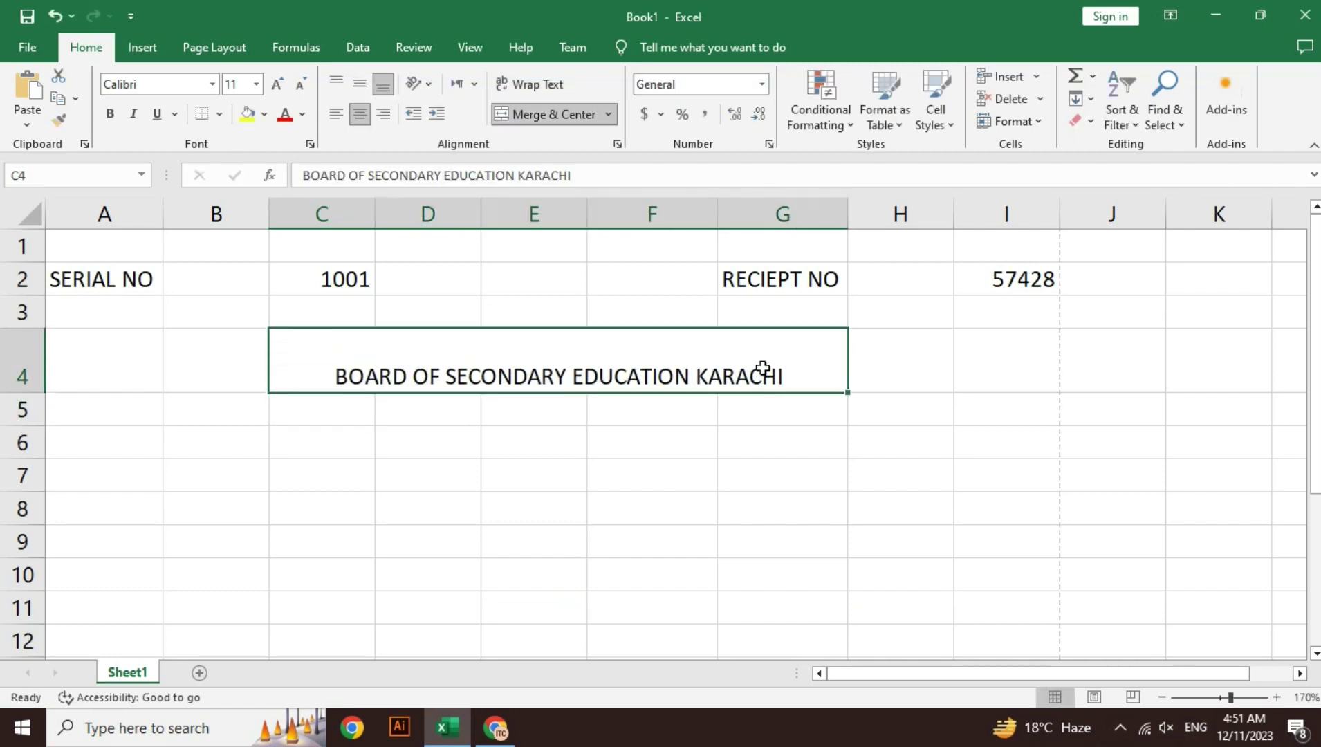
Step: Make the heading bold, middle-aligned and 14 pt, and shrink the row 2 text
{"action": "left_click", "coordinate": [359, 85]}
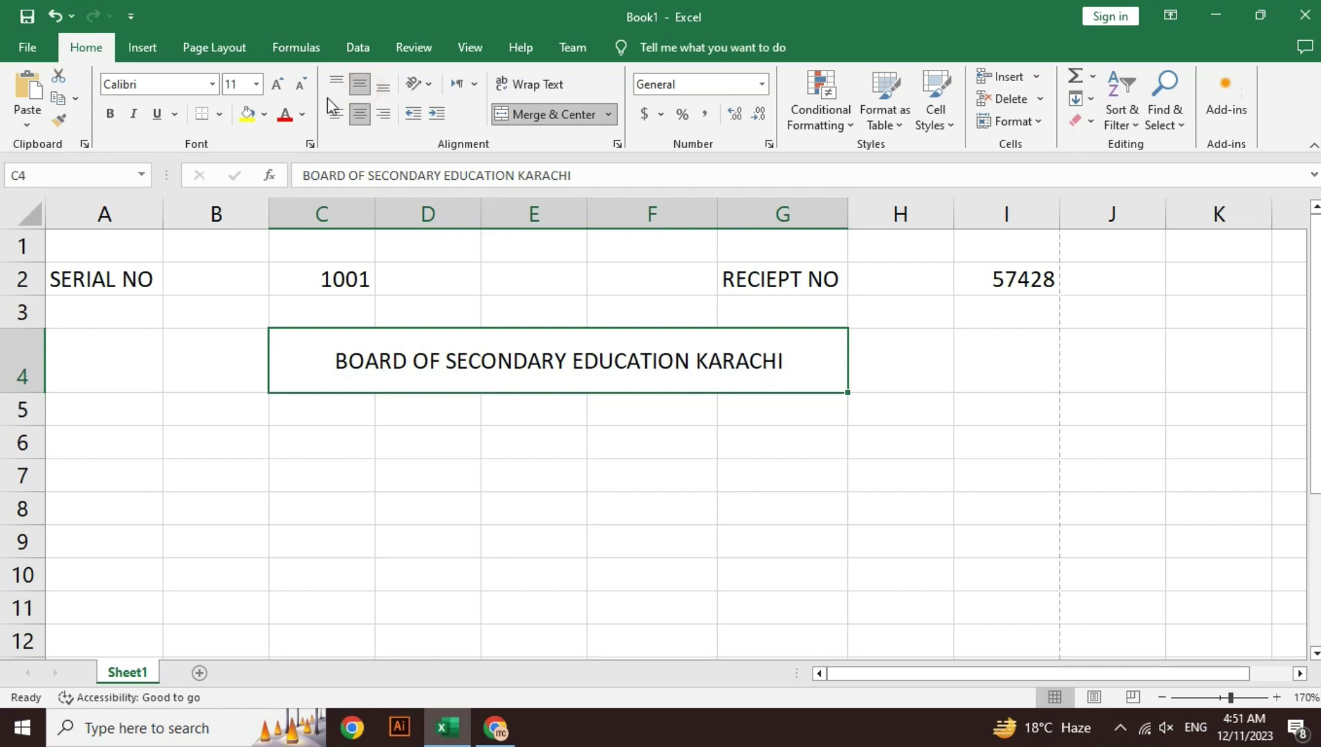
{"action": "left_click", "coordinate": [110, 115]}
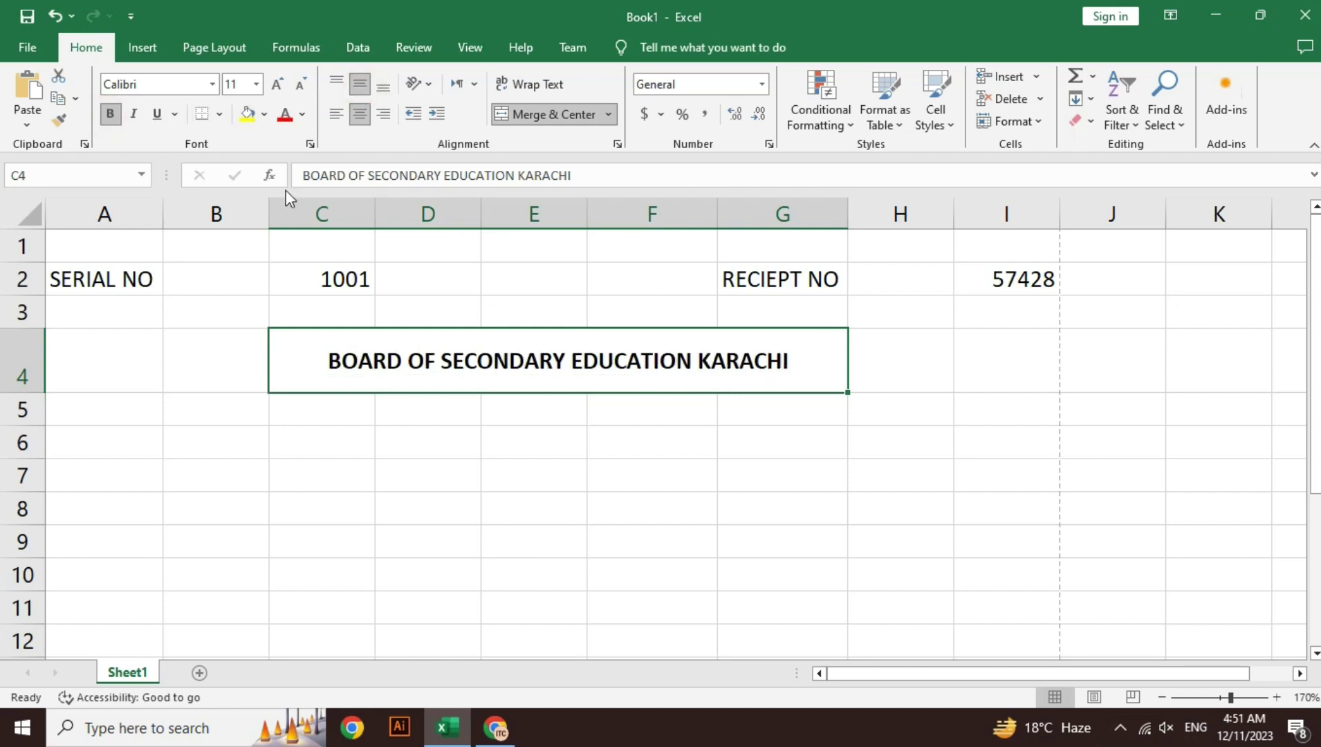
{"action": "left_click", "coordinate": [276, 83]}
{"action": "left_click", "coordinate": [276, 84]}
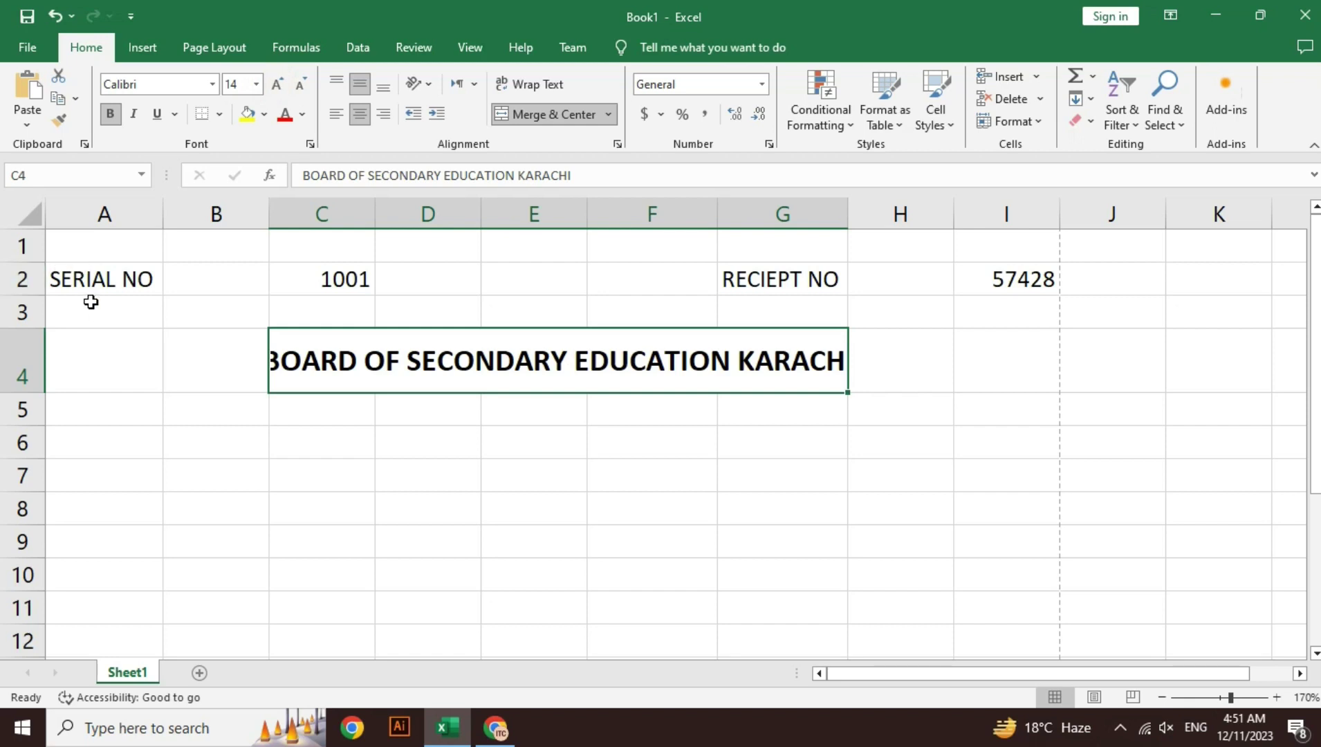
{"action": "mouse_move", "coordinate": [90, 284]}
{"action": "left_mouse_down"}
{"action": "mouse_move", "coordinate": [434, 224]}
{"action": "mouse_move", "coordinate": [987, 276]}
{"action": "left_mouse_up"}
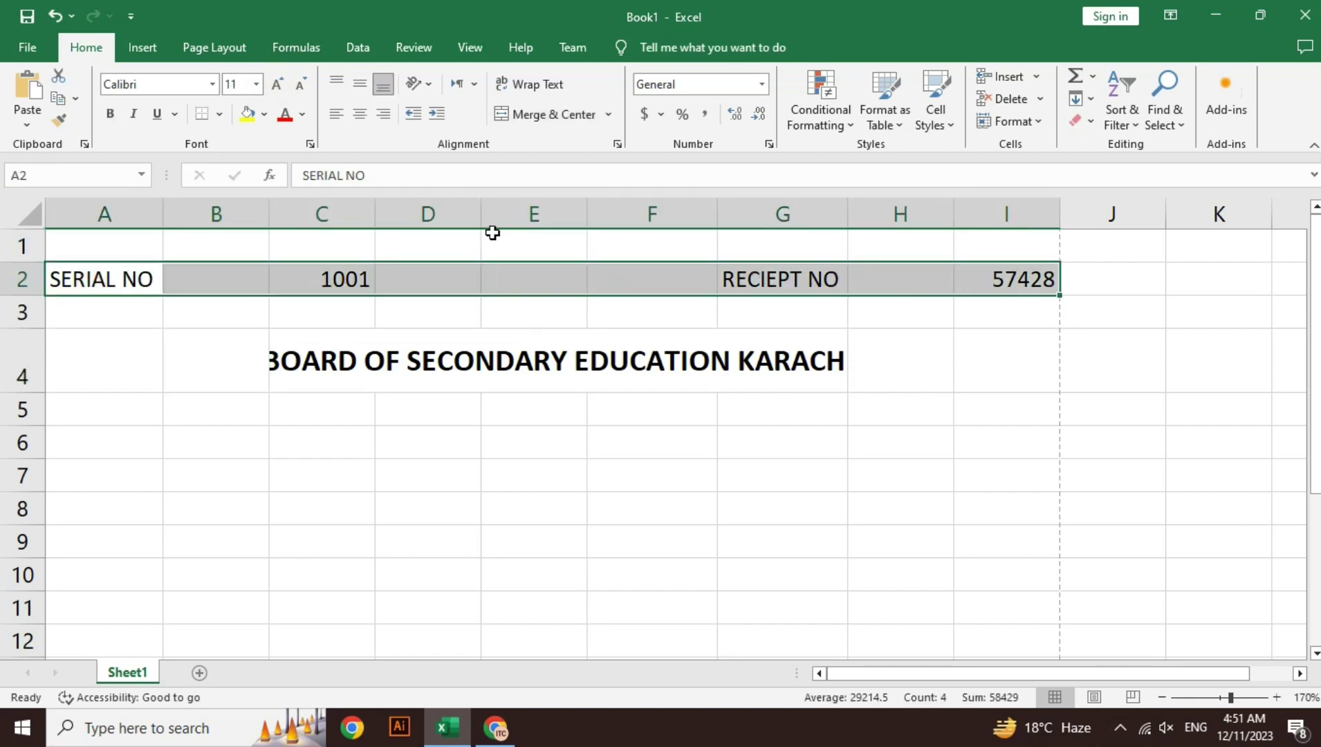
{"action": "left_click", "coordinate": [302, 86]}
{"action": "left_click", "coordinate": [302, 86]}
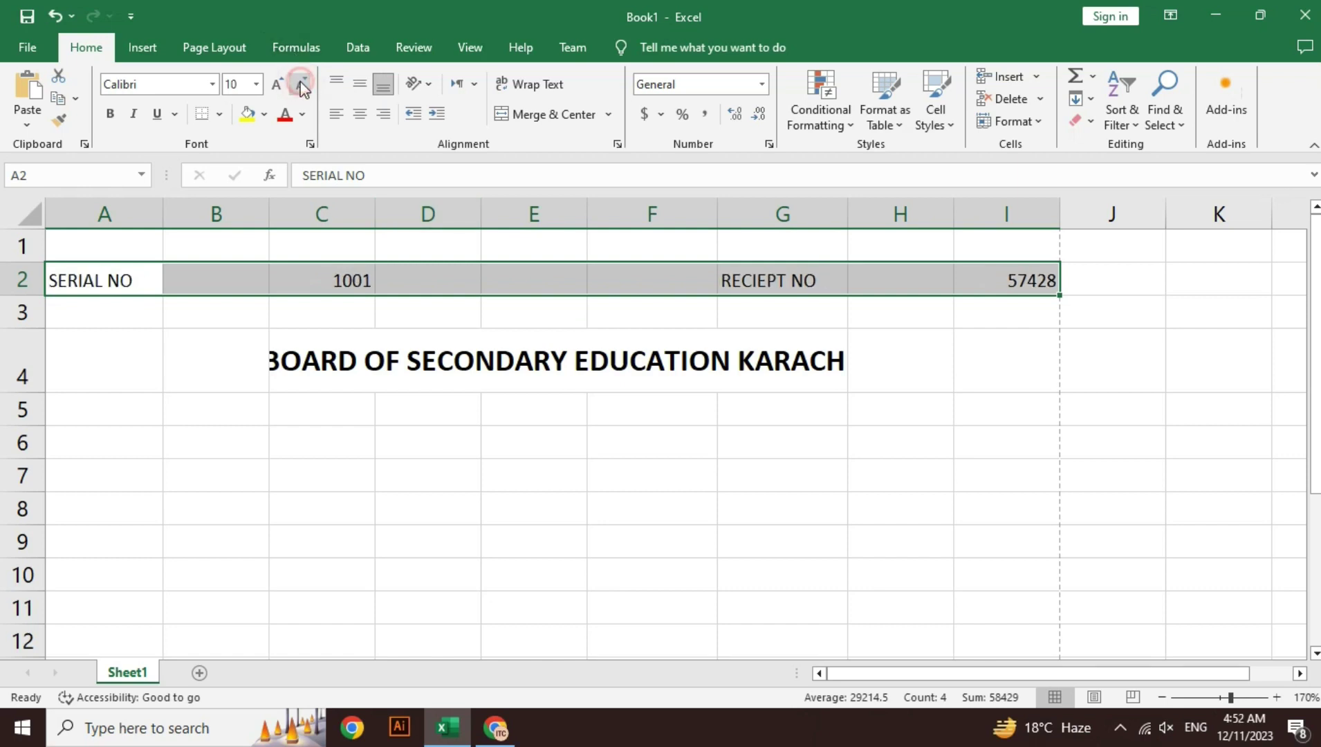
Step: Merge the title across B4:H4, enlarge it to 18 pt, and check the print preview
{"action": "left_click", "coordinate": [392, 389]}
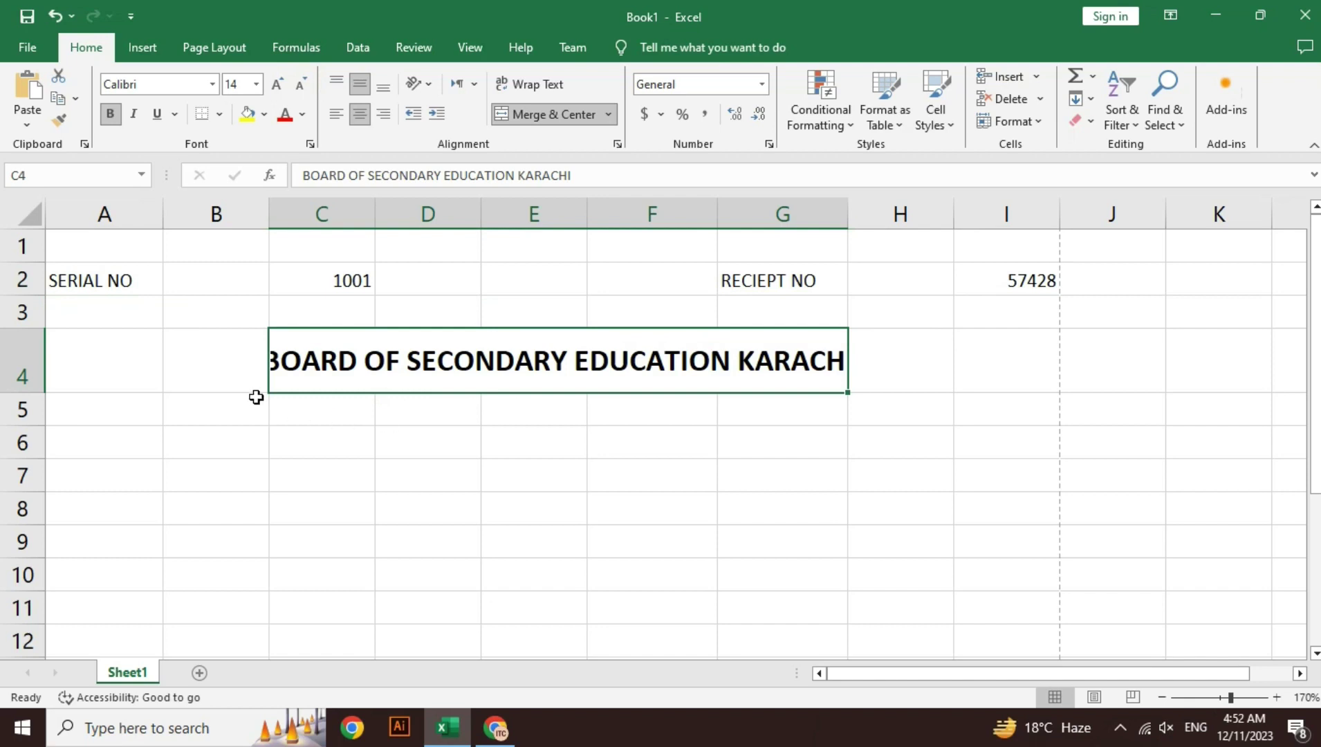
{"action": "left_click_drag", "start_coordinate": [247, 376], "coordinate": [865, 359]}
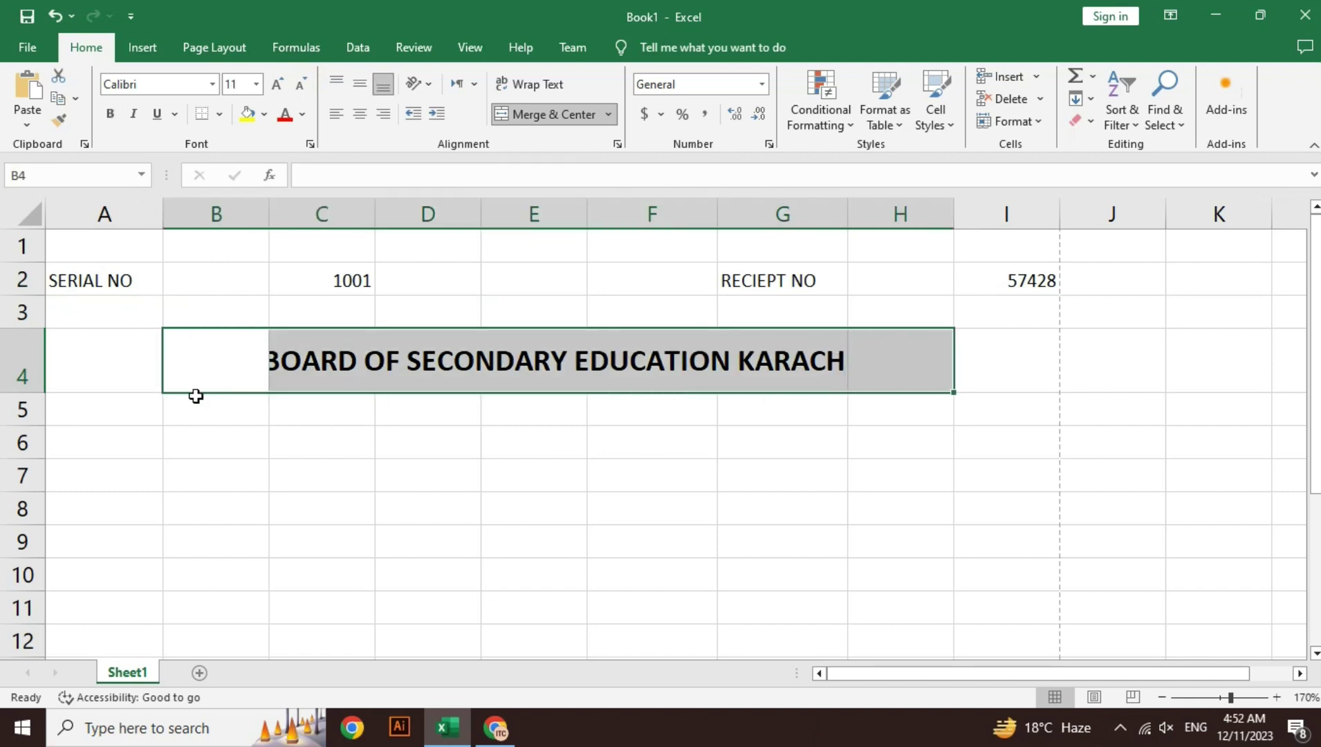
{"action": "left_click", "coordinate": [565, 122]}
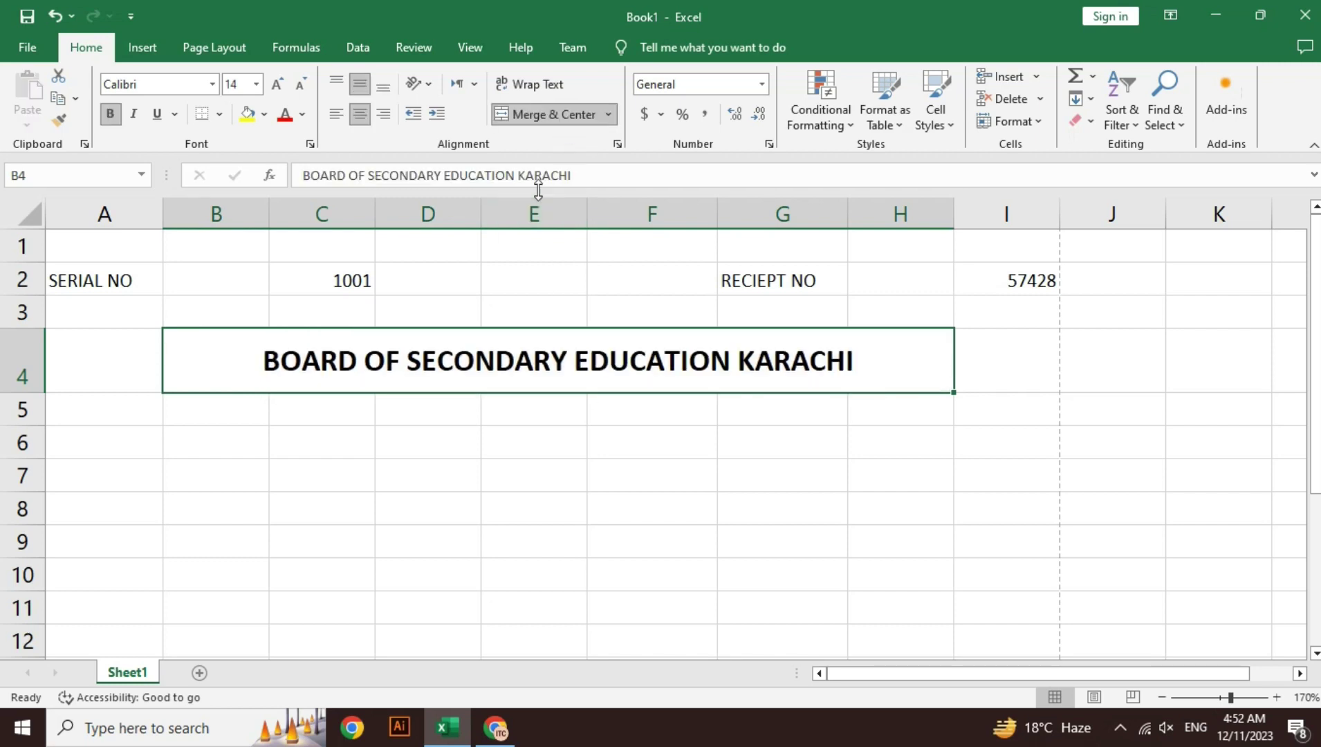
{"action": "left_click", "coordinate": [279, 86]}
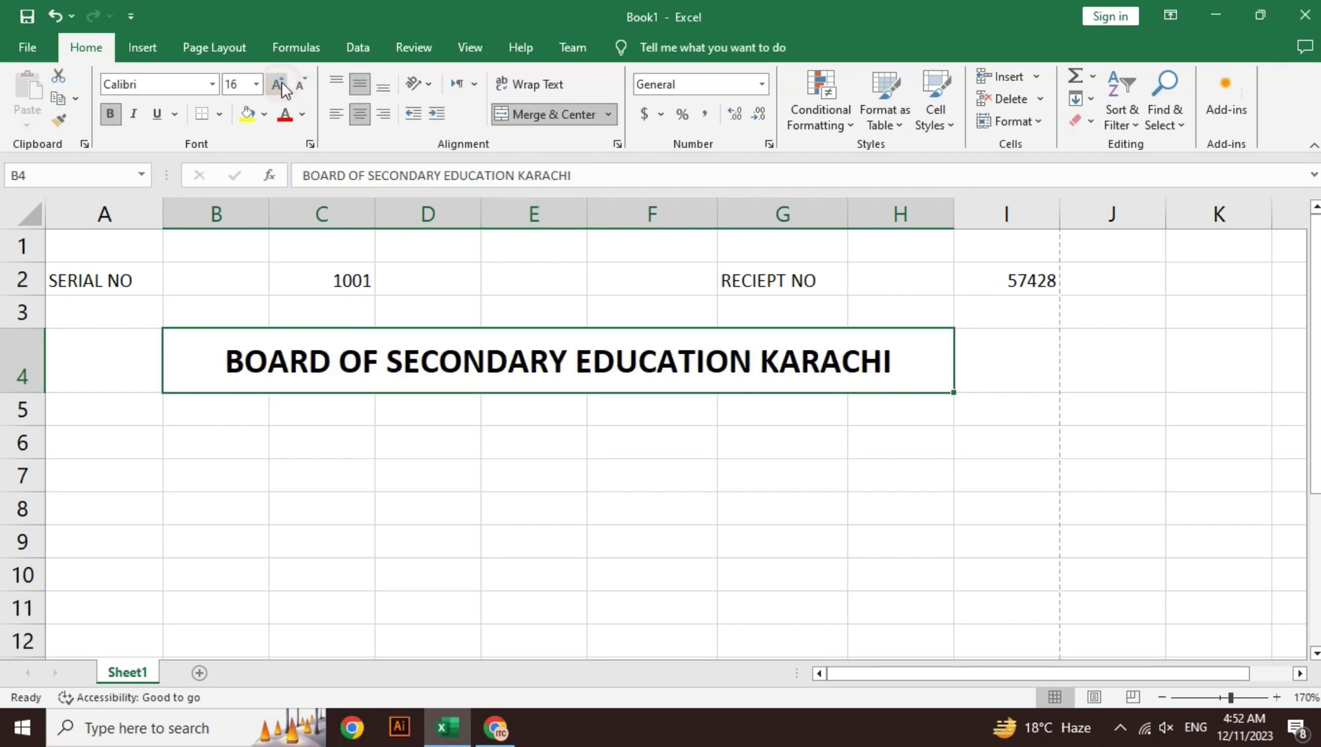
{"action": "left_click", "coordinate": [279, 86]}
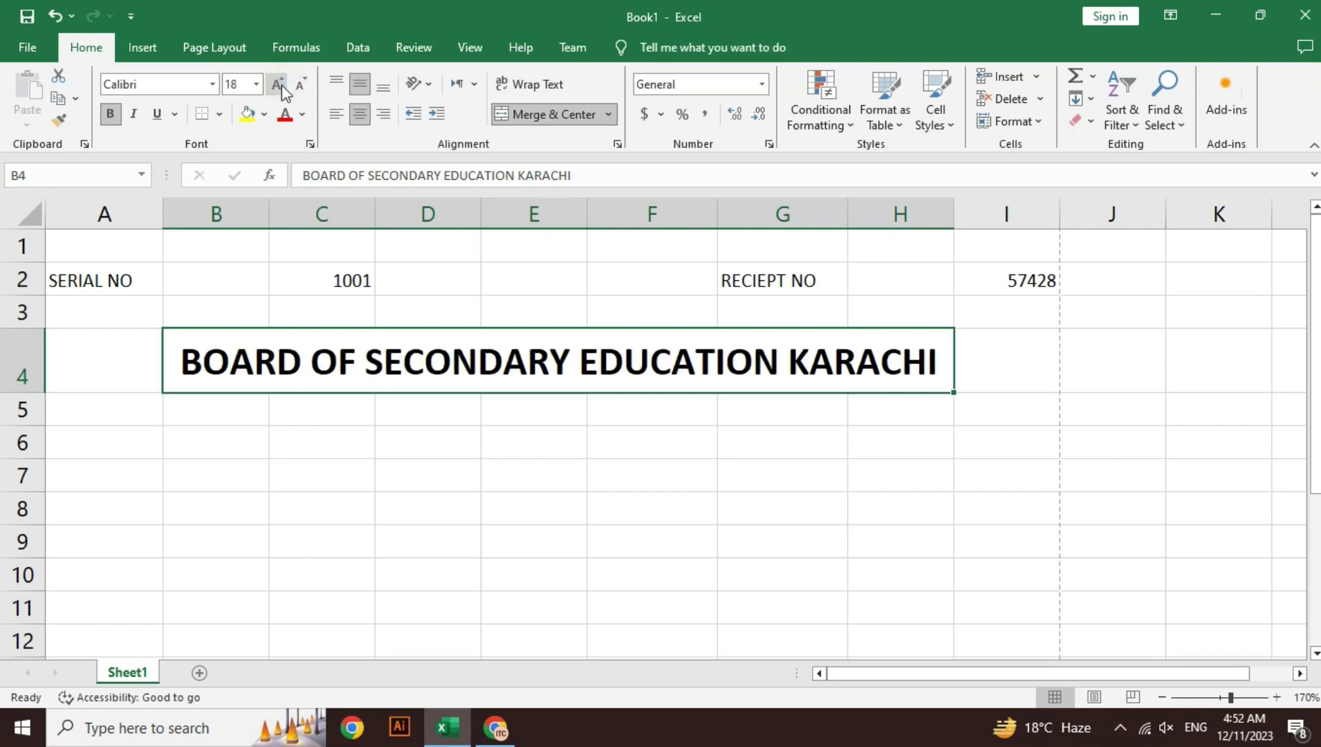
{"action": "left_click", "coordinate": [328, 469]}
{"action": "key", "text": "ctrl+p"}
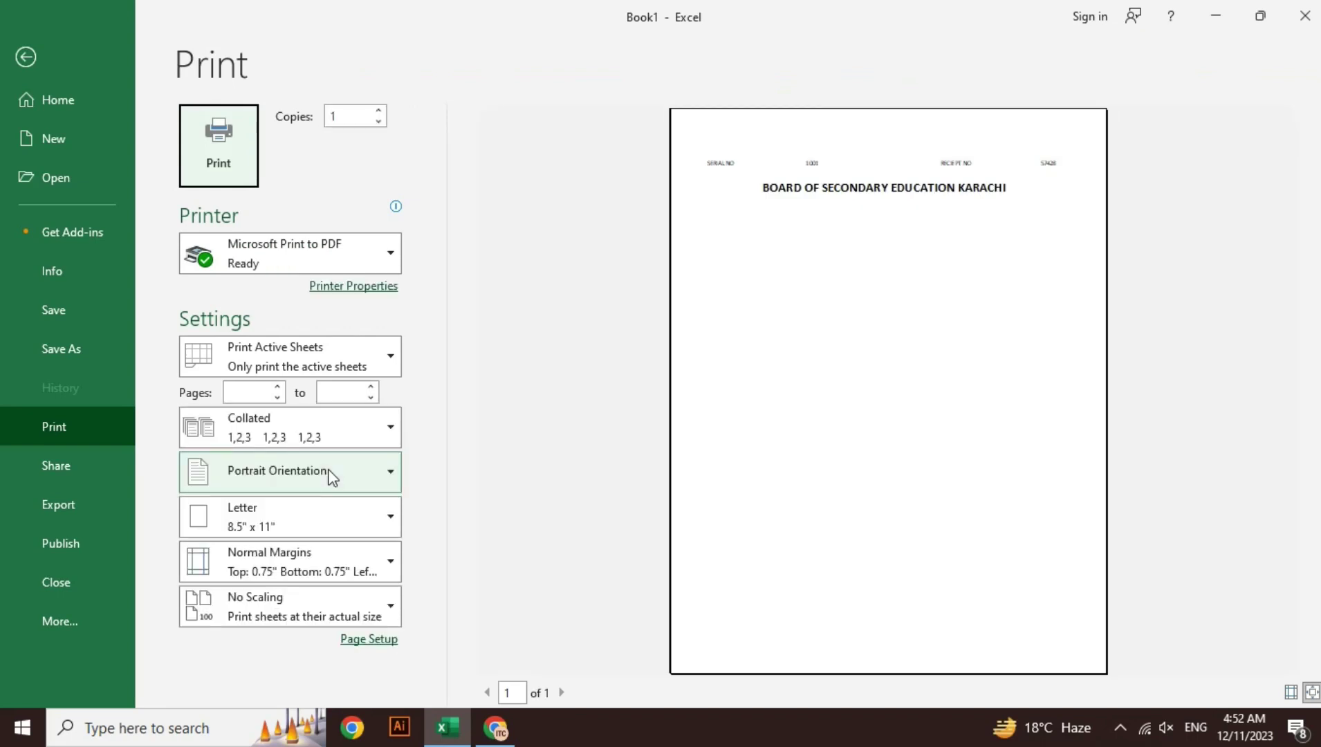
{"action": "key", "text": "Escape"}
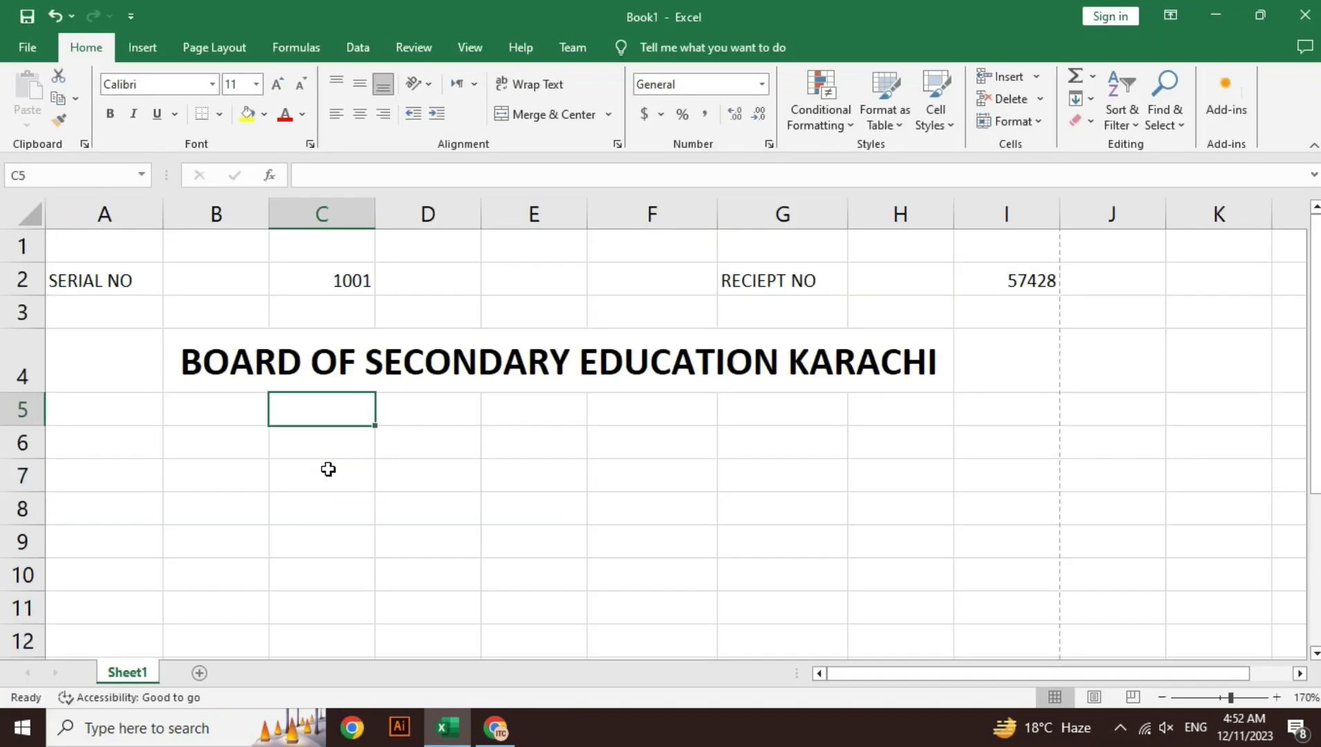
Step: Merge and centre D5:G5 and enter the three-line STATEMENT OF MARKS subtitle
{"action": "key", "text": "Right"}
{"action": "key", "text": "Right"}
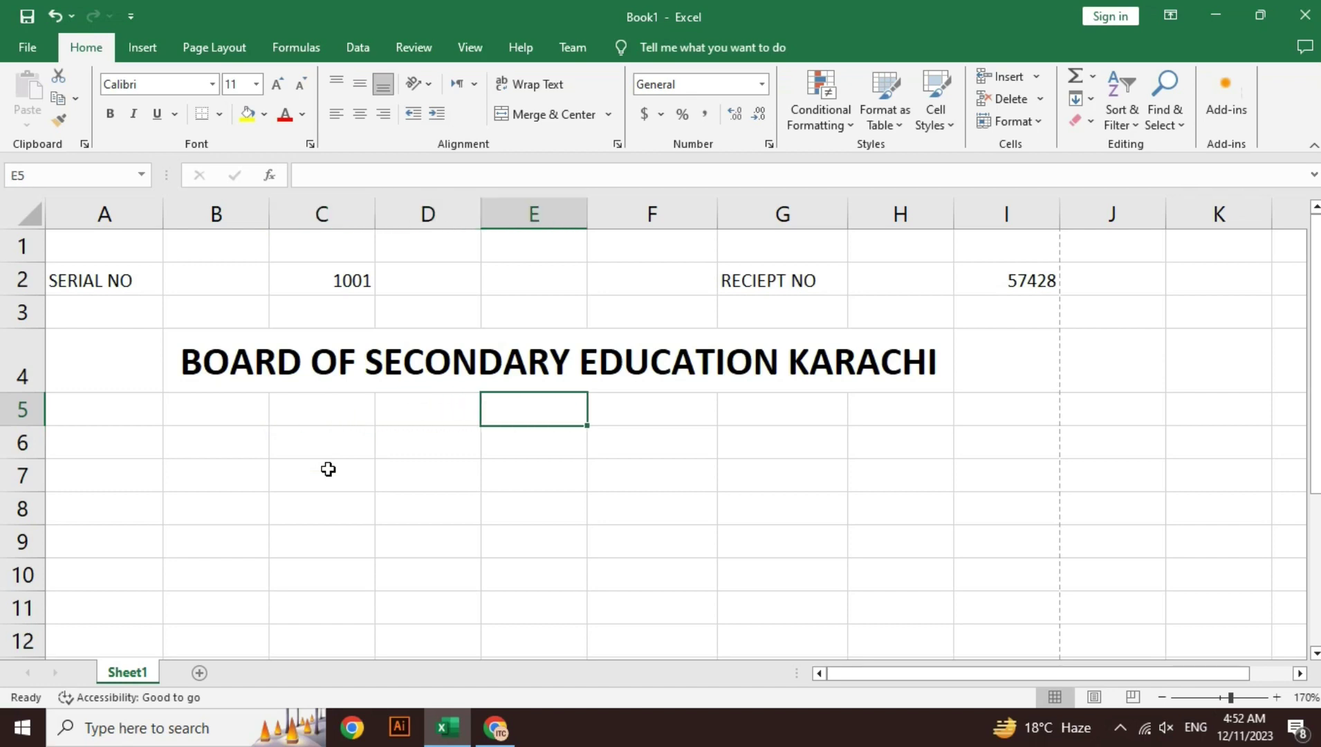
{"action": "key", "text": "Left"}
{"action": "key", "text": "shift+Right"}
{"action": "key", "text": "shift+Right"}
{"action": "key", "text": "shift+Right"}
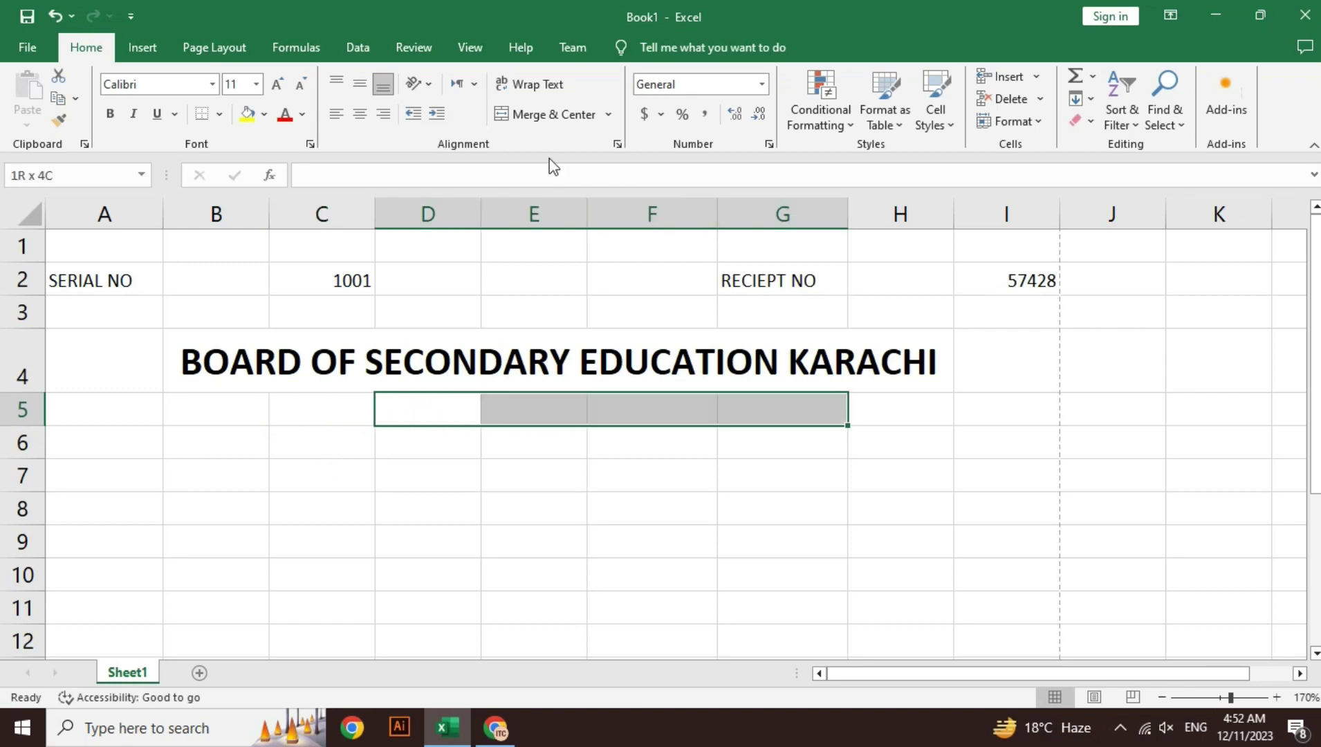
{"action": "left_click", "coordinate": [547, 114]}
{"action": "double_click", "coordinate": [710, 412]}
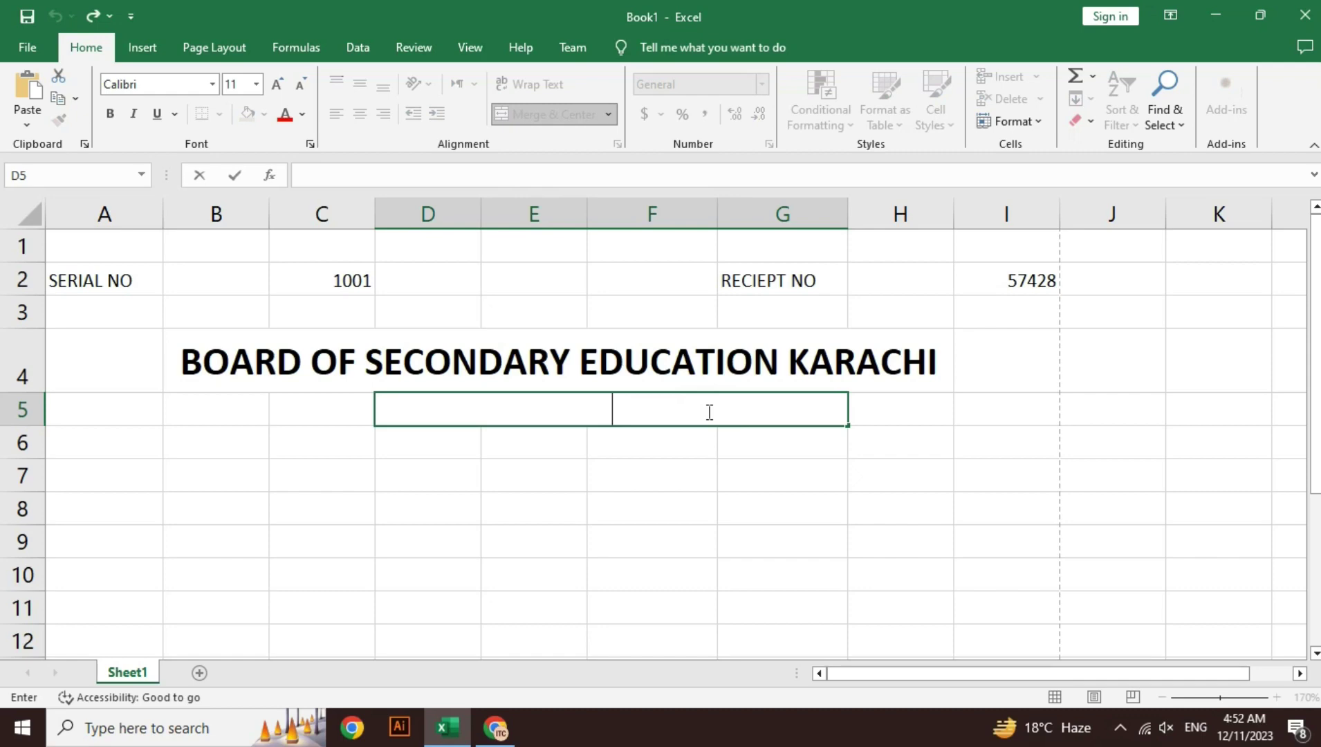
{"action": "type", "text": "STATEMENT OF MARKS S. S. C EXAMINATION (FOR SUCCESSFUL CANDIDATES ONLY)"}
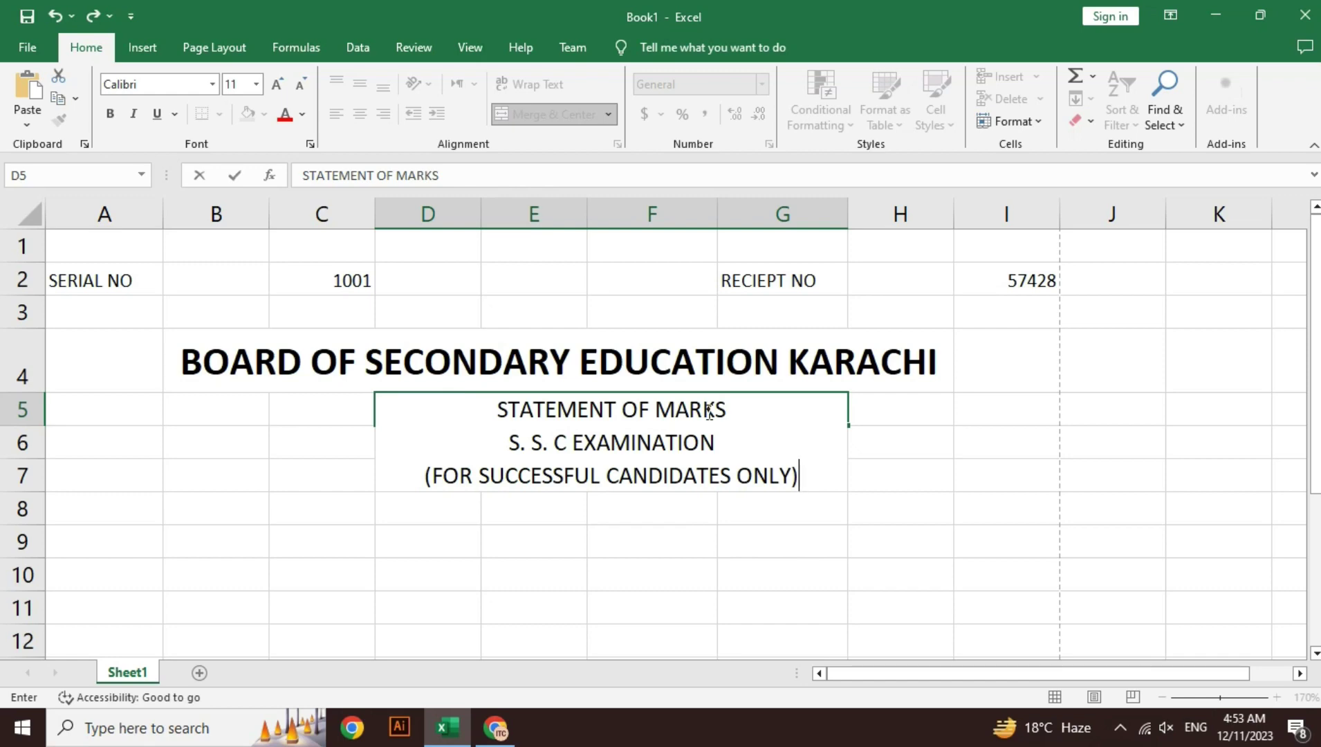
{"action": "key", "text": "Return"}
{"action": "left_click", "coordinate": [707, 411]}
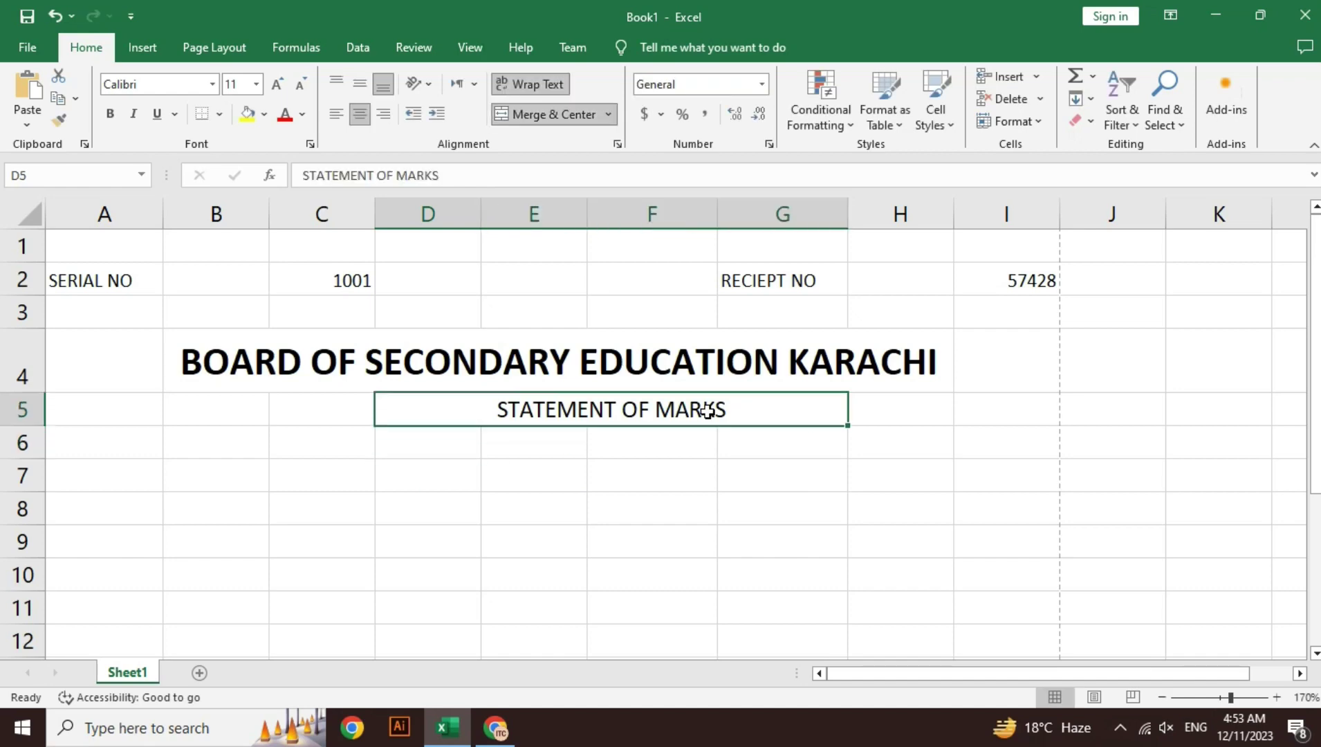
Step: Middle-align the subtitle, reduce it to 9 pt, and resize row 5 to fit three lines
{"action": "left_click_drag", "start_coordinate": [29, 425], "coordinate": [22, 503]}
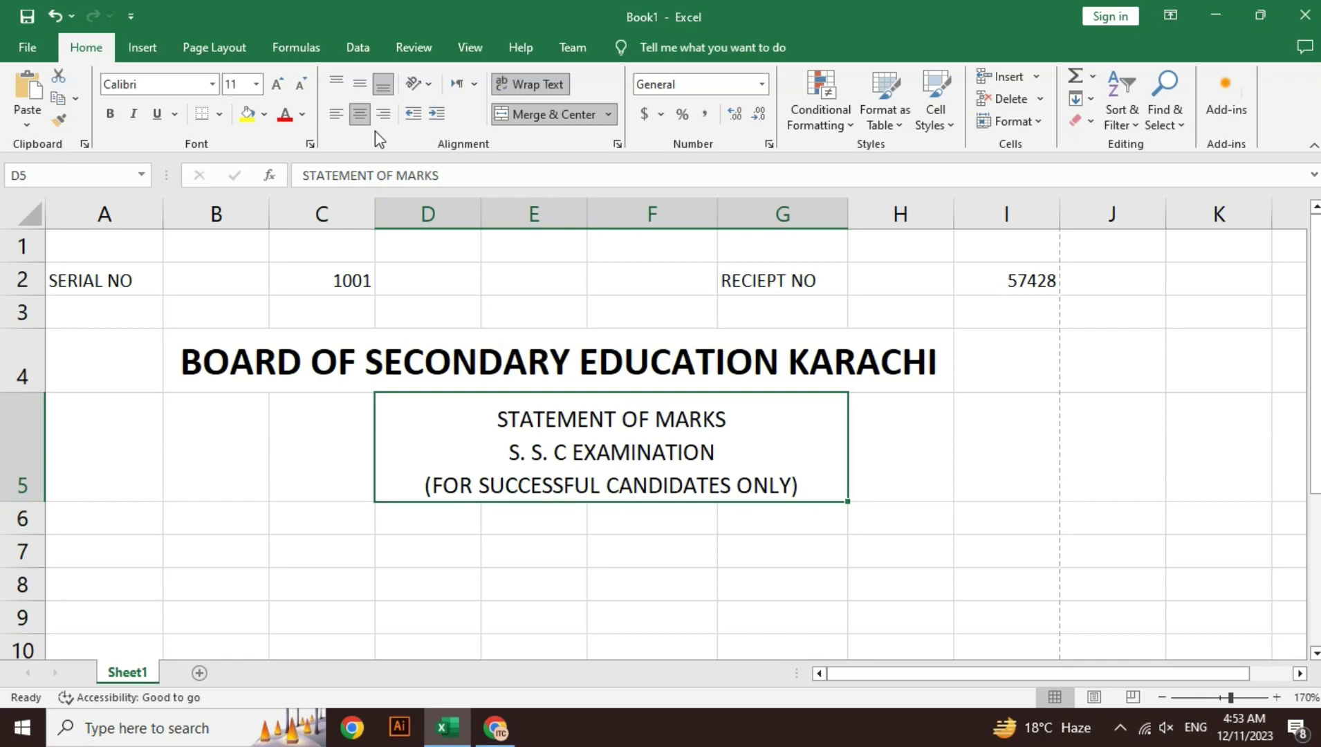
{"action": "left_click", "coordinate": [359, 84]}
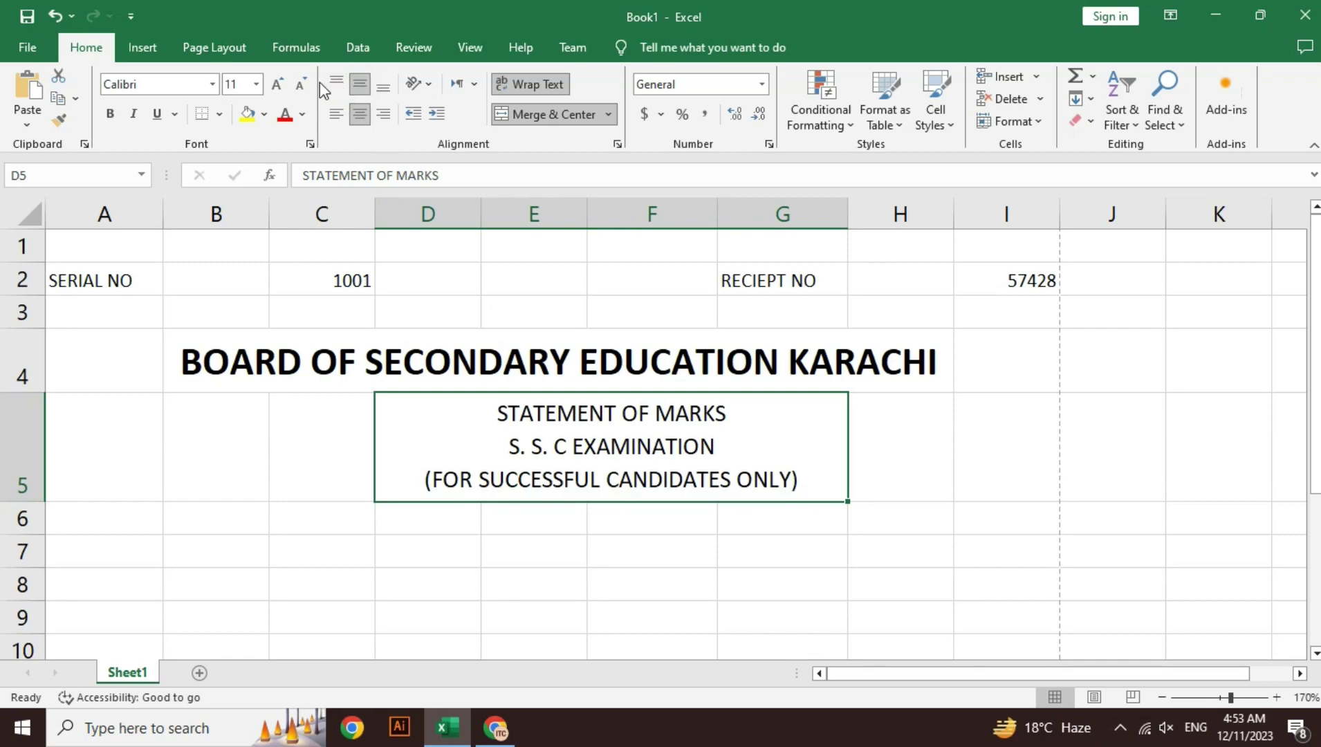
{"action": "left_click", "coordinate": [299, 86]}
{"action": "left_click", "coordinate": [299, 86]}
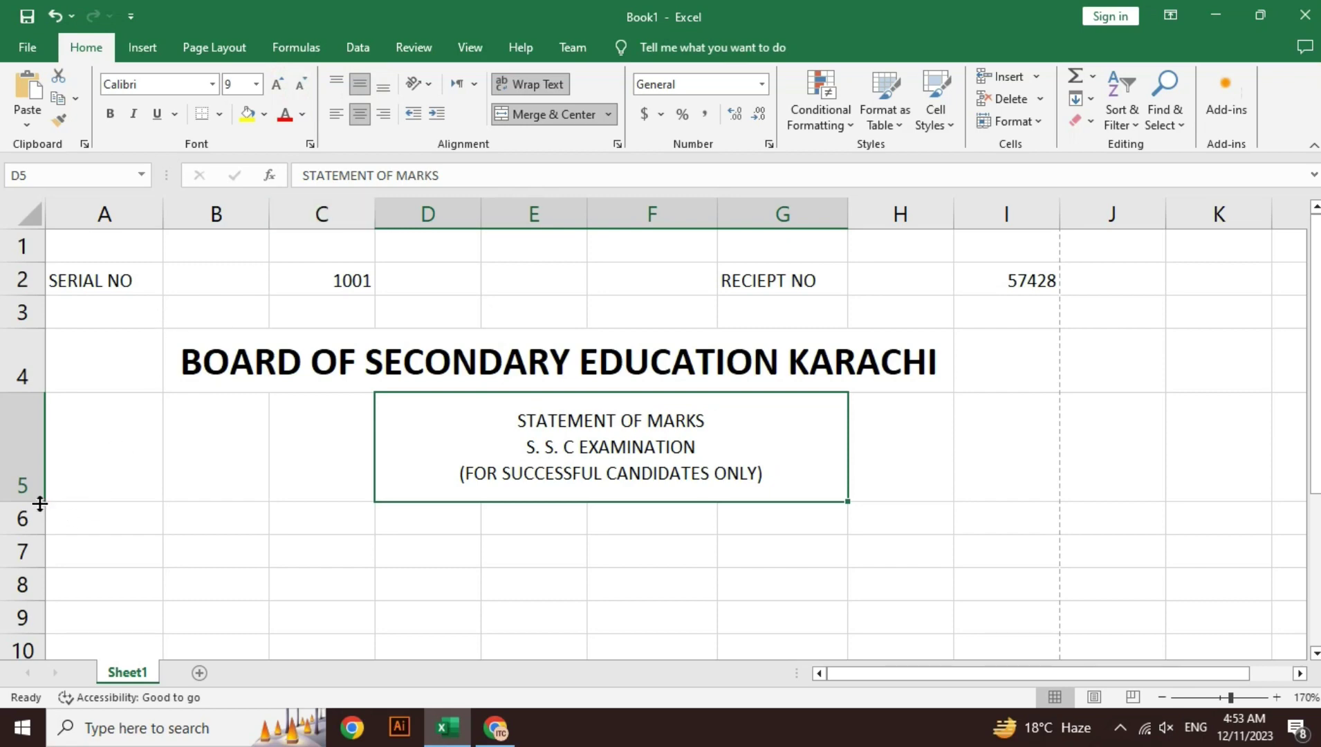
{"action": "left_click_drag", "start_coordinate": [36, 502], "coordinate": [40, 491]}
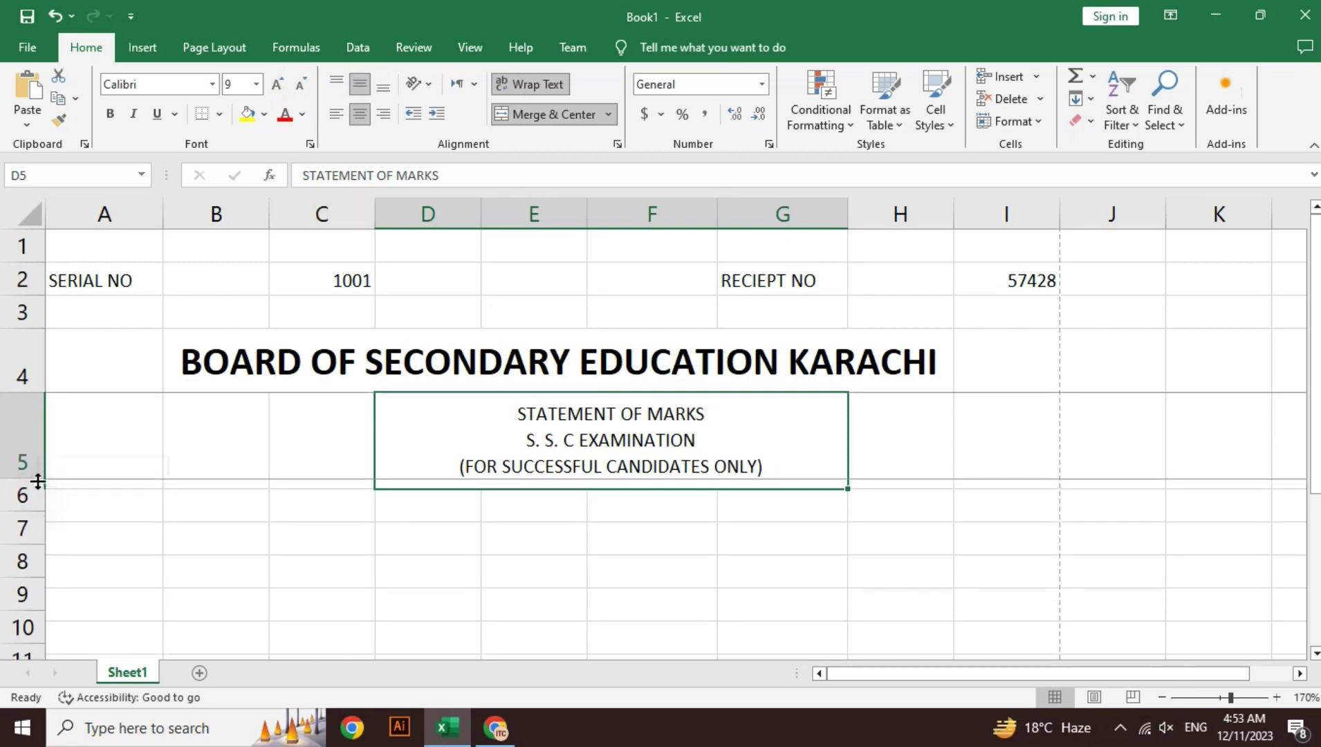
{"action": "double_click", "coordinate": [35, 489]}
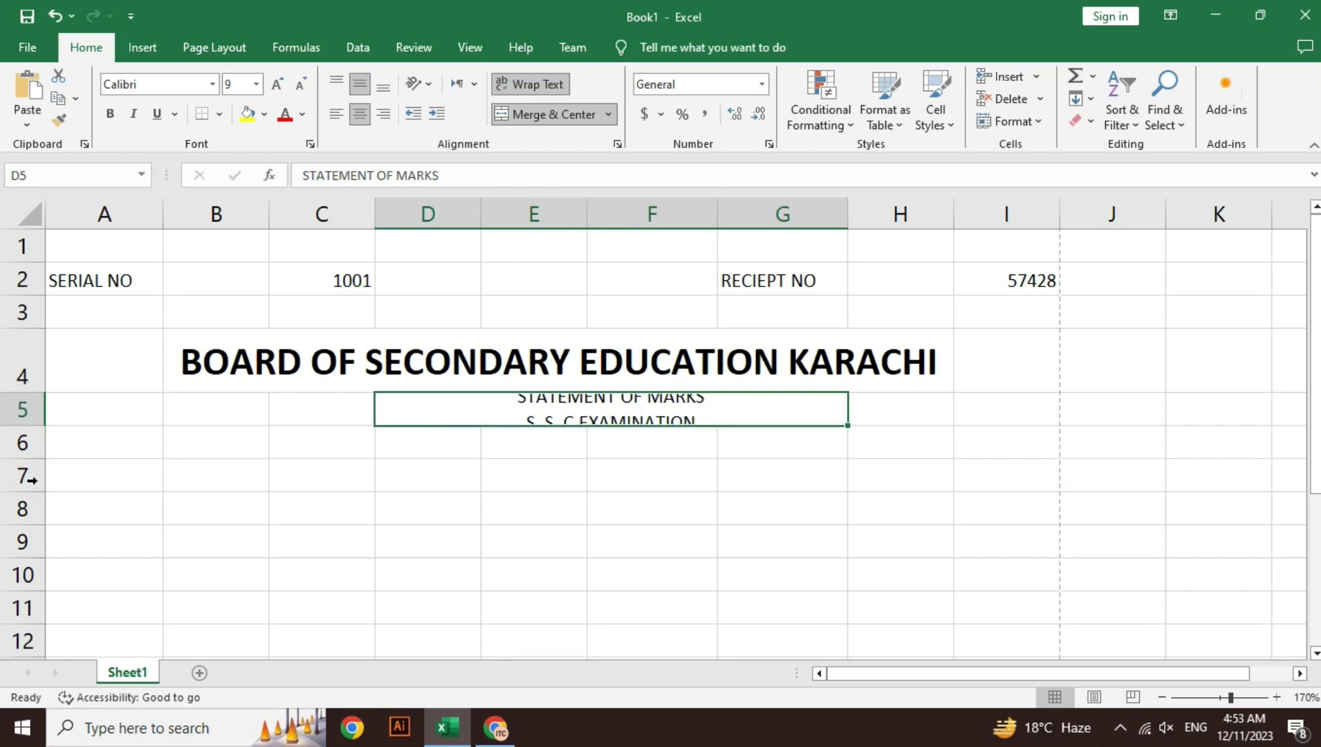
{"action": "left_click", "coordinate": [31, 478]}
{"action": "left_click_drag", "start_coordinate": [34, 426], "coordinate": [29, 481]}
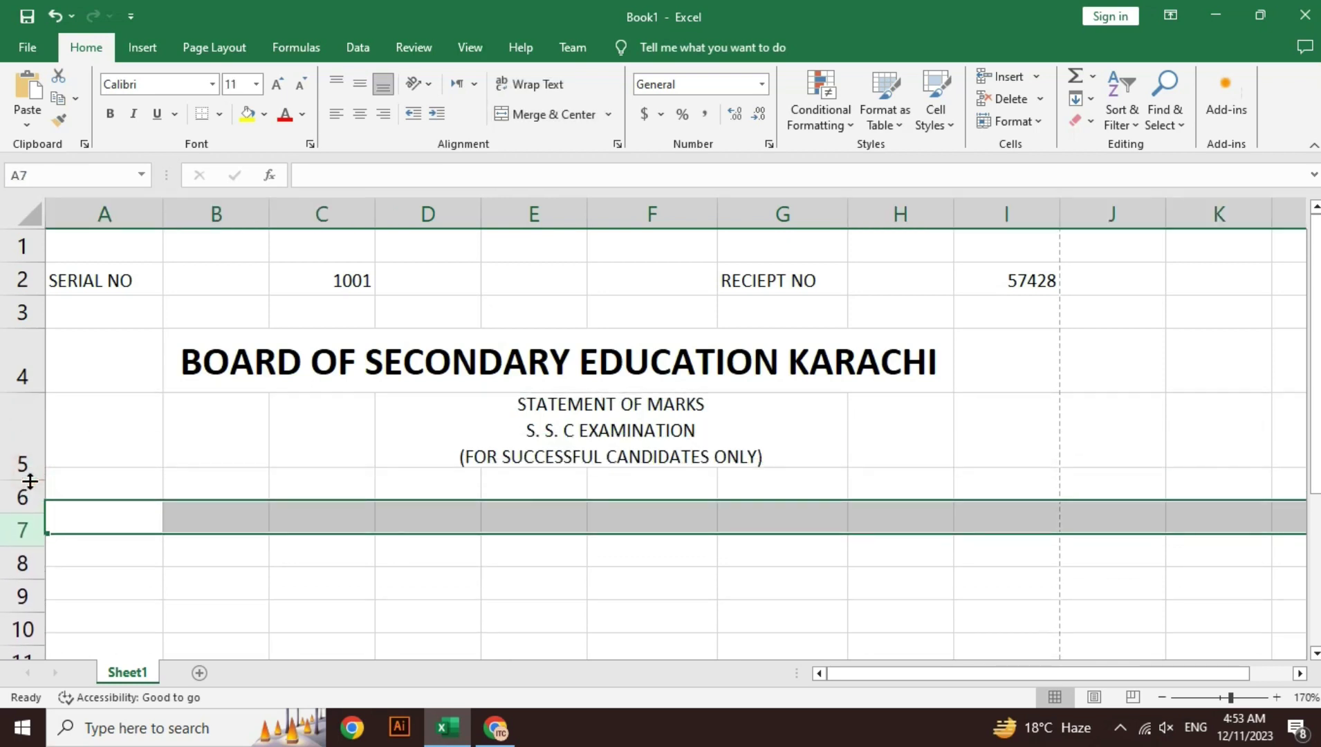
Step: Fill row 7 with EXAMINATION, ANNUAL 2023, ROLL NUMBER and the candidate's roll number in H7
{"action": "left_click", "coordinate": [210, 536]}
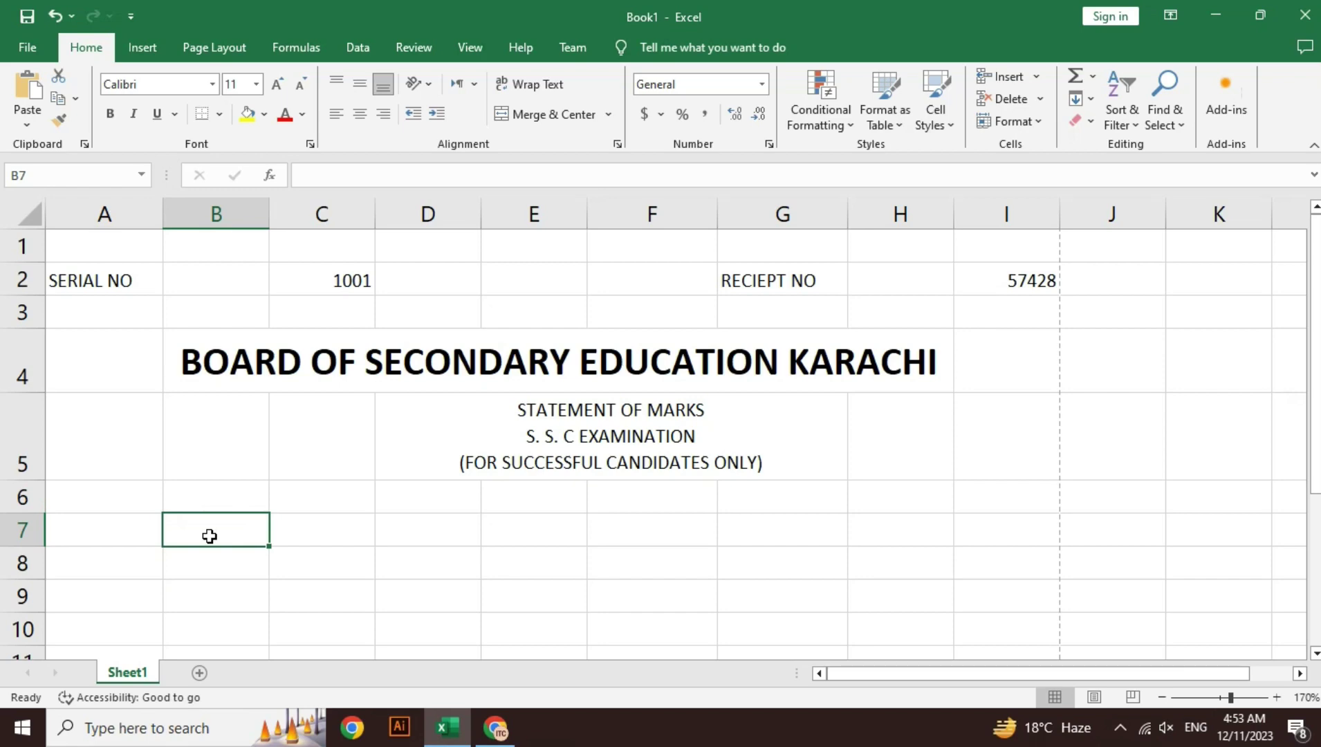
{"action": "type", "text": "E"}
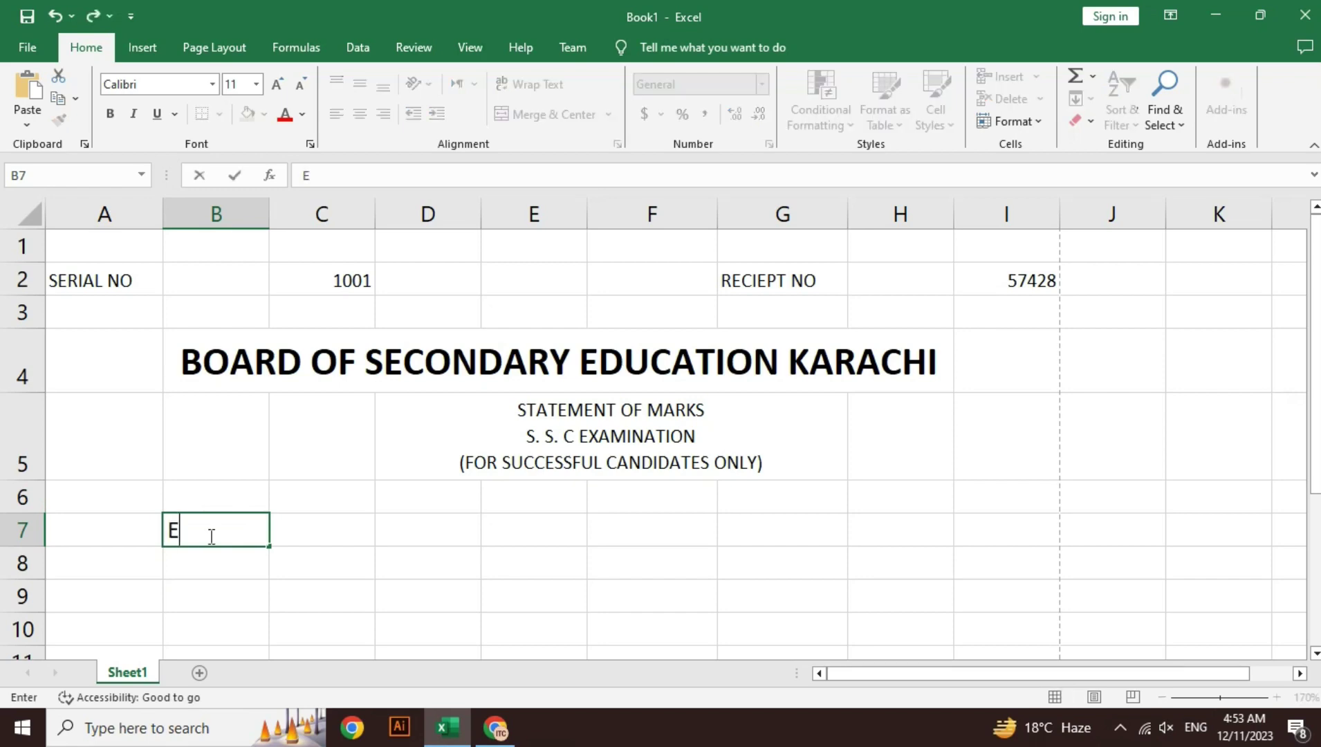
{"action": "type", "text": "X"}
{"action": "key", "text": "BackSpace"}
{"action": "key", "text": "BackSpace"}
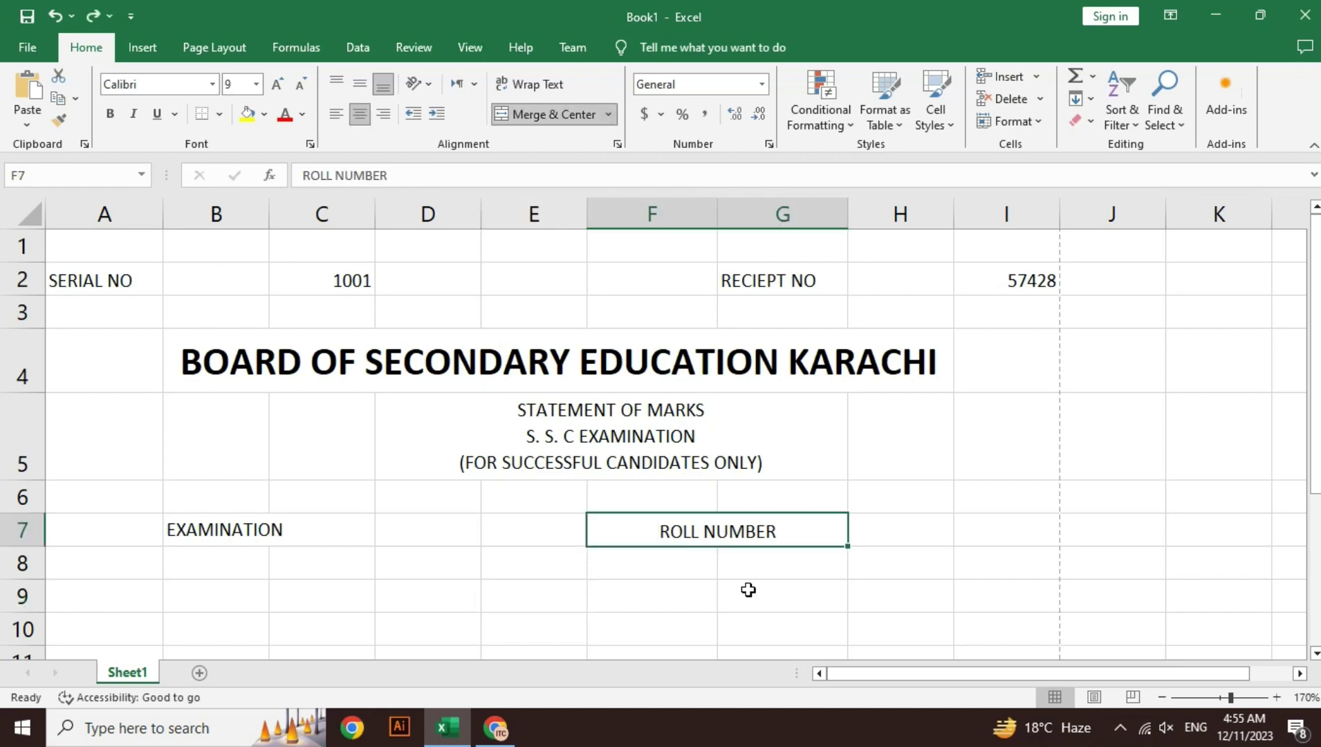
{"action": "left_click", "coordinate": [444, 526]}
{"action": "type", "text": "AN"}
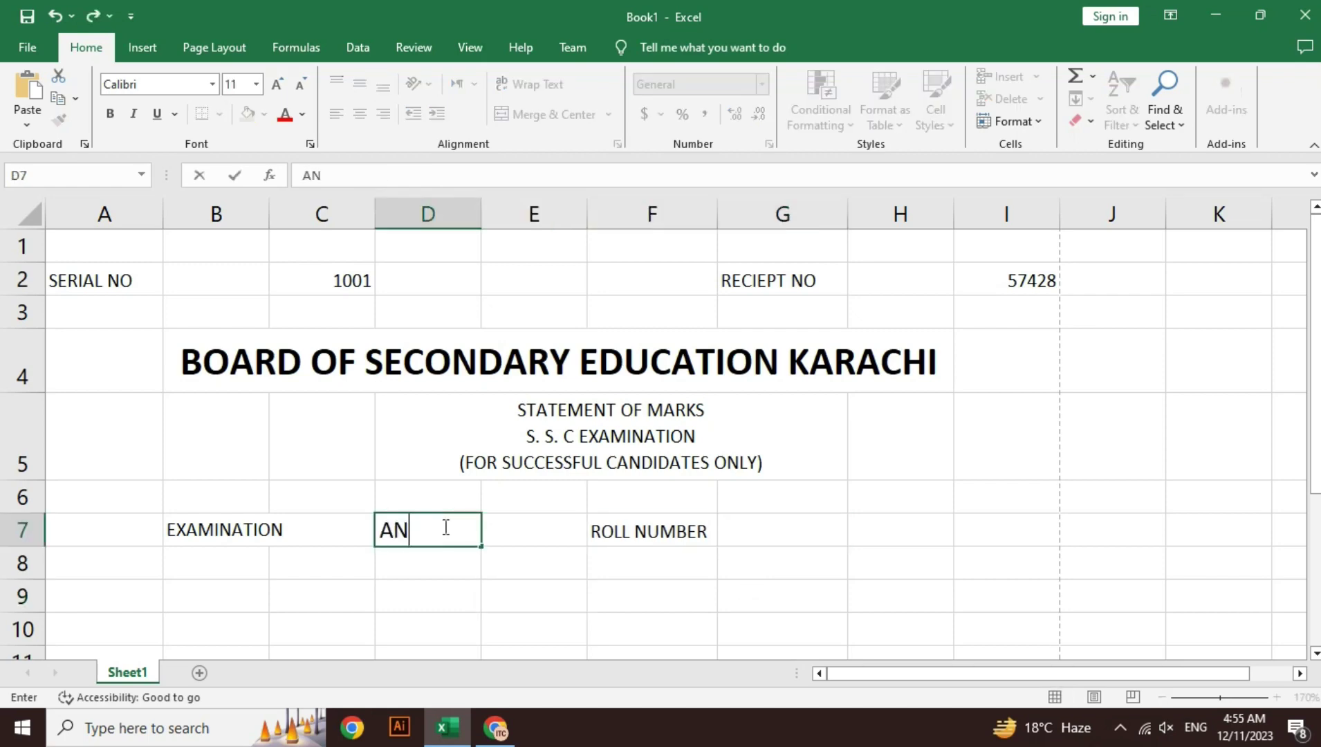
{"action": "type", "text": "N"}
{"action": "key", "text": "BackSpace"}
{"action": "key", "text": "BackSpace"}
{"action": "key", "text": "BackSpace"}
{"action": "left_click", "coordinate": [867, 535]}
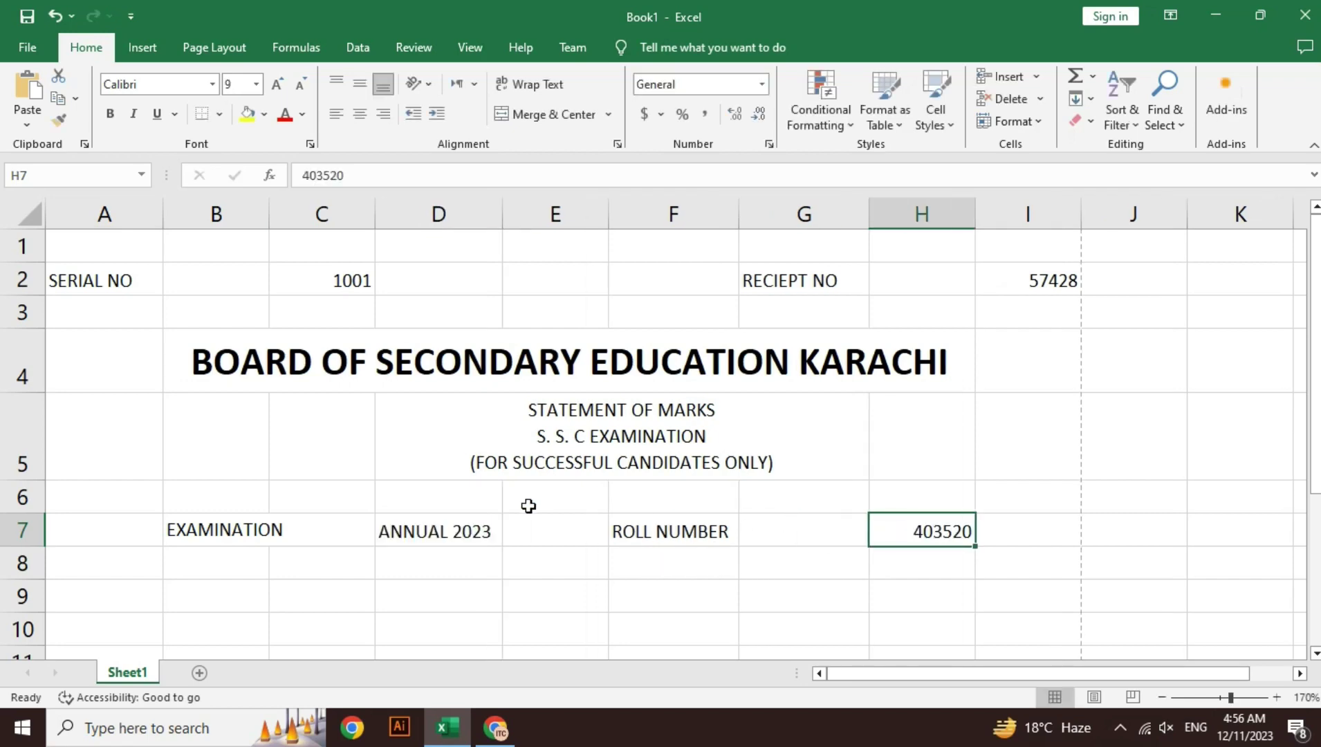
{"action": "left_click", "coordinate": [570, 616]}
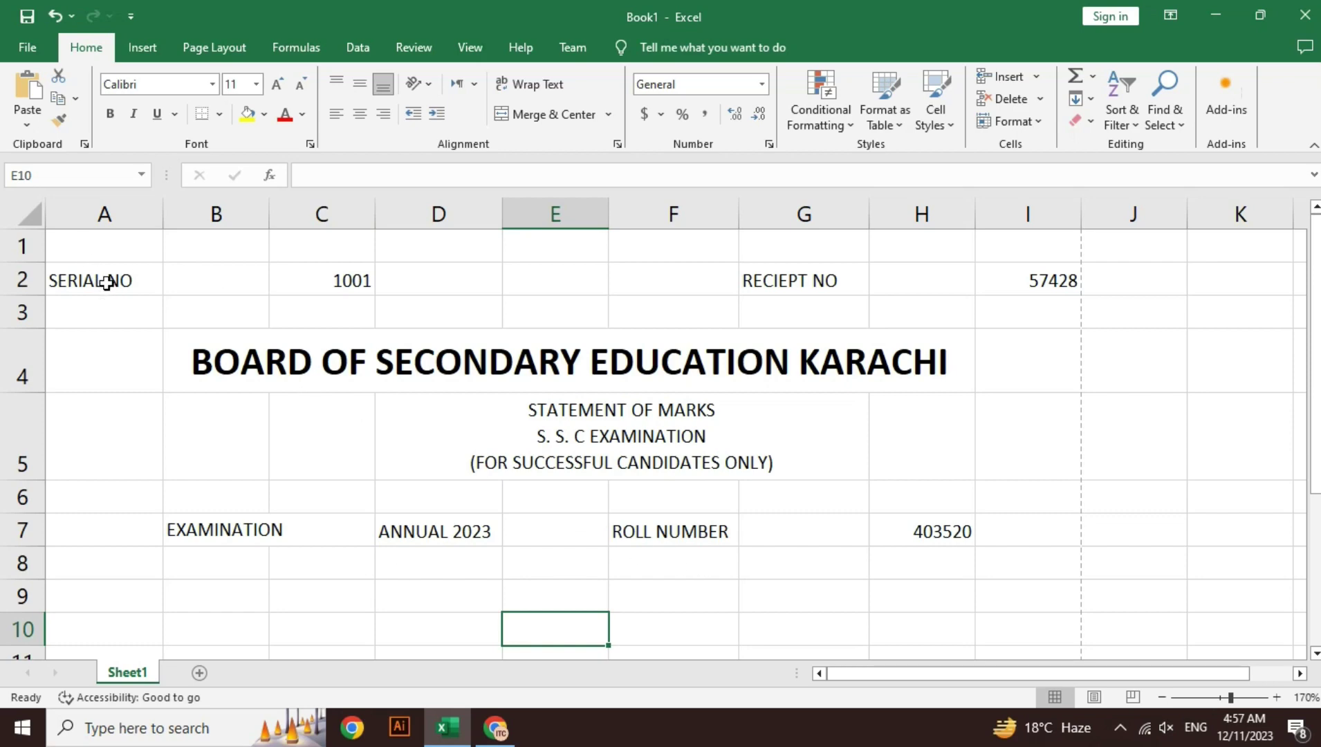
Step: Bold row 2 (A2:I2) and row 7 (B7:H7), then check the print preview
{"action": "mouse_move", "coordinate": [105, 280]}
{"action": "left_mouse_down"}
{"action": "mouse_move", "coordinate": [367, 238]}
{"action": "mouse_move", "coordinate": [1010, 229]}
{"action": "mouse_move", "coordinate": [997, 278]}
{"action": "left_mouse_up"}
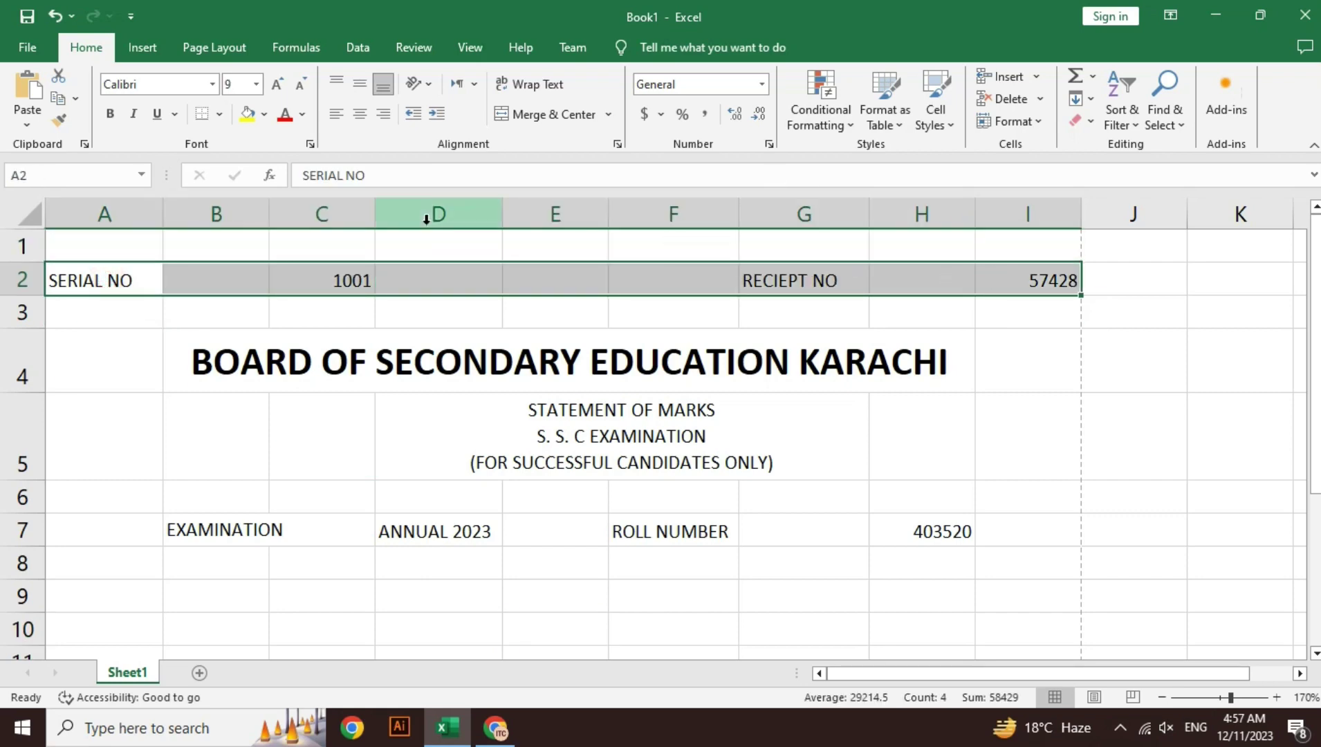
{"action": "left_click", "coordinate": [110, 113]}
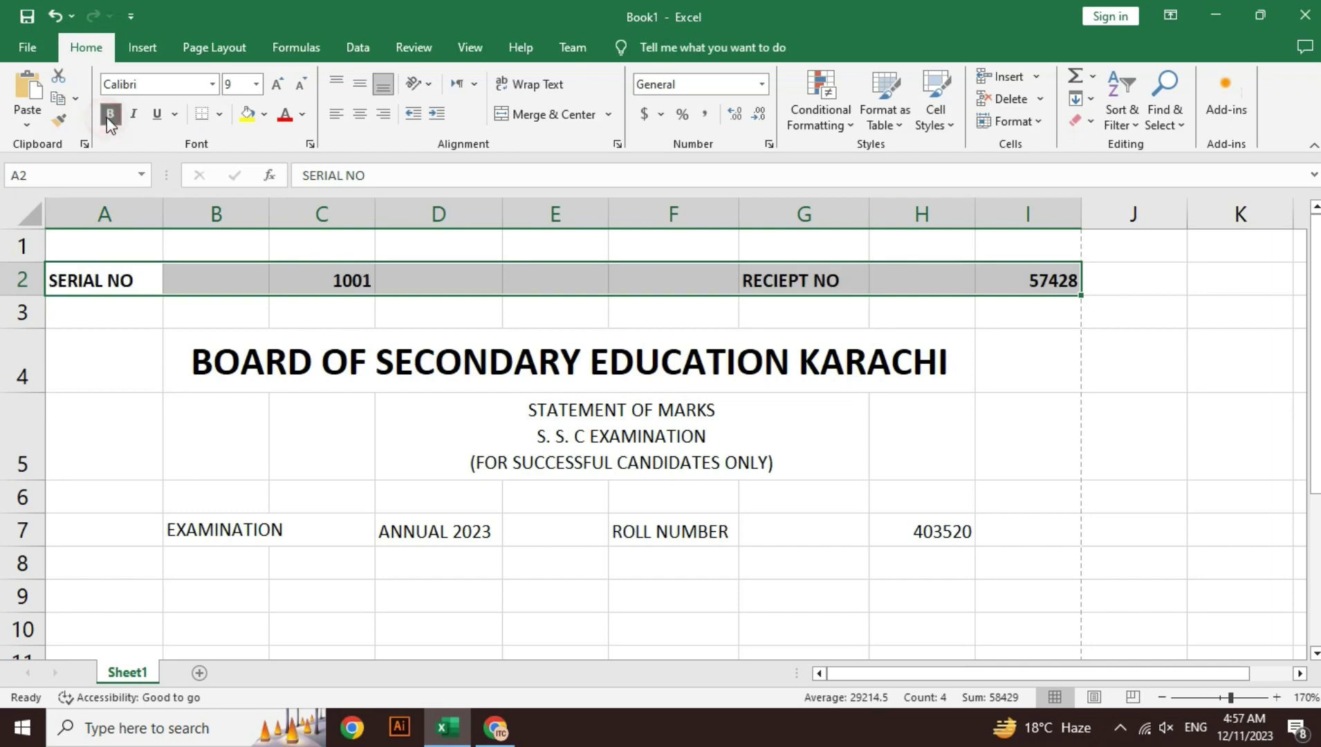
{"action": "left_click", "coordinate": [206, 530]}
{"action": "left_click_drag", "start_coordinate": [487, 547], "coordinate": [965, 531]}
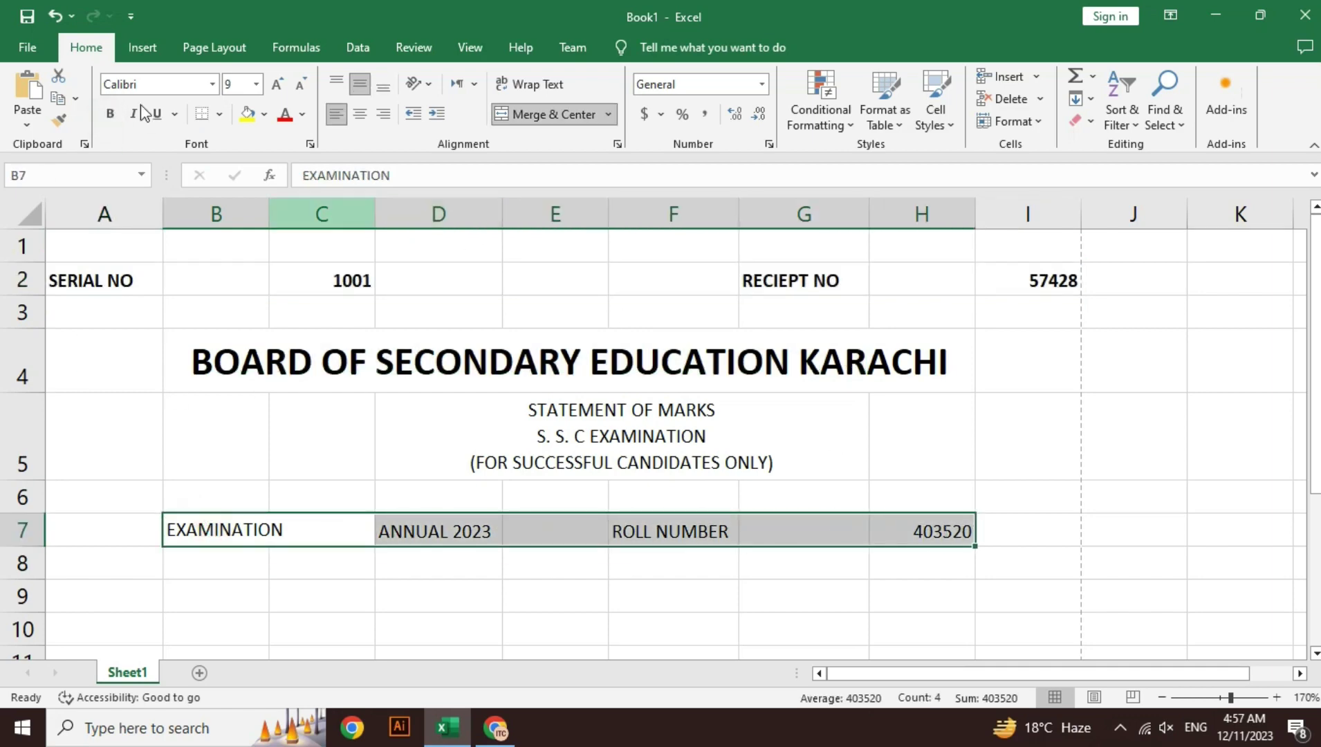
{"action": "left_click", "coordinate": [109, 114]}
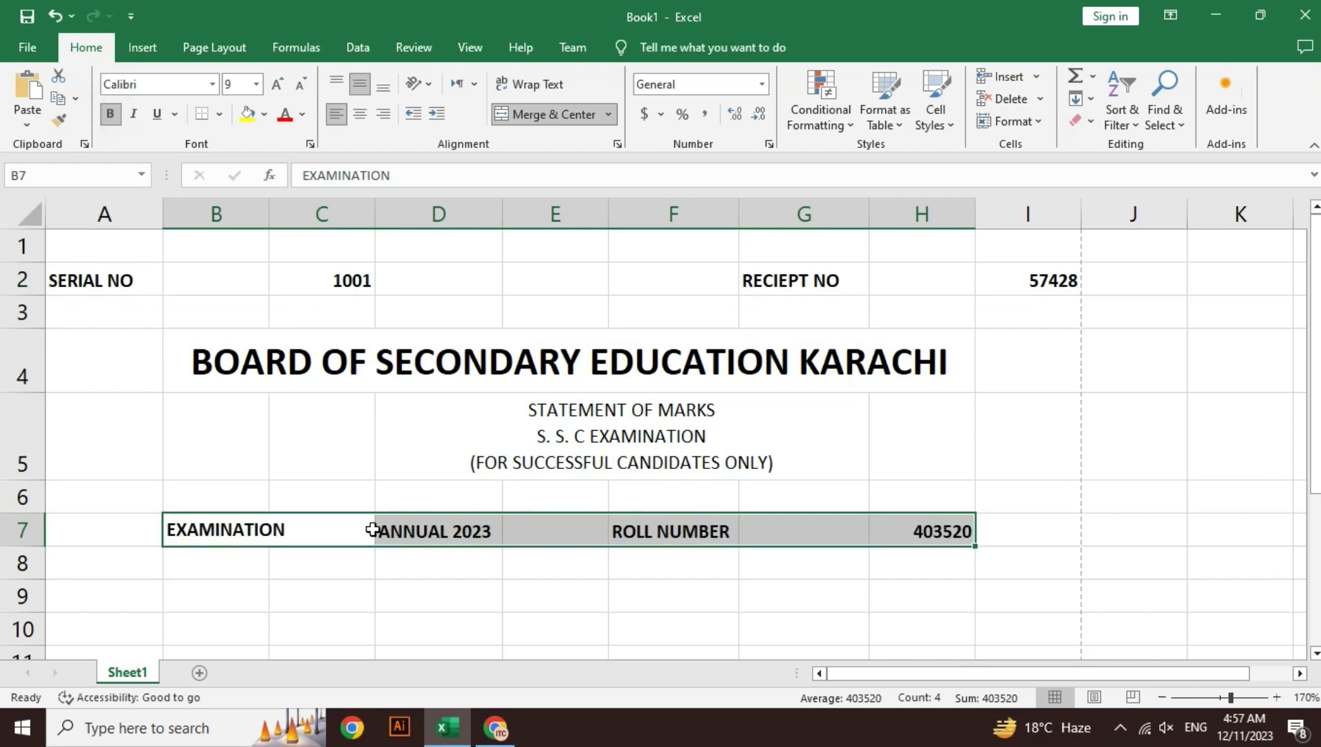
{"action": "left_click", "coordinate": [413, 586]}
{"action": "key", "text": "ctrl+p"}
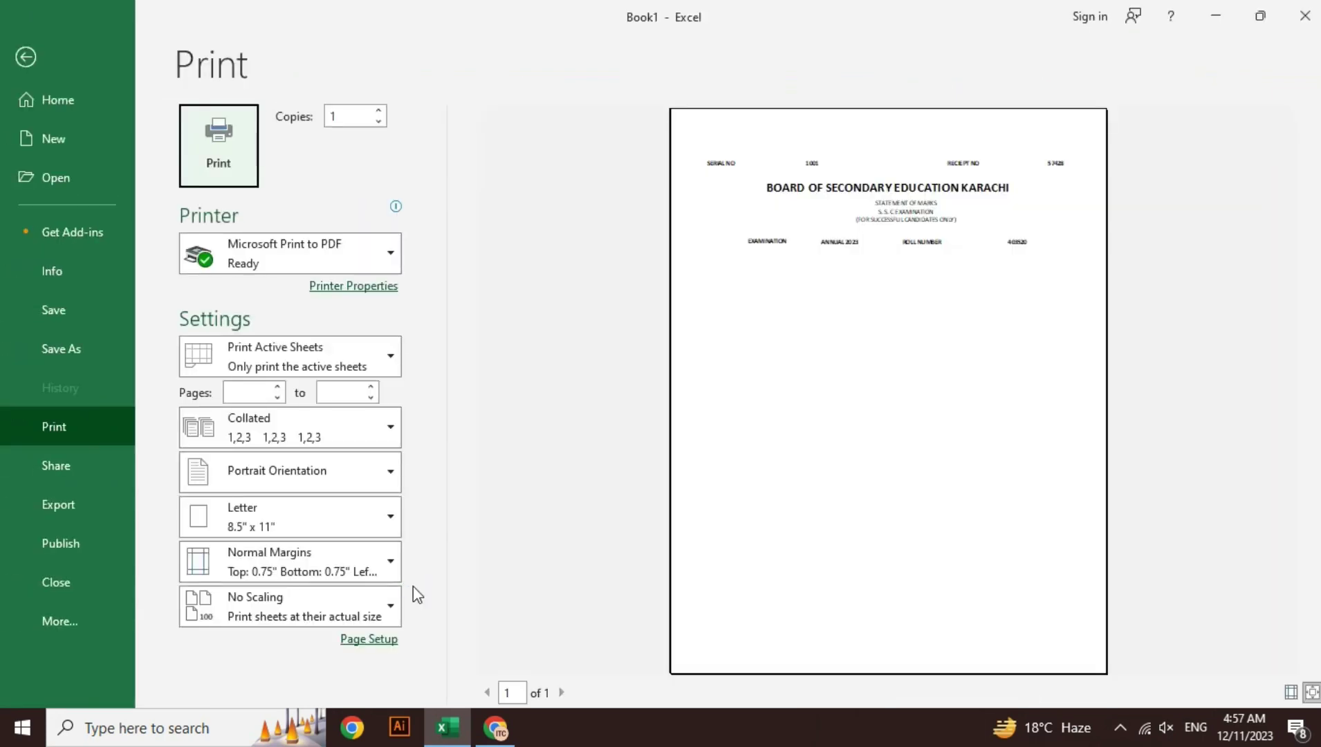
{"action": "key", "text": "Escape"}
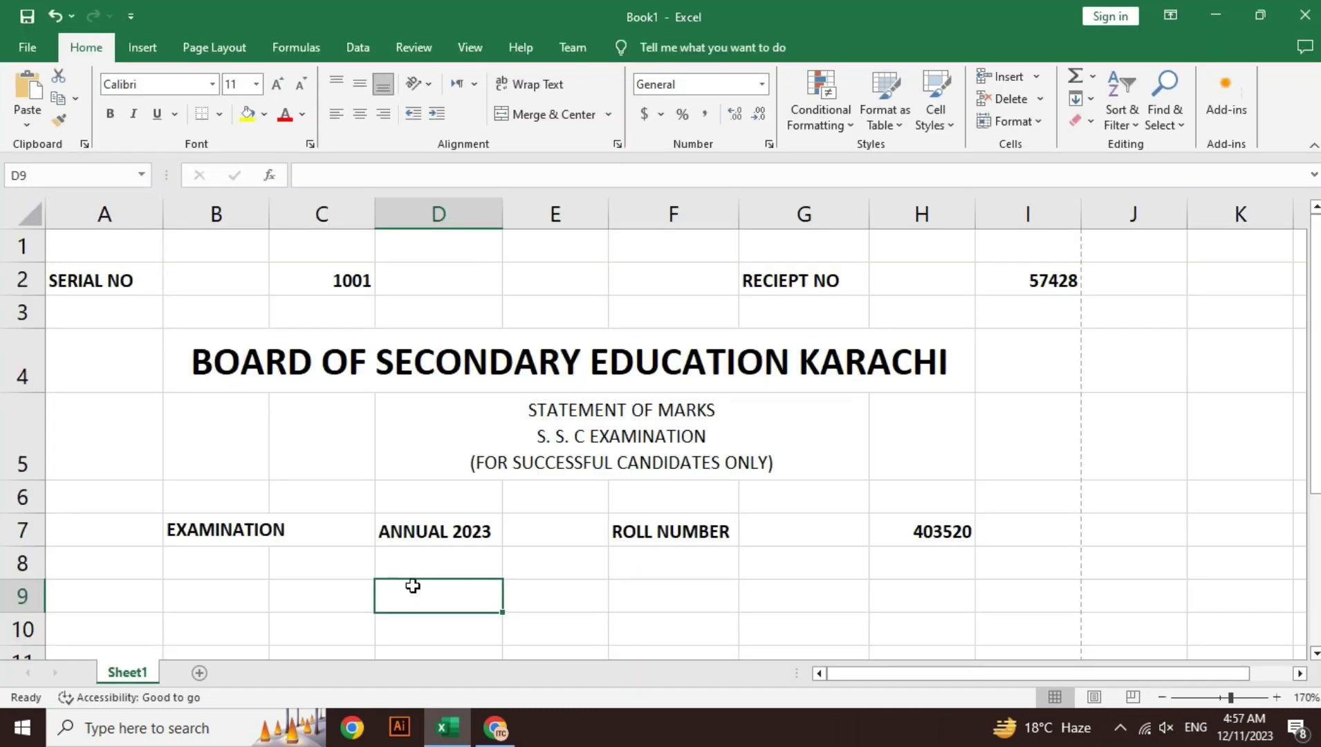
Step: Paste GROUP and SCIENCE into row 9 and make them bold at size 9
{"action": "key", "text": "Down"}
{"action": "key", "text": "Down"}
{"action": "key", "text": "Down"}
{"action": "key", "text": "Up"}
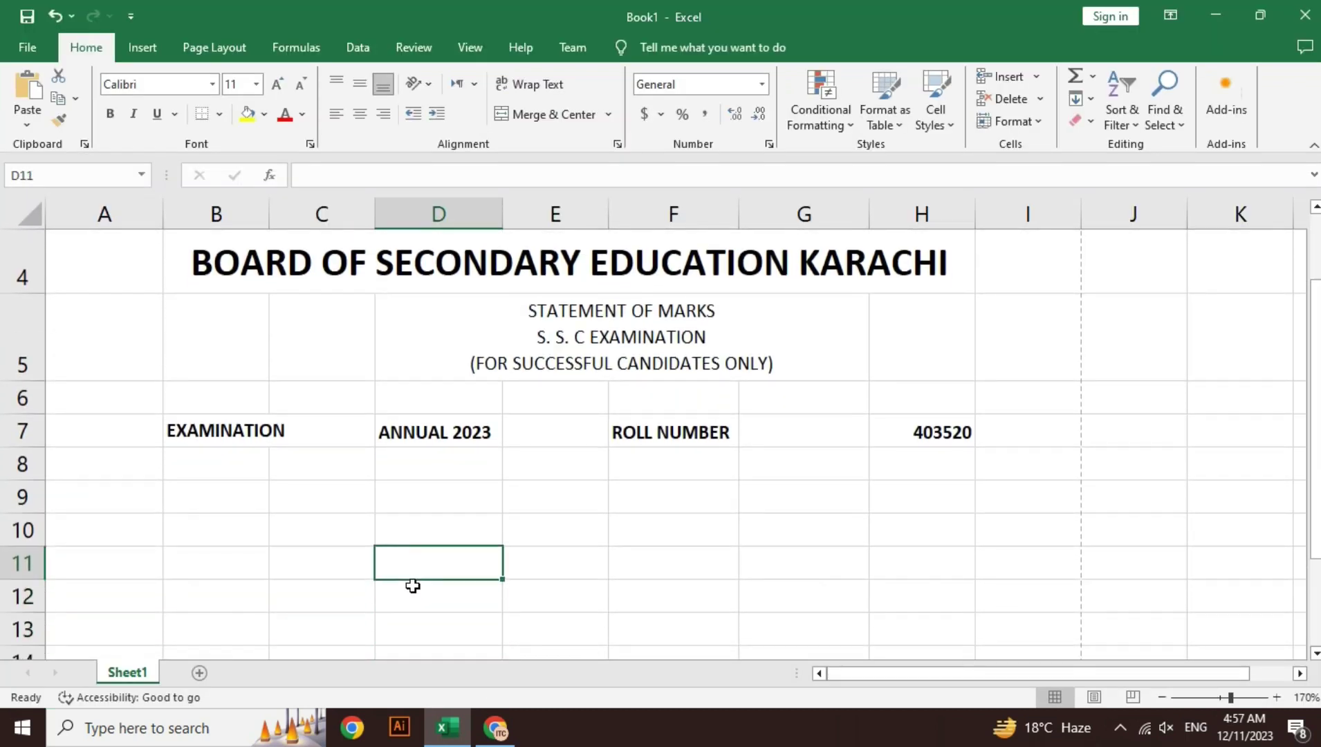
{"action": "key", "text": "Right"}
{"action": "key", "text": "Right"}
{"action": "key", "text": "Right"}
{"action": "key", "text": "Up"}
{"action": "key", "text": "Up"}
{"action": "key", "text": "Left"}
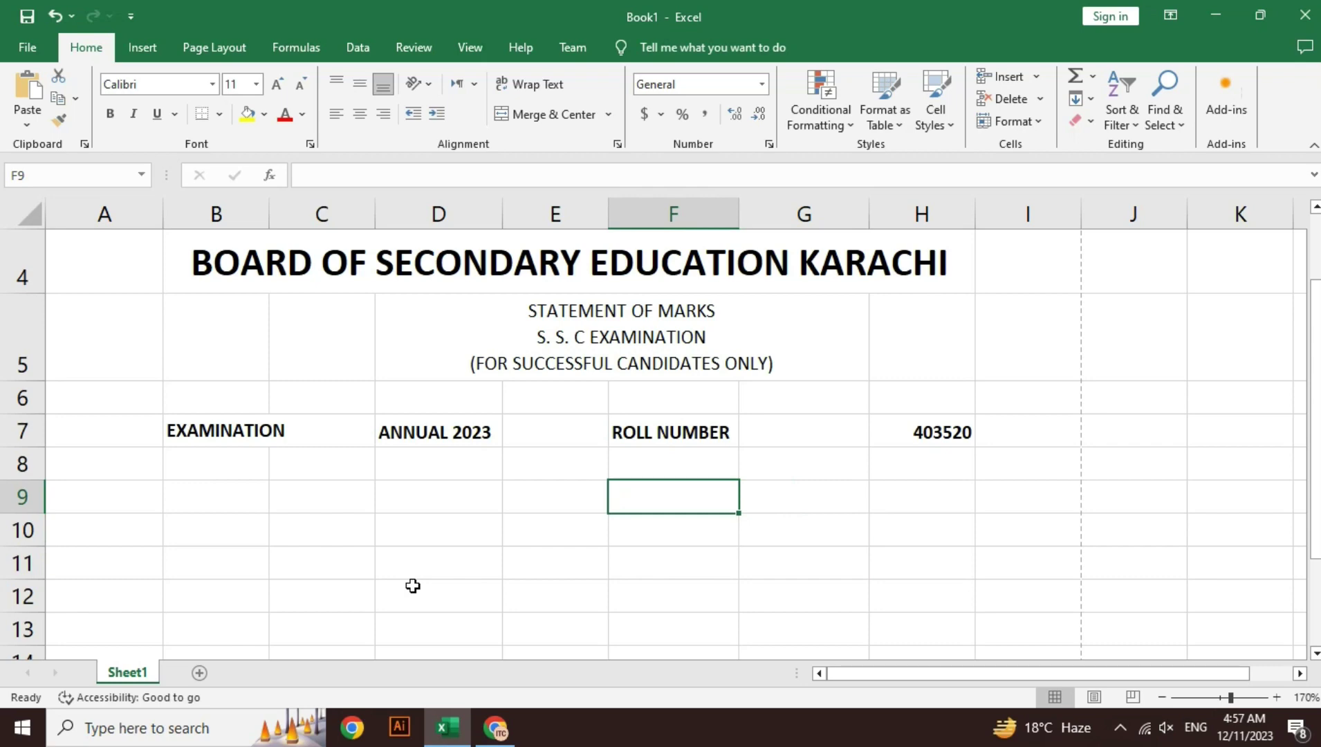
{"action": "type", "text": "GROUP\t\tSCIENCE"}
{"action": "left_click", "coordinate": [305, 87]}
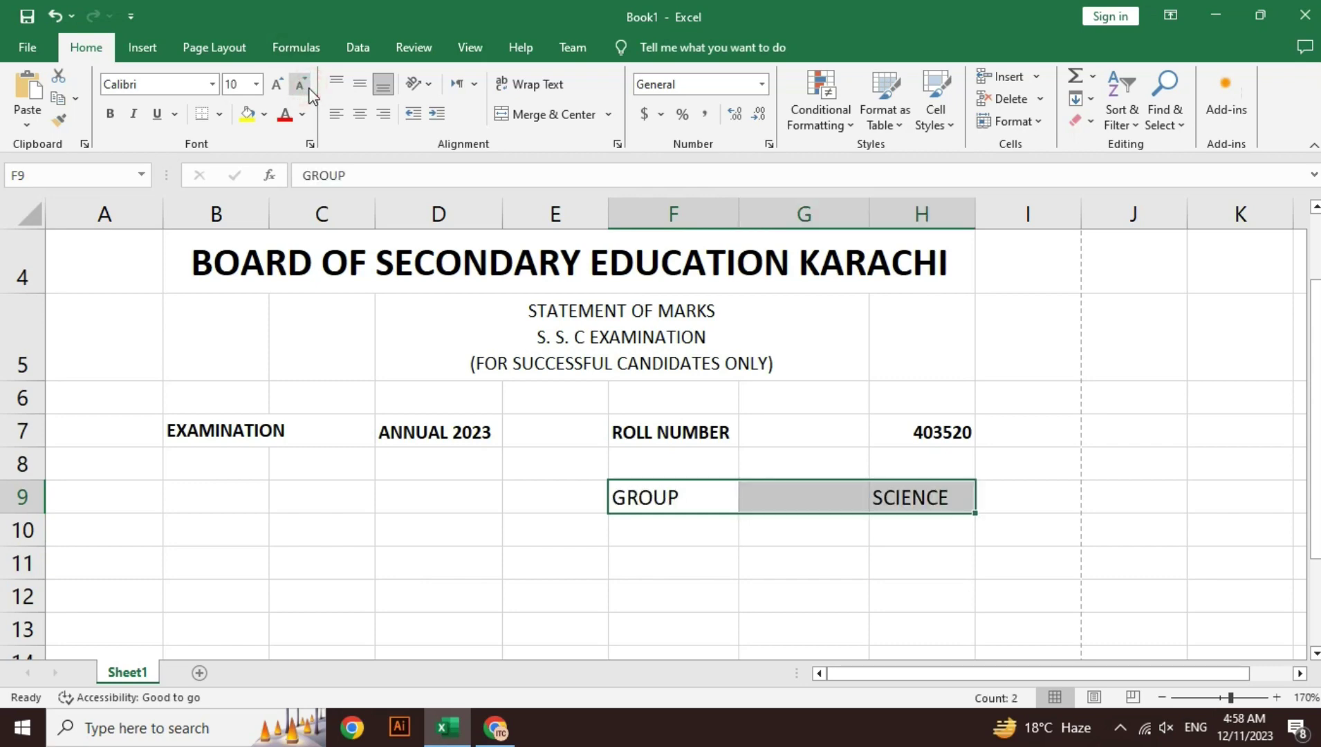
{"action": "left_click", "coordinate": [300, 84]}
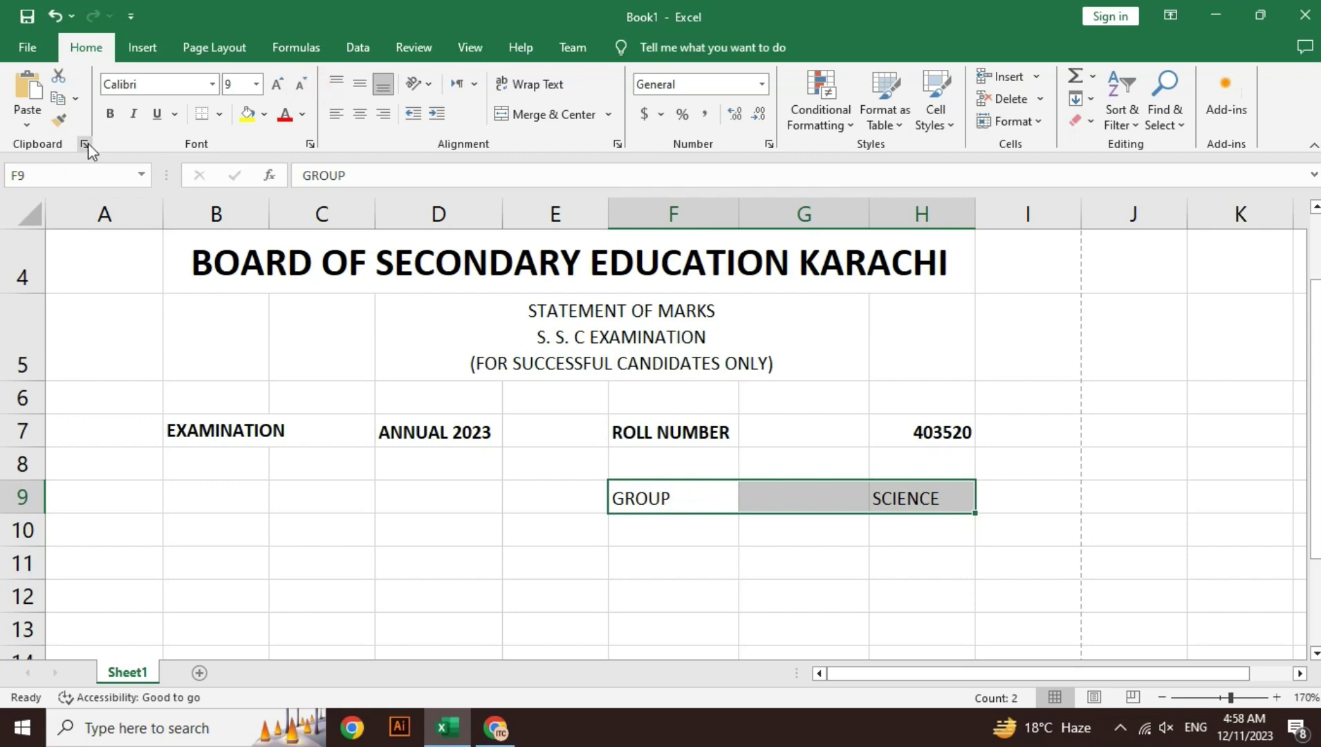
{"action": "left_click", "coordinate": [108, 114]}
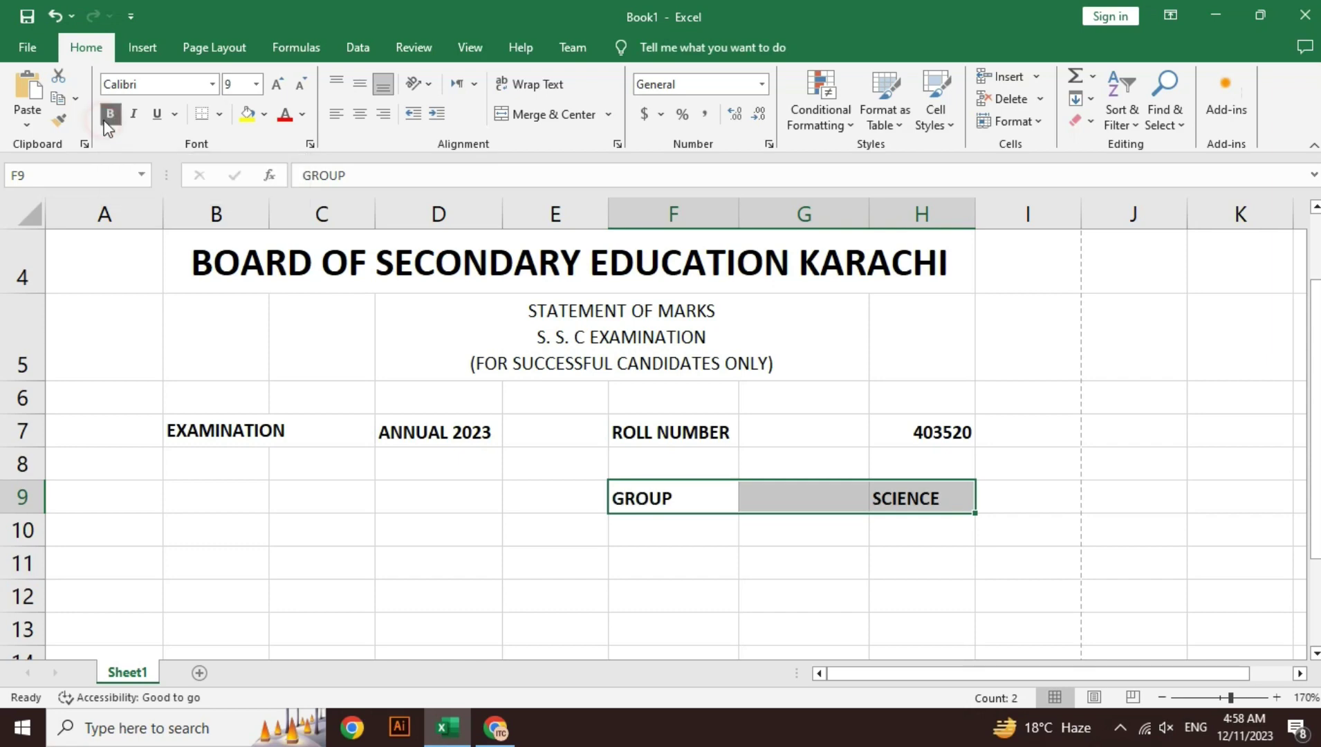
{"action": "left_click", "coordinate": [569, 564]}
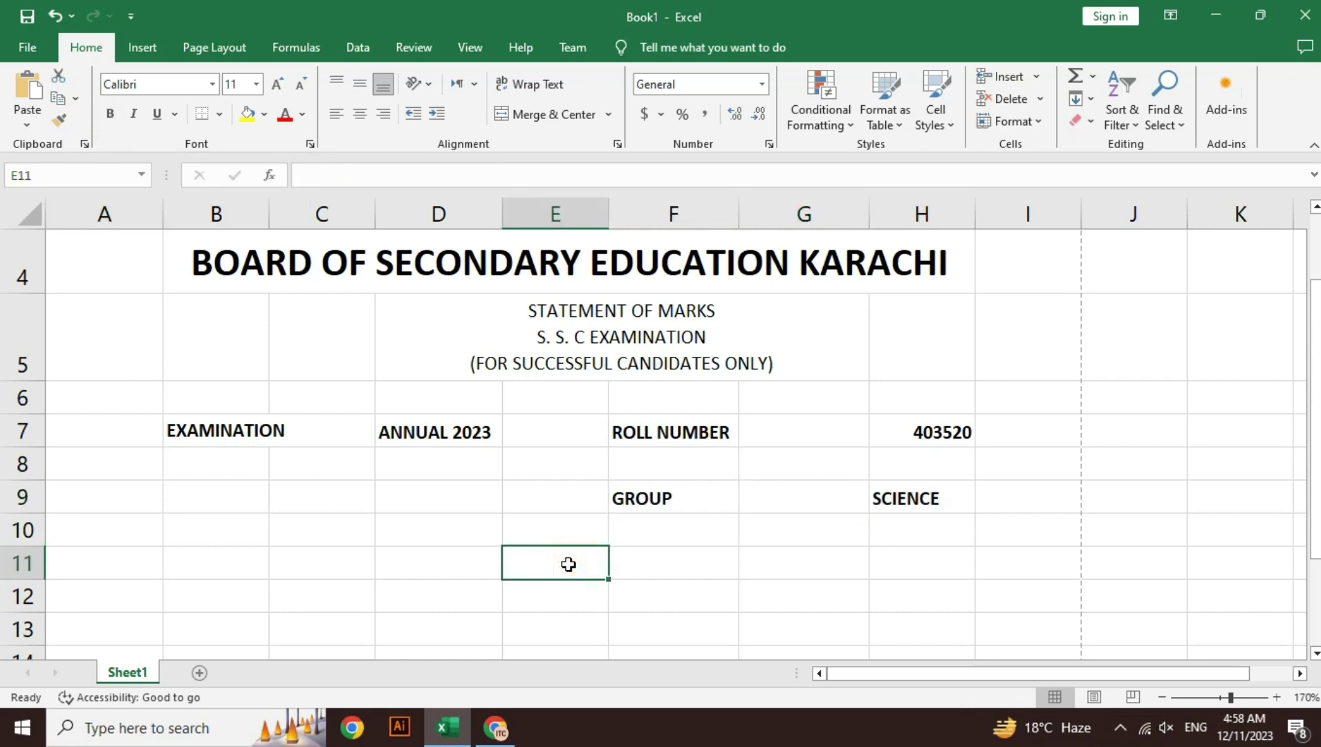
Step: Centre SCIENCE horizontally and vertically in H9
{"action": "left_click", "coordinate": [930, 500]}
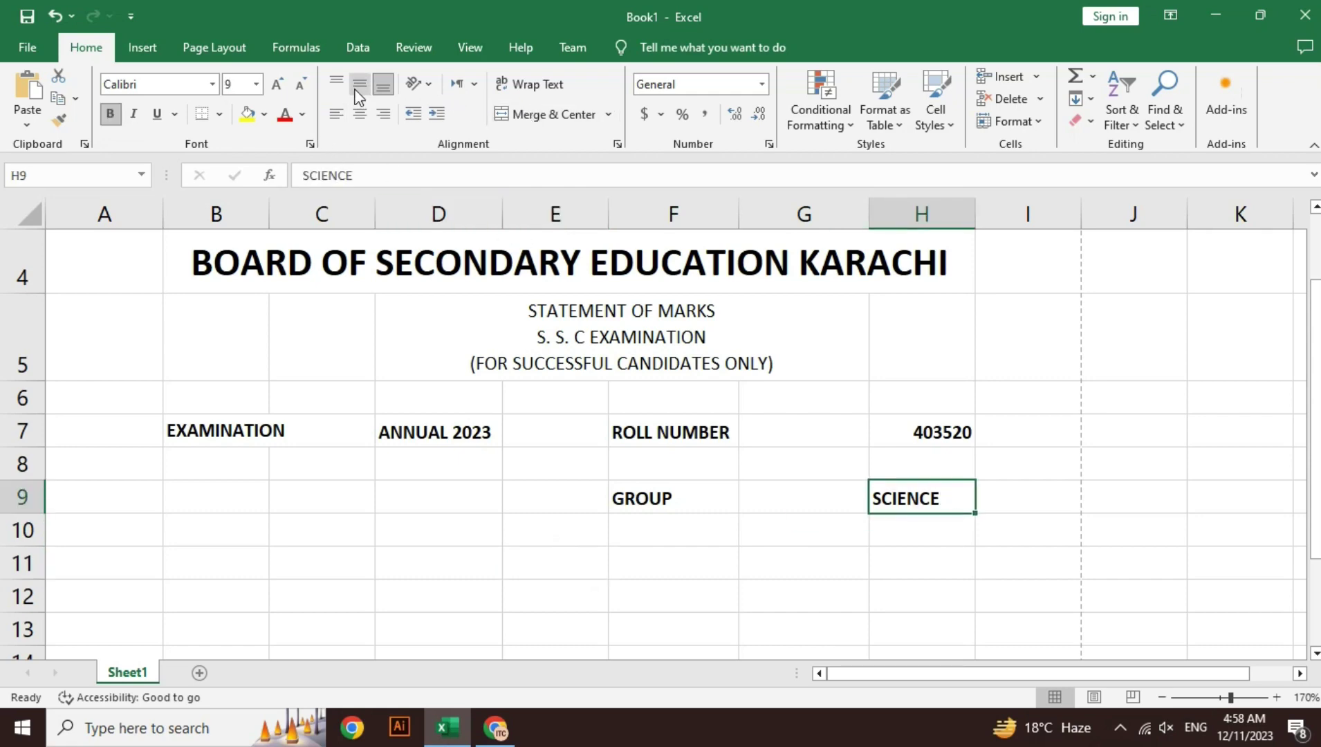
{"action": "left_click", "coordinate": [359, 84]}
{"action": "left_click", "coordinate": [360, 114]}
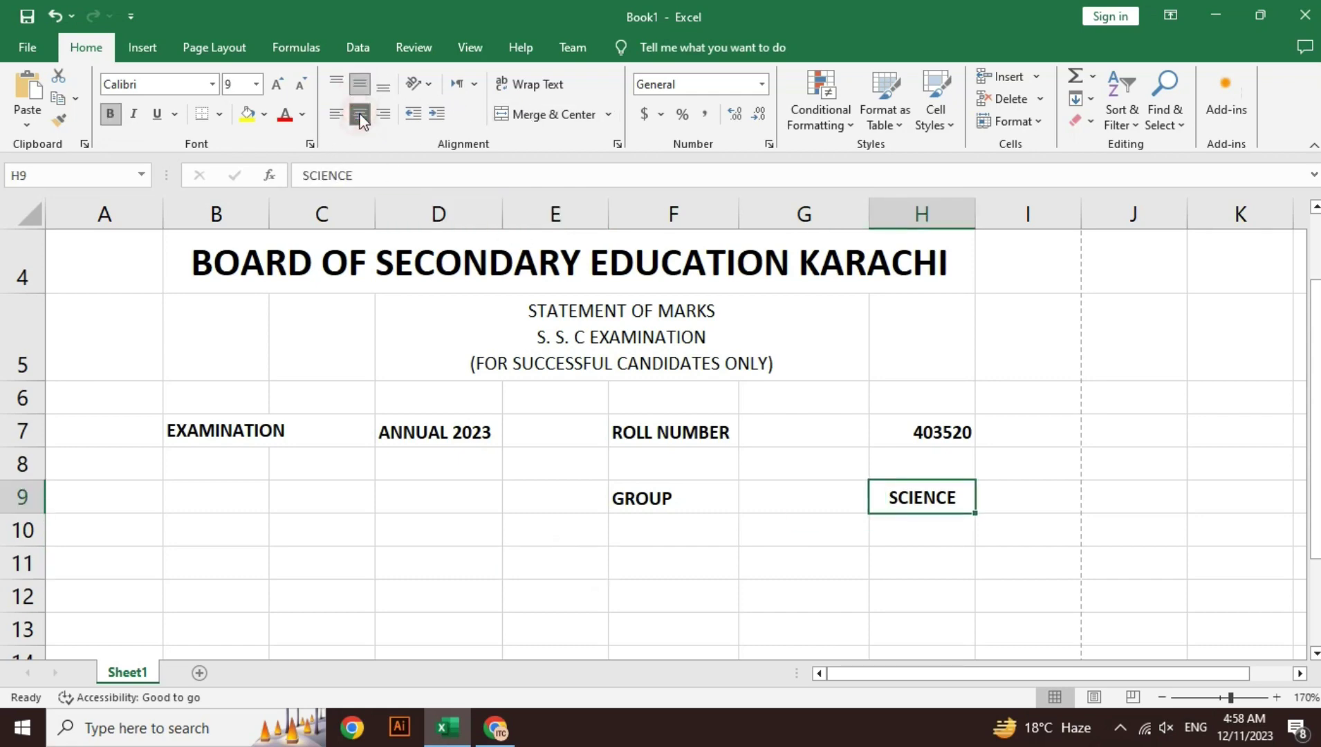
{"action": "left_click", "coordinate": [516, 557]}
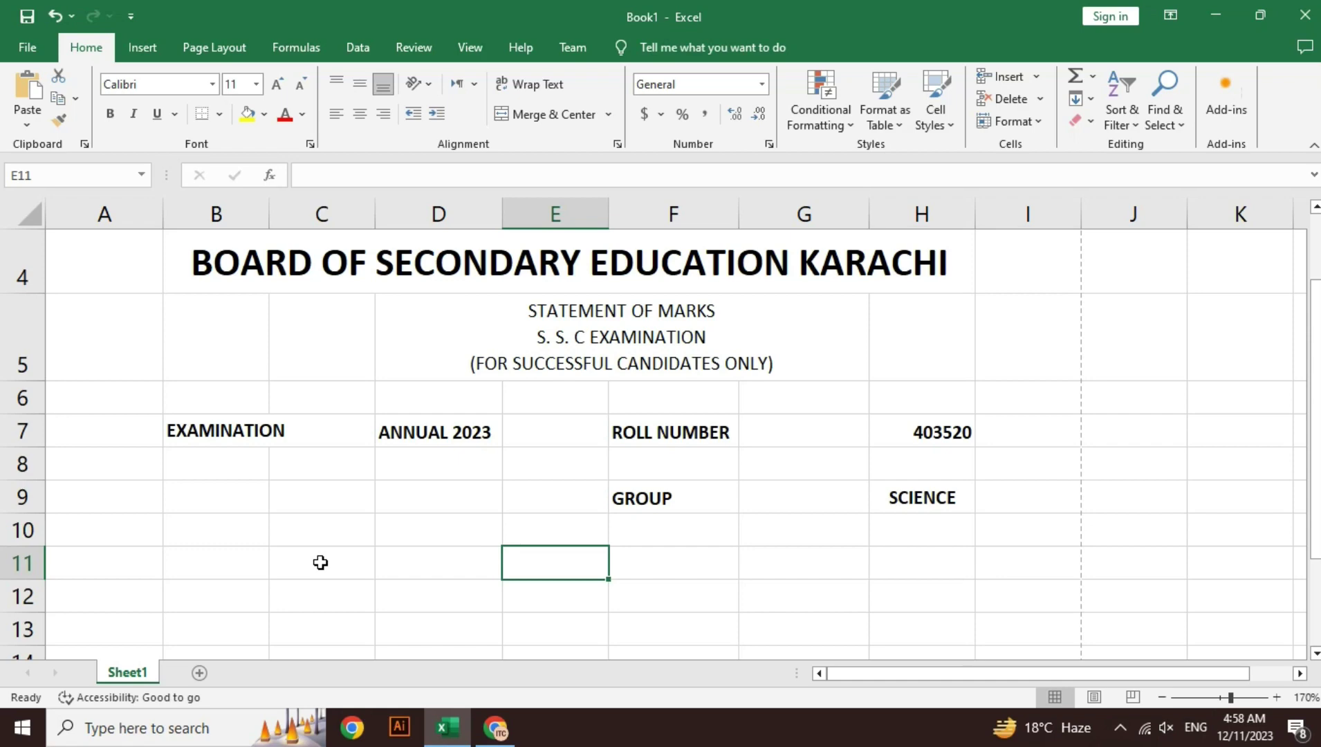
Step: Enter the labels NAME in A13, FATHER NAME in A14 and SCHOOL/PRIVATE in A16
{"action": "key", "text": "Home"}
{"action": "key", "text": "Down"}
{"action": "key", "text": "Down"}
{"action": "key", "text": "Down"}
{"action": "key", "text": "Down"}
{"action": "key", "text": "Down"}
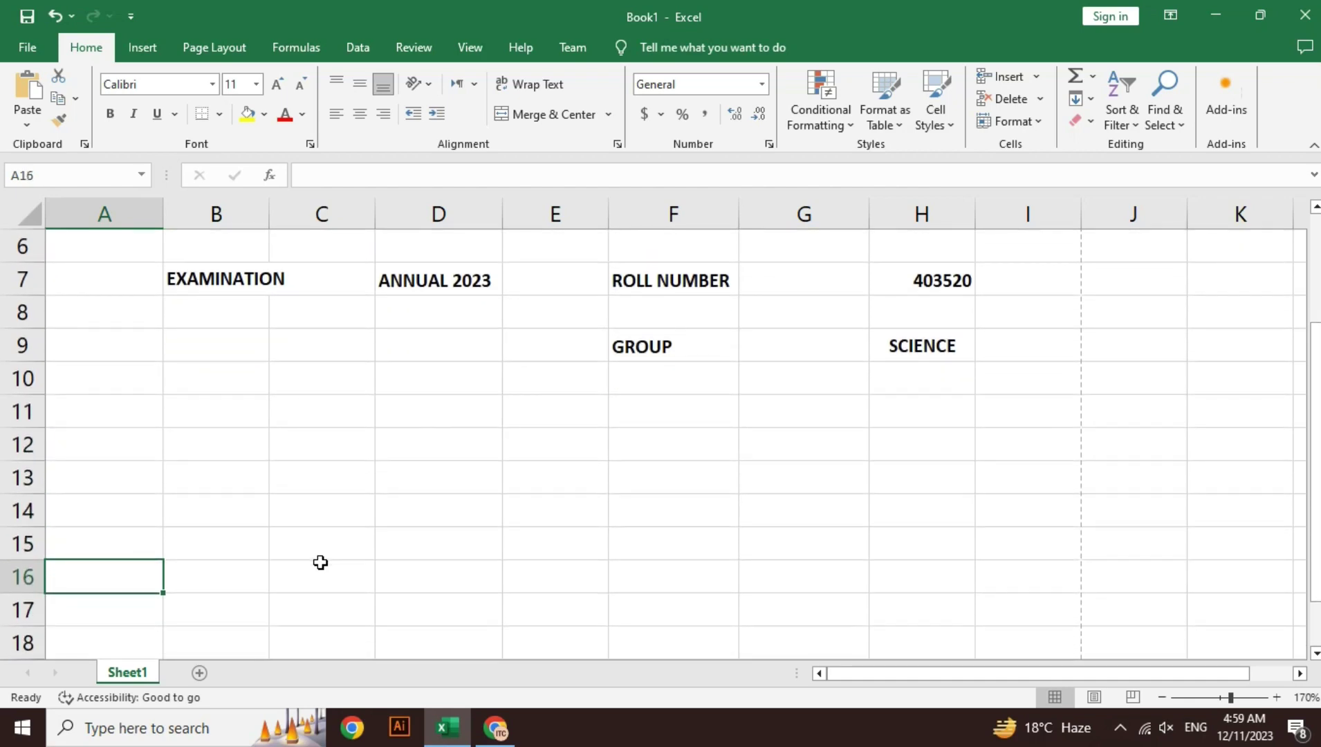
{"action": "left_click", "coordinate": [734, 344]}
{"action": "key", "text": "Down"}
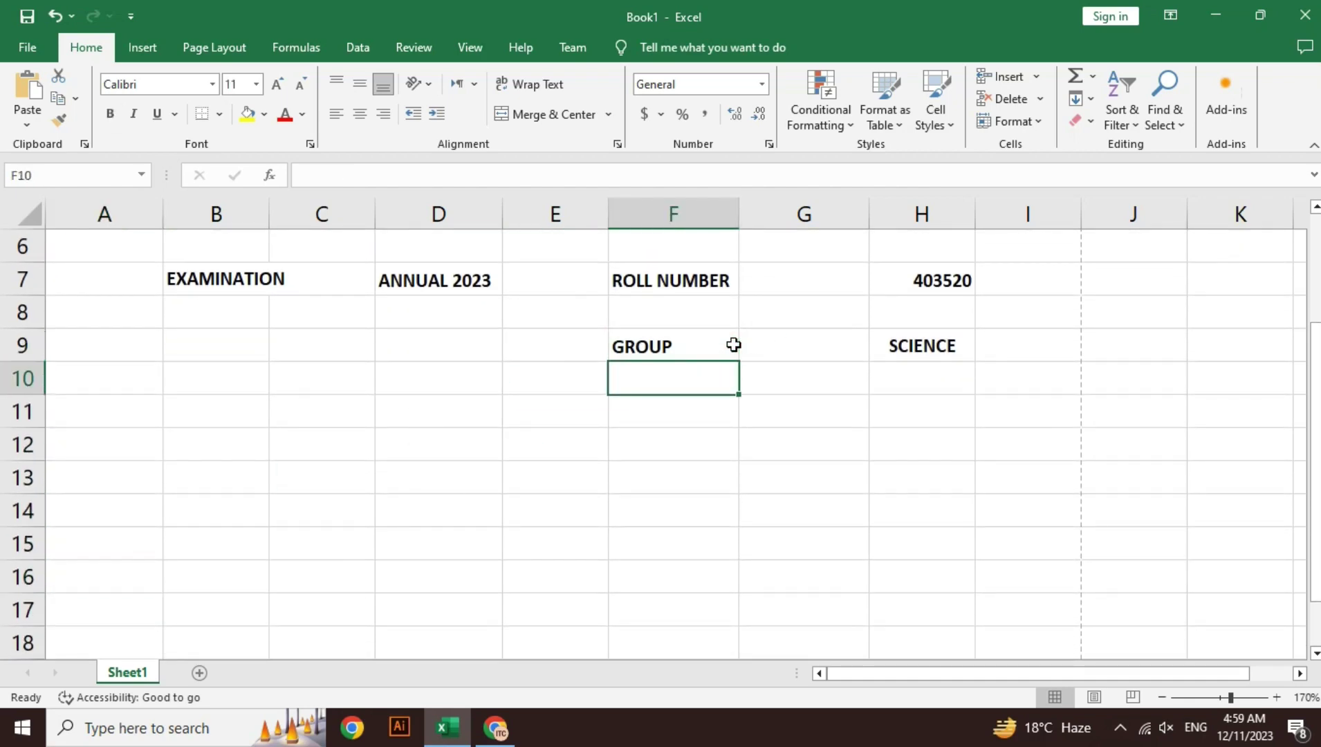
{"action": "key", "text": "Down"}
{"action": "key", "text": "Down"}
{"action": "key", "text": "Down"}
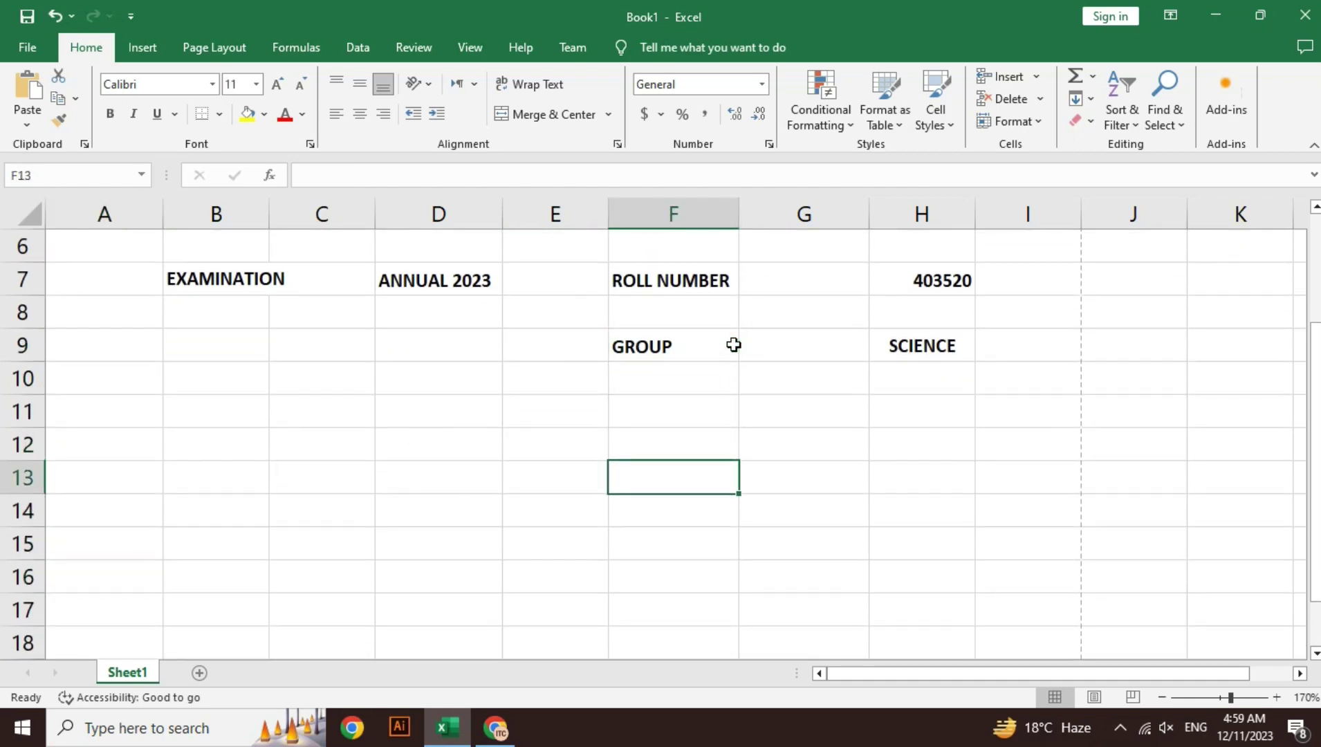
{"action": "key", "text": "Left"}
{"action": "key", "text": "Left"}
{"action": "key", "text": "Left"}
{"action": "key", "text": "Left"}
{"action": "key", "text": "Left"}
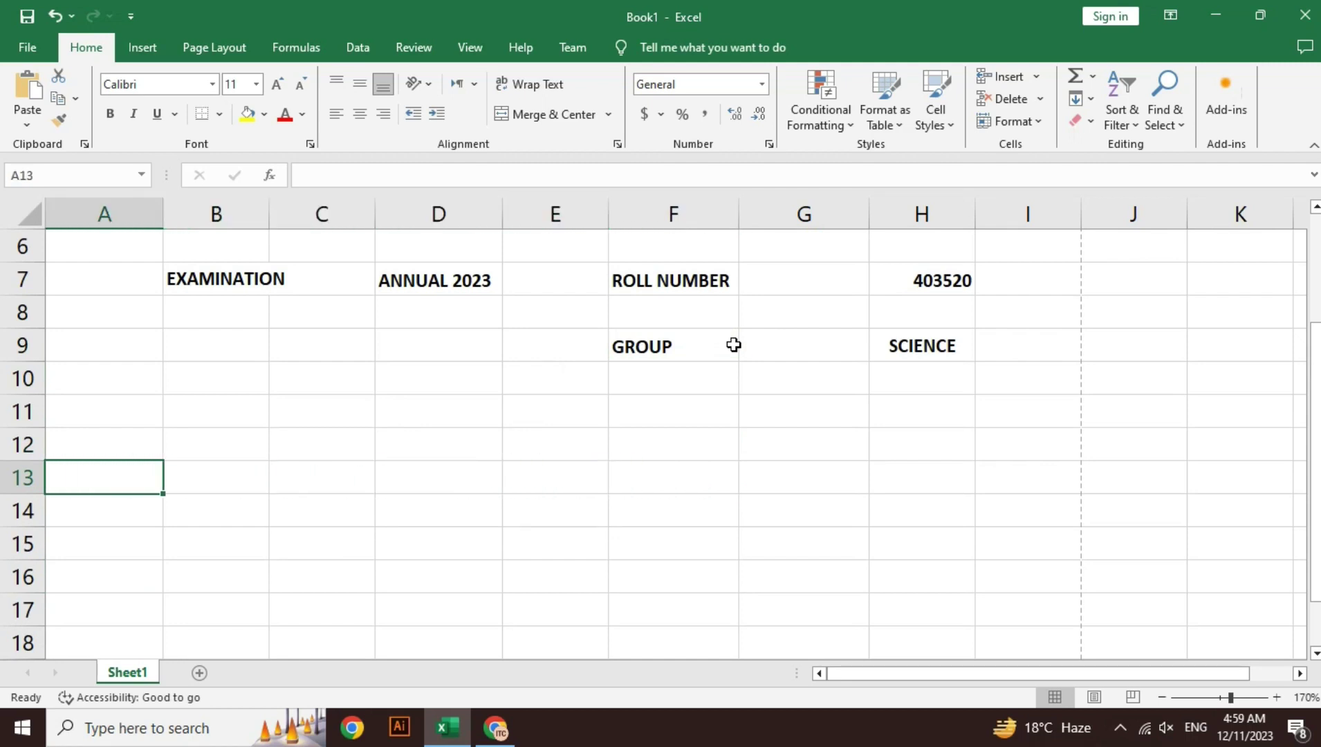
{"action": "type", "text": "nAME"}
{"action": "key", "text": "Return"}
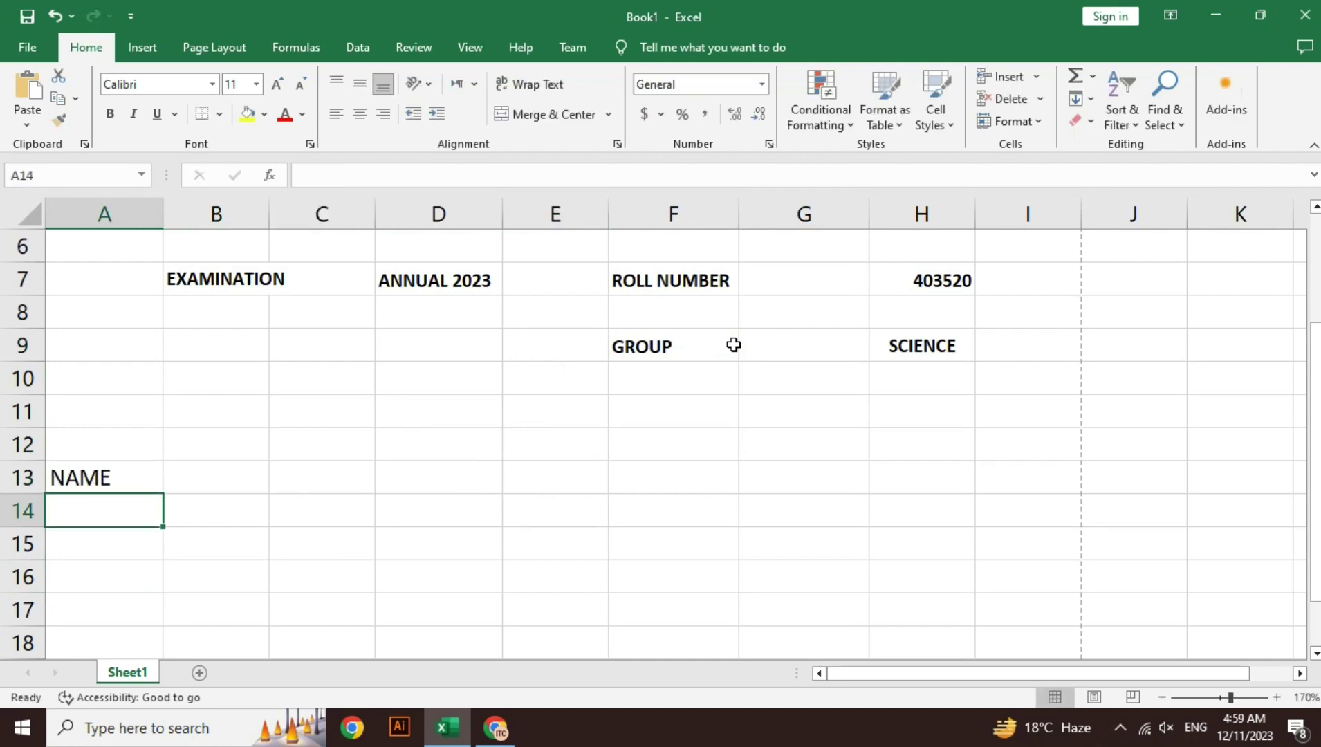
{"action": "type", "text": "FATHER NAME"}
{"action": "key", "text": "Return"}
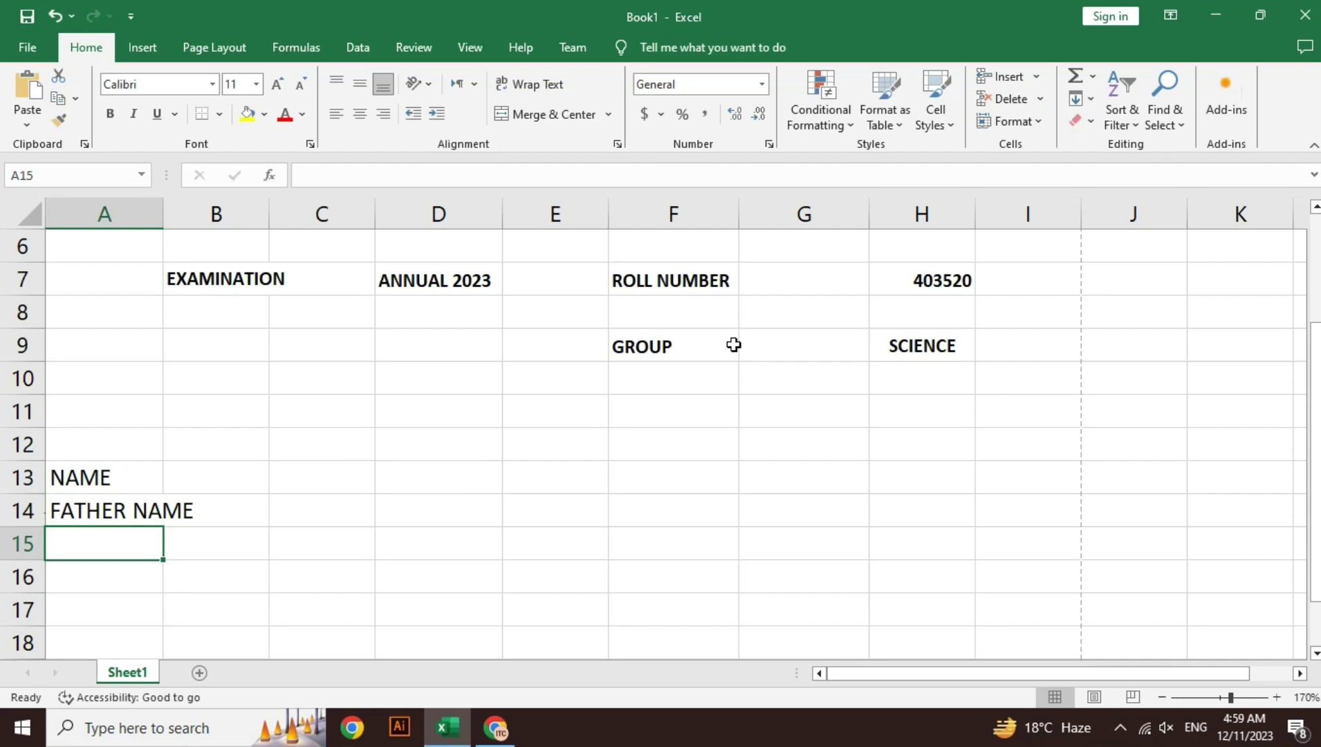
{"action": "key", "text": "Down"}
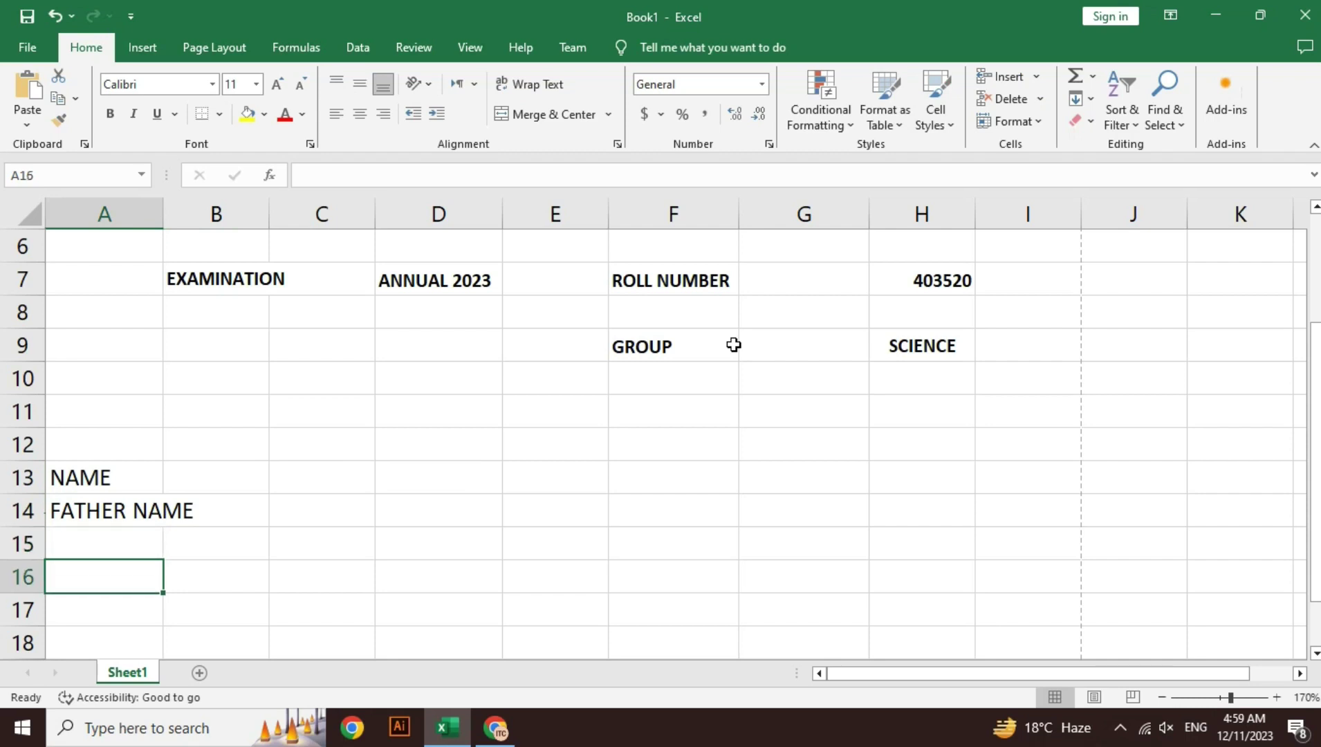
{"action": "type", "text": "SCHOOL/PRIVATE"}
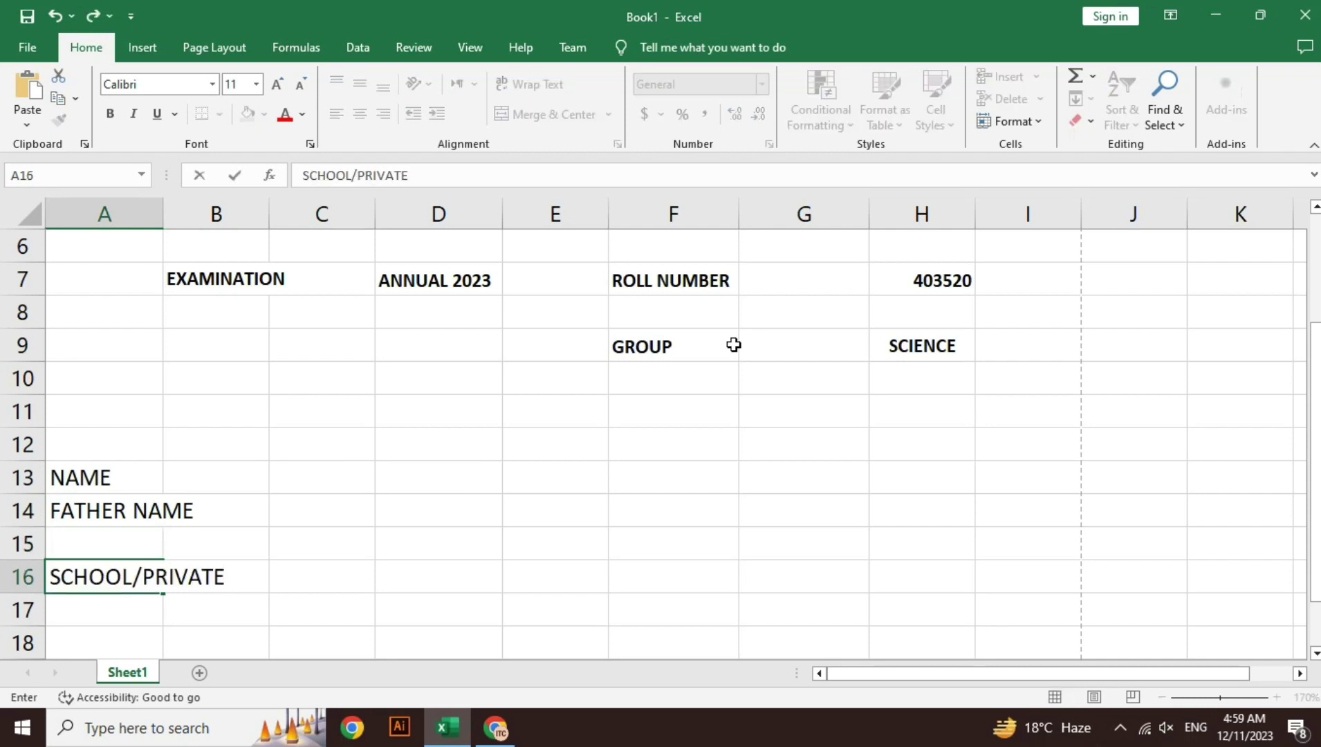
{"action": "key", "text": "Return"}
Step: Enter the student's name in D13 and the father's name in D14 in capitals
{"action": "key", "text": "Right"}
{"action": "key", "text": "Up"}
{"action": "key", "text": "Right"}
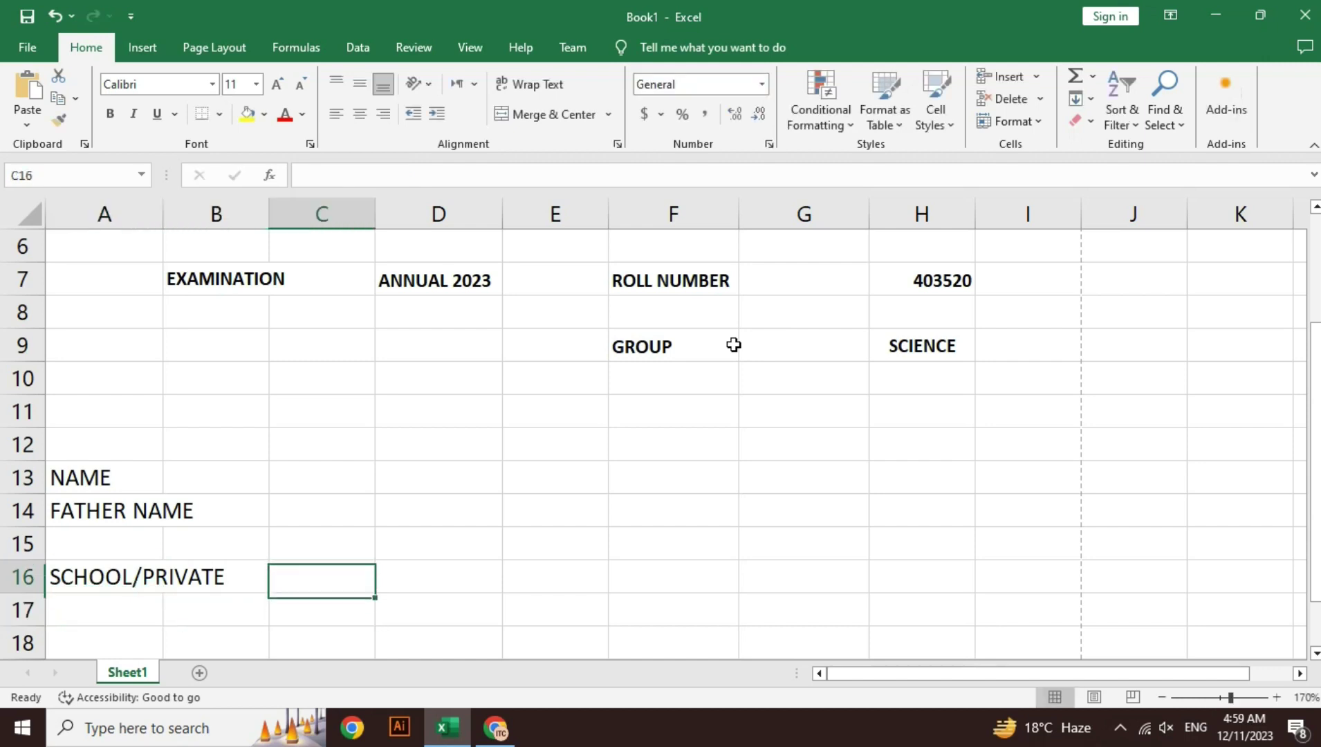
{"action": "key", "text": "Up"}
{"action": "key", "text": "Up"}
{"action": "key", "text": "Up"}
{"action": "key", "text": "Right"}
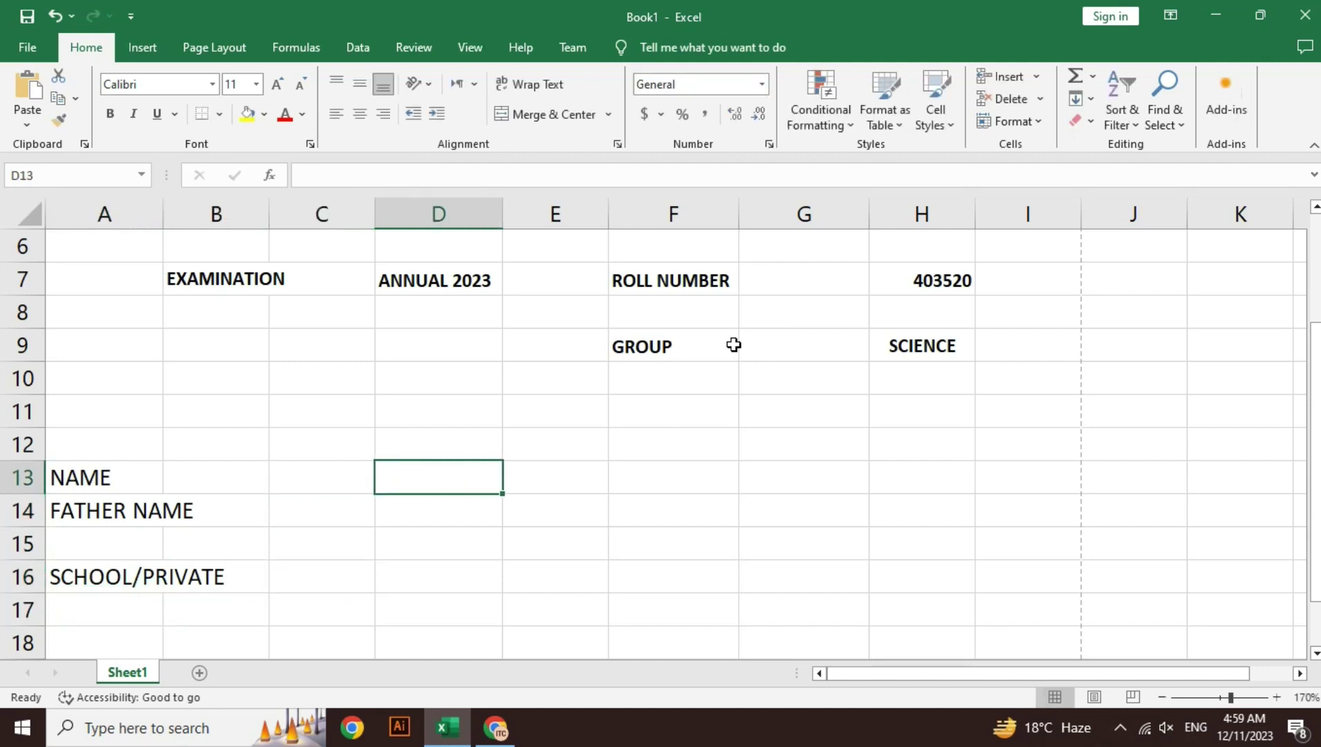
{"action": "key", "text": "Left"}
{"action": "key", "text": "Right"}
{"action": "type", "text": "a"}
{"action": "key", "text": "BackSpace"}
{"action": "type", "text": "AHMED"}
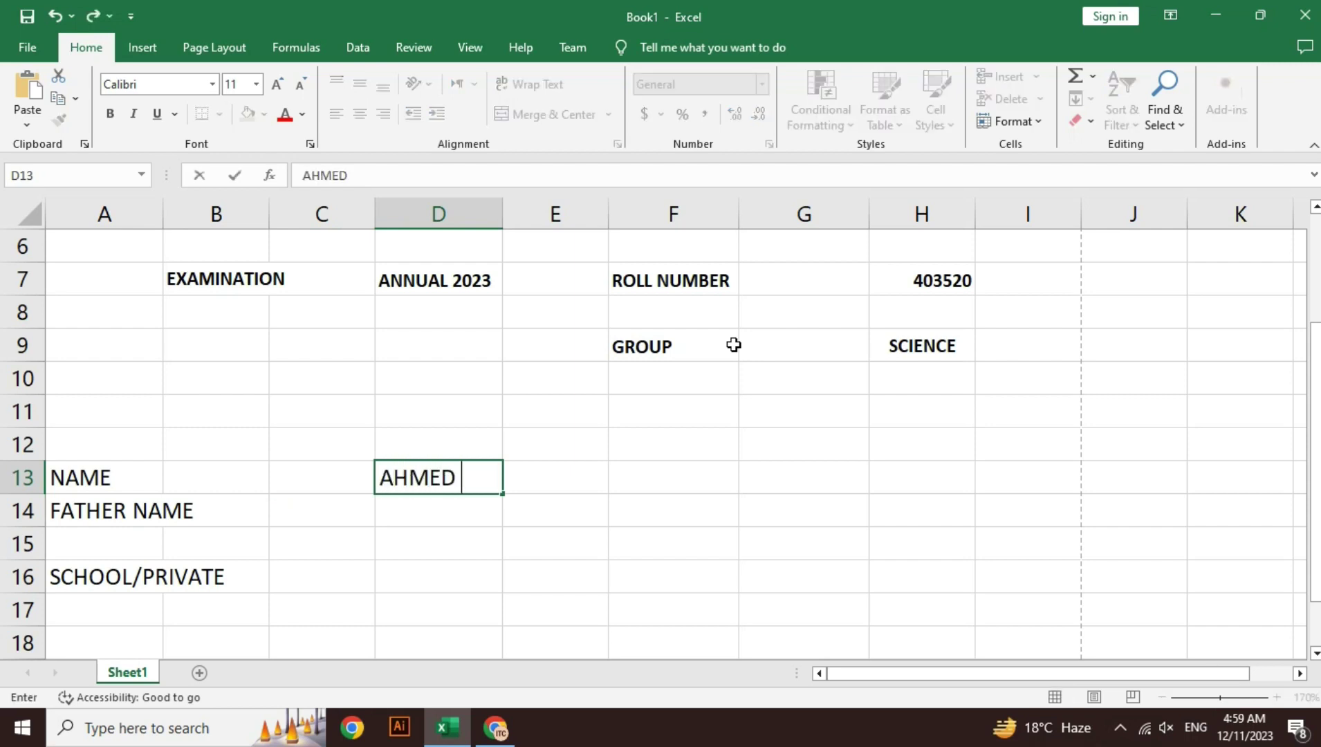
{"action": "type", "text": " ALI"}
{"action": "key", "text": "Return"}
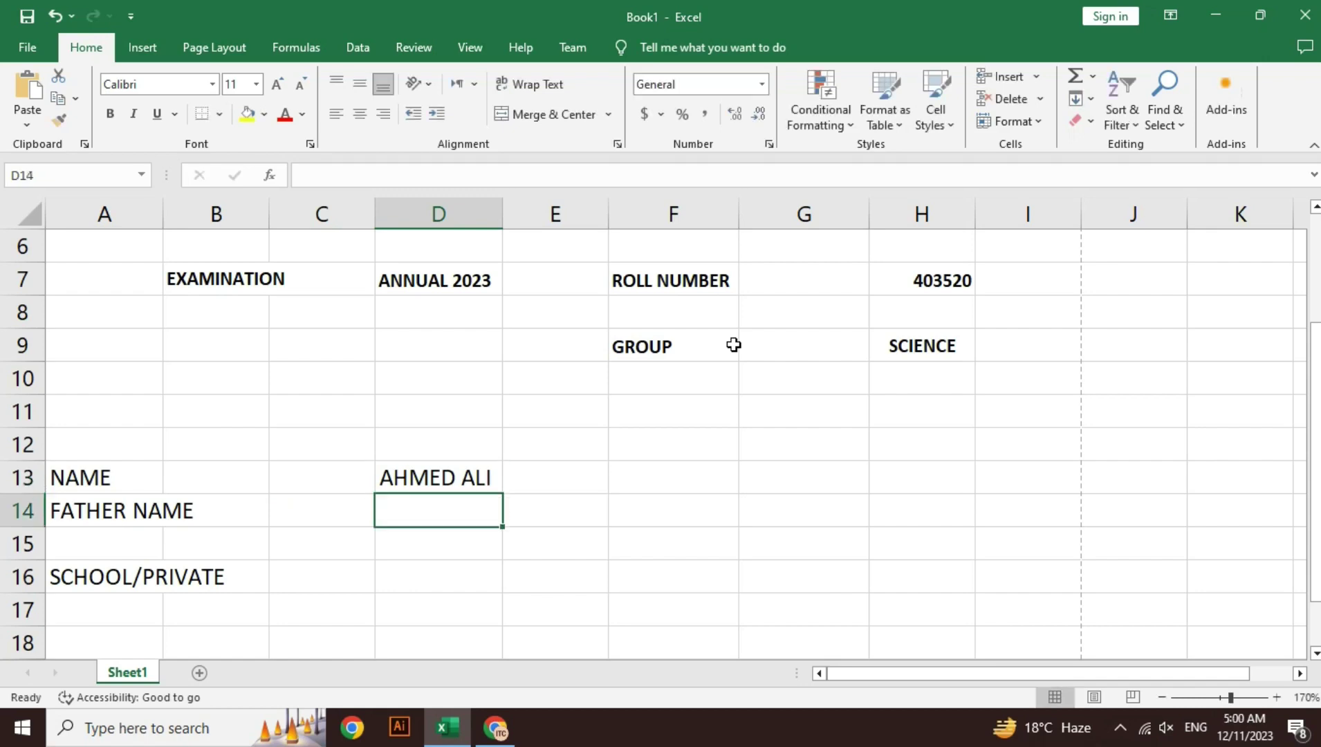
{"action": "type", "text": "WAQAR HUSSAIN"}
{"action": "key", "text": "Return"}
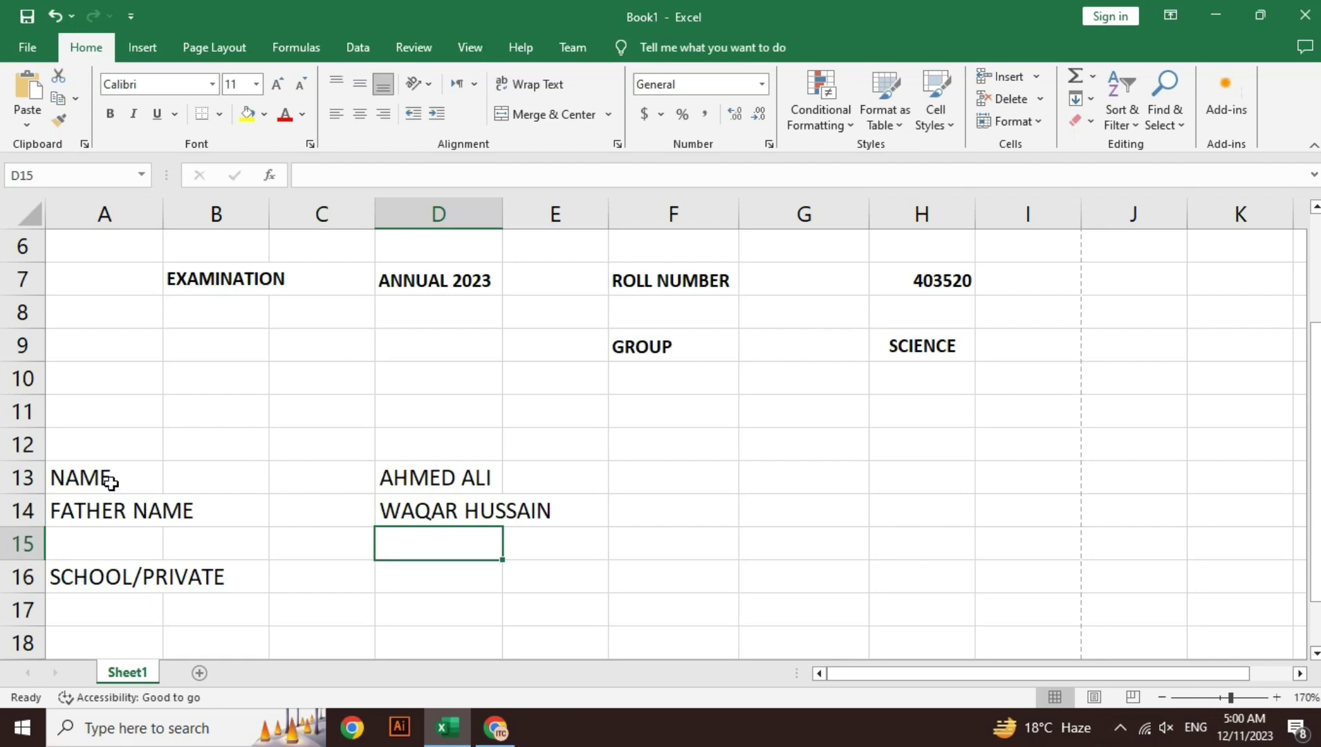
Step: Shrink the text in A13:E17 to size 9
{"action": "left_click_drag", "start_coordinate": [109, 477], "coordinate": [529, 586]}
{"action": "left_click", "coordinate": [528, 587]}
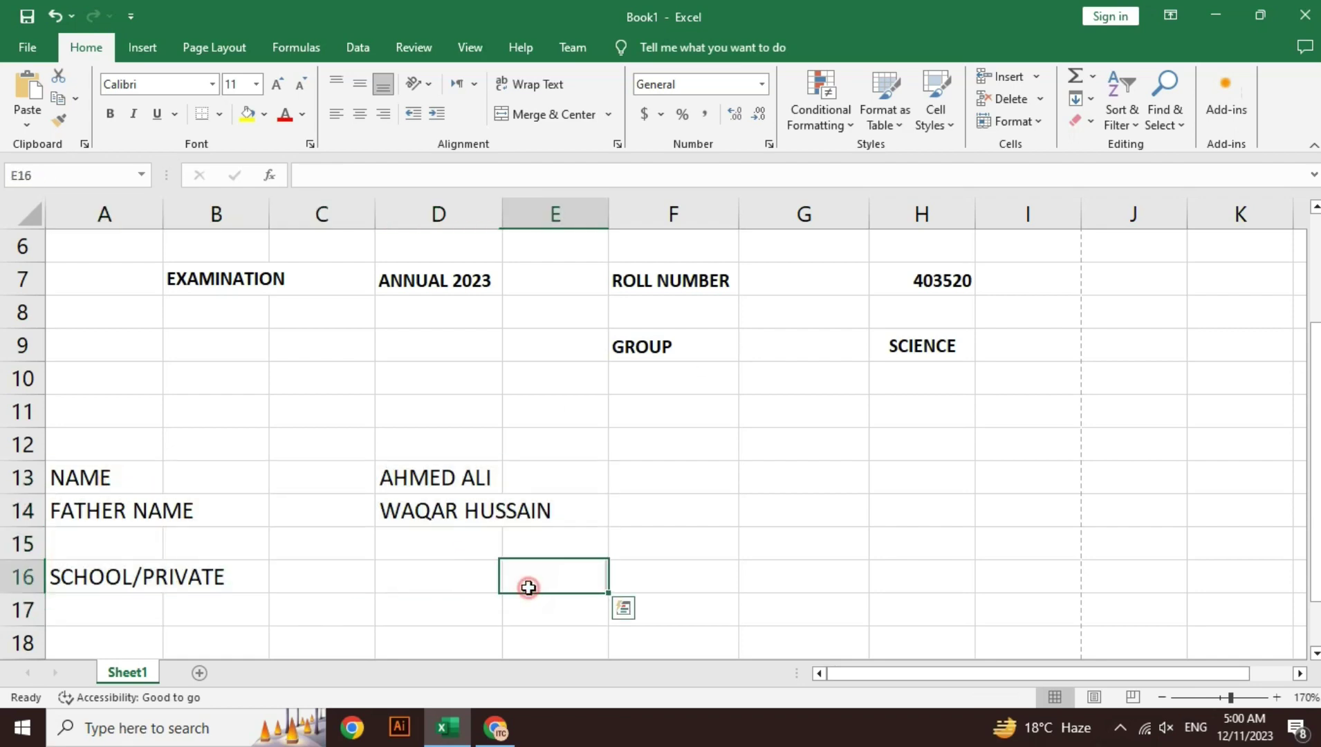
{"action": "left_click_drag", "start_coordinate": [112, 473], "coordinate": [528, 599]}
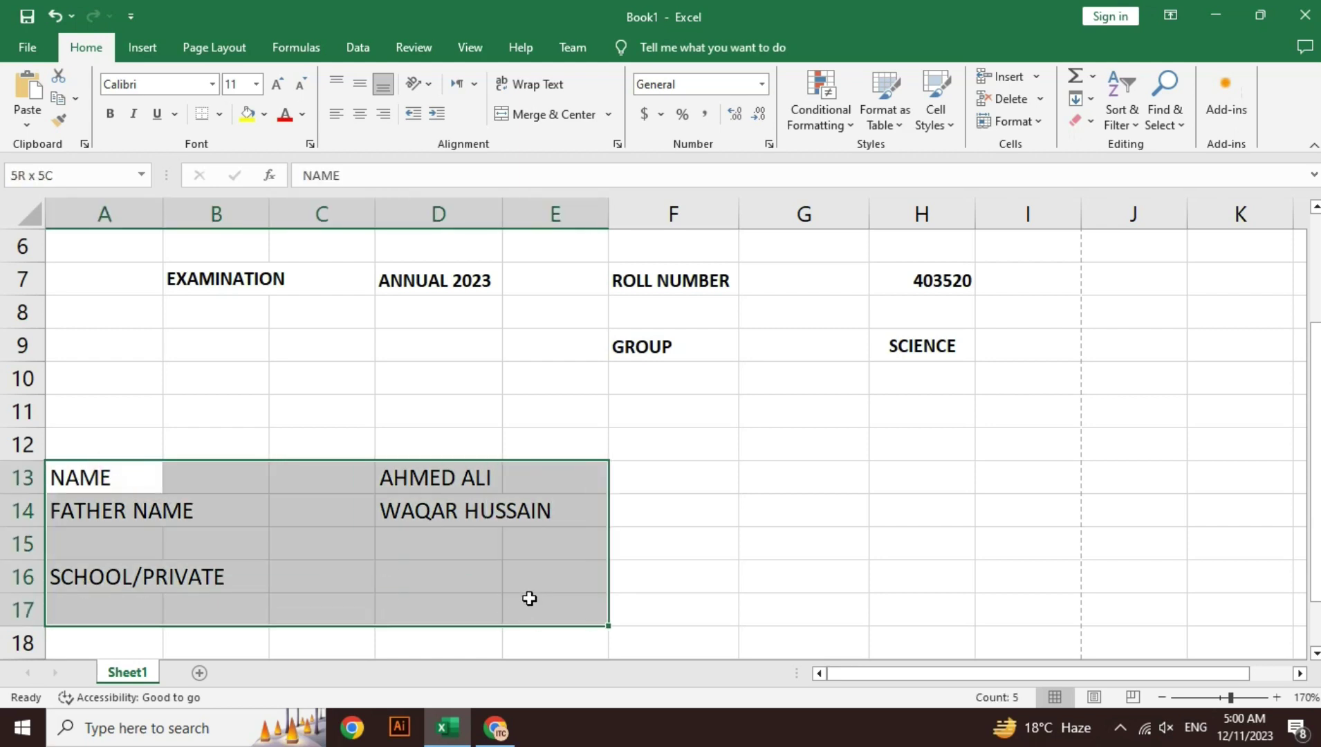
{"action": "left_click", "coordinate": [302, 84]}
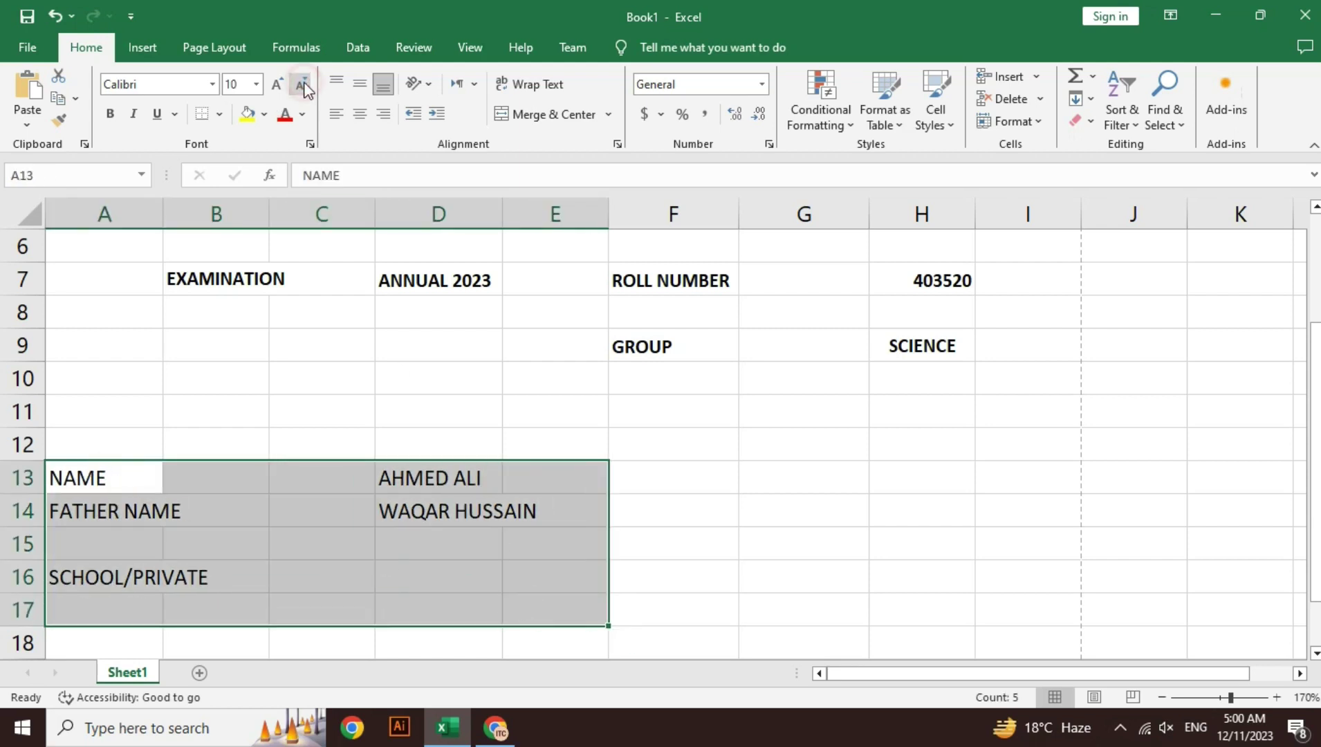
{"action": "left_click", "coordinate": [303, 83]}
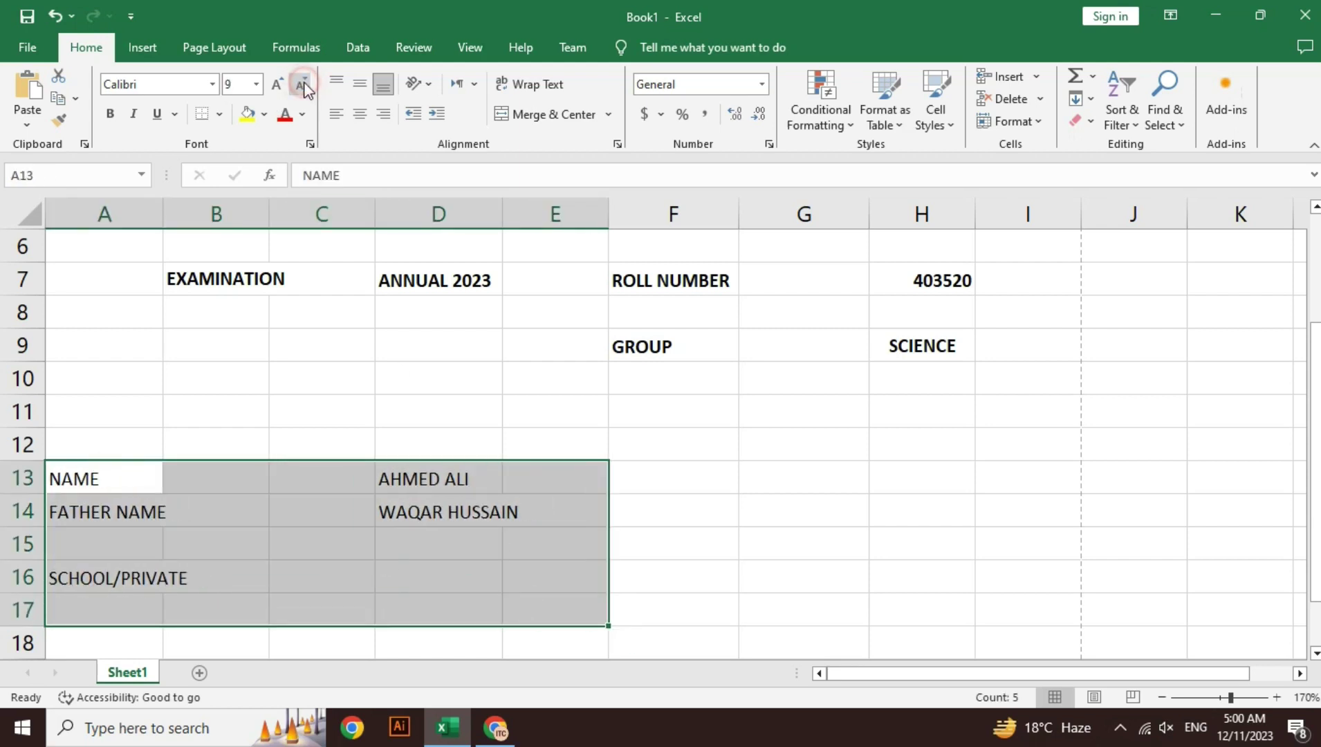
Step: Bold the labels and names in A13:D16
{"action": "left_click", "coordinate": [481, 543]}
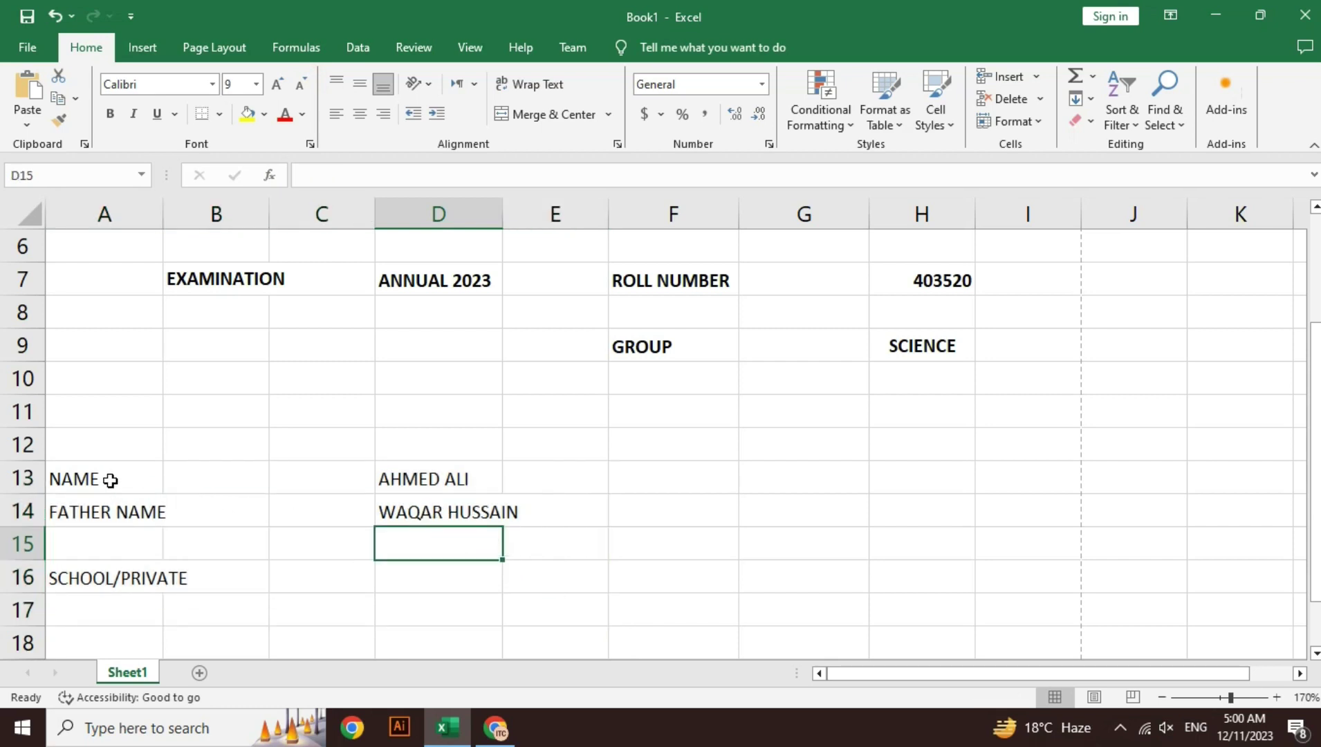
{"action": "left_click_drag", "start_coordinate": [110, 478], "coordinate": [473, 562]}
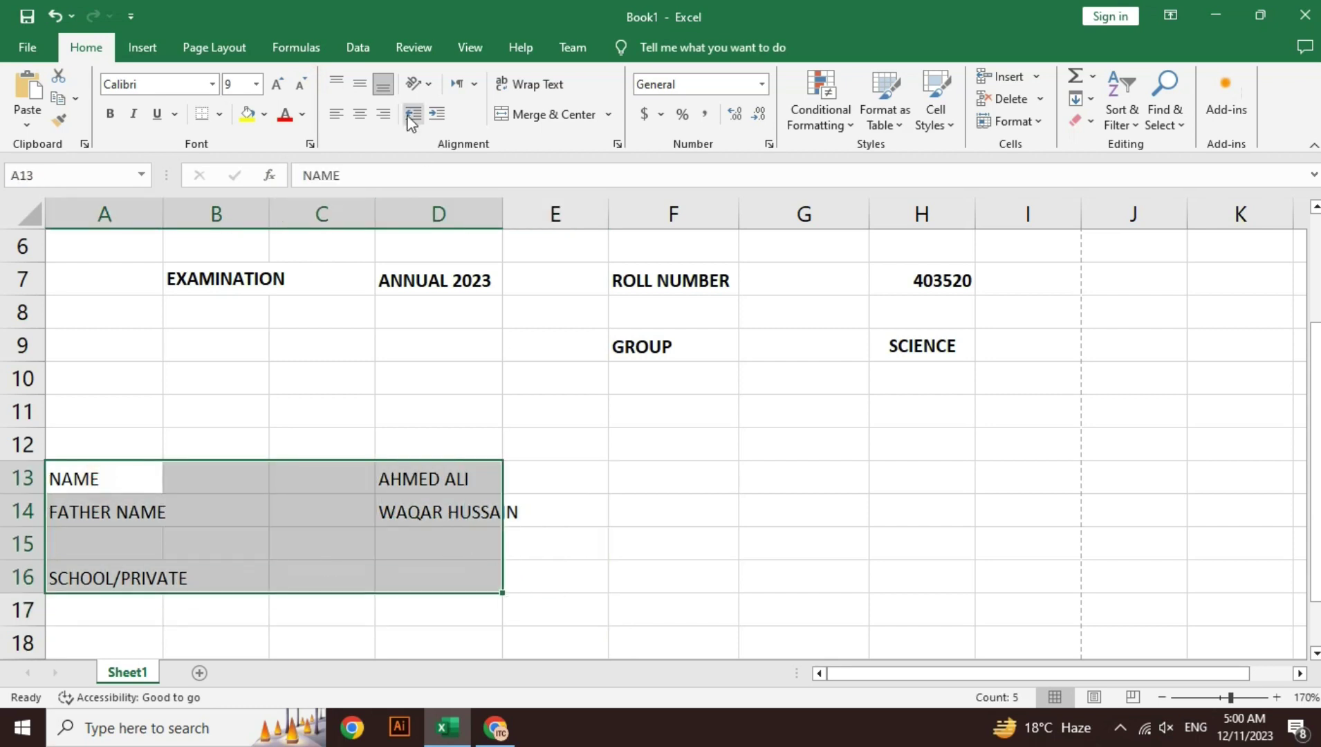
{"action": "left_click", "coordinate": [109, 113]}
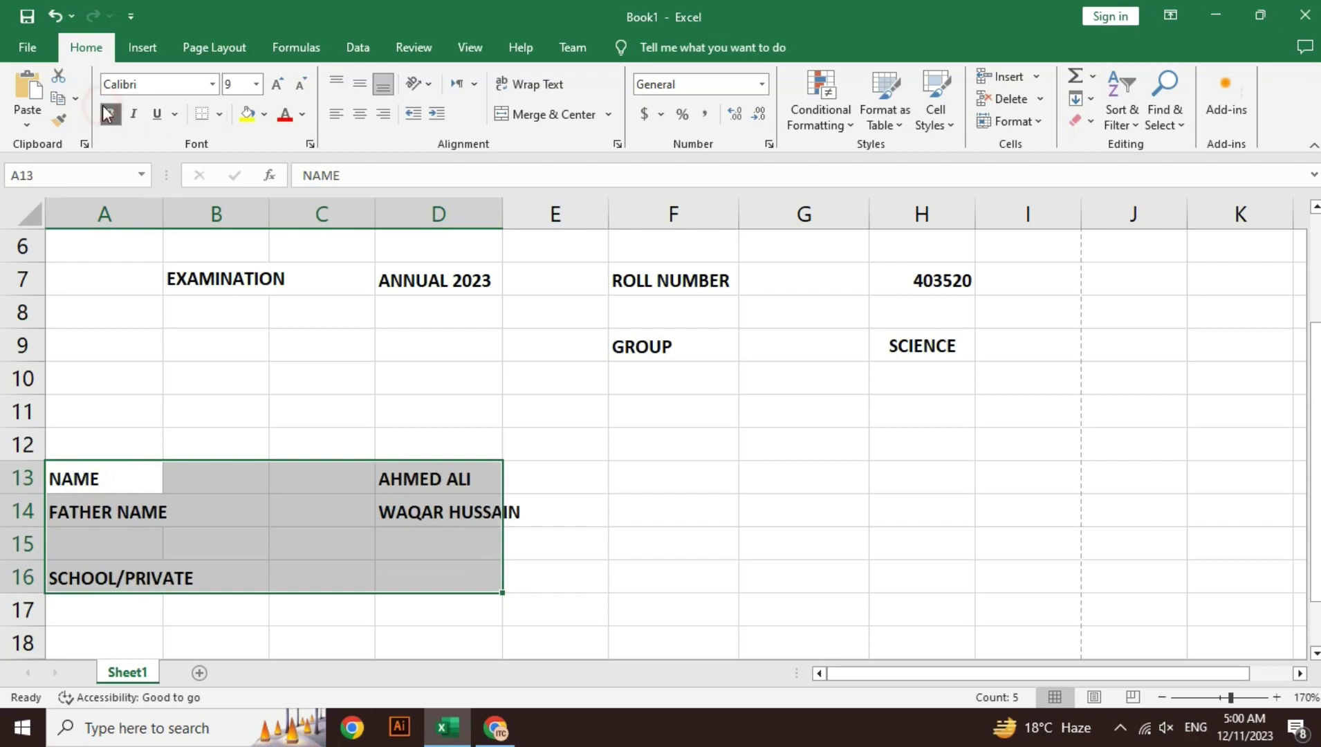
{"action": "left_click", "coordinate": [446, 545]}
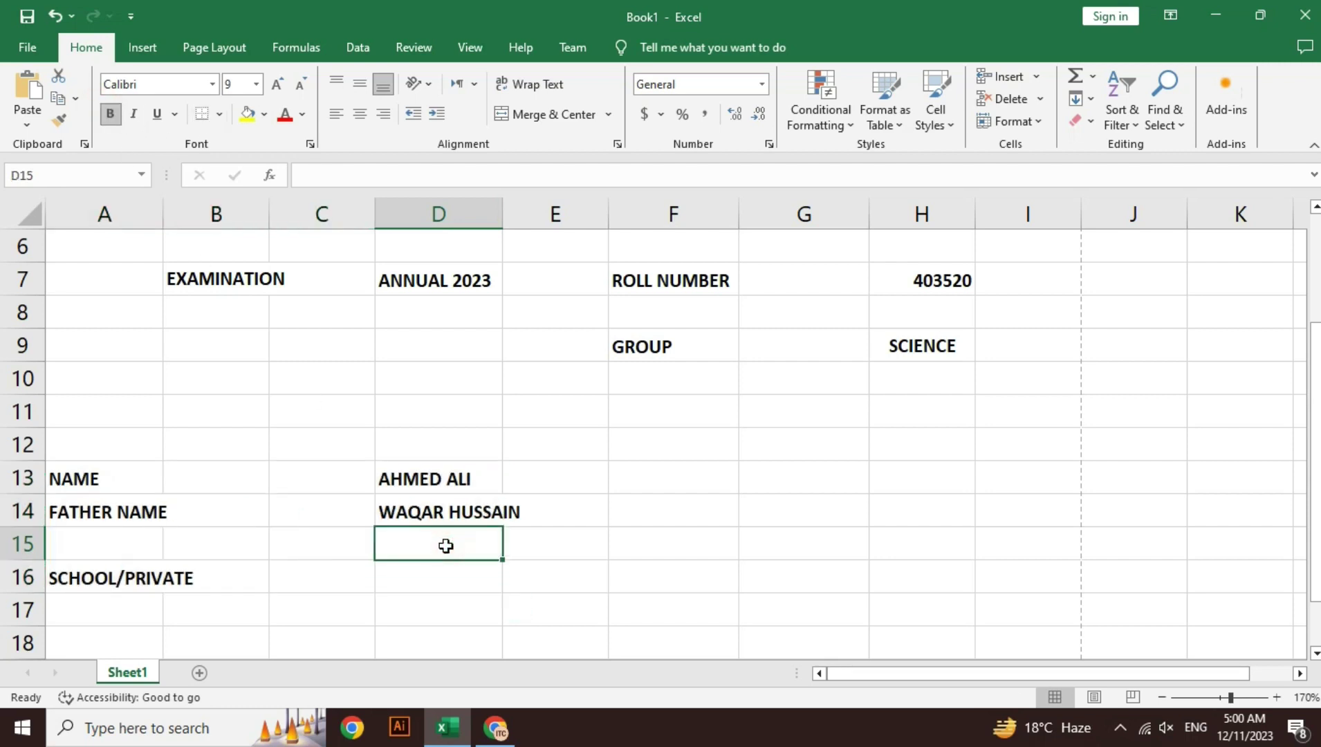
{"action": "key", "text": "Down"}
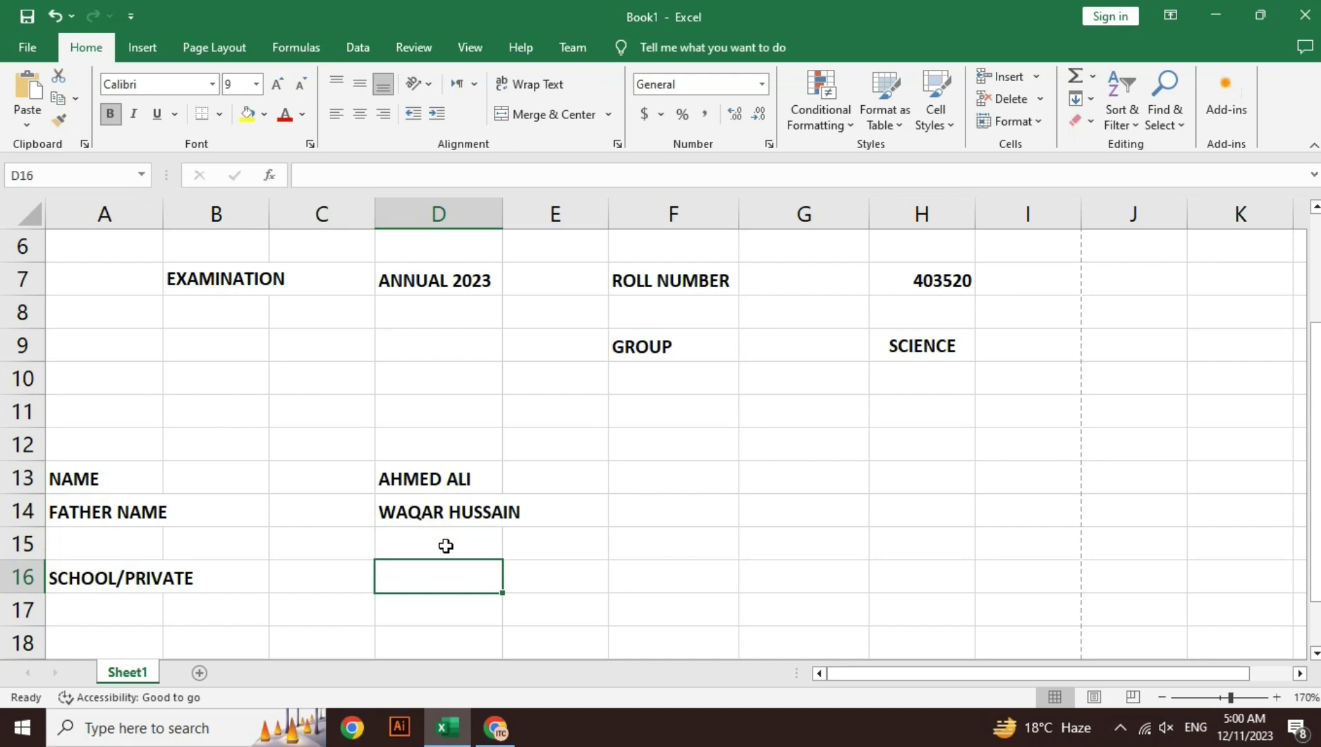
{"action": "type", "text": "THE X"}
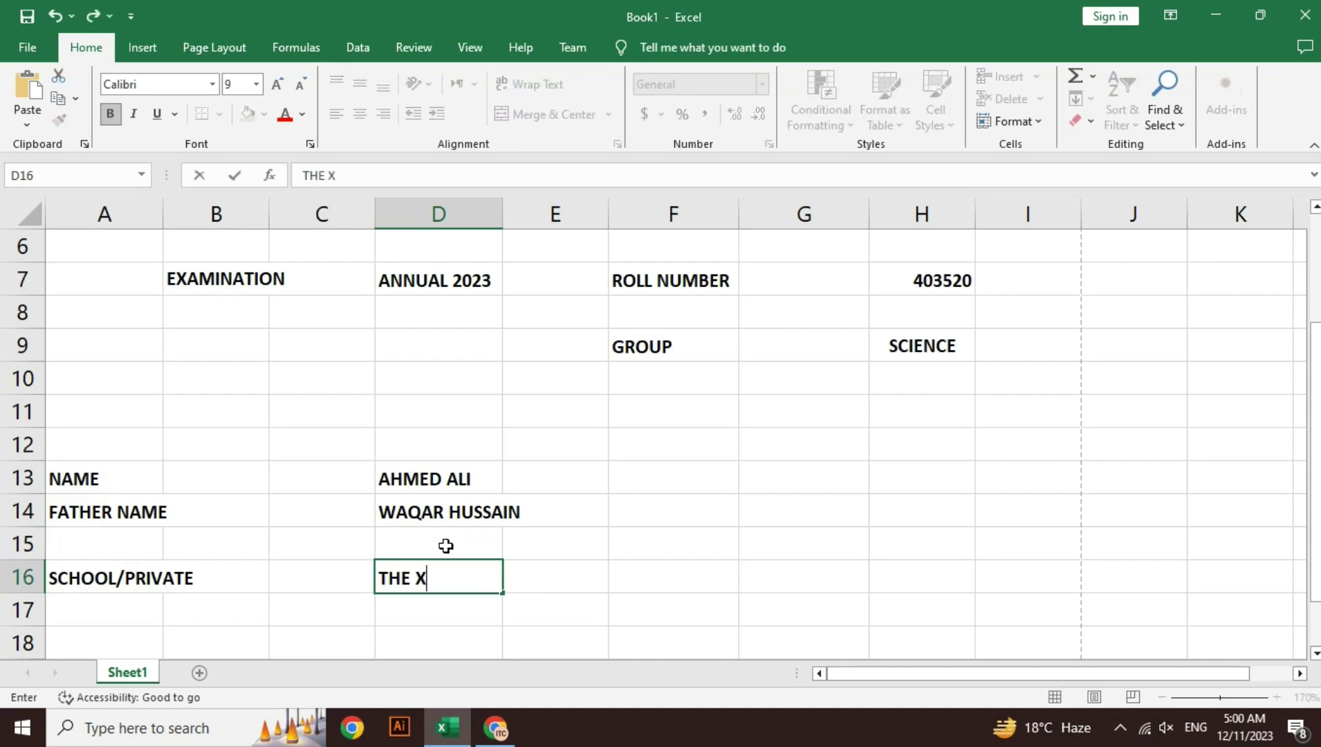
{"action": "type", "text": "YZ SC"}
{"action": "type", "text": "HOOL"}
{"action": "key", "text": "Return"}
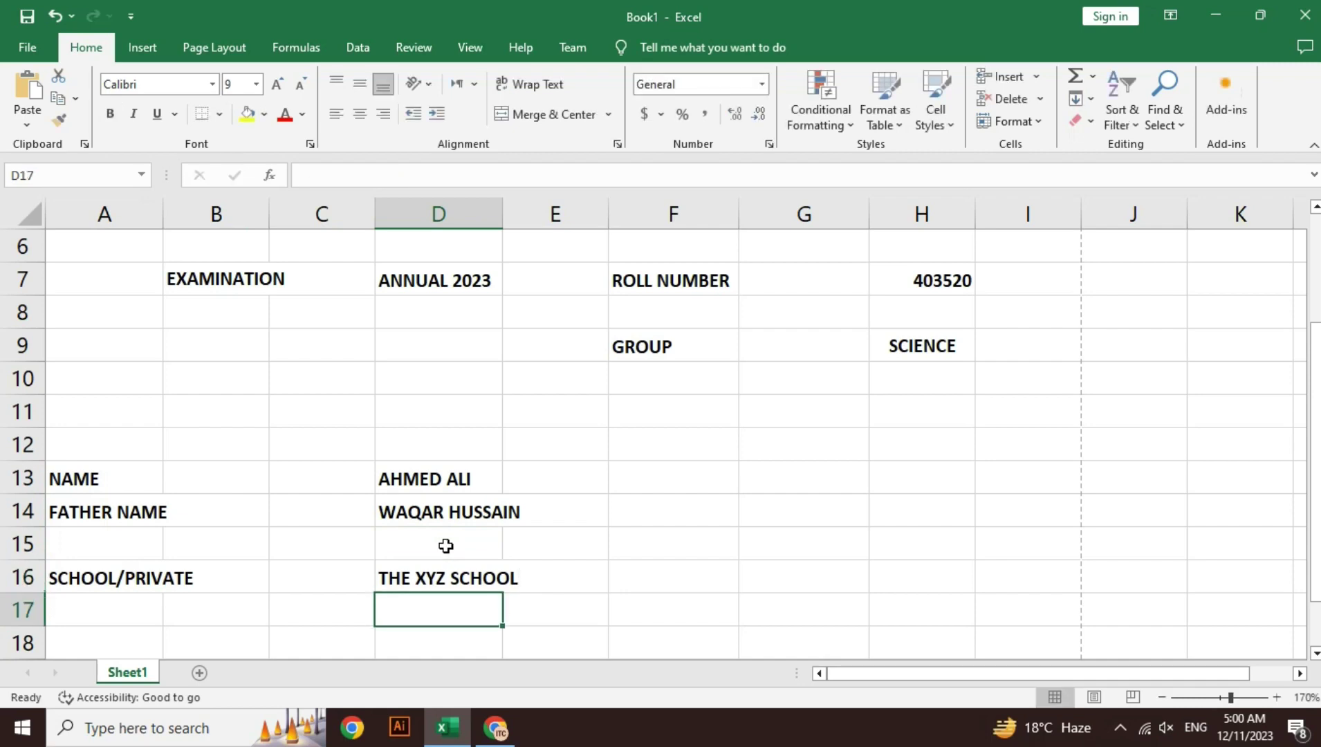
{"action": "type", "text": "BLOCK"}
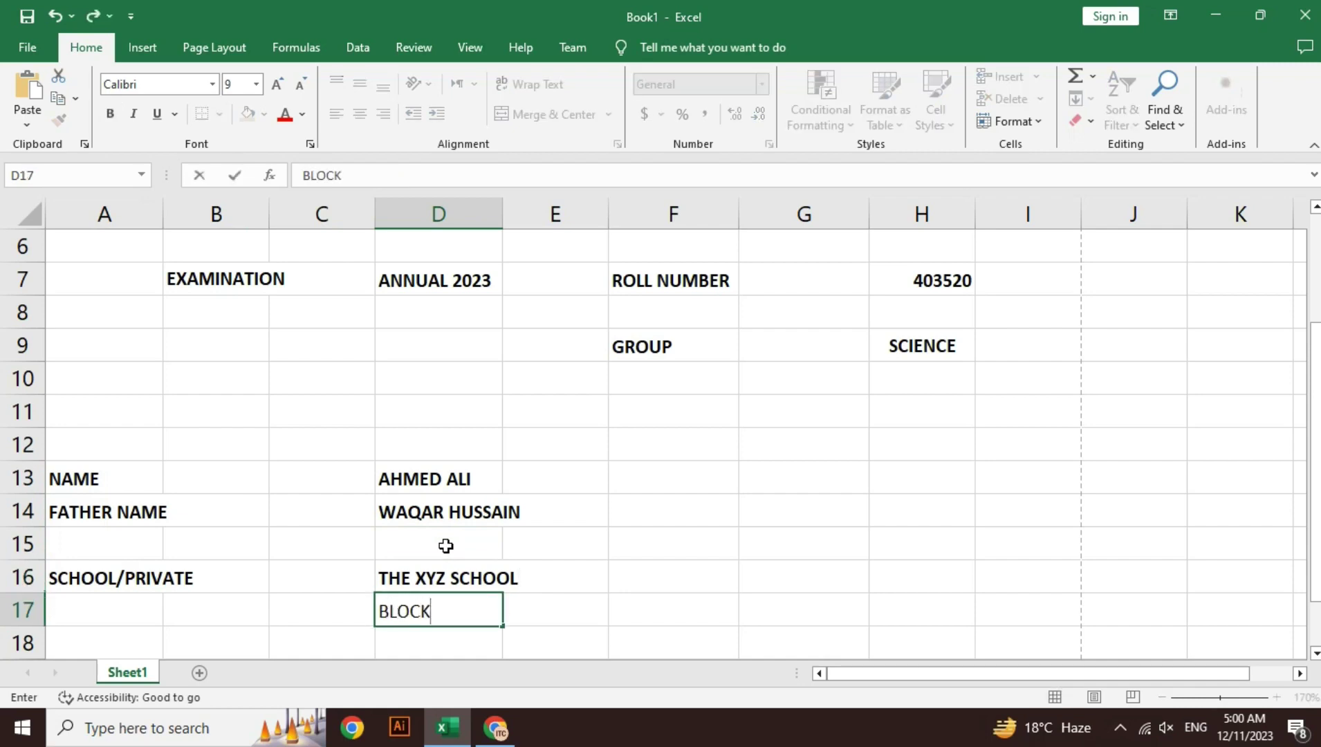
{"action": "type", "text": " NO. 25, KORANGI, KARACHI"}
{"action": "key", "text": "Return"}
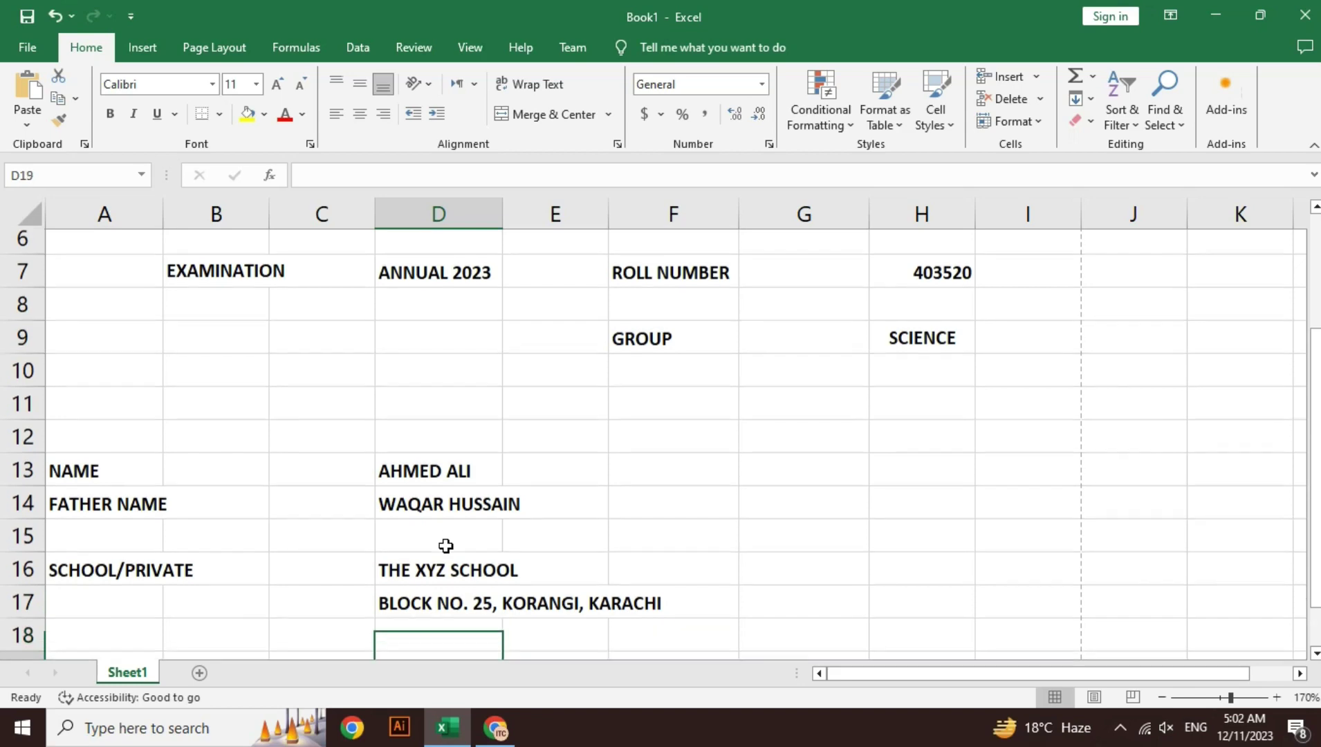
{"action": "key", "text": "Down"}
{"action": "key", "text": "Down"}
{"action": "key", "text": "Down"}
{"action": "key", "text": "Down"}
{"action": "key", "text": "Up"}
{"action": "key", "text": "Up"}
{"action": "key", "text": "Up"}
{"action": "key", "text": "Down"}
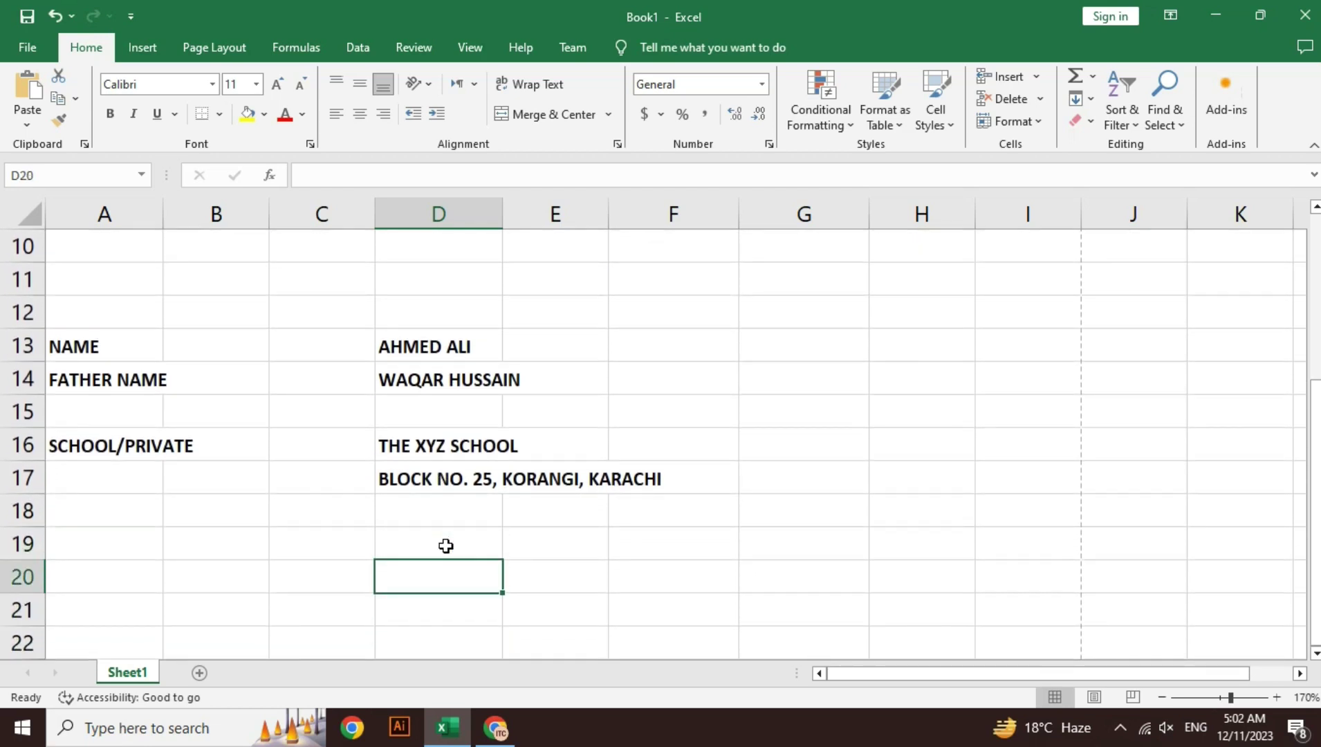
{"action": "key", "text": "Up"}
{"action": "key", "text": "Up"}
{"action": "key", "text": "Down"}
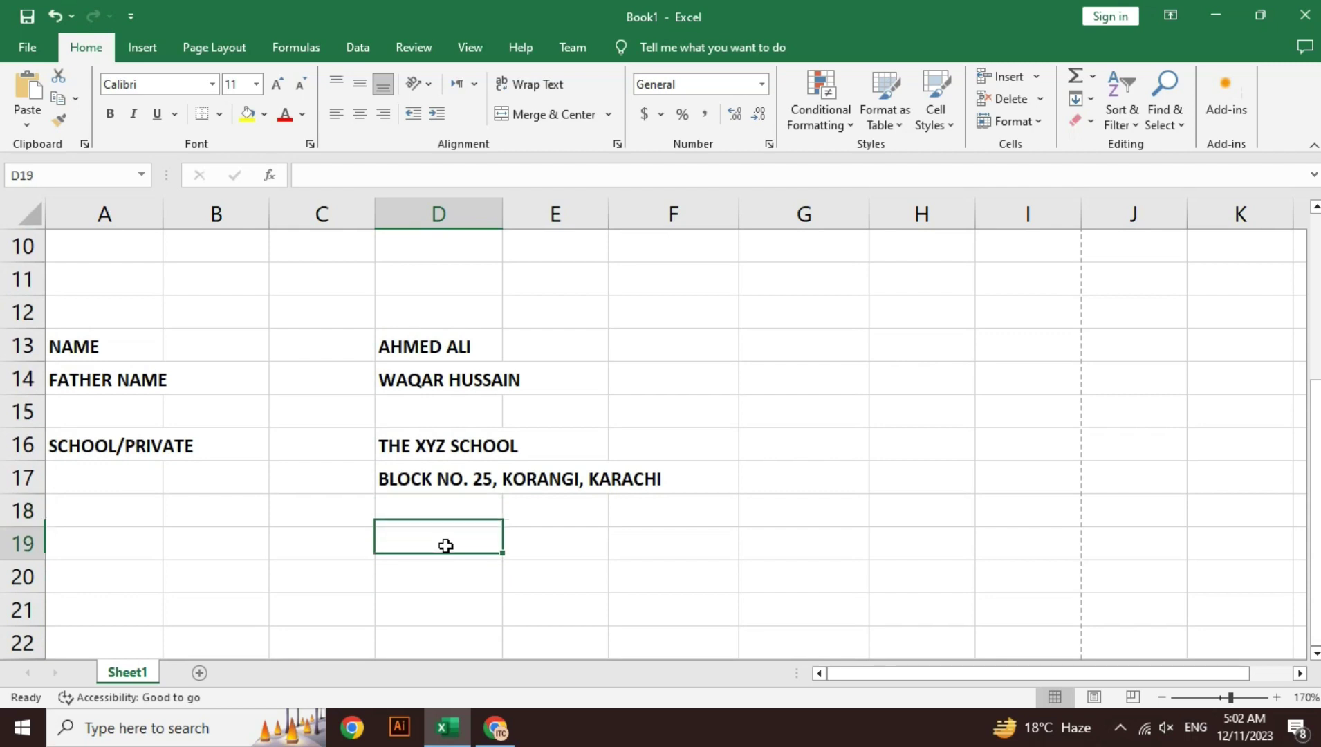
{"action": "key", "text": "Up"}
{"action": "key", "text": "Down"}
{"action": "key", "text": "Up"}
{"action": "key", "text": "Down"}
{"action": "key", "text": "Down"}
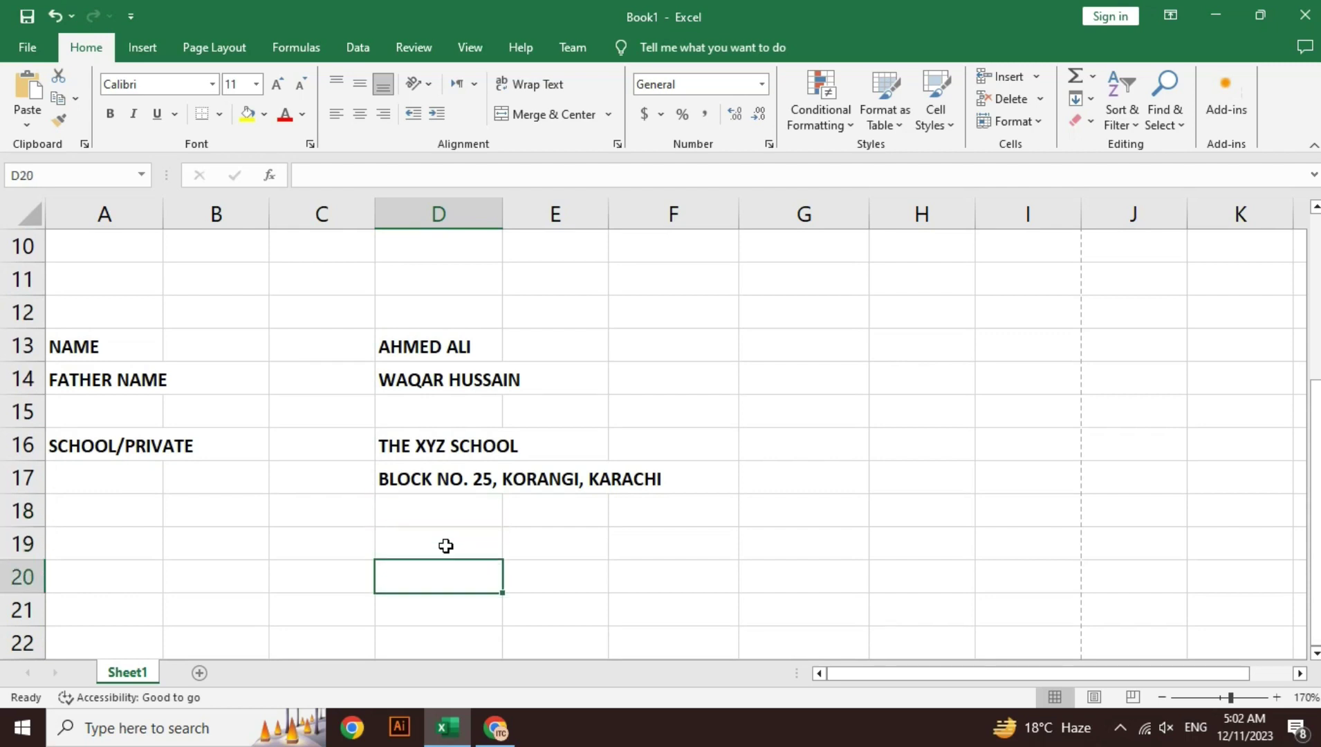
{"action": "key", "text": "Left"}
{"action": "key", "text": "Left"}
{"action": "key", "text": "Left"}
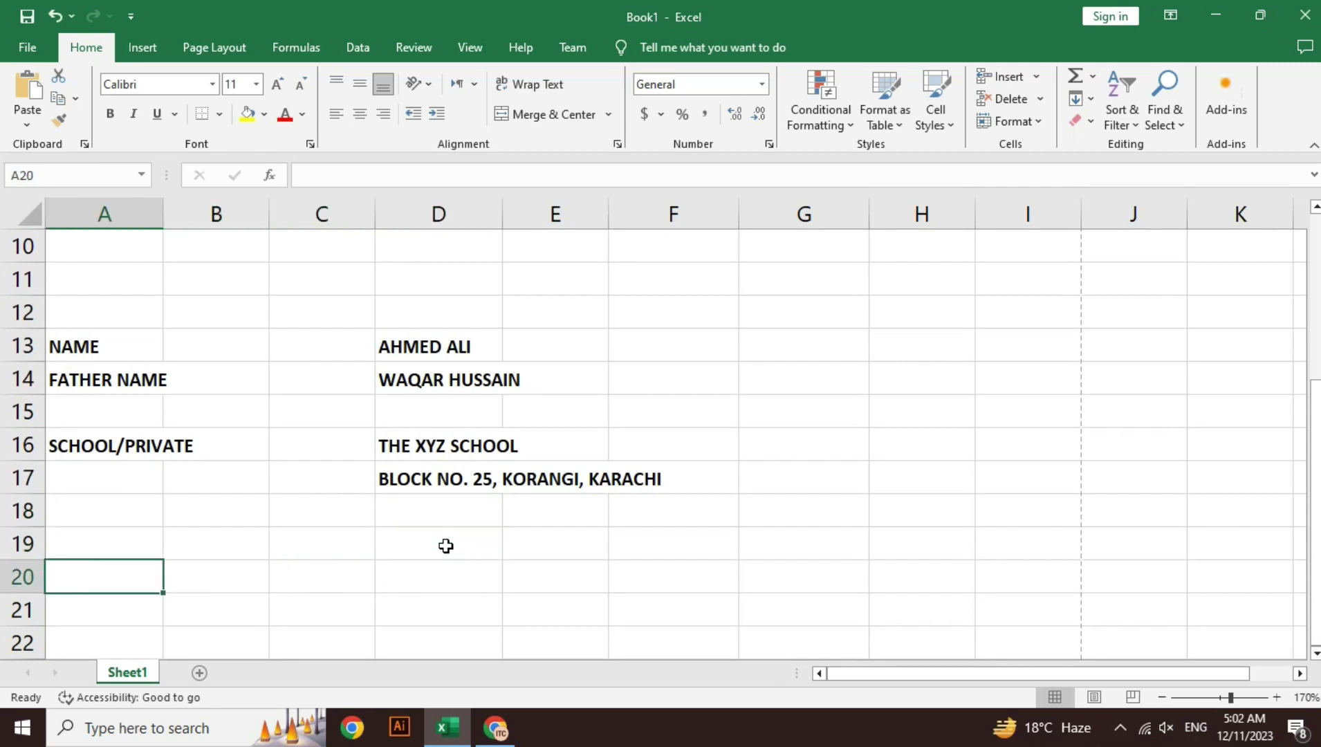
Step: Merge A20:B21, C20:D21, E20:F21 and G20:H21 into four header boxes
{"action": "key", "text": "shift+Right"}
{"action": "left_click", "coordinate": [263, 430]}
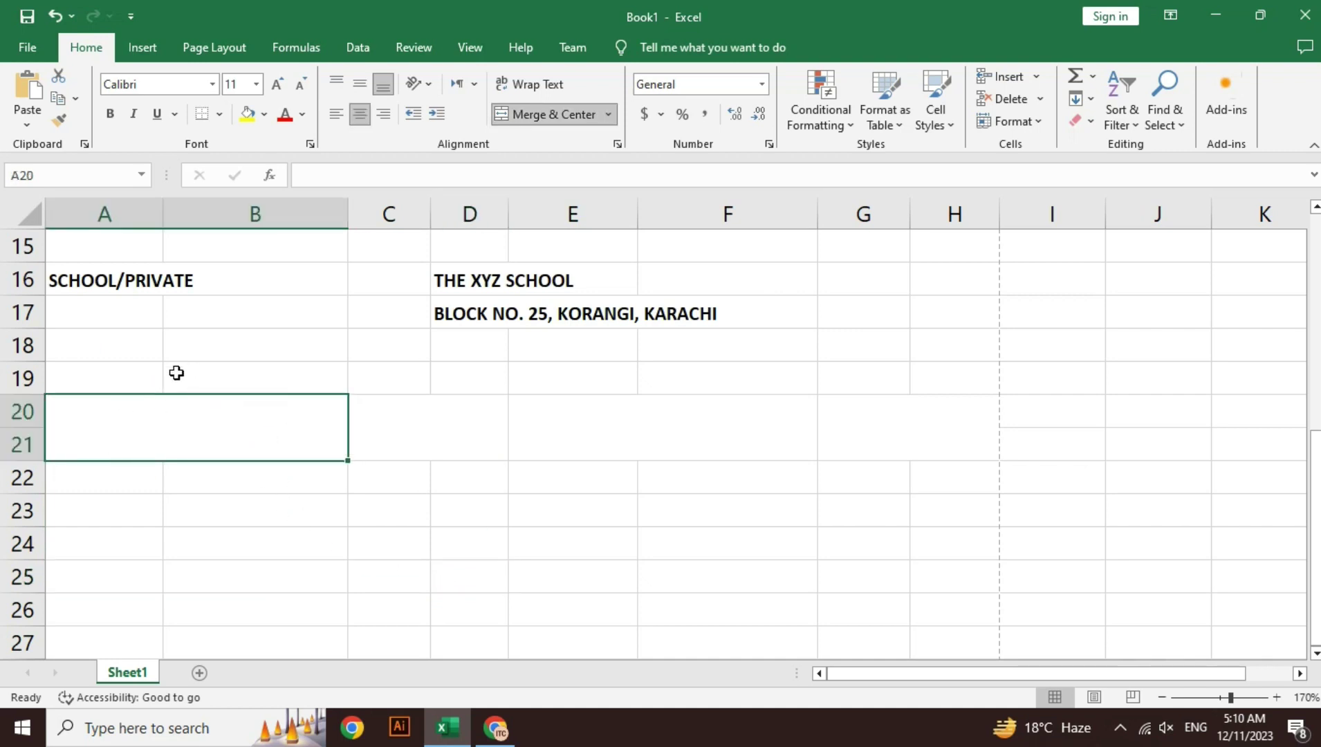
{"action": "left_click_drag", "start_coordinate": [270, 479], "coordinate": [596, 415]}
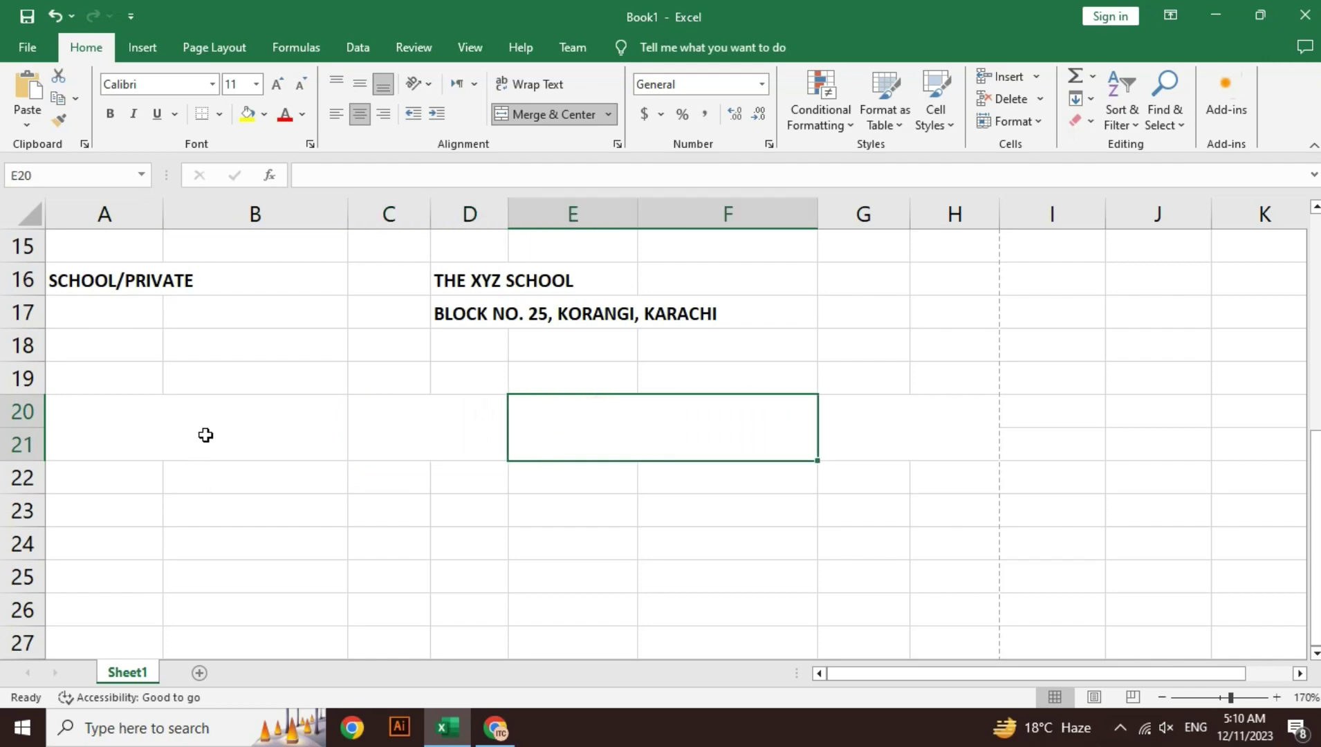
{"action": "left_click", "coordinate": [424, 431]}
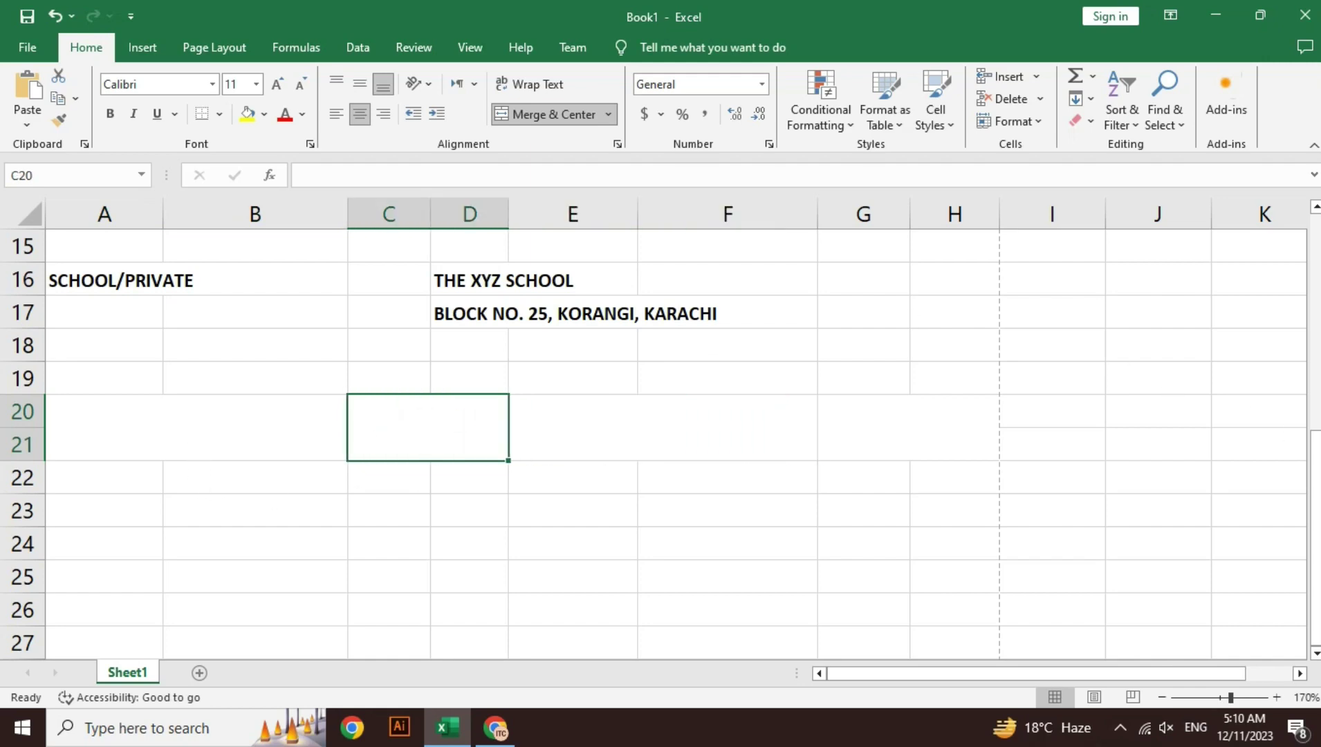
{"action": "left_click_drag", "start_coordinate": [1316, 559], "coordinate": [1316, 345]}
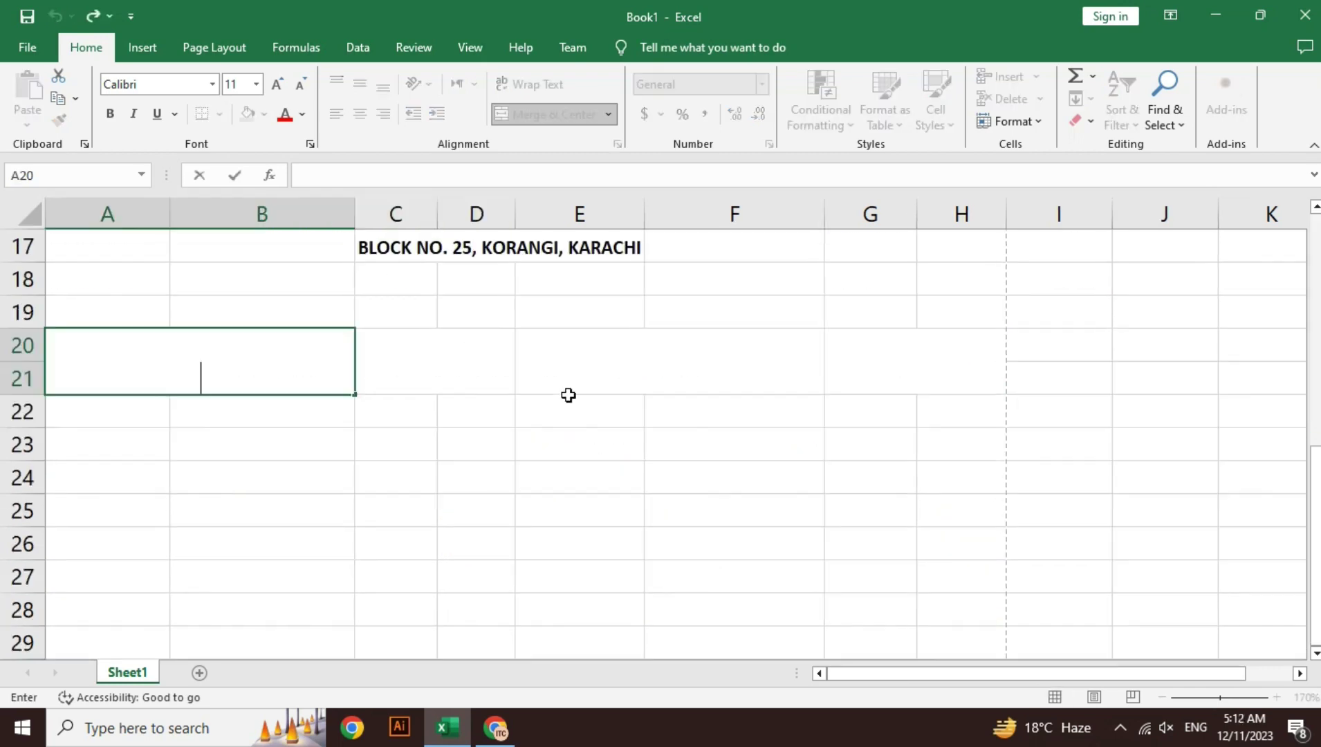
Step: Apply All Borders to the header area A20:H21
{"action": "left_click_drag", "start_coordinate": [295, 351], "coordinate": [899, 370]}
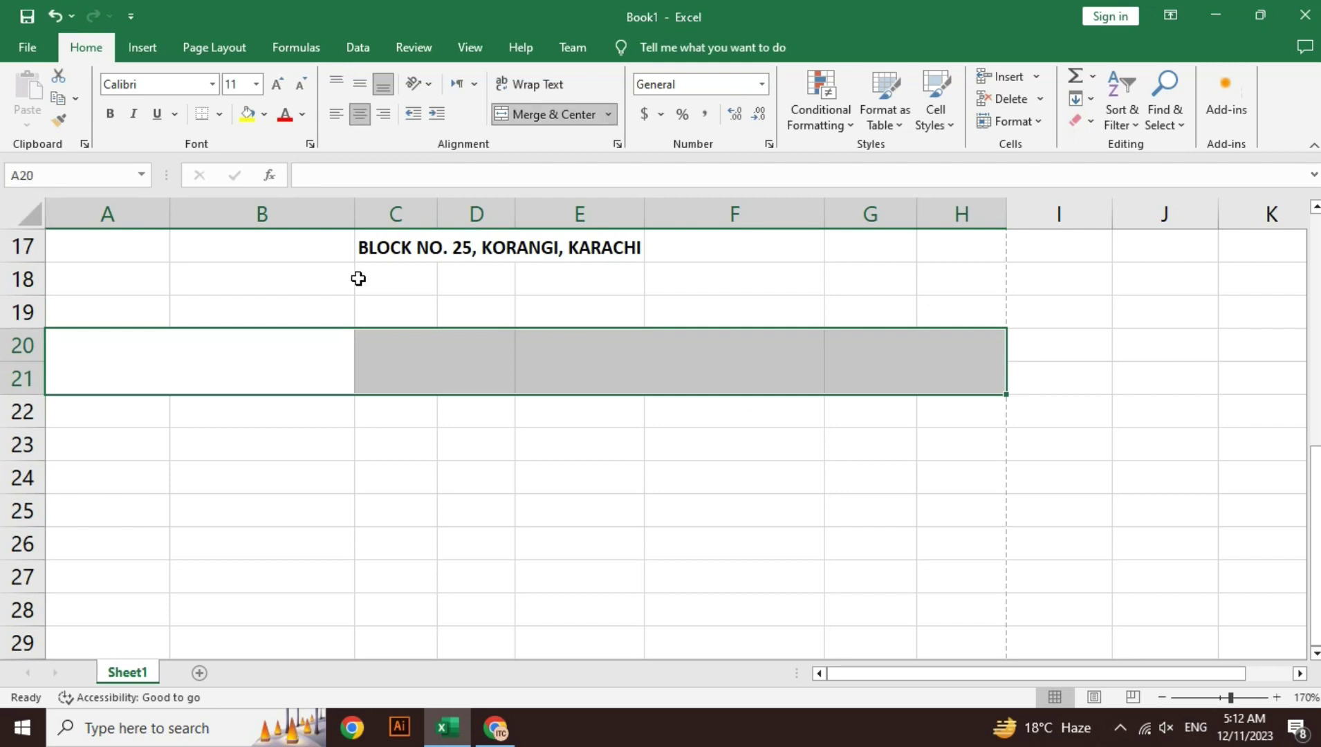
{"action": "left_click", "coordinate": [221, 117]}
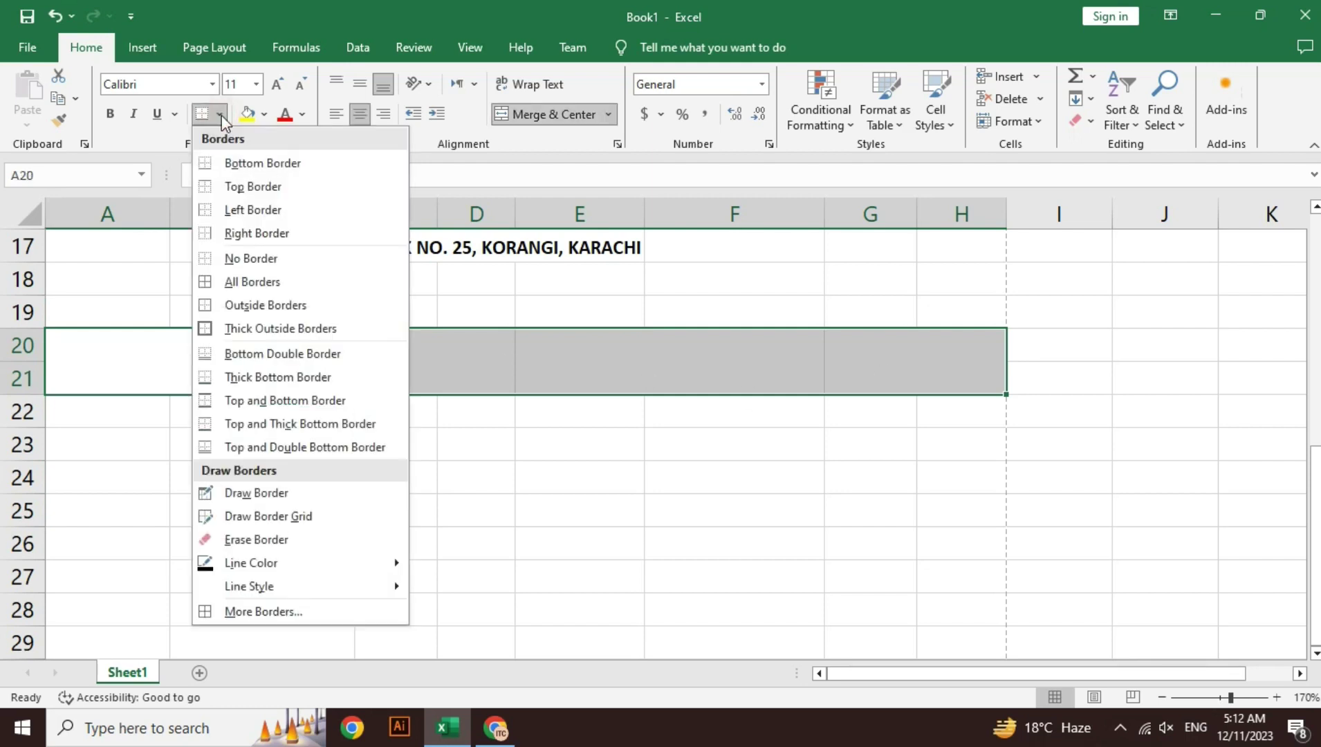
{"action": "left_click", "coordinate": [261, 280]}
{"action": "left_click", "coordinate": [410, 493]}
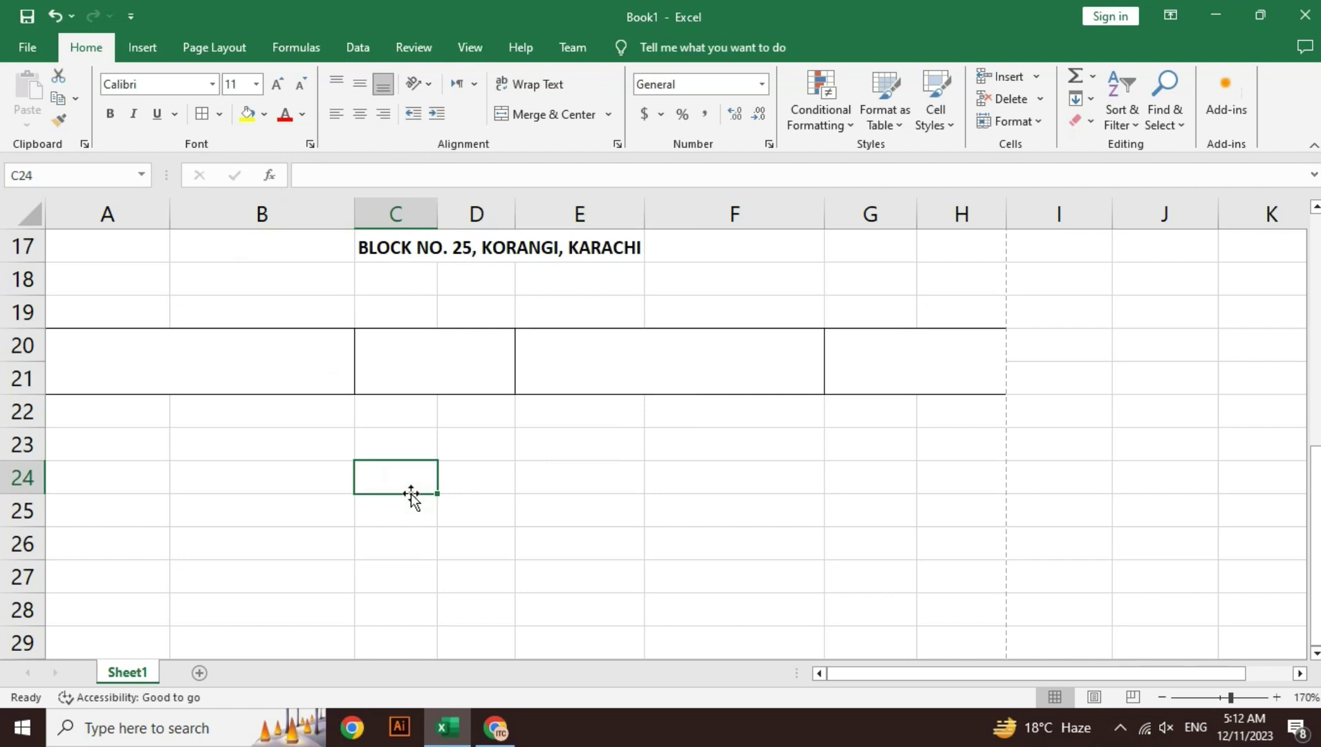
Step: Confirm A20:B21, C20:D21 and E20:F21 are each single merged cells
{"action": "left_click", "coordinate": [281, 374]}
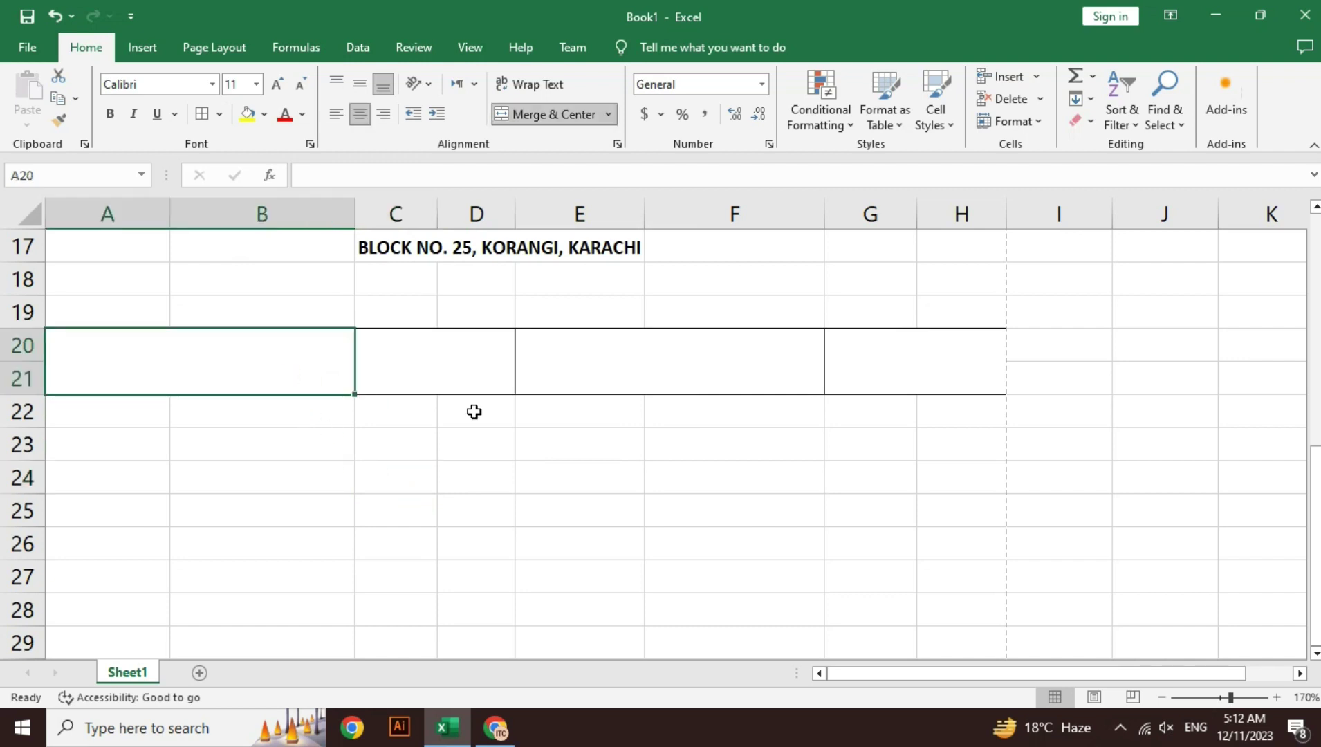
{"action": "left_click", "coordinate": [646, 353]}
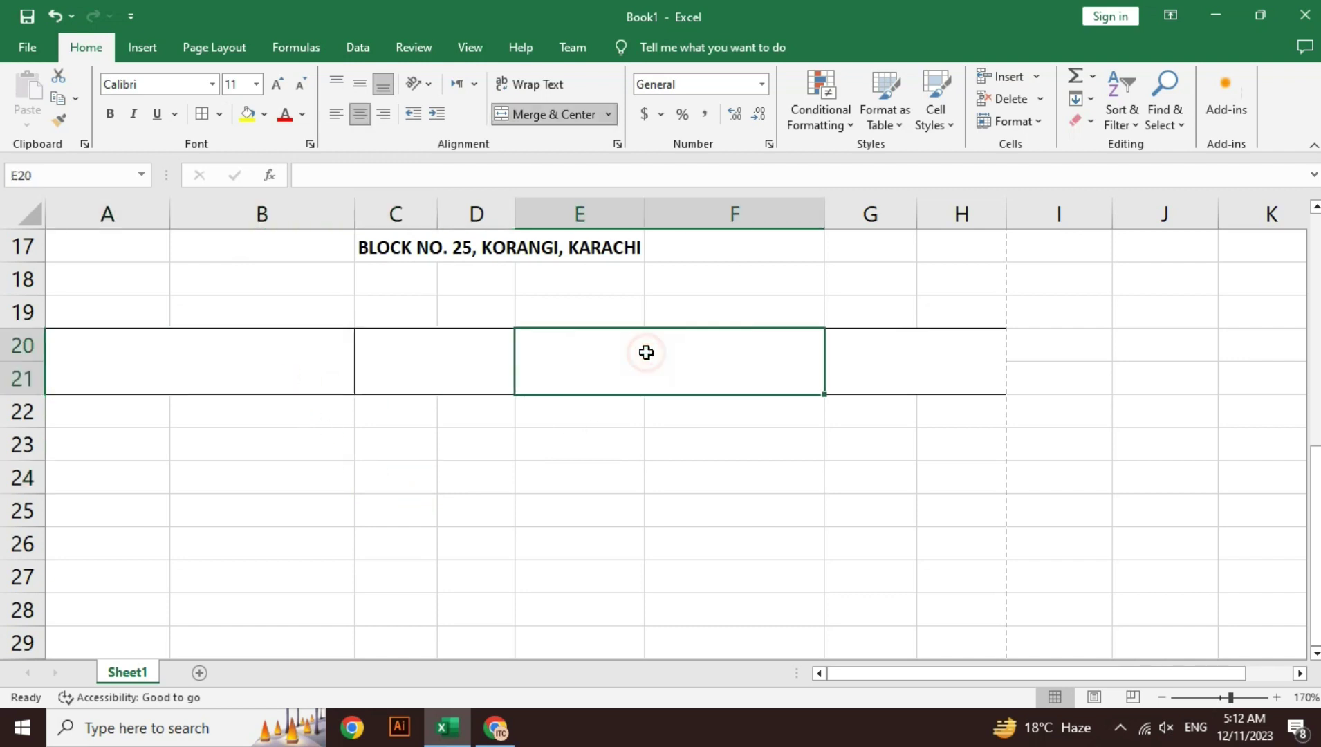
{"action": "left_click", "coordinate": [417, 339]}
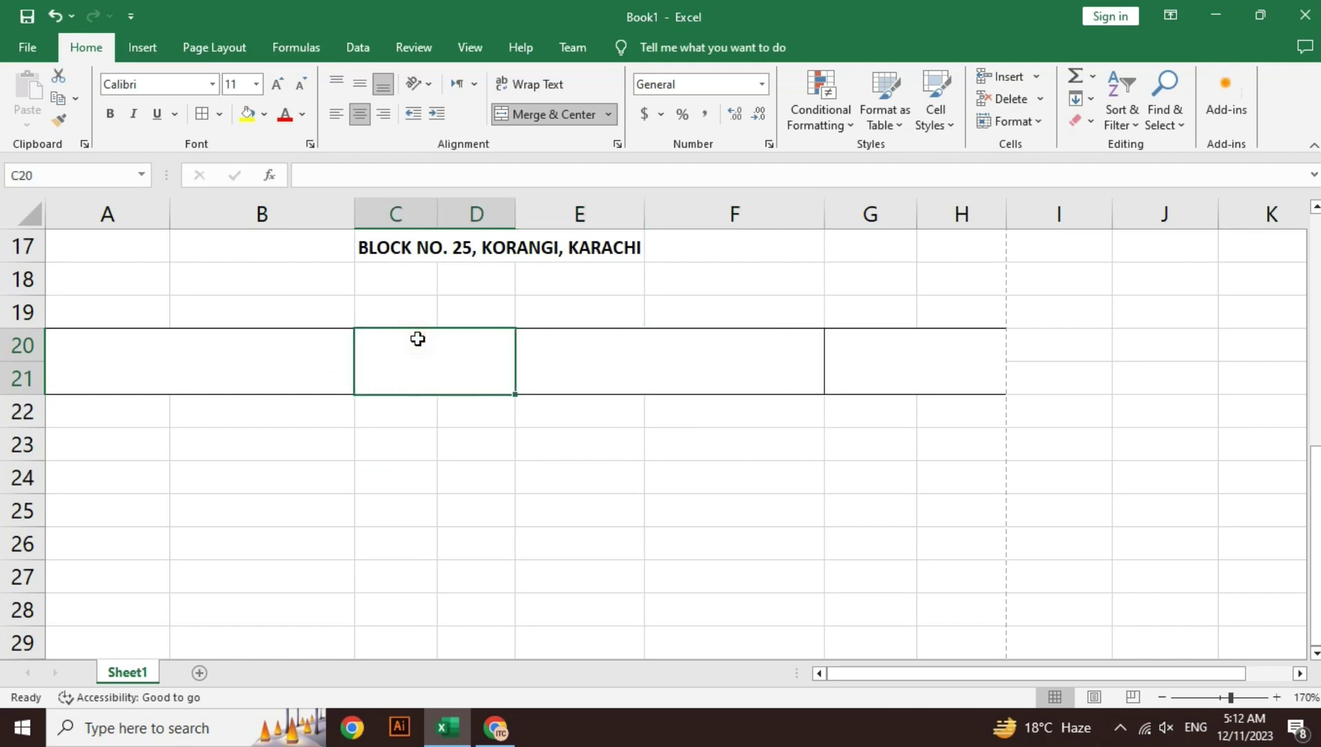
{"action": "left_click", "coordinate": [252, 368]}
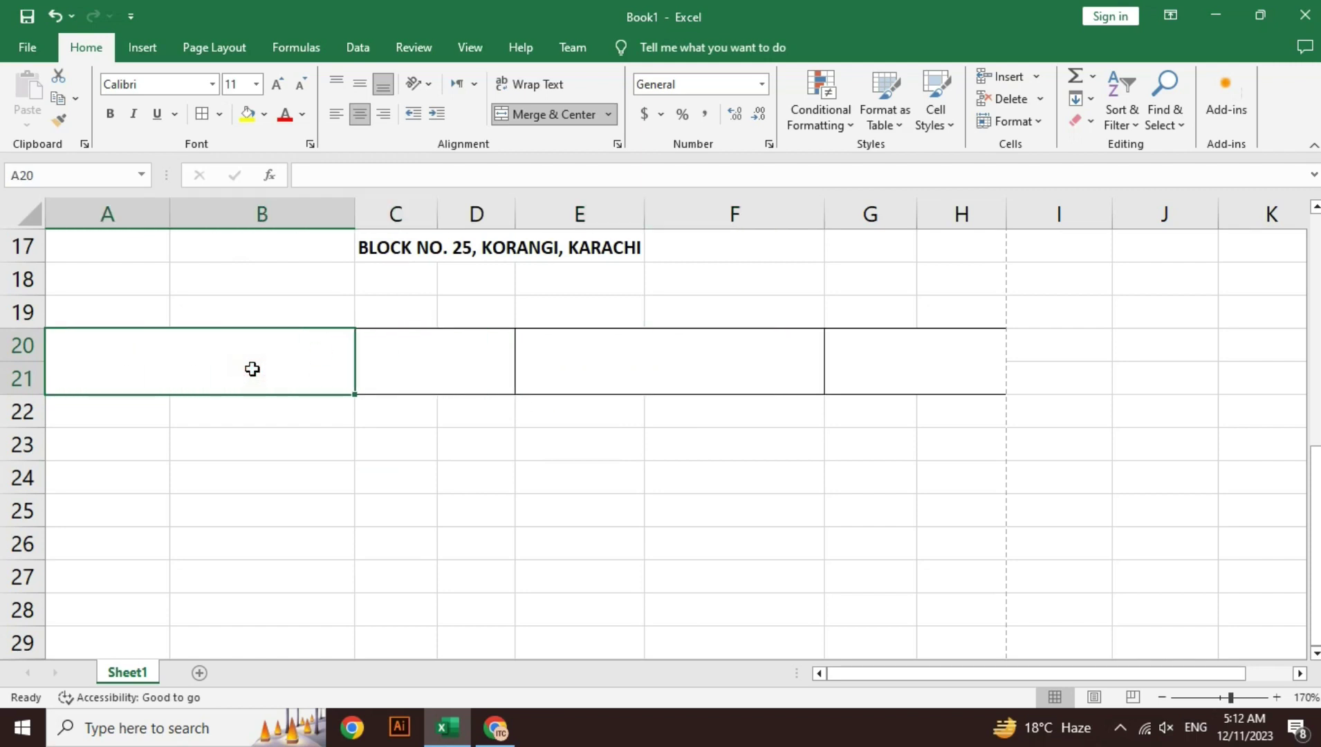
{"action": "left_click", "coordinate": [721, 353]}
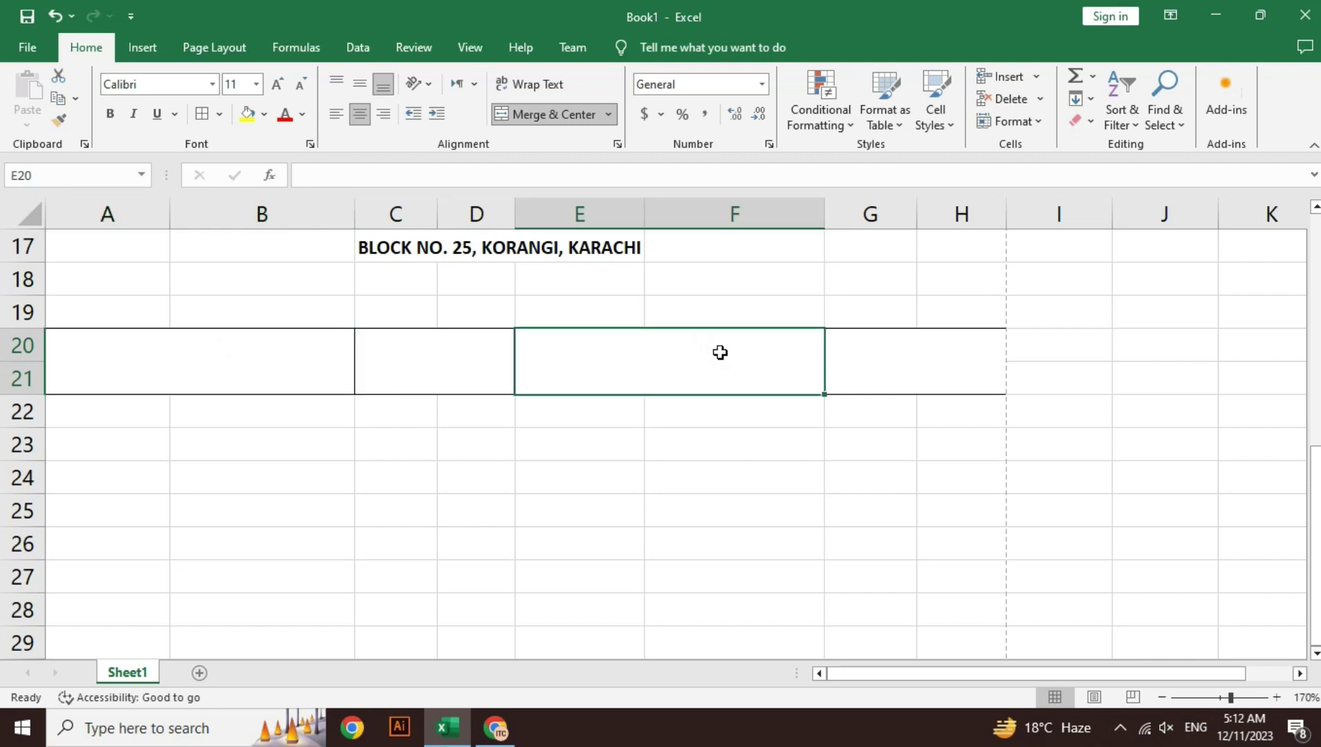
{"action": "left_click", "coordinate": [276, 366]}
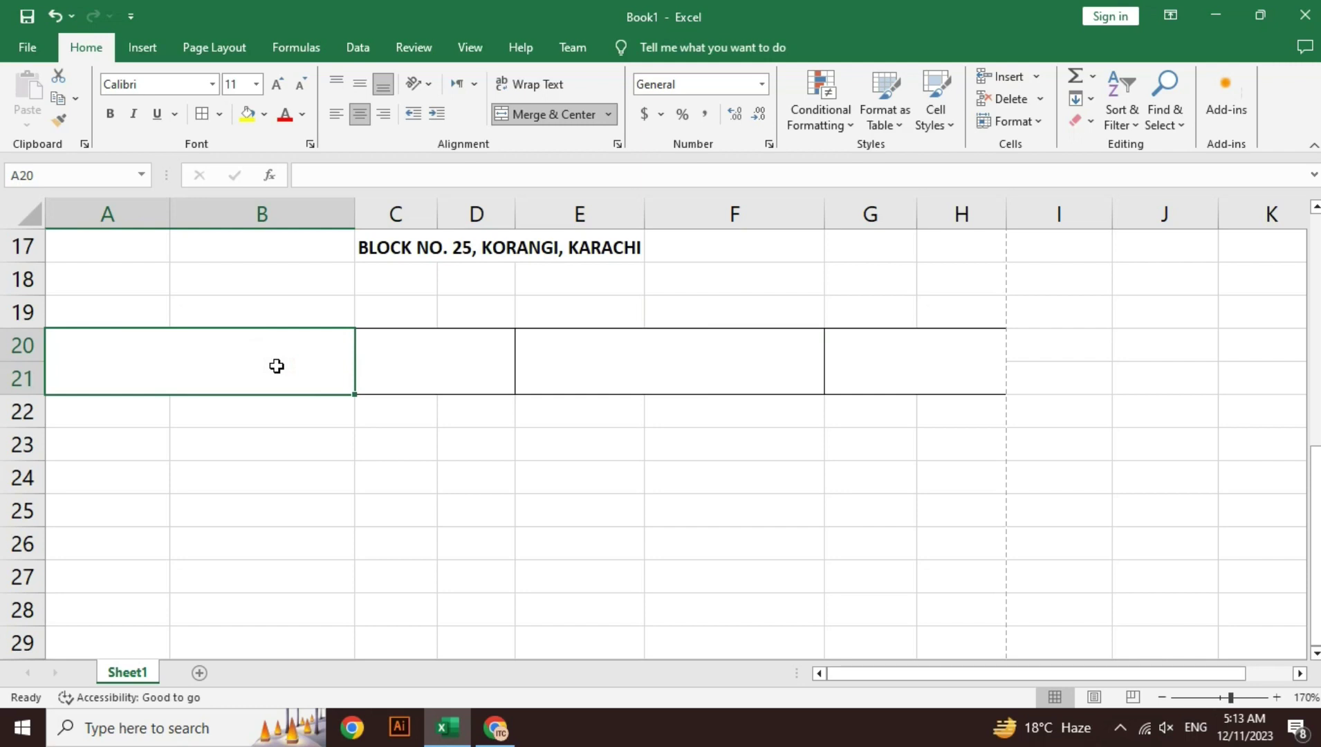
{"action": "type", "text": "COMPONENT - 1"}
Step: Middle-align and bold the COMPONENT - 1, MARKS, COMPONENT - 2, MARKS headings, undoing one change
{"action": "left_click", "coordinate": [360, 84]}
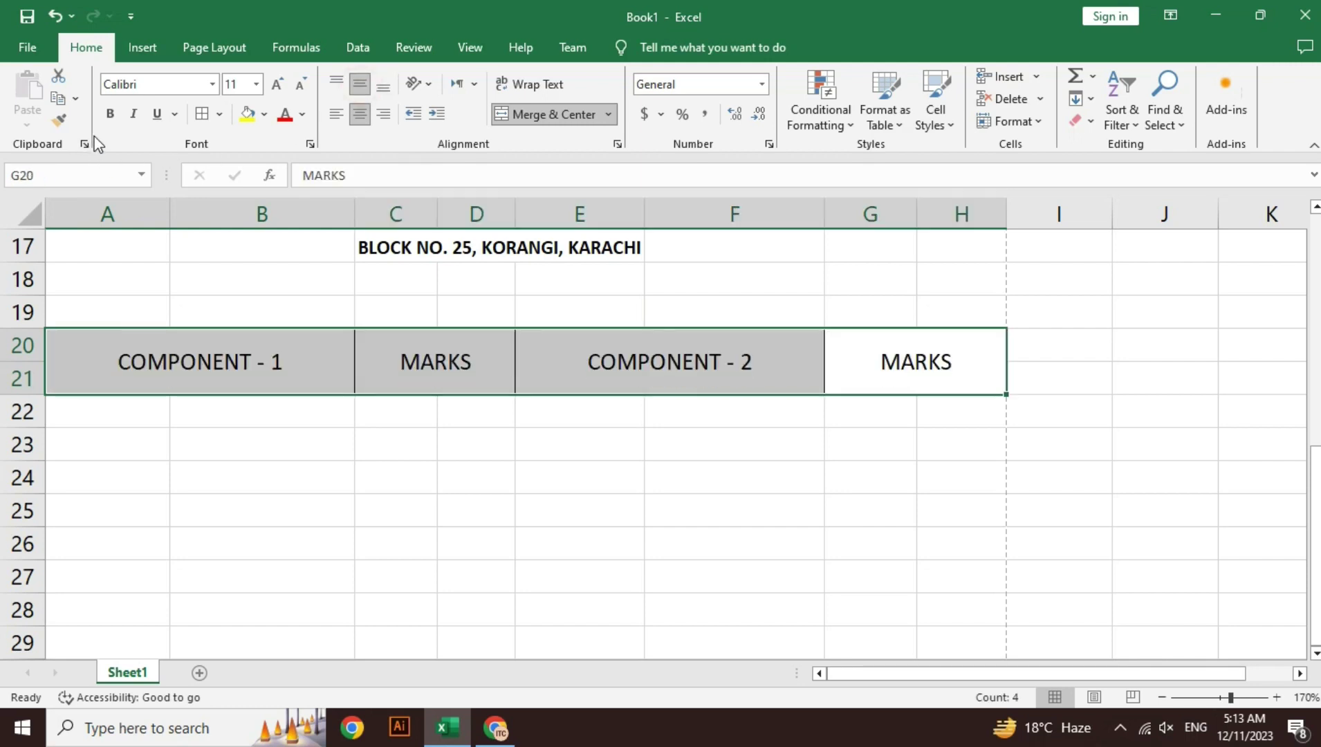
{"action": "left_click", "coordinate": [109, 113]}
{"action": "left_click", "coordinate": [268, 475]}
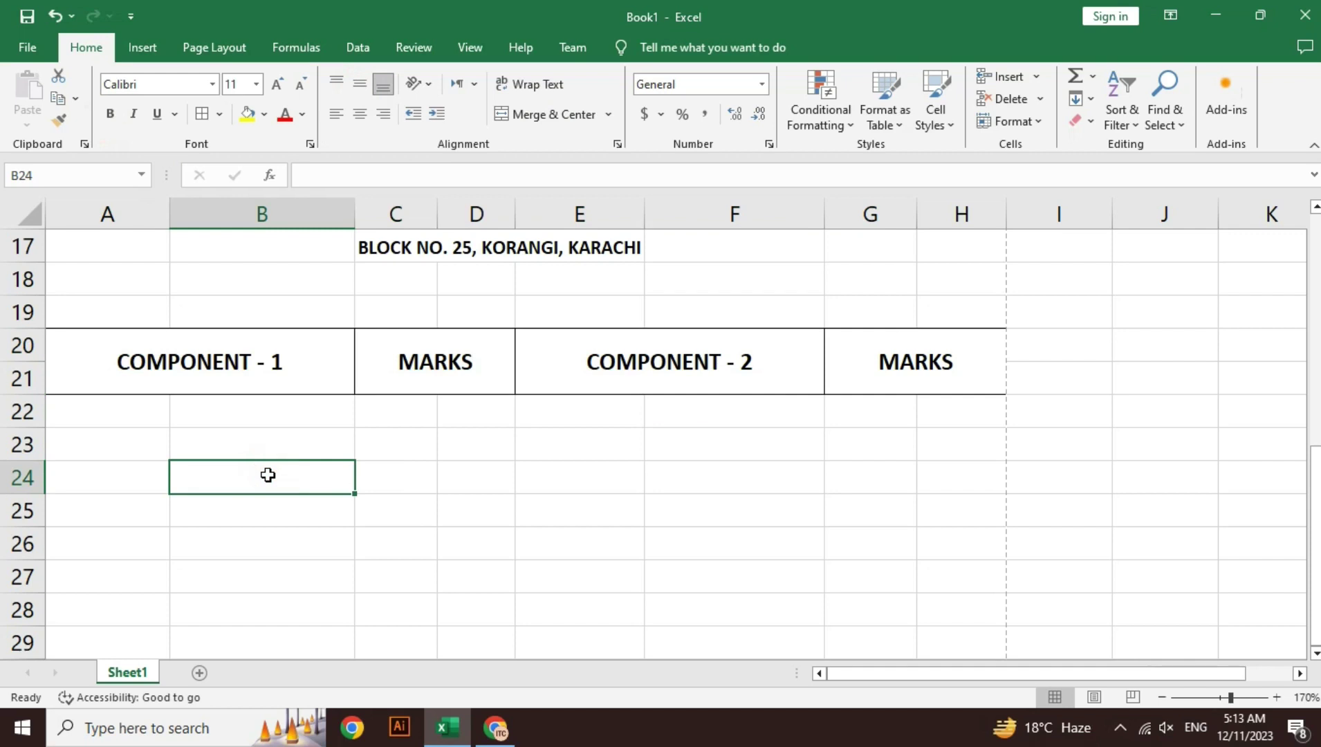
{"action": "key", "text": "ctrl+z"}
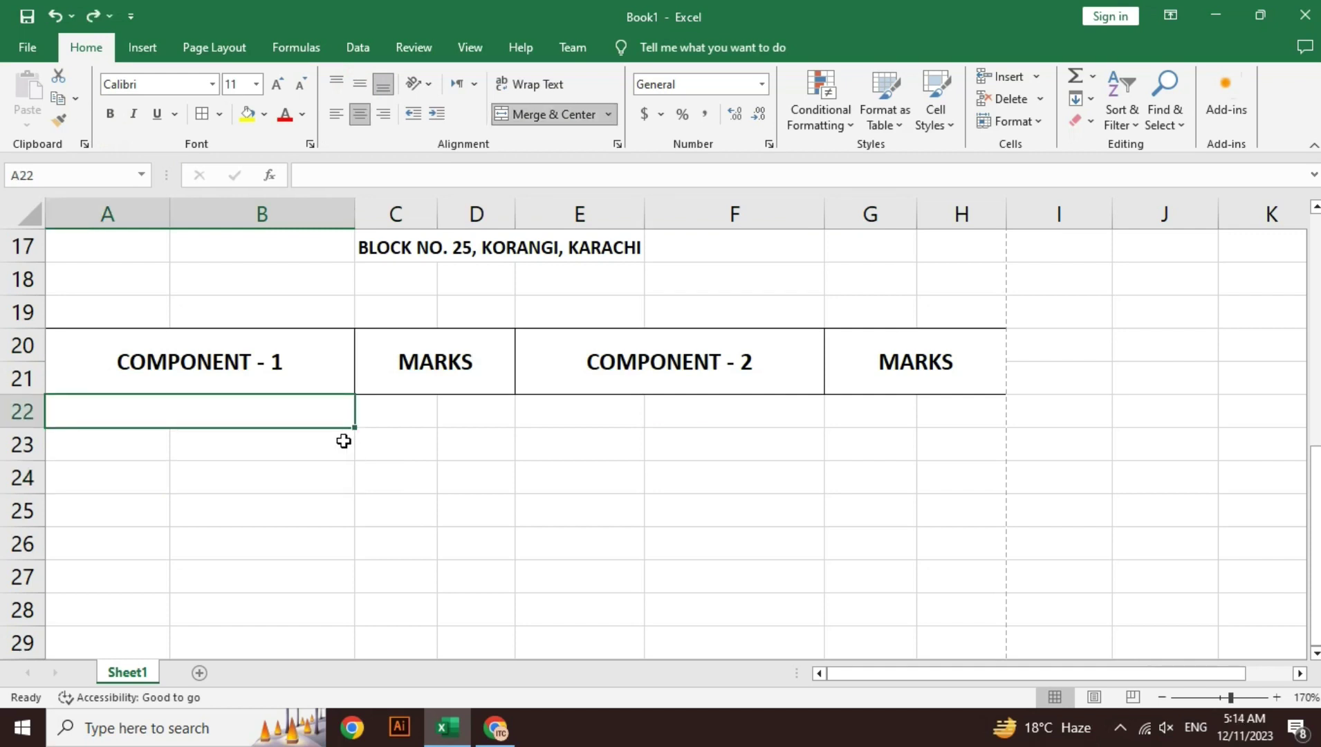
Step: Merge A22:B23 into an entry box and repeat it down to row 29
{"action": "left_click", "coordinate": [329, 417]}
{"action": "left_click_drag", "start_coordinate": [326, 434], "coordinate": [325, 437]}
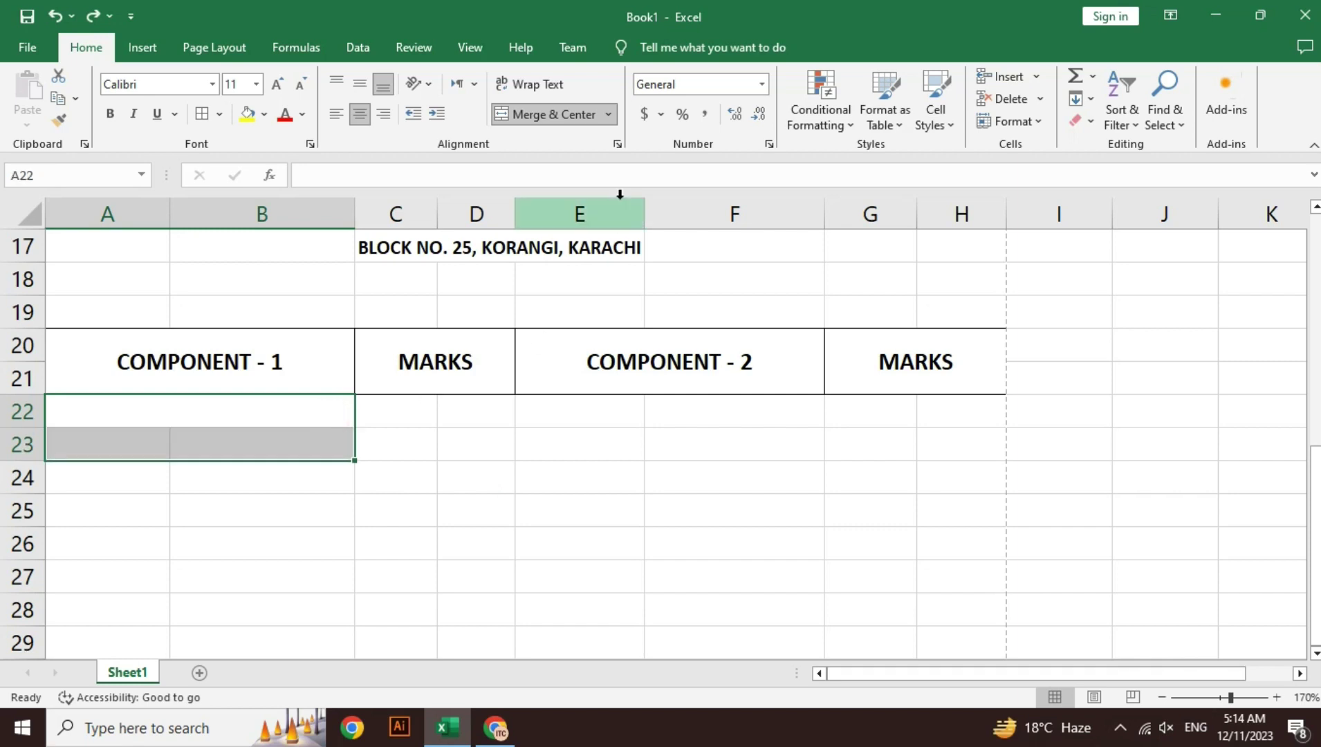
{"action": "left_click", "coordinate": [572, 121]}
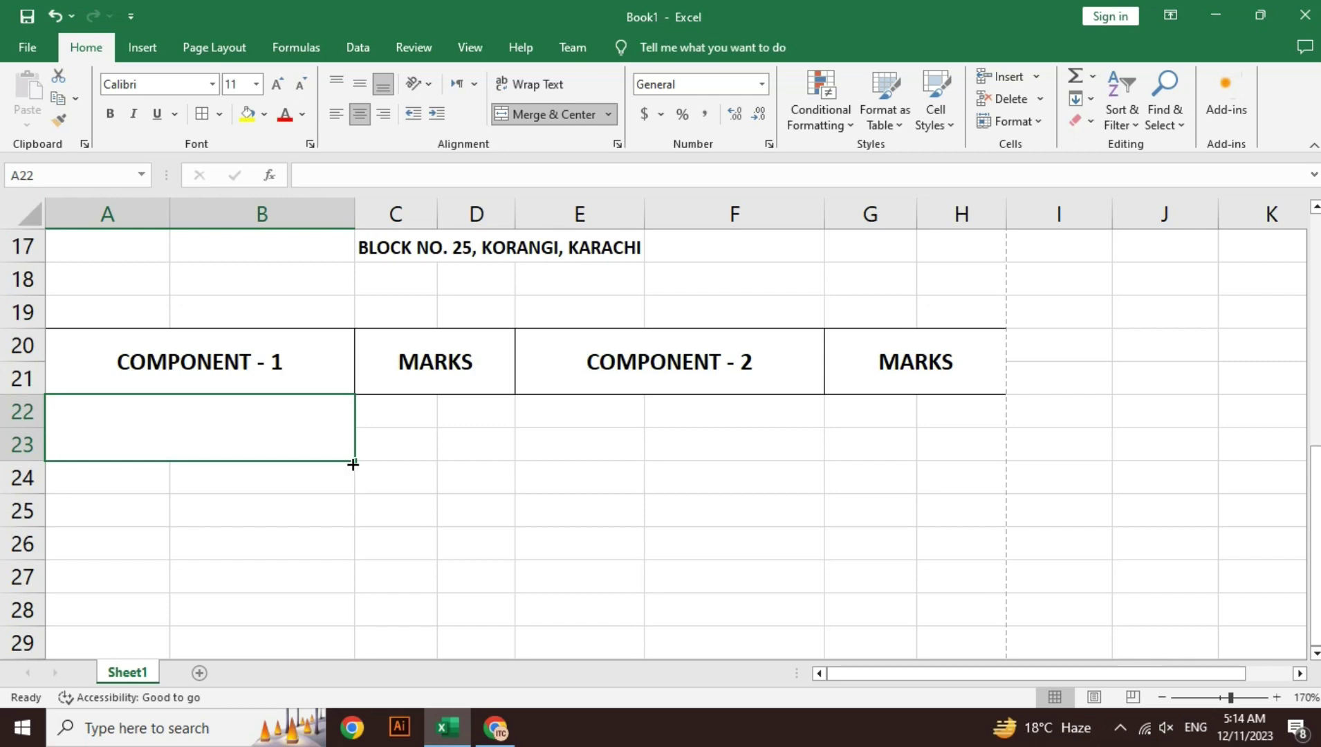
{"action": "left_click_drag", "start_coordinate": [354, 460], "coordinate": [350, 626]}
{"action": "scroll", "coordinate": [888, 492], "scroll_direction": "down", "scroll_amount": 1}
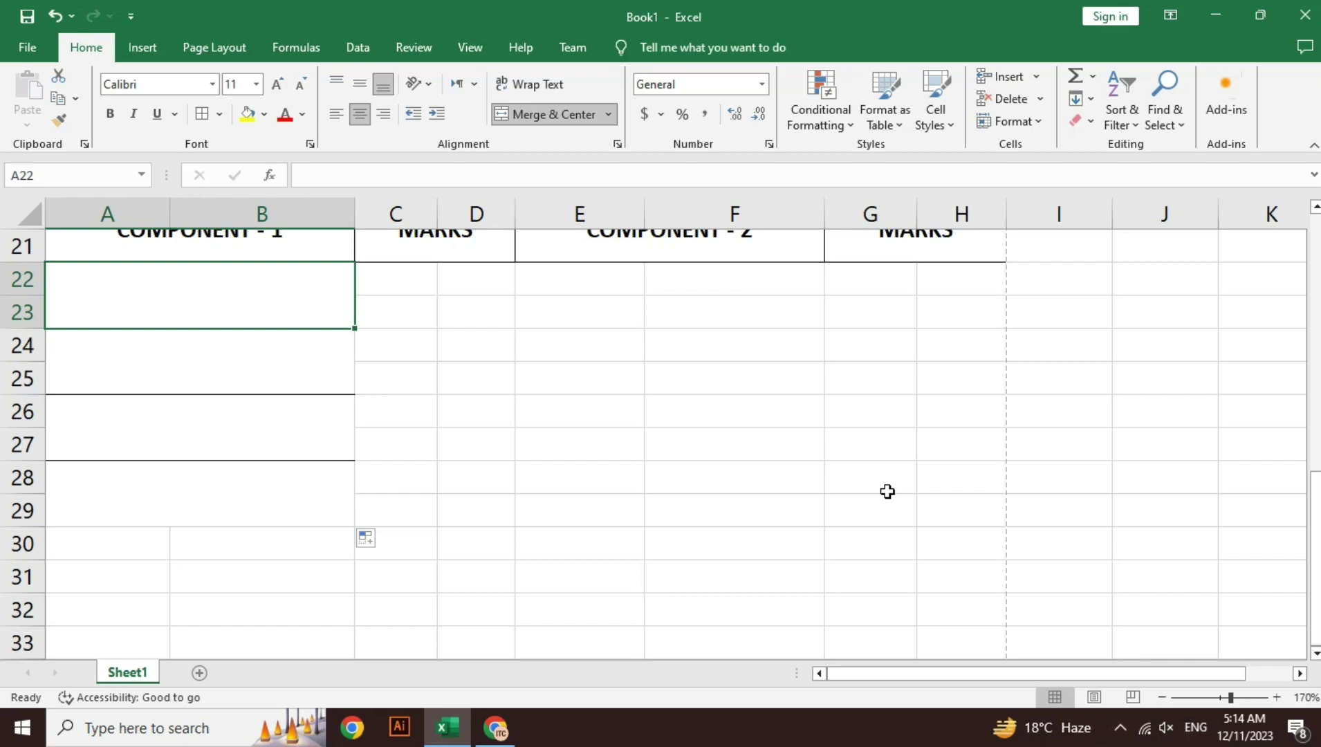
Step: Merge E22:F23 and repeat it down to row 29, confirming the merged boxes
{"action": "left_click_drag", "start_coordinate": [547, 276], "coordinate": [761, 311]}
{"action": "left_click", "coordinate": [536, 114]}
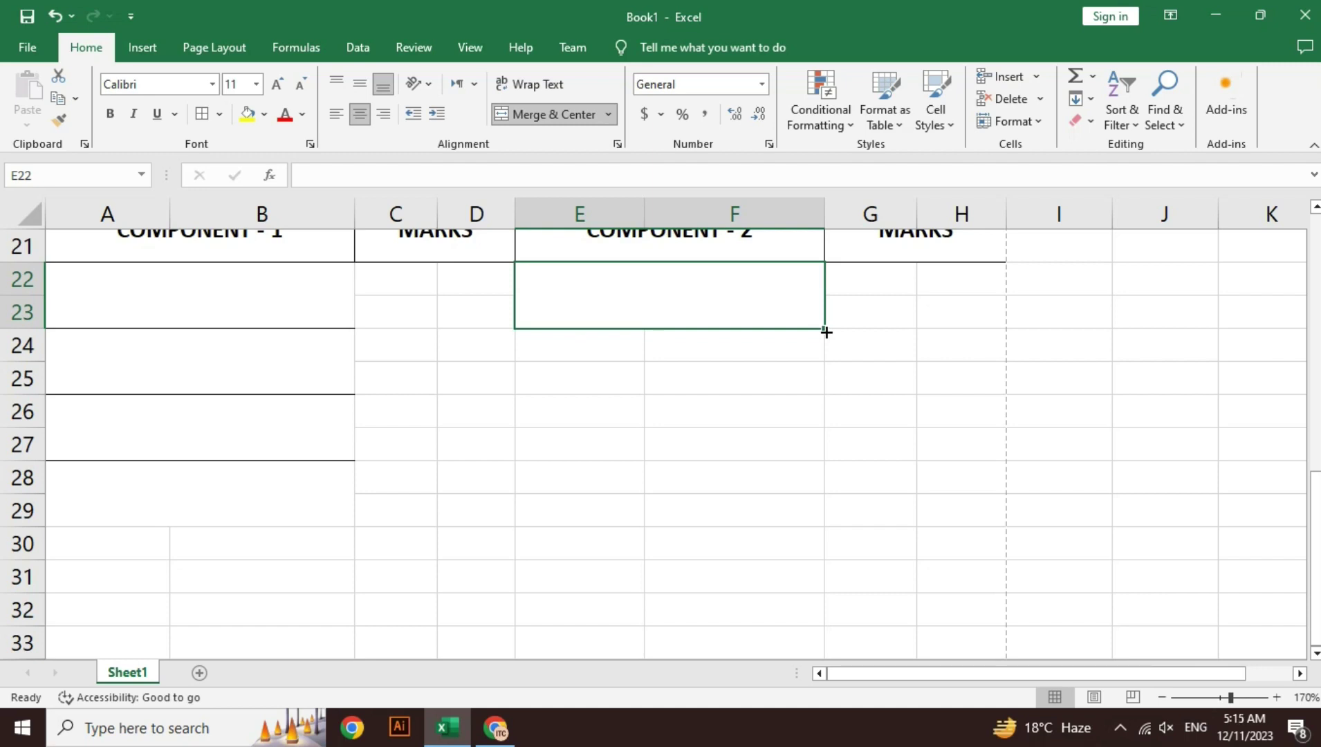
{"action": "left_click_drag", "start_coordinate": [827, 332], "coordinate": [823, 524]}
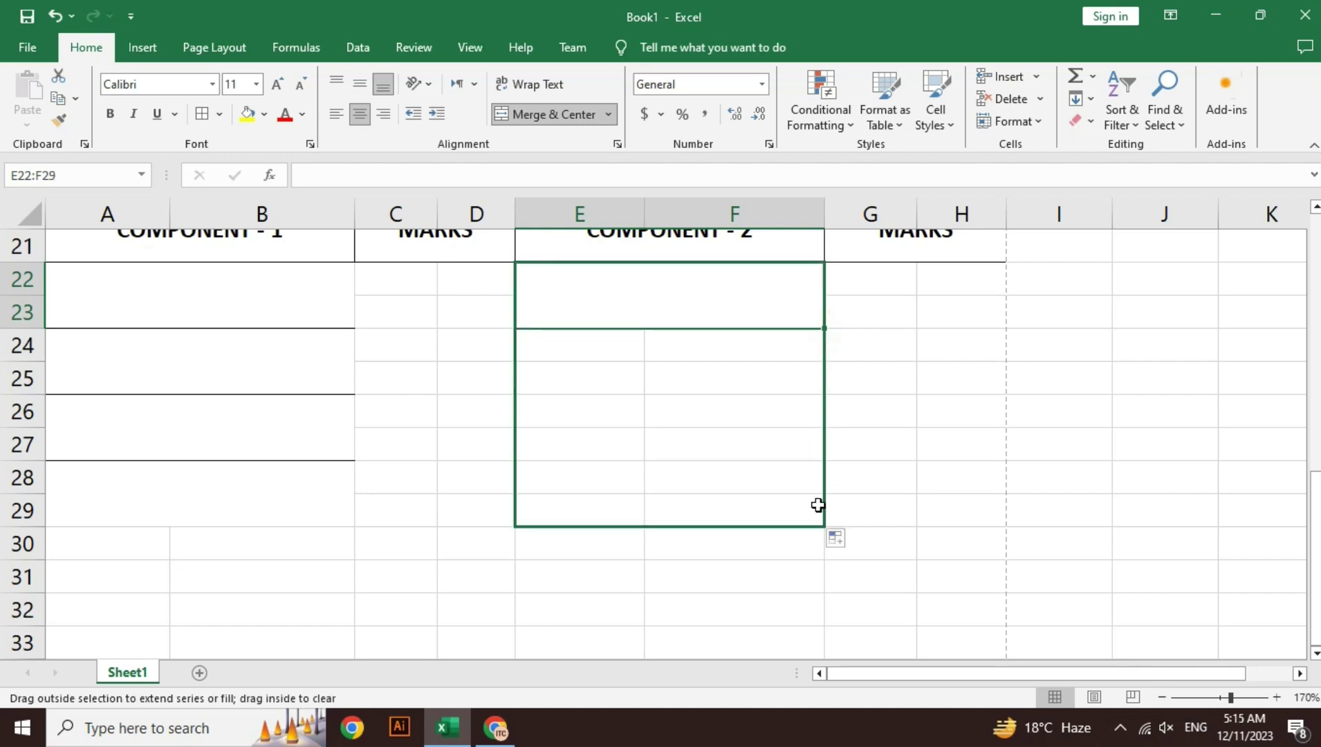
{"action": "left_click", "coordinate": [737, 302]}
{"action": "left_click", "coordinate": [740, 370]}
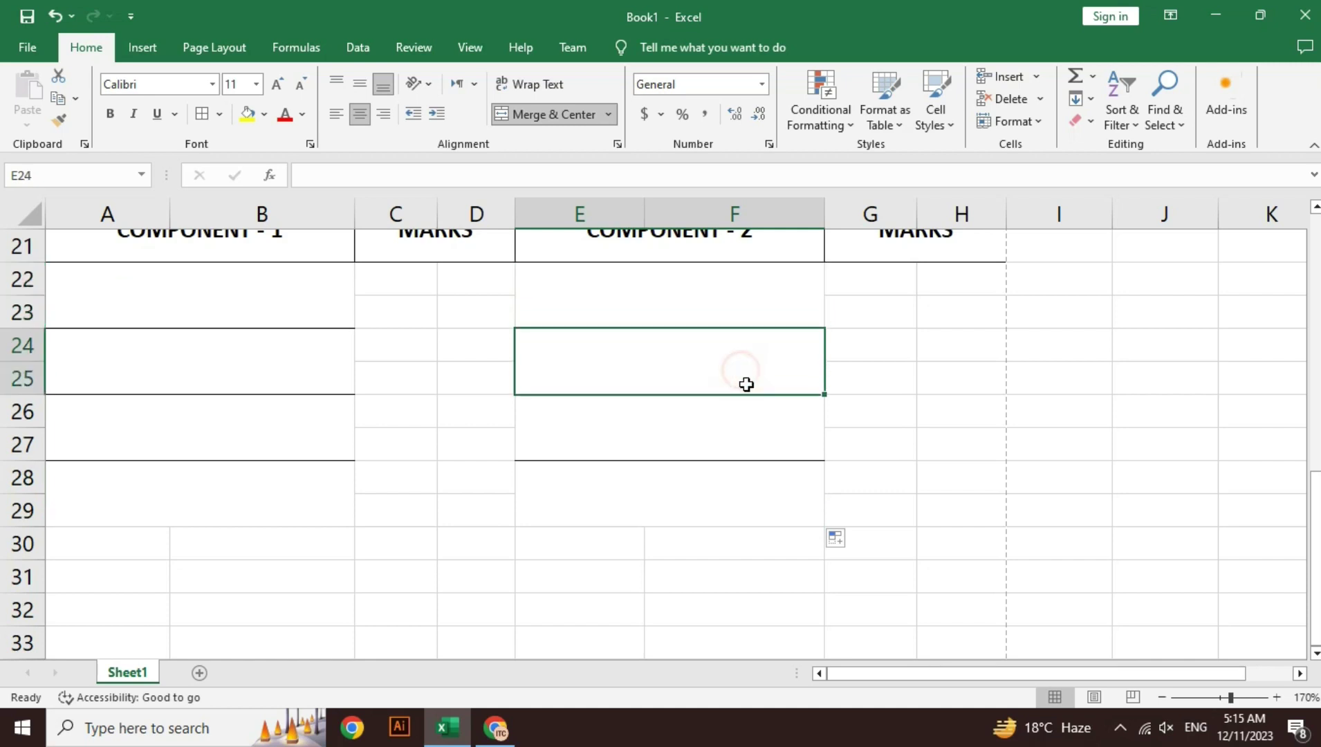
{"action": "left_click", "coordinate": [752, 451]}
{"action": "left_click", "coordinate": [752, 506]}
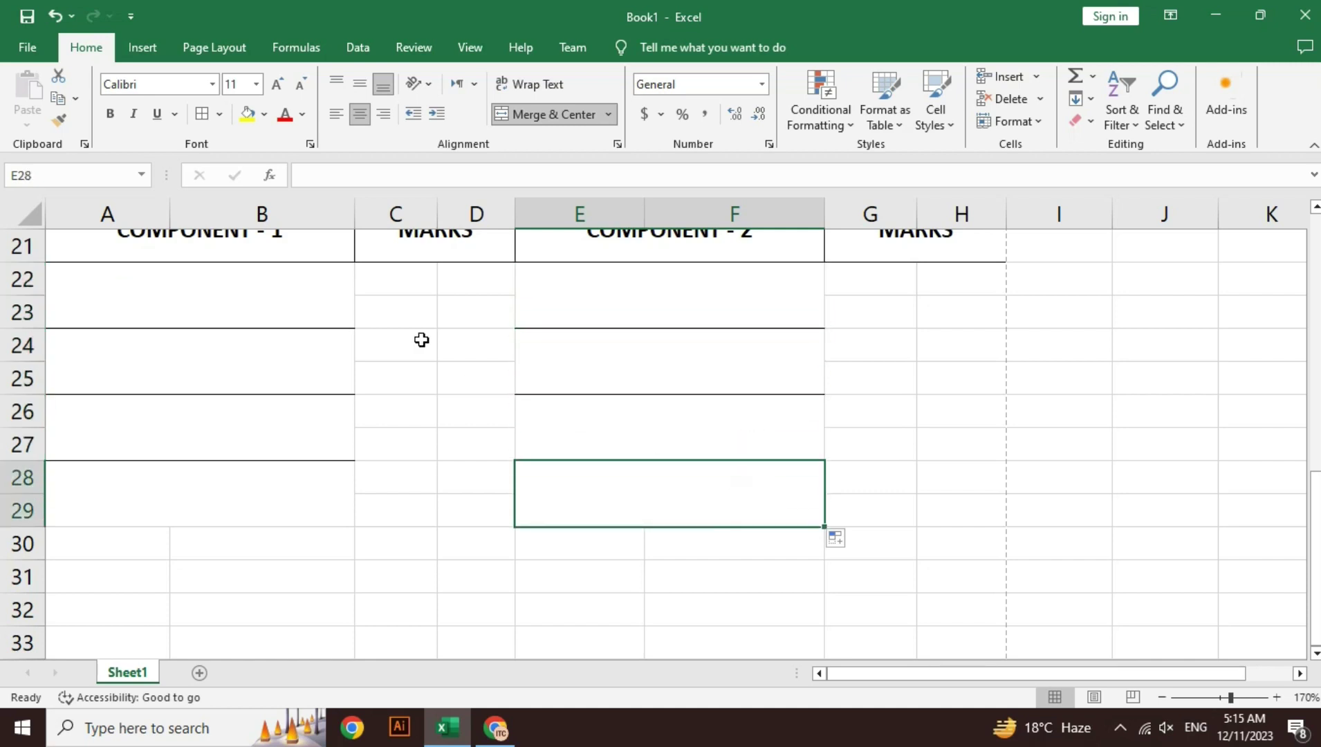
Step: Apply All Borders to the entry grid A22:H29
{"action": "left_click_drag", "start_coordinate": [271, 289], "coordinate": [805, 501]}
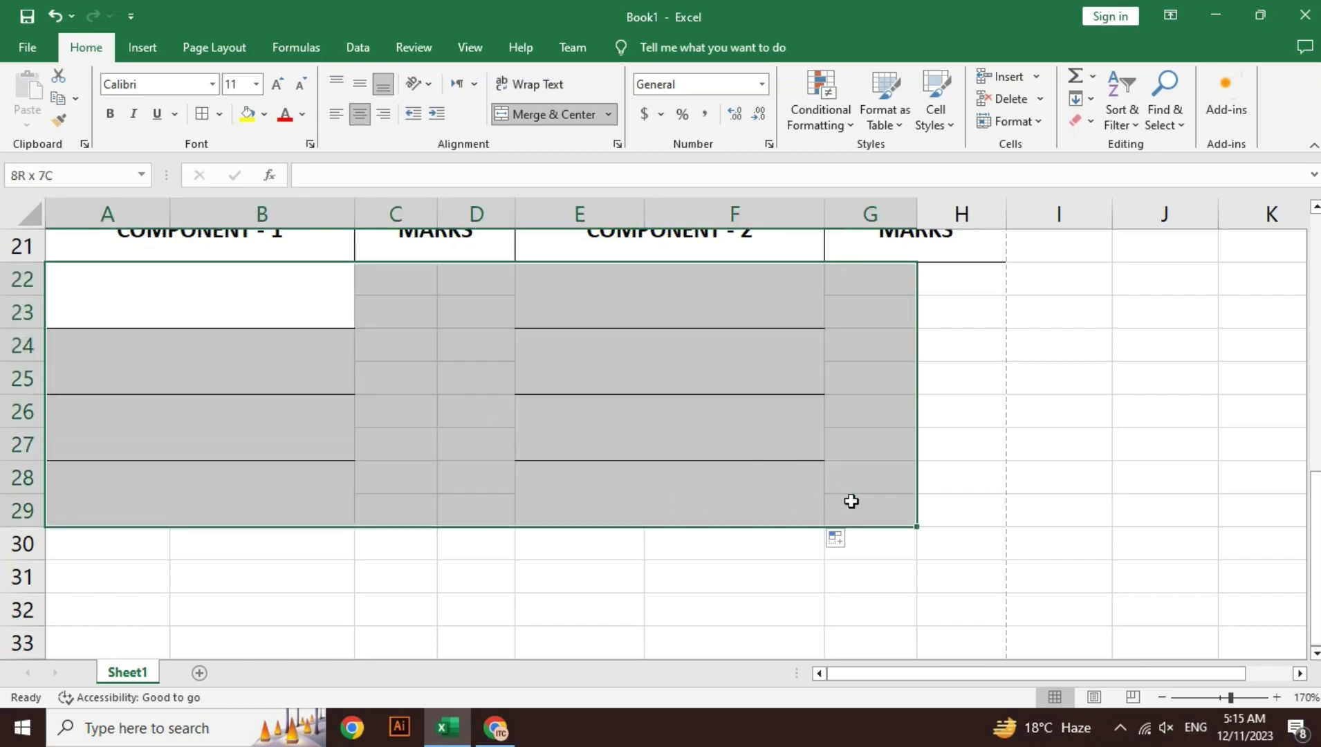
{"action": "left_click_drag", "start_coordinate": [804, 501], "coordinate": [941, 502]}
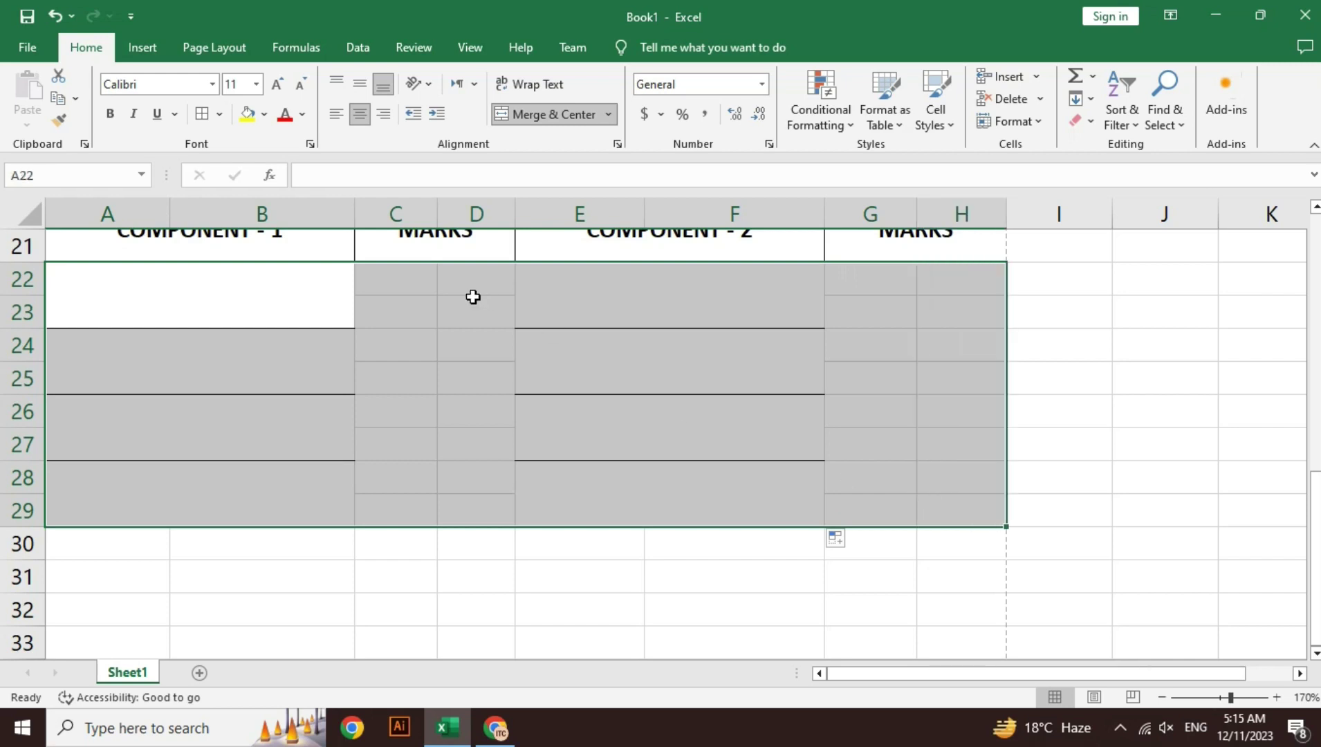
{"action": "left_click", "coordinate": [202, 116]}
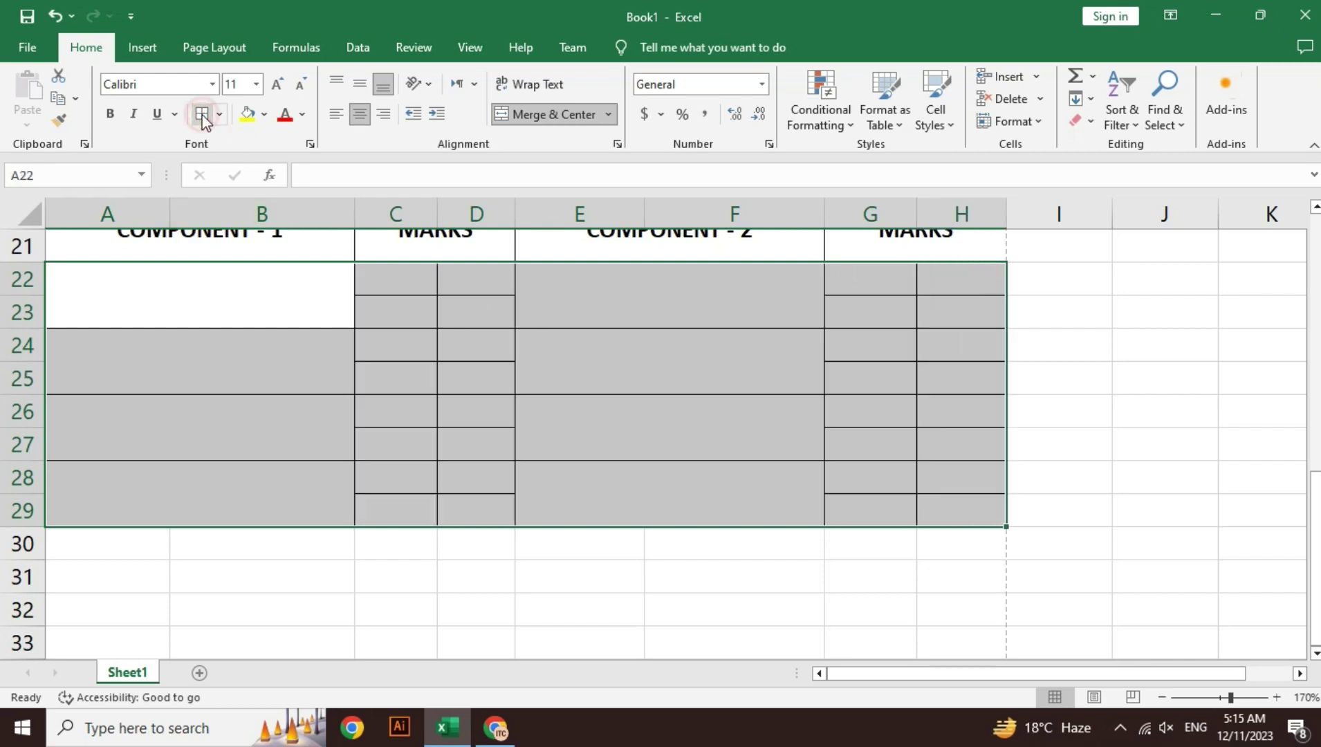
{"action": "left_click", "coordinate": [442, 454]}
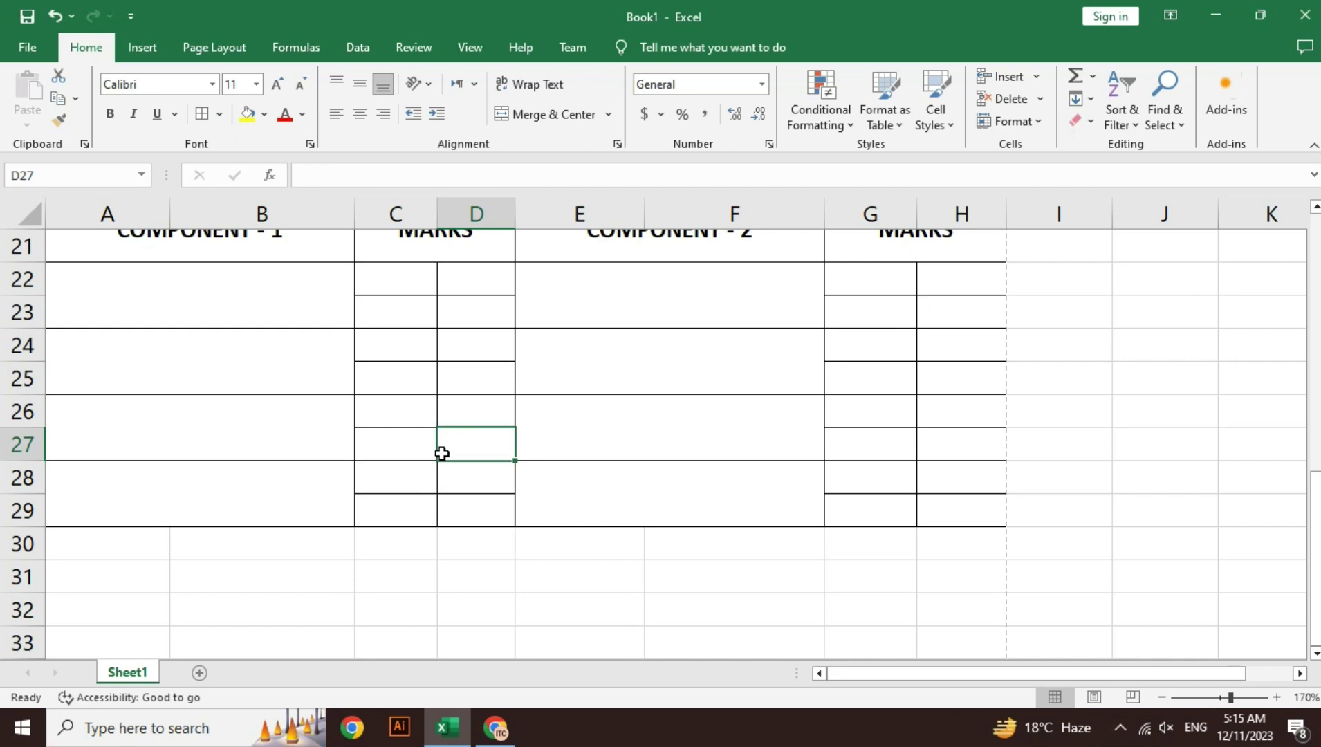
{"action": "left_click", "coordinate": [206, 293]}
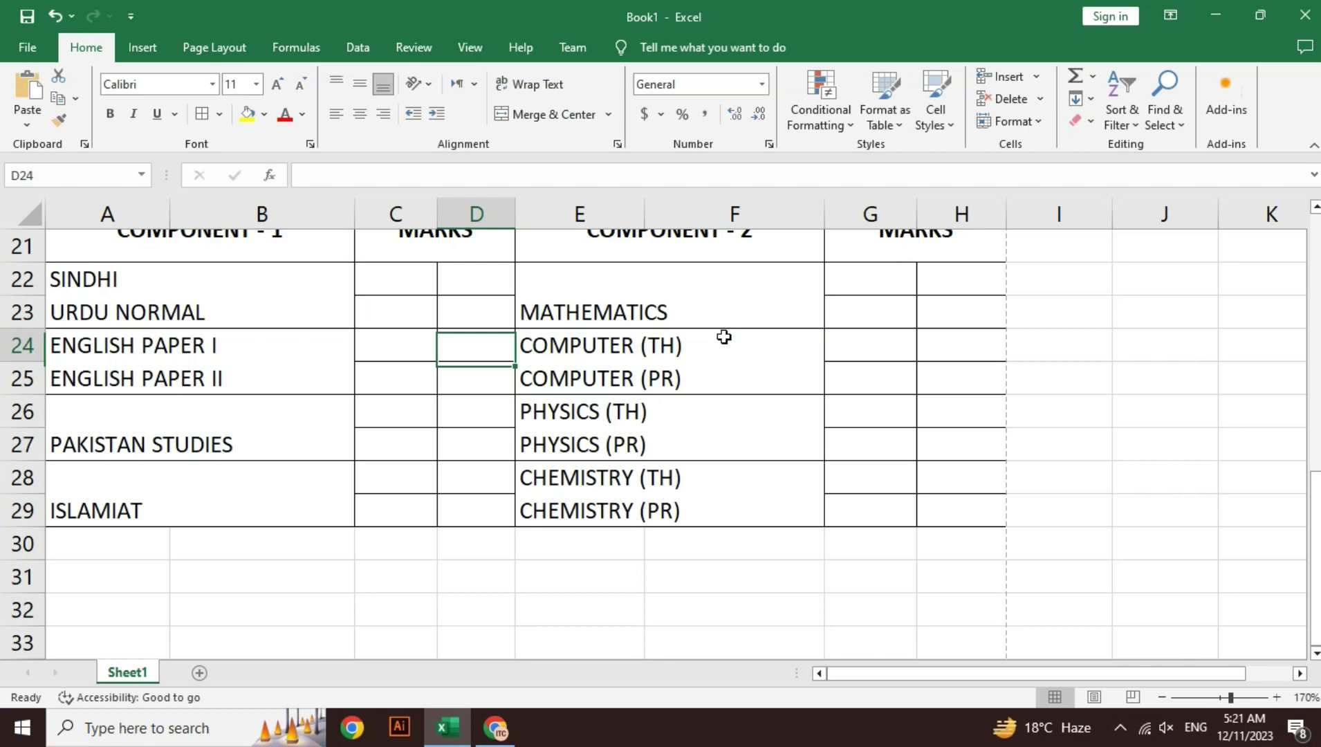
Step: Return to cell C22, the marks cell beside SINDHI
{"action": "key", "text": "Left"}
{"action": "key", "text": "Up"}
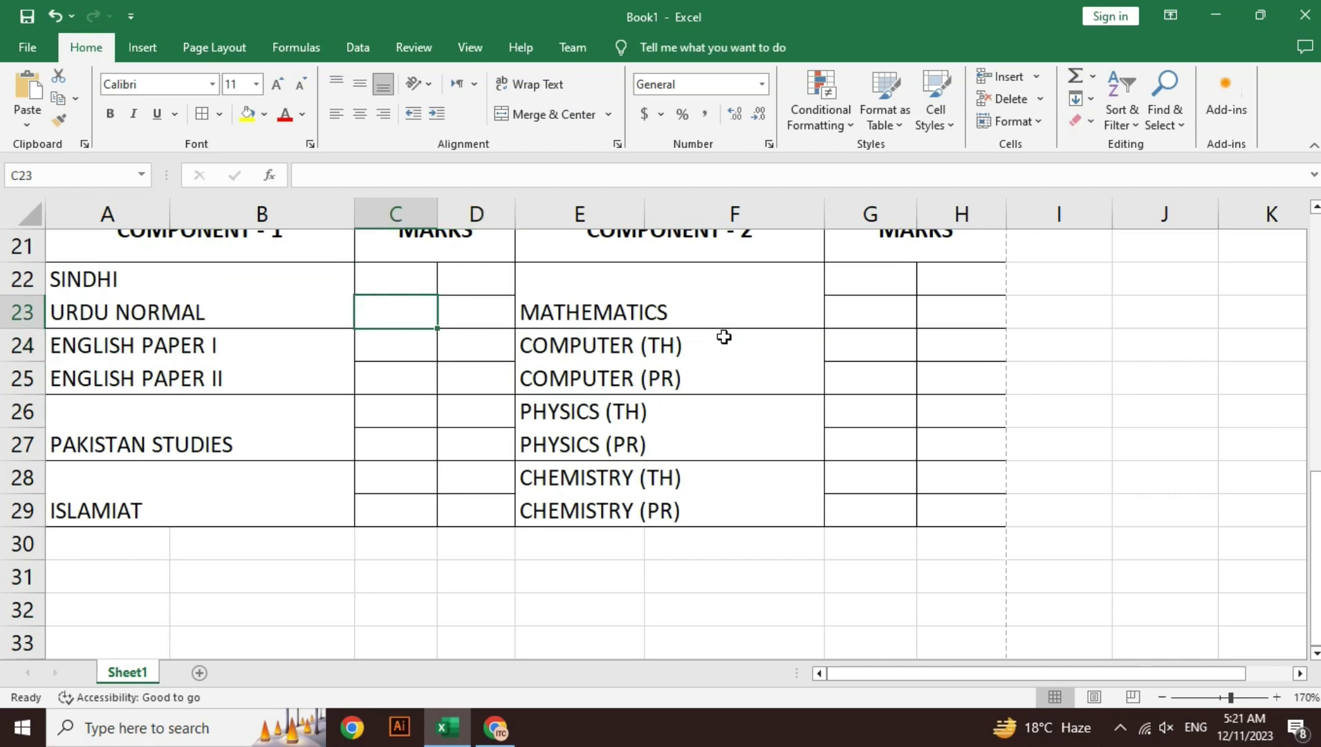
{"action": "key", "text": "Up"}
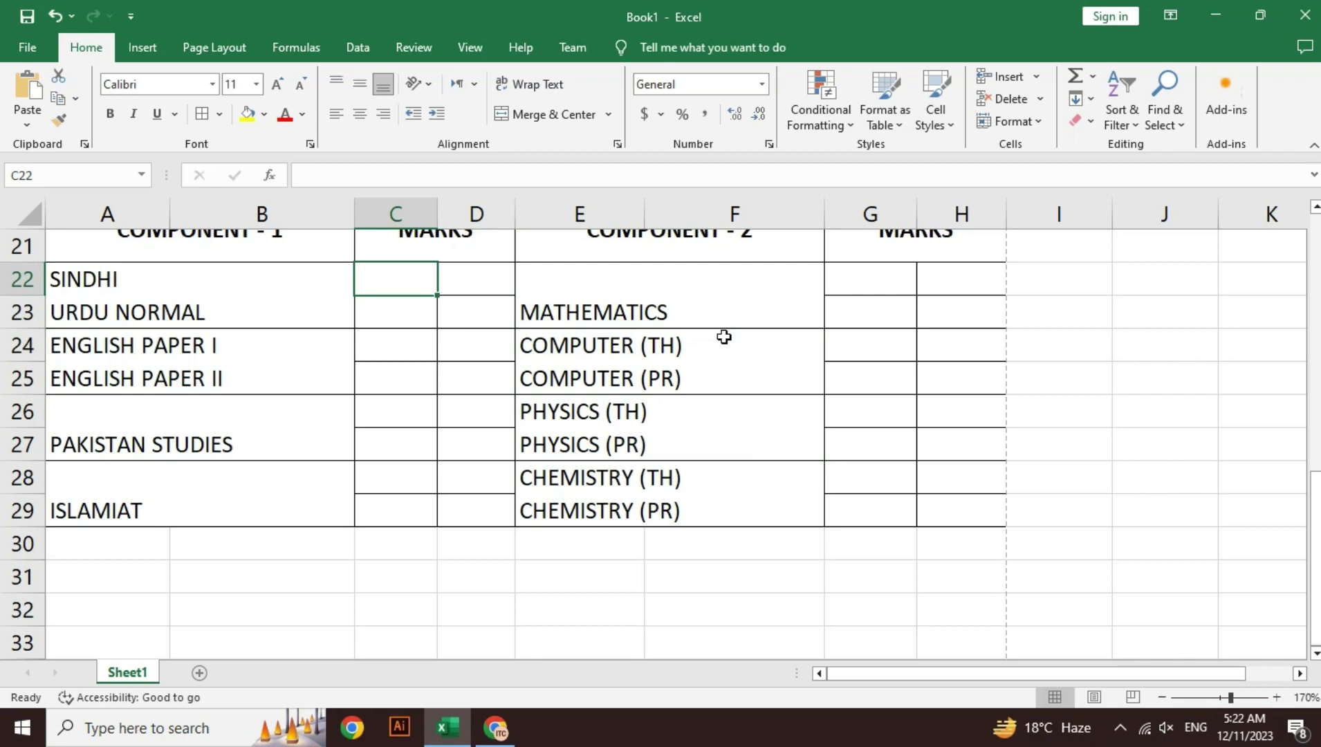
Step: Enter marks 50, 75, 60 and 40 in C22:C25
{"action": "type", "text": "8"}
{"action": "key", "text": "BackSpace"}
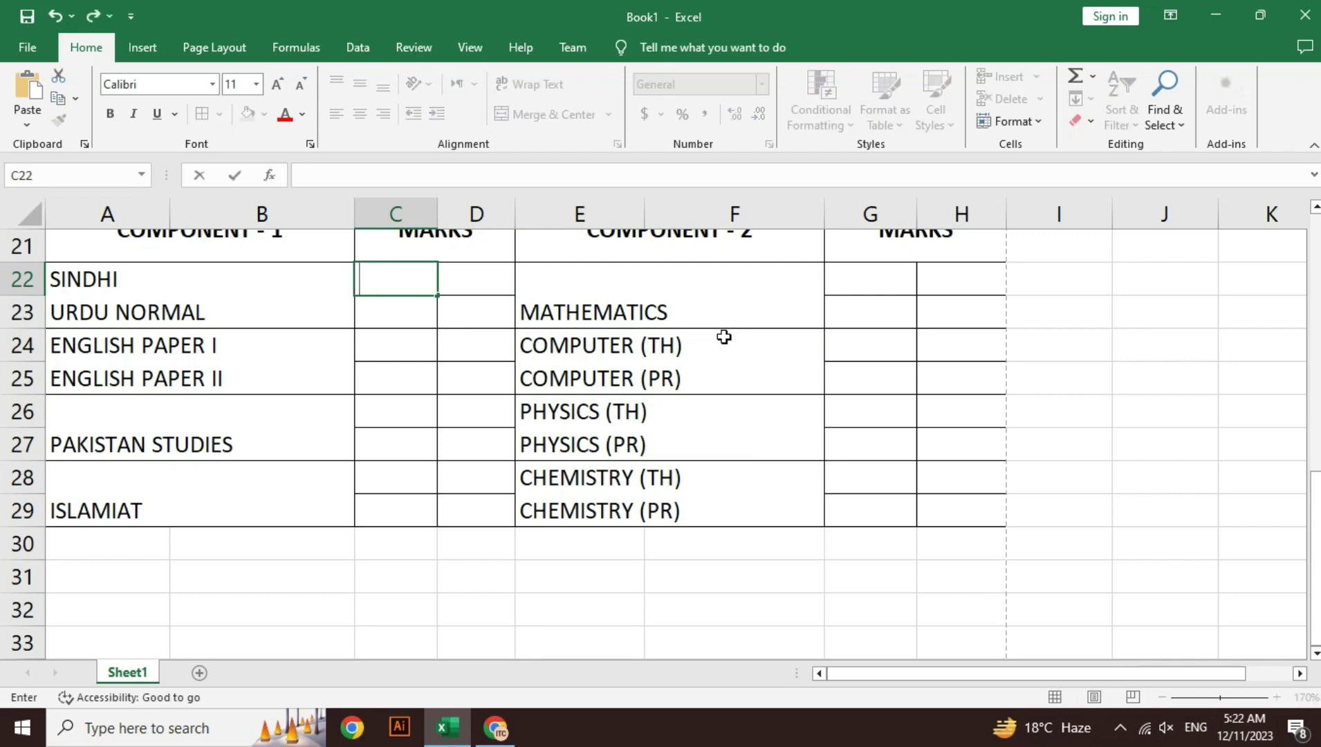
{"action": "type", "text": "50"}
{"action": "key", "text": "Return"}
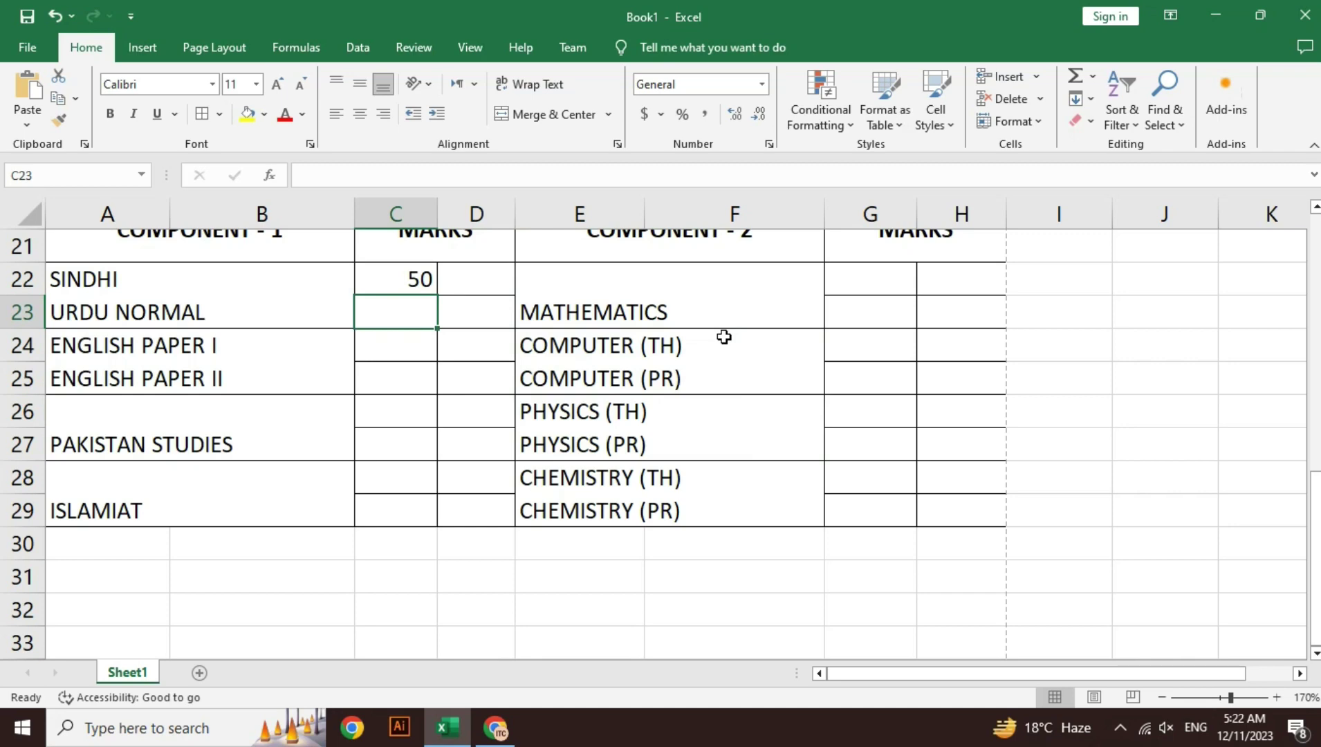
{"action": "type", "text": "7"}
{"action": "type", "text": "5"}
{"action": "key", "text": "Return"}
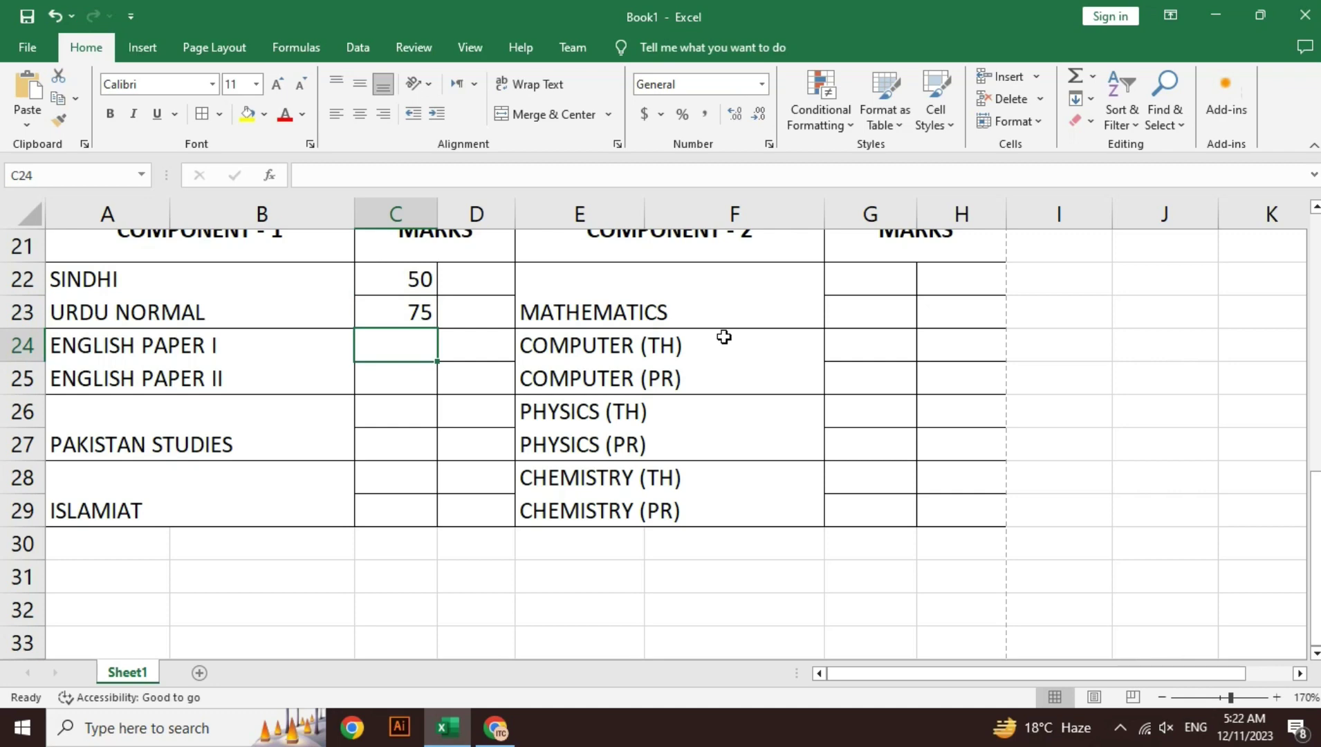
{"action": "type", "text": "60"}
{"action": "key", "text": "Return"}
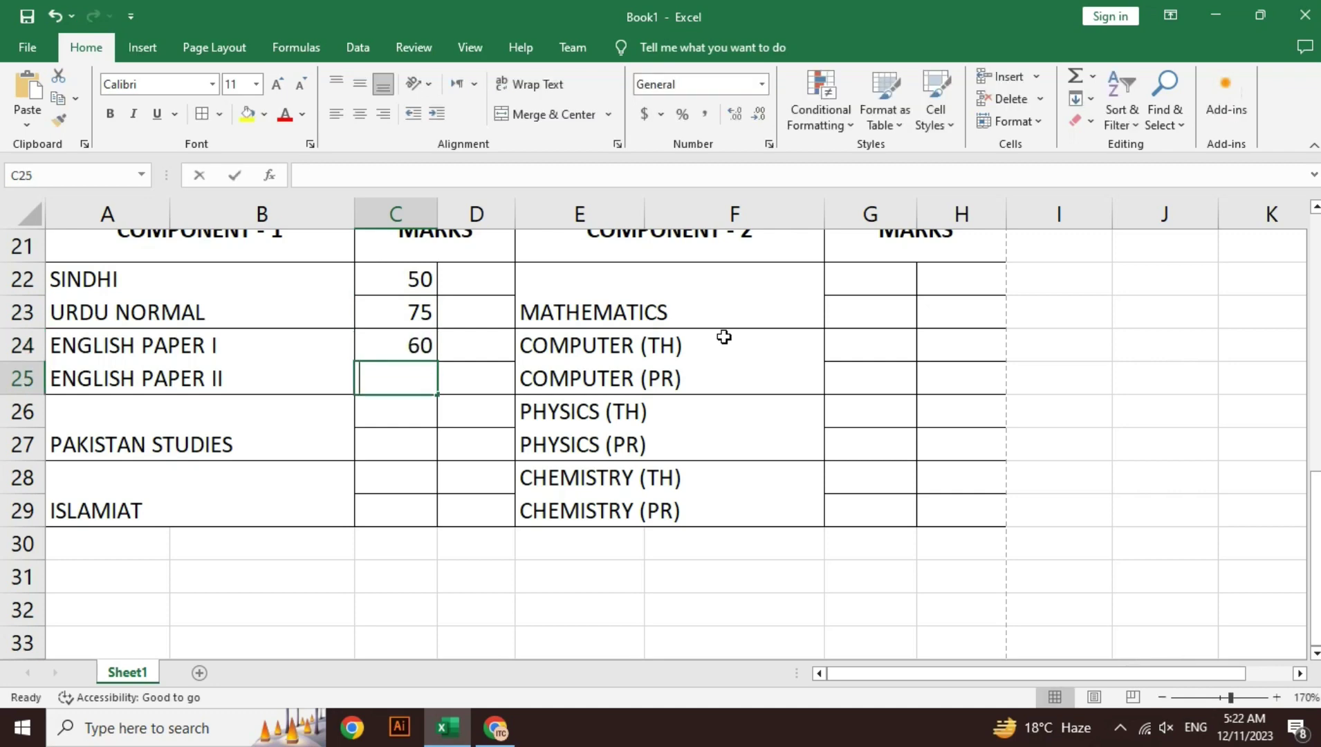
{"action": "type", "text": "40"}
{"action": "key", "text": "Return"}
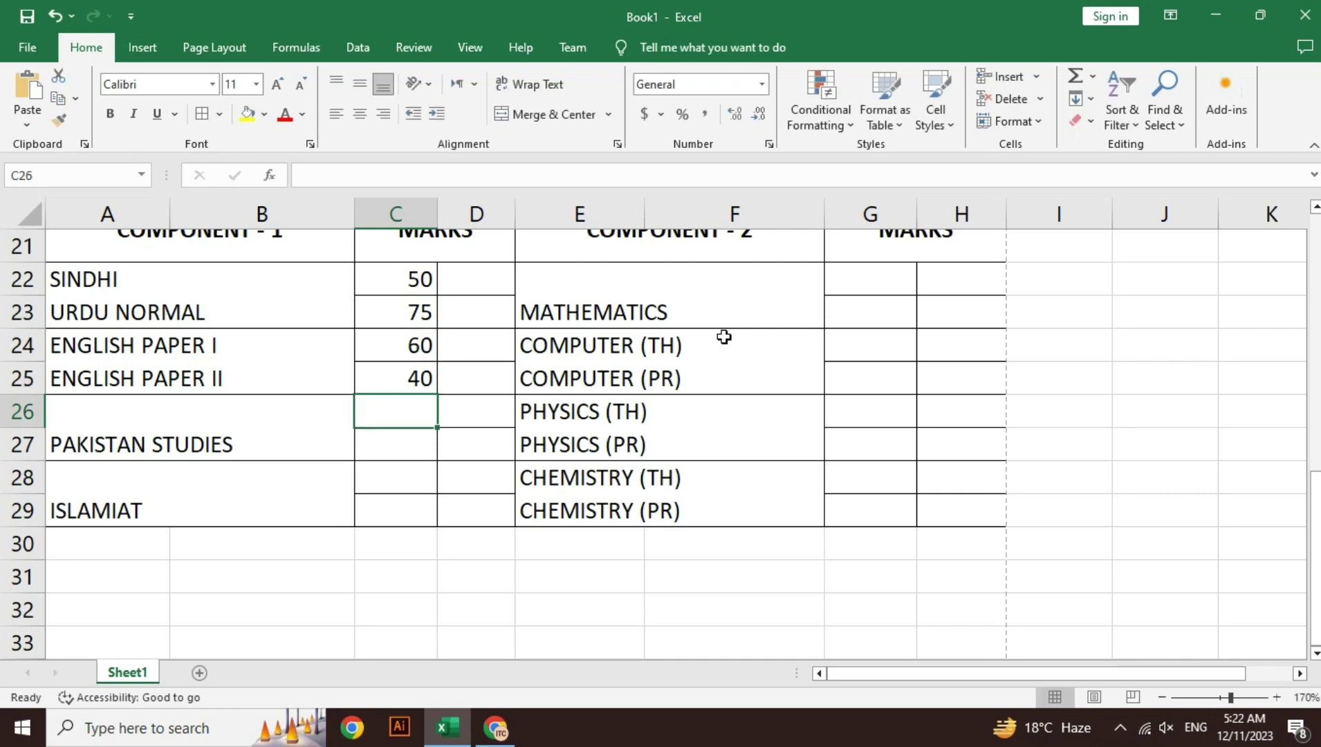
Step: Center the four marks in C22:C25
{"action": "key", "text": "Up"}
{"action": "key", "text": "Up"}
{"action": "key", "text": "Up"}
{"action": "key", "text": "Up"}
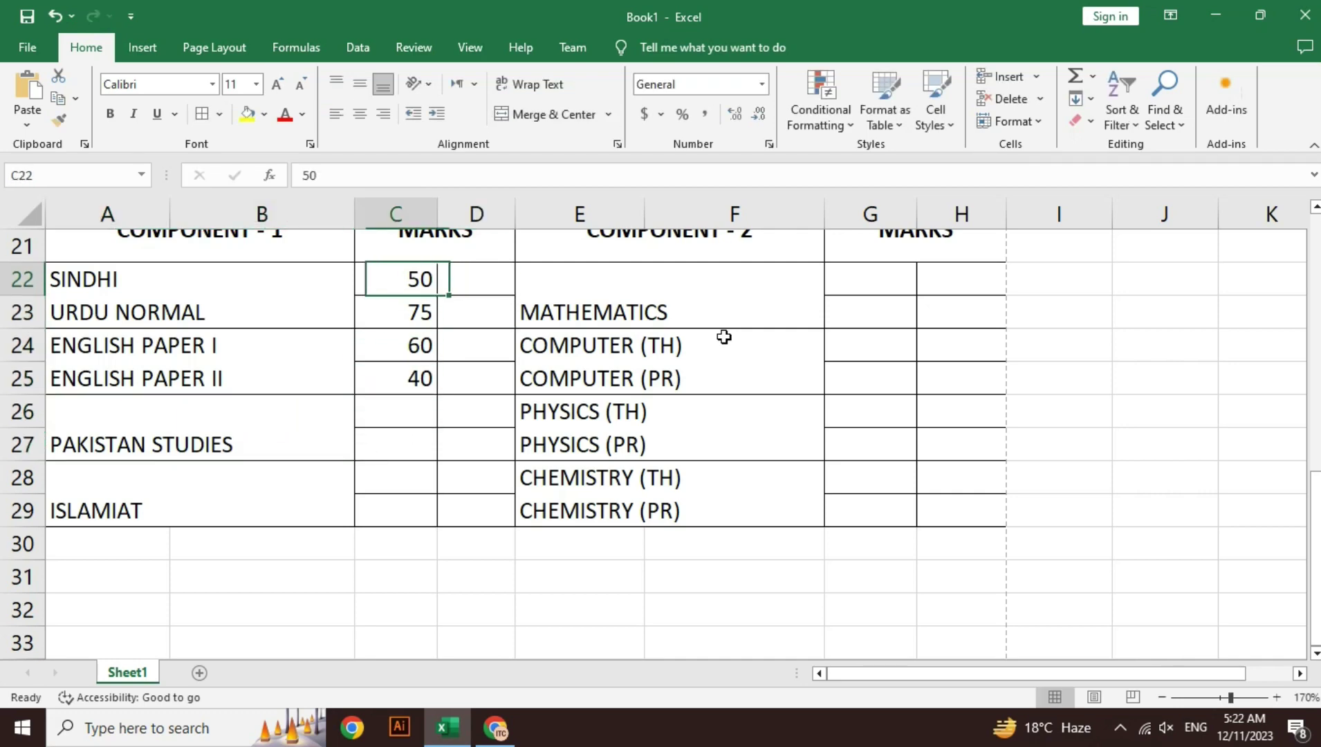
{"action": "key", "text": "shift+Down"}
{"action": "key", "text": "shift+Down"}
{"action": "key", "text": "shift+Down"}
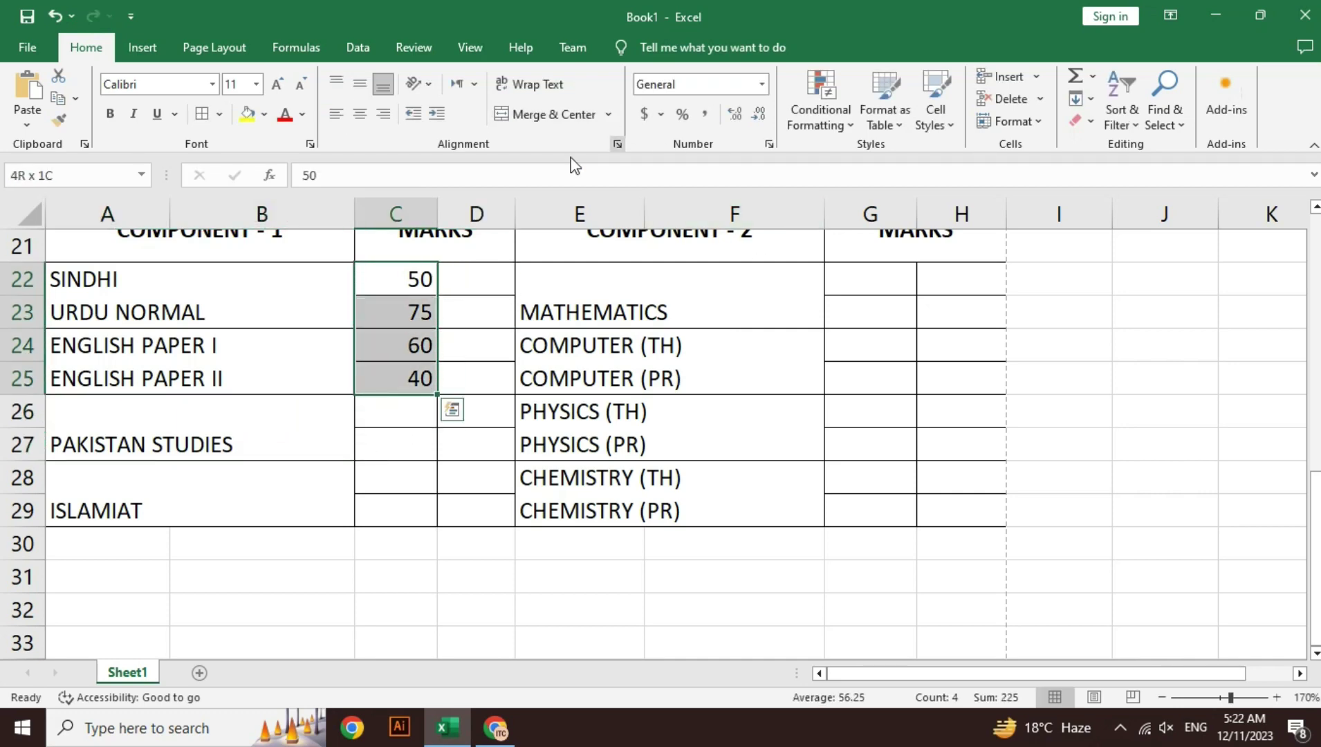
{"action": "left_click", "coordinate": [360, 114]}
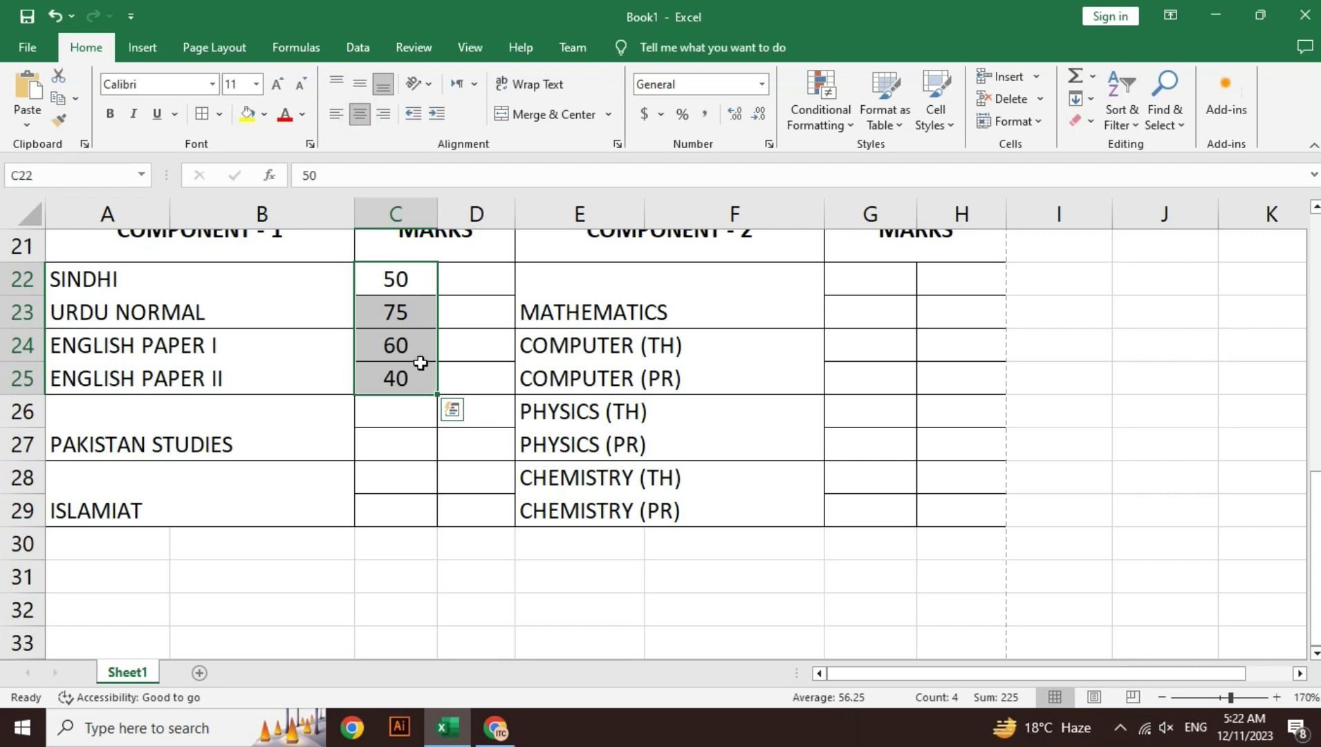
{"action": "left_click", "coordinate": [464, 280]}
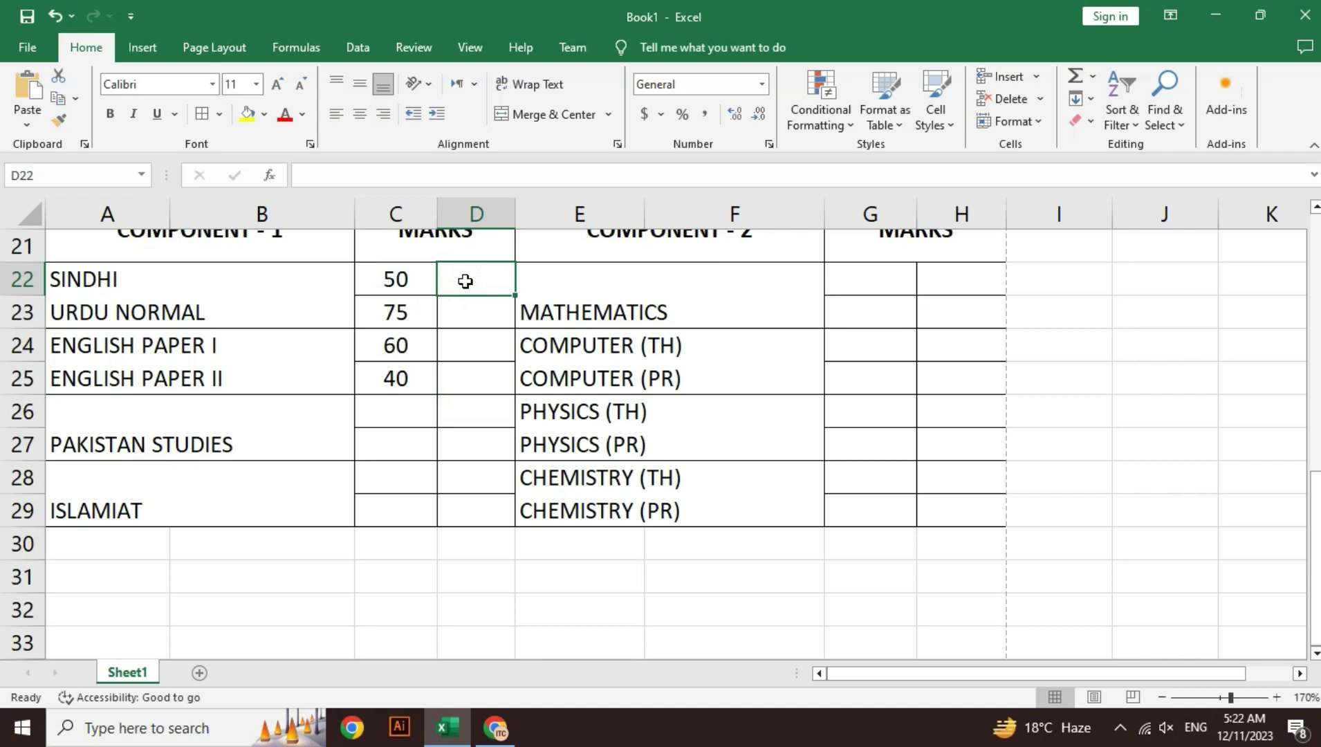
Step: Enter 150 in D23, 150 in D25 and 100 in D24
{"action": "key", "text": "Left"}
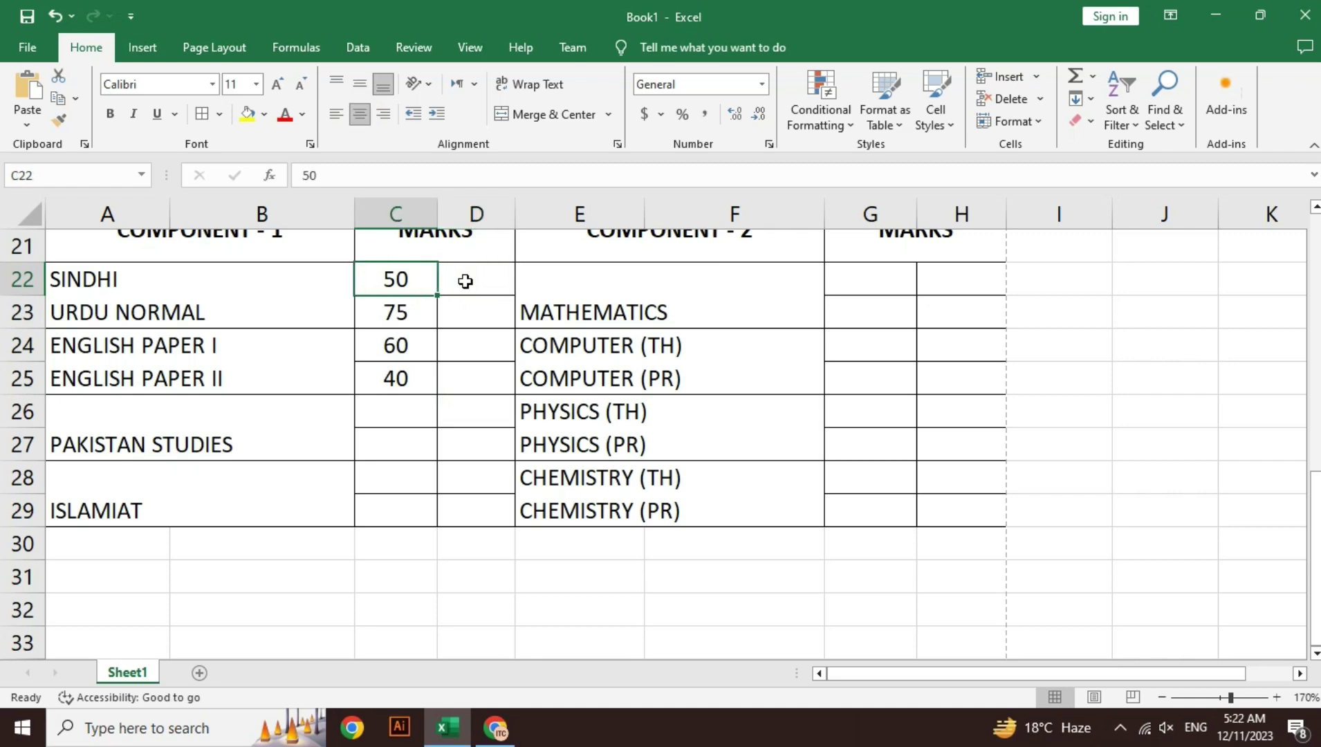
{"action": "key", "text": "shift+Down"}
{"action": "key", "text": "Right"}
{"action": "key", "text": "Down"}
{"action": "type", "text": "1"}
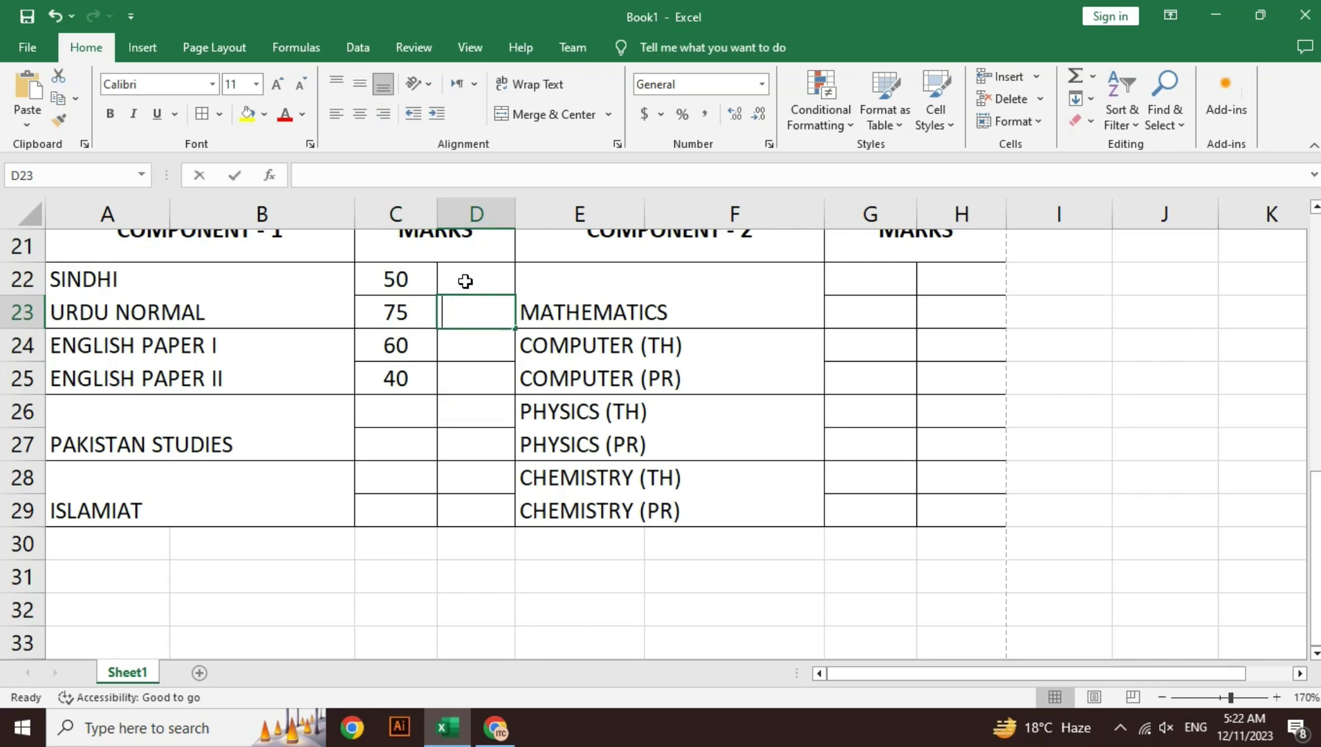
{"action": "type", "text": "50"}
{"action": "key", "text": "Return"}
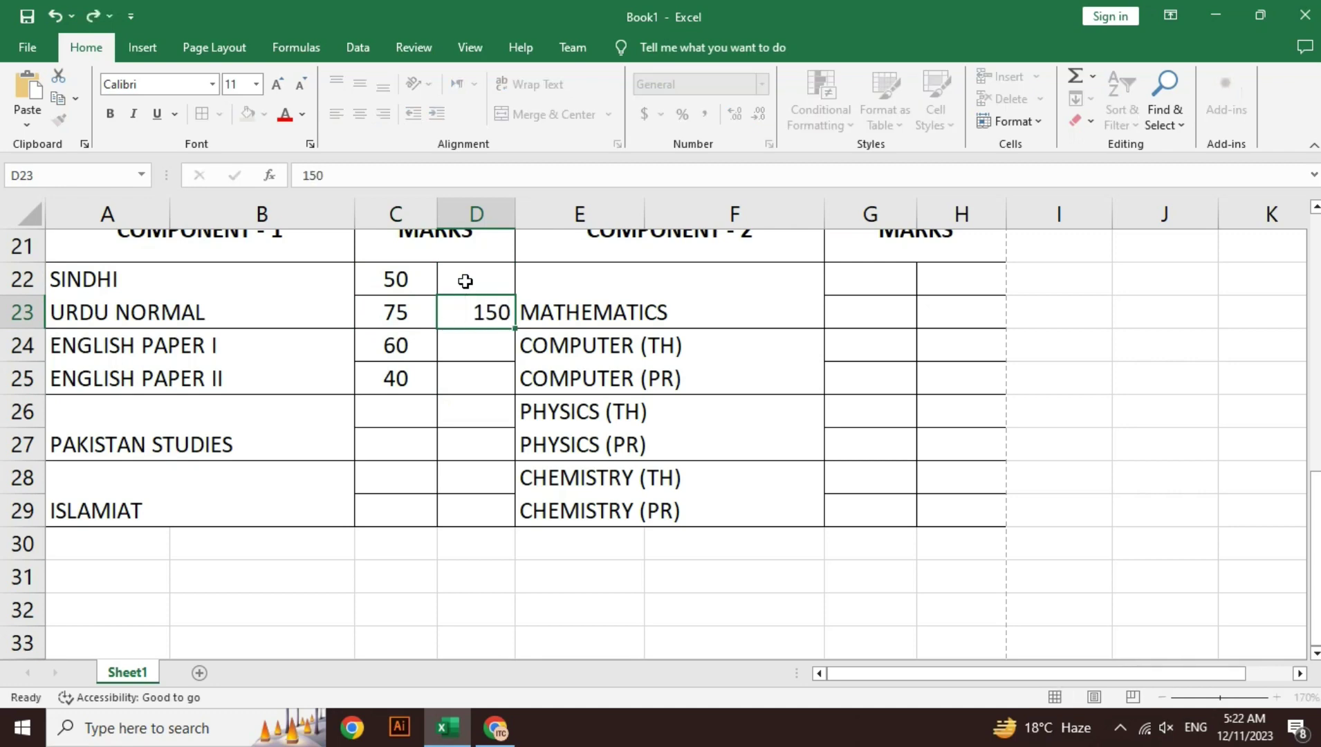
{"action": "key", "text": "Down"}
{"action": "type", "text": "150"}
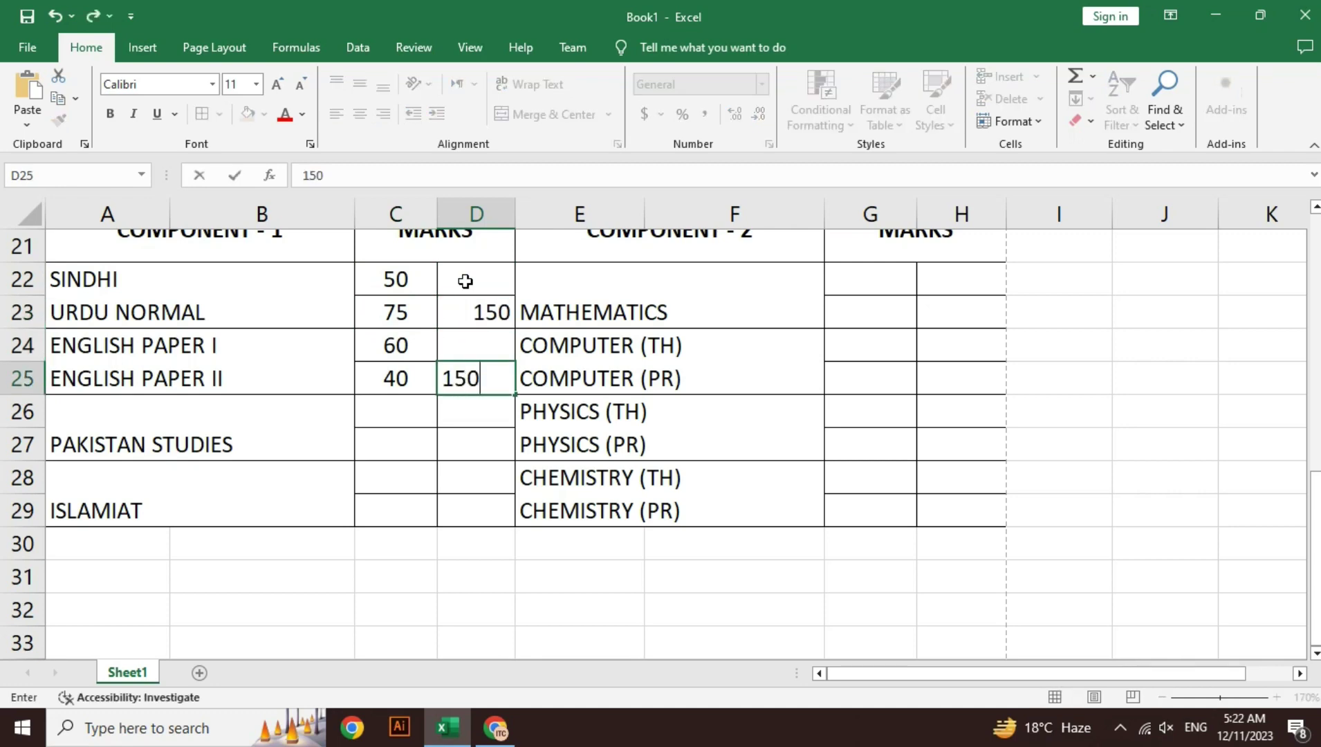
{"action": "key", "text": "Left"}
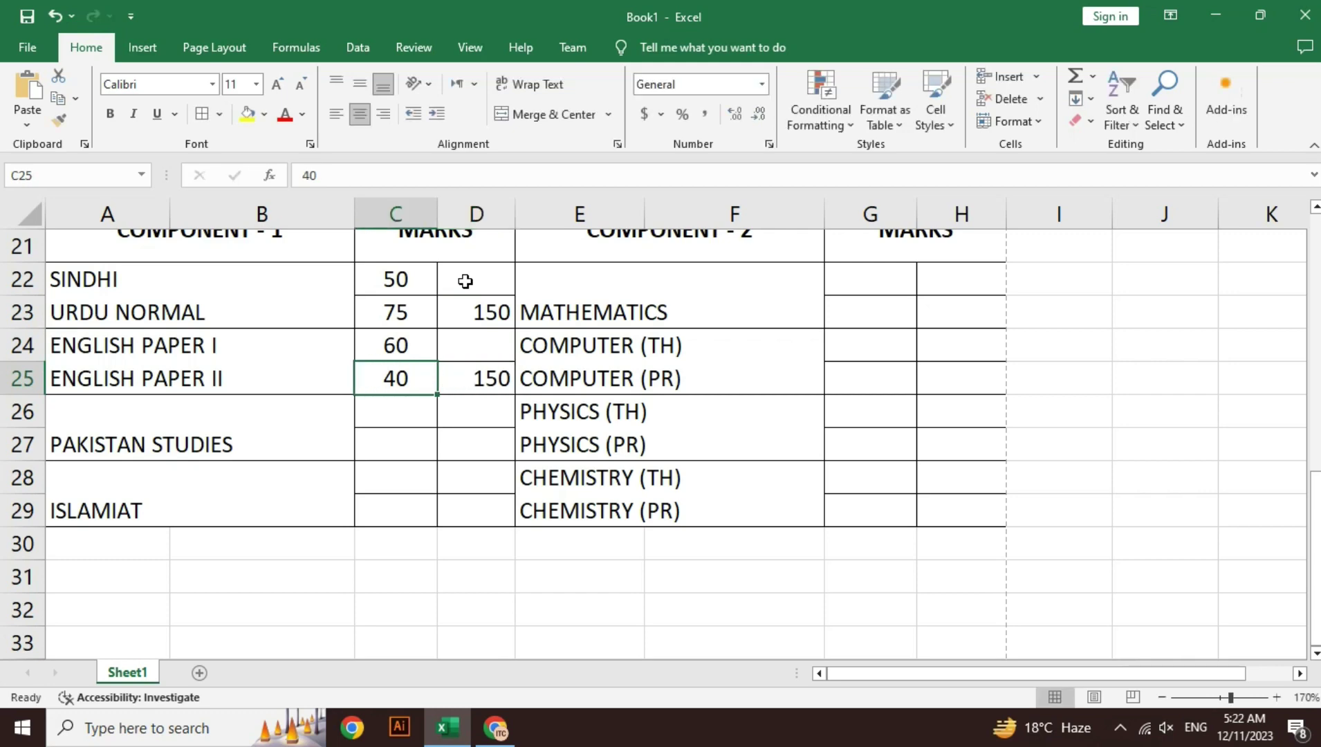
{"action": "key", "text": "shift+Up"}
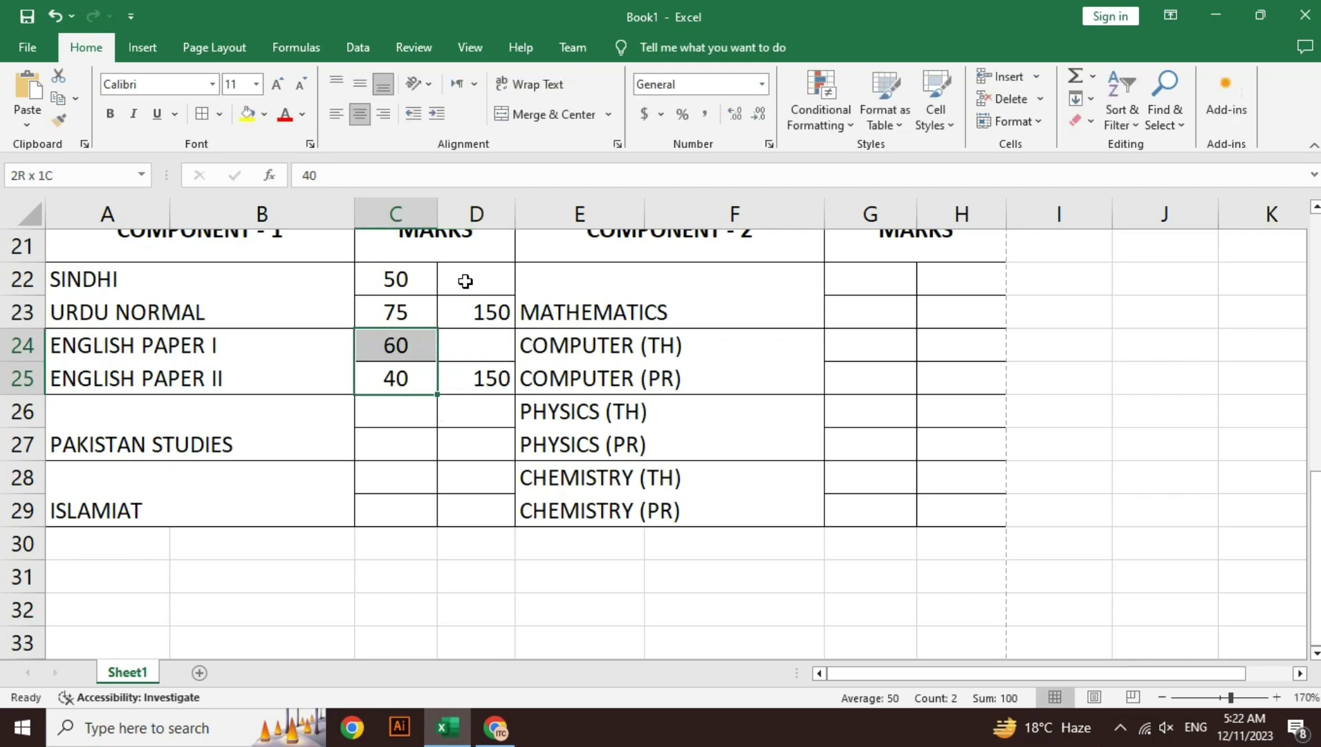
{"action": "key", "text": "Right"}
{"action": "key", "text": "Up"}
{"action": "type", "text": "100"}
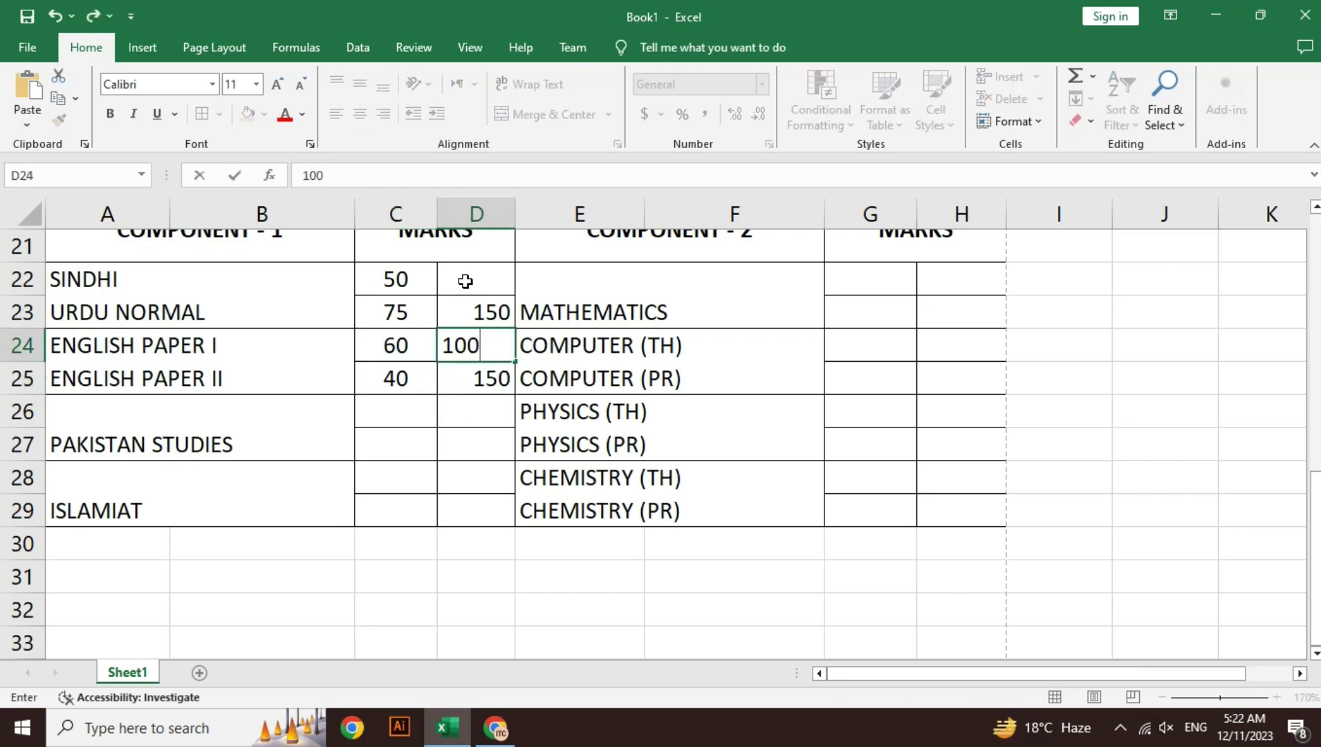
{"action": "left_click", "coordinate": [465, 281]}
Step: Enter 125 in D22 and left-align the 150 in D23
{"action": "key", "text": "Left"}
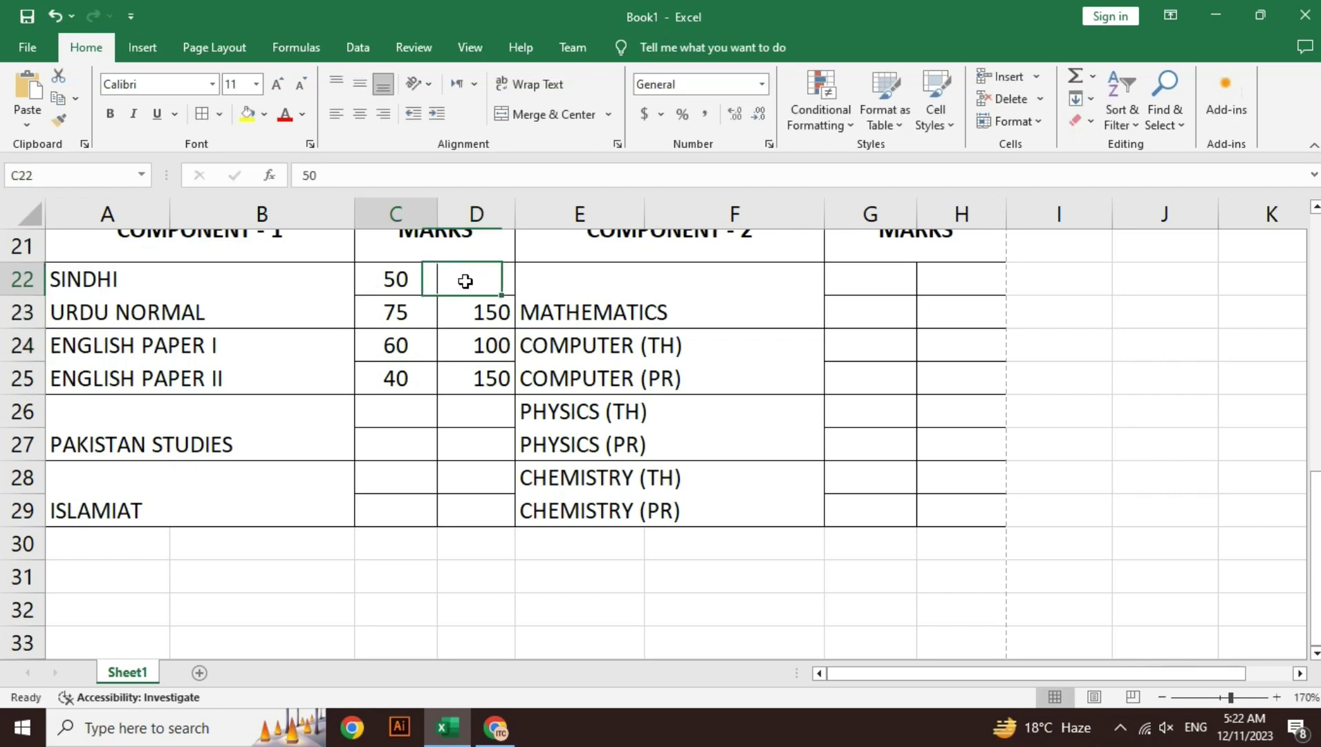
{"action": "key", "text": "shift+Down"}
{"action": "key", "text": "ctrl+c"}
{"action": "key", "text": "Right"}
{"action": "key", "text": "Escape"}
{"action": "type", "text": "1"}
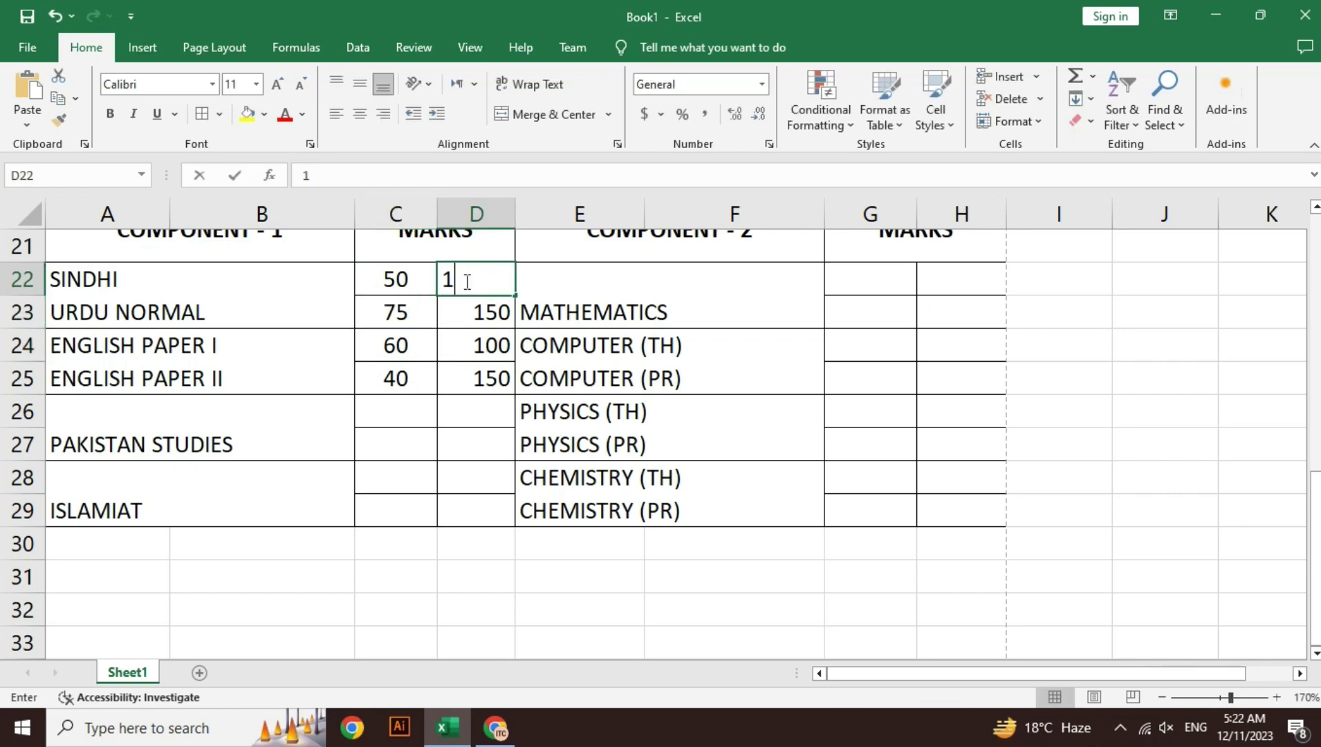
{"action": "type", "text": "25"}
{"action": "key", "text": "Return"}
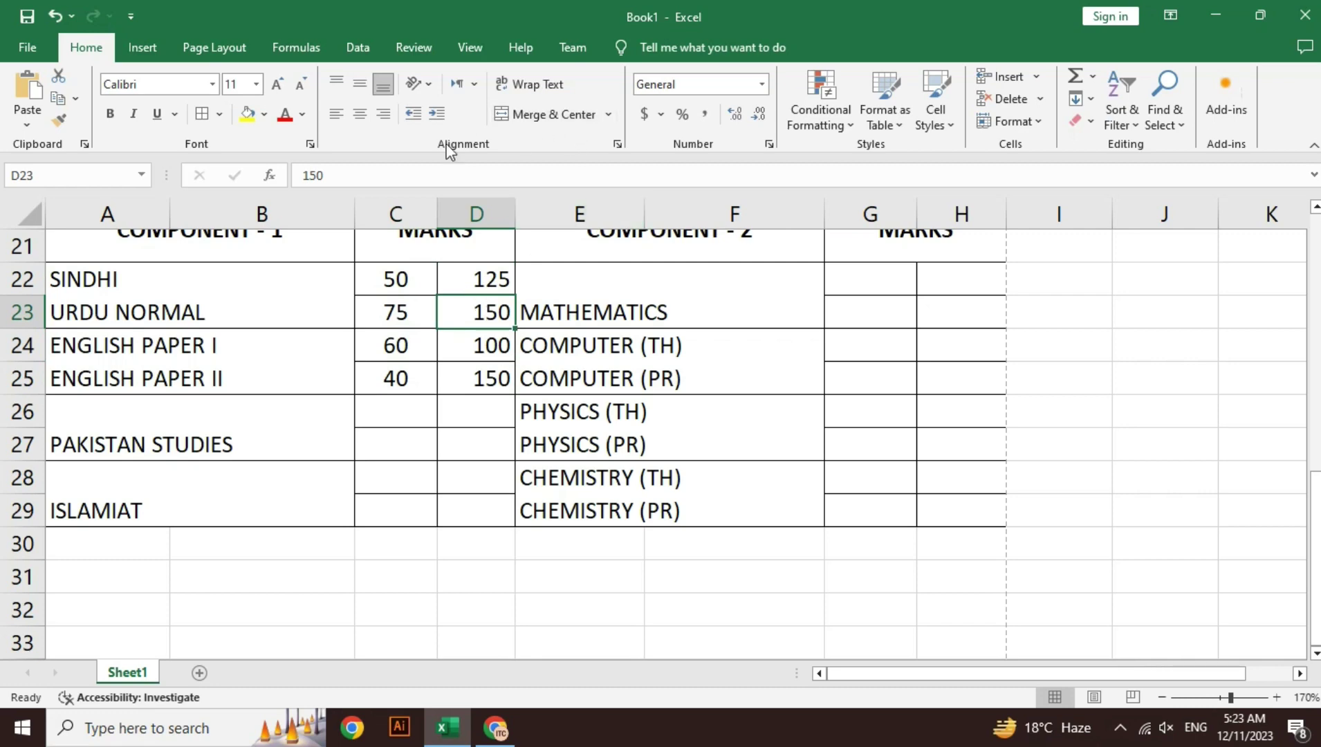
{"action": "left_click", "coordinate": [337, 113]}
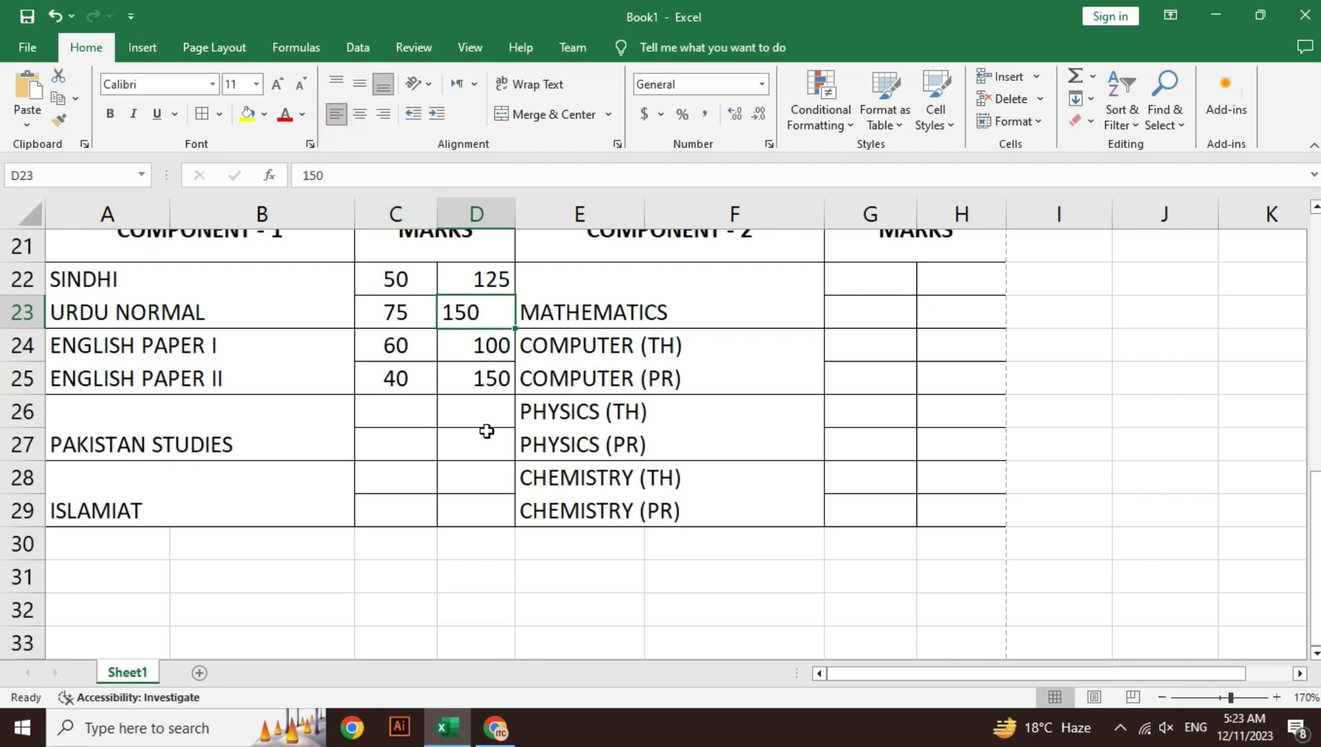
{"action": "left_click", "coordinate": [484, 382]}
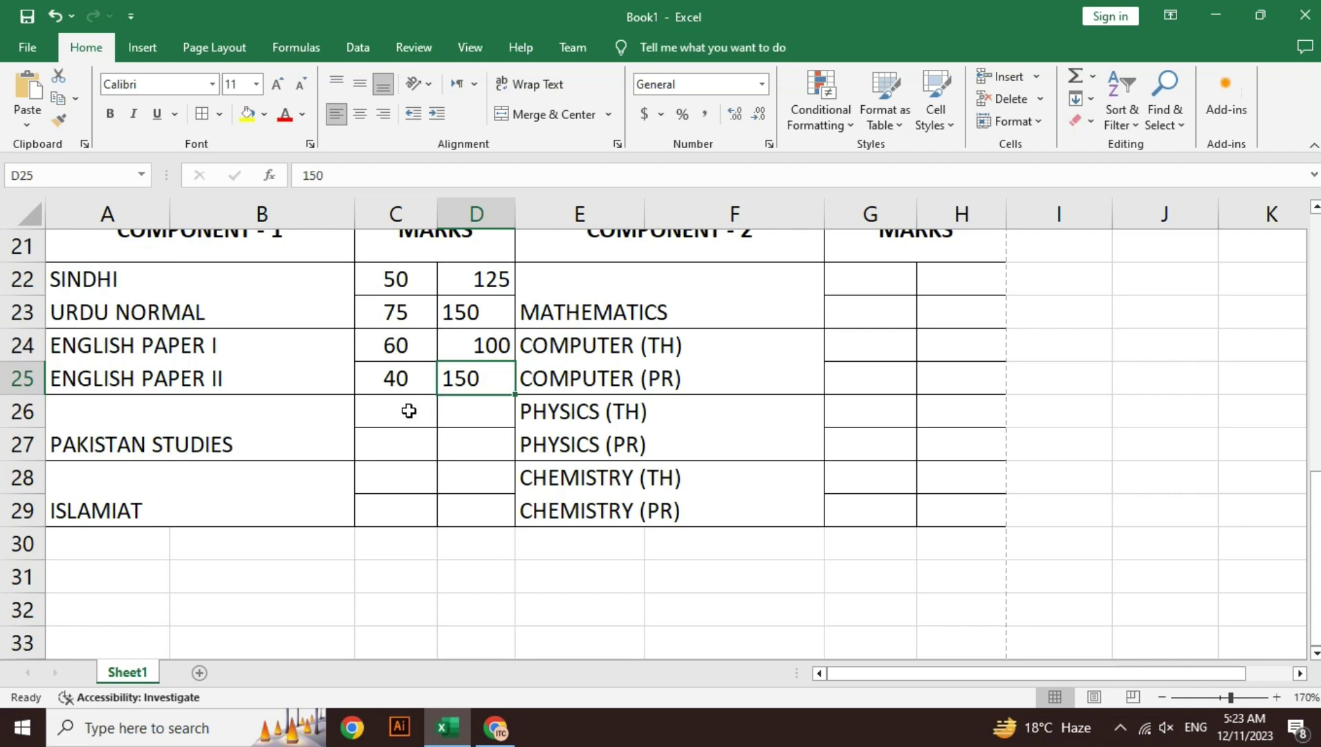
Step: Merge PAKISTAN STUDIES across A26:C27 and enter 75 in D27 and 70 in D26
{"action": "left_click_drag", "start_coordinate": [344, 414], "coordinate": [431, 450]}
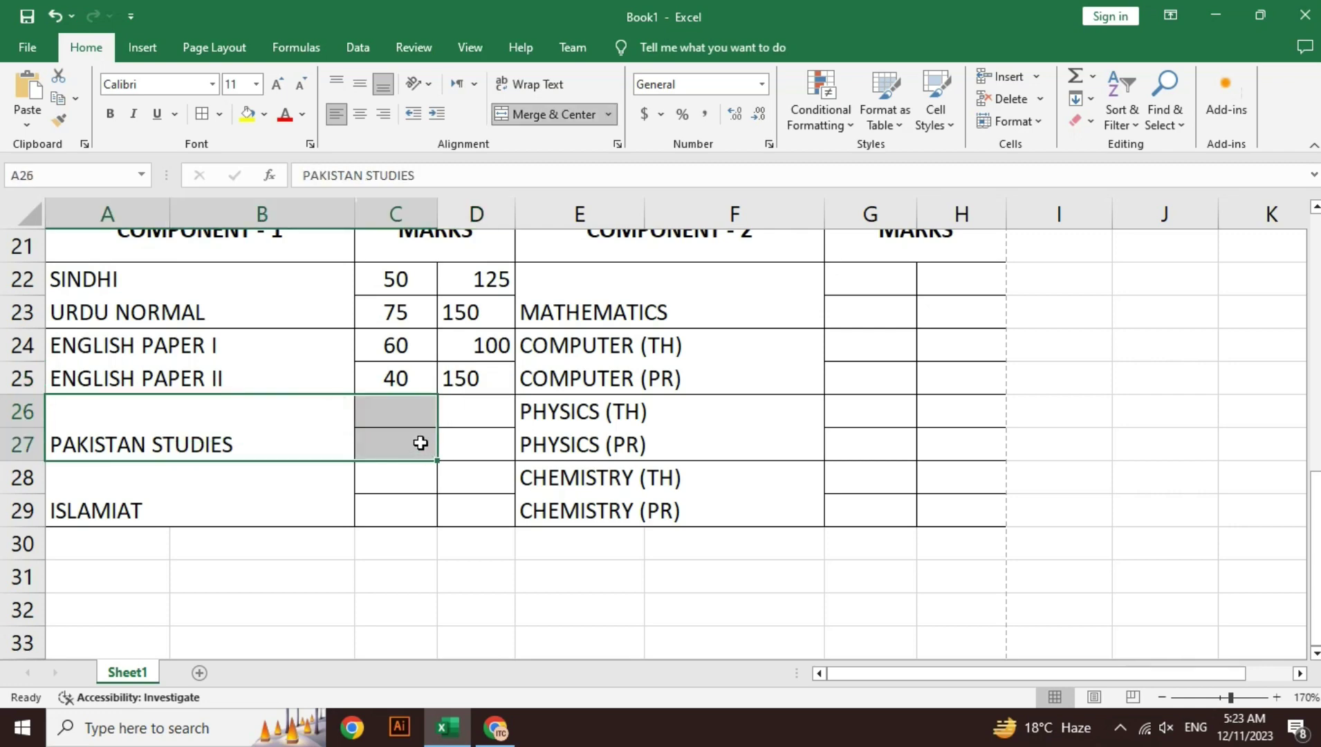
{"action": "left_click", "coordinate": [562, 116]}
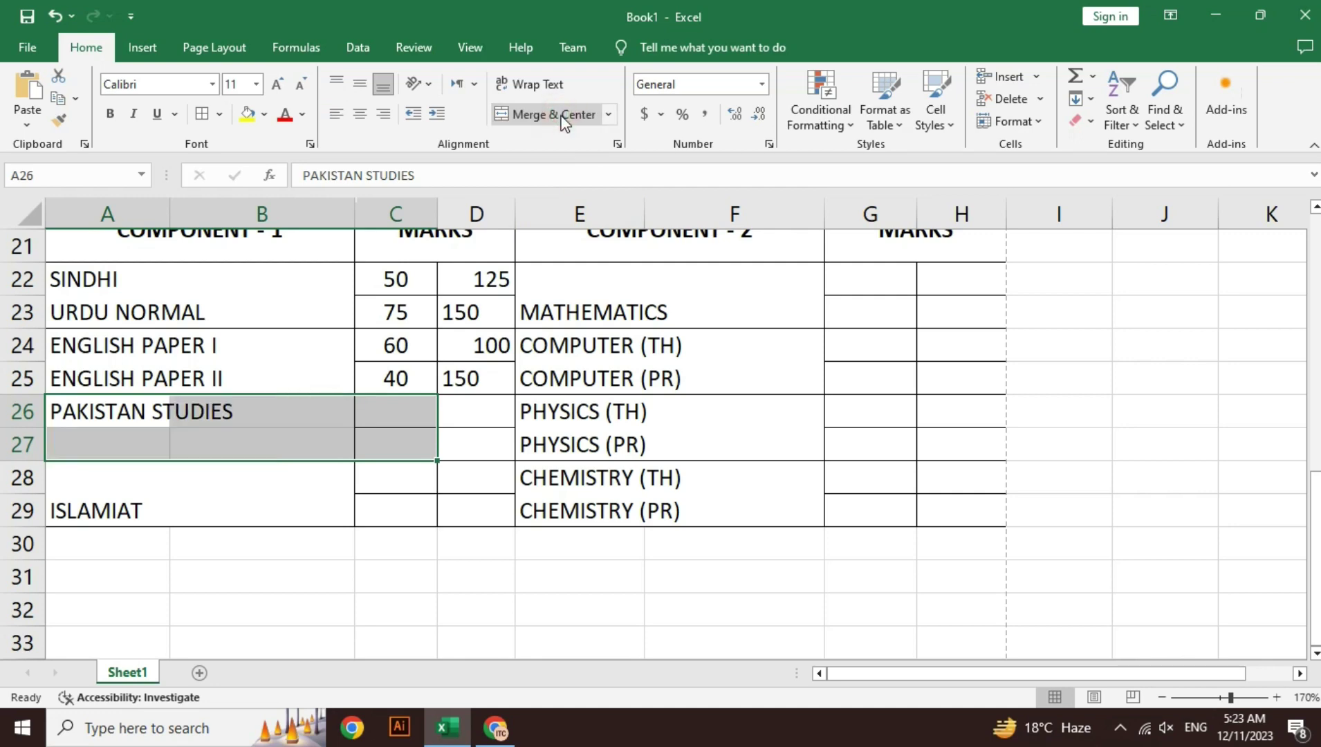
{"action": "left_click", "coordinate": [561, 117]}
{"action": "key", "text": "Tab"}
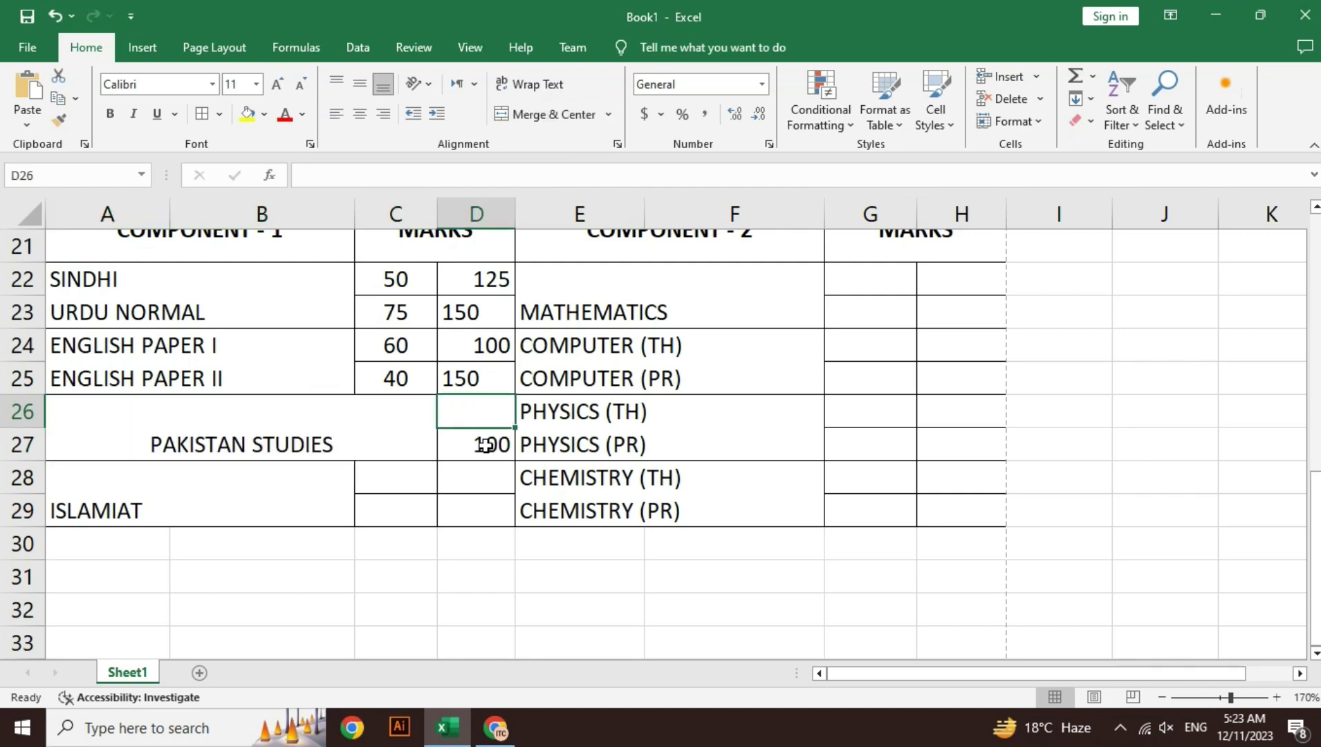
{"action": "left_click", "coordinate": [486, 445]}
{"action": "type", "text": "7"}
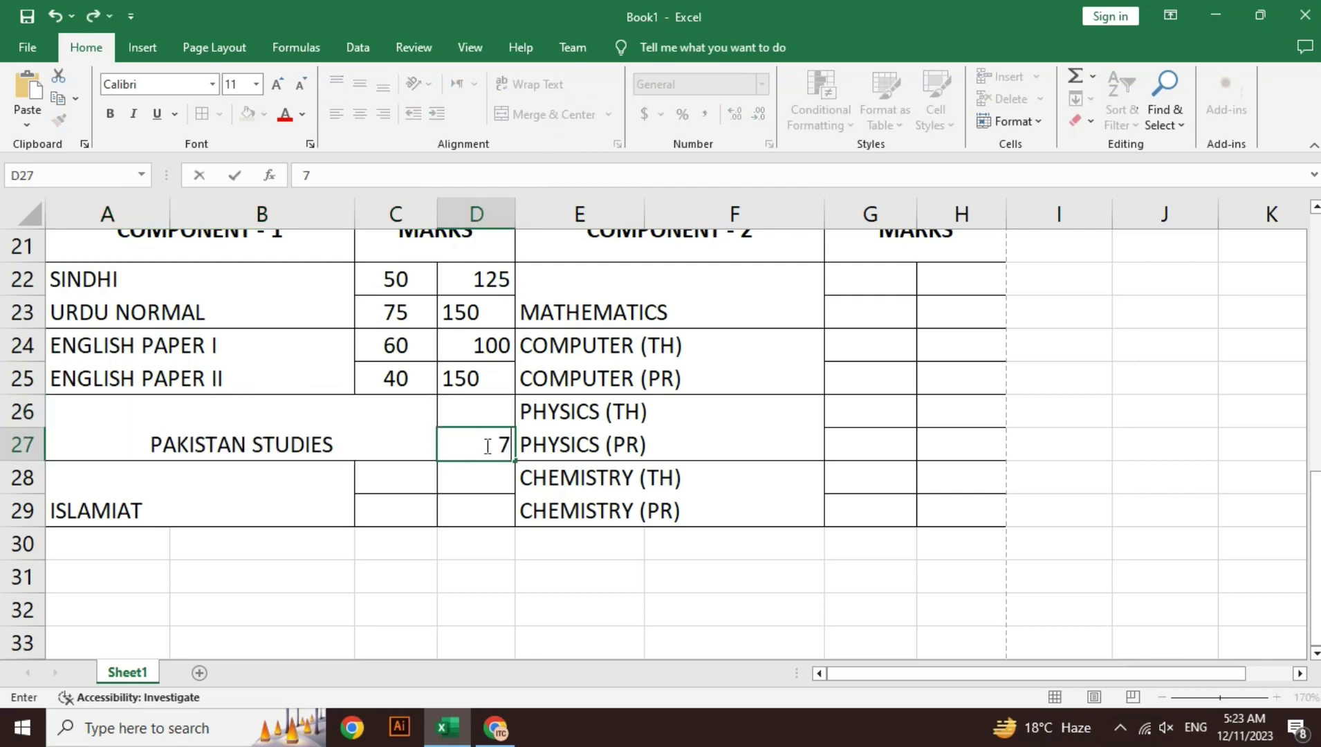
{"action": "type", "text": "5"}
{"action": "key", "text": "Return"}
{"action": "key", "text": "Up"}
{"action": "key", "text": "Up"}
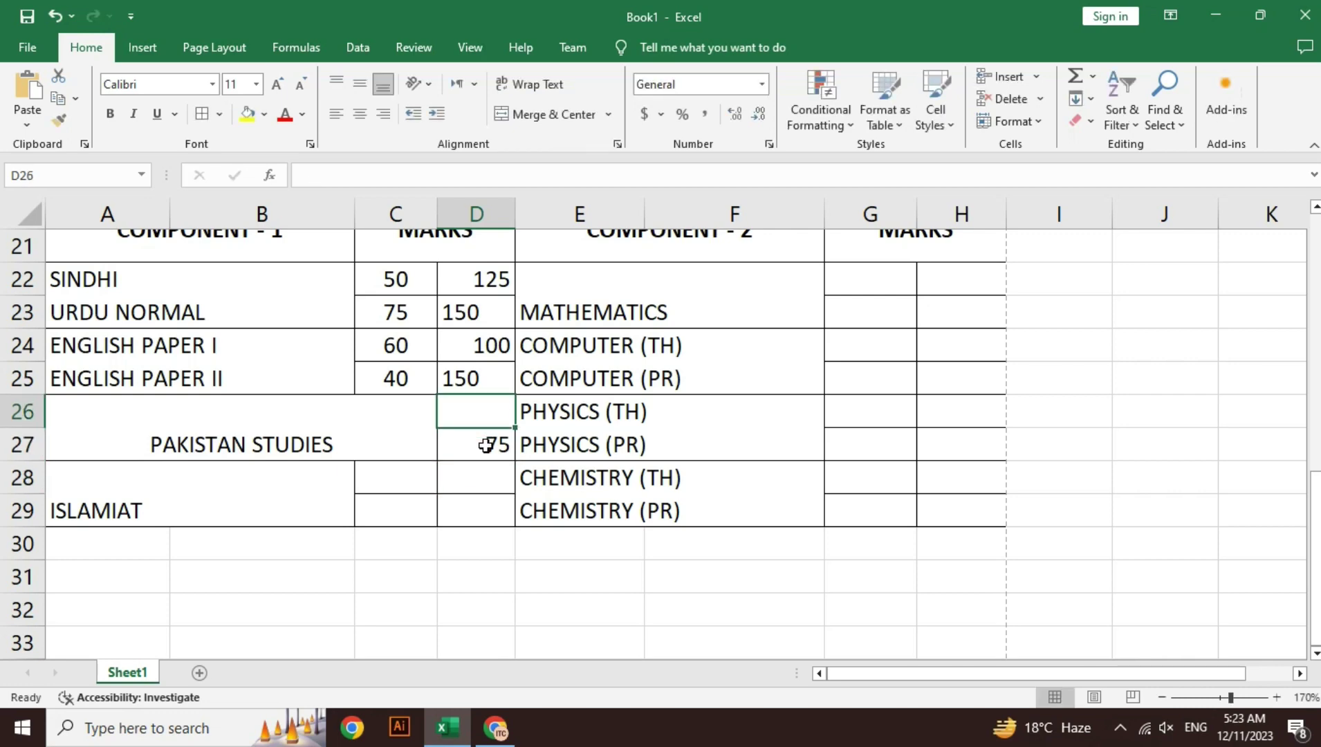
{"action": "type", "text": "70"}
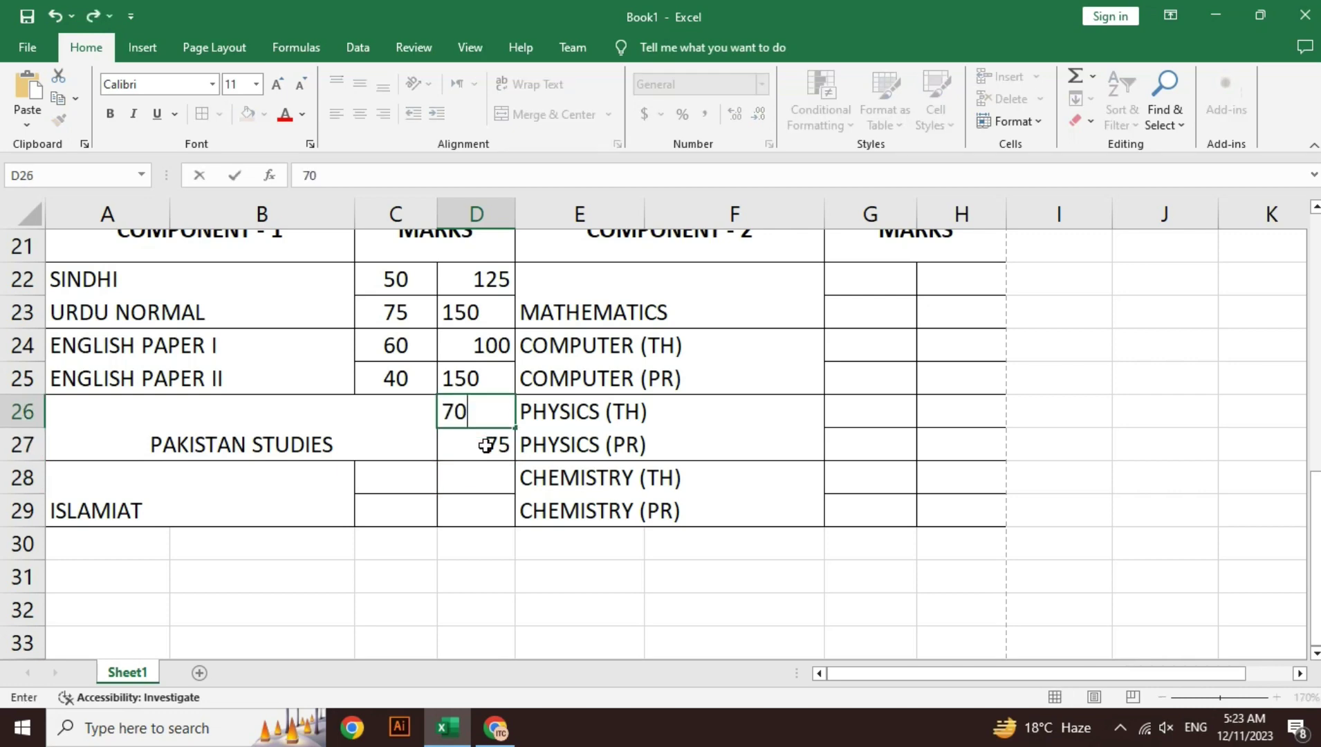
{"action": "key", "text": "Return"}
{"action": "key", "text": "Return"}
Step: Merge ISLAMIAT across A28:C29 and left-align both subject blocks
{"action": "key", "text": "Left"}
{"action": "key", "text": "Left"}
{"action": "key", "text": "shift+Right"}
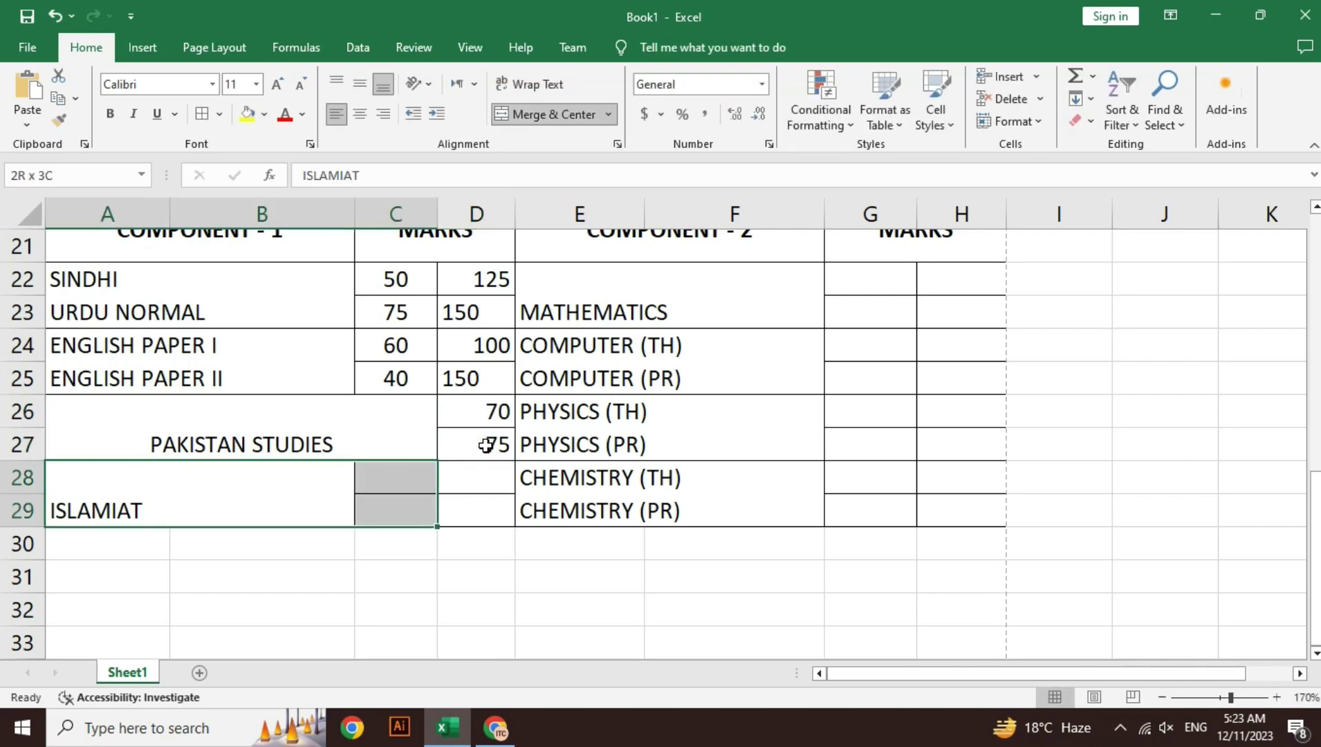
{"action": "left_click", "coordinate": [562, 113]}
{"action": "left_click", "coordinate": [562, 114]}
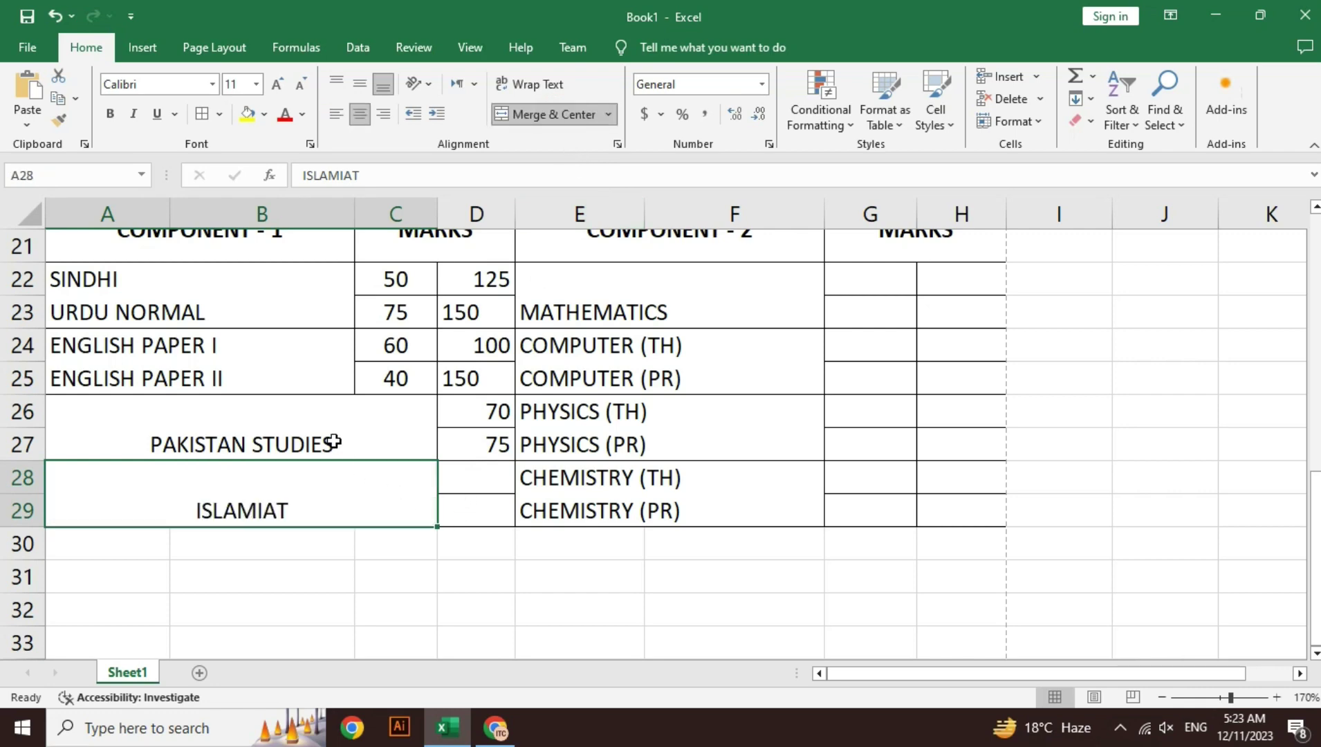
{"action": "left_click_drag", "start_coordinate": [333, 441], "coordinate": [335, 496]}
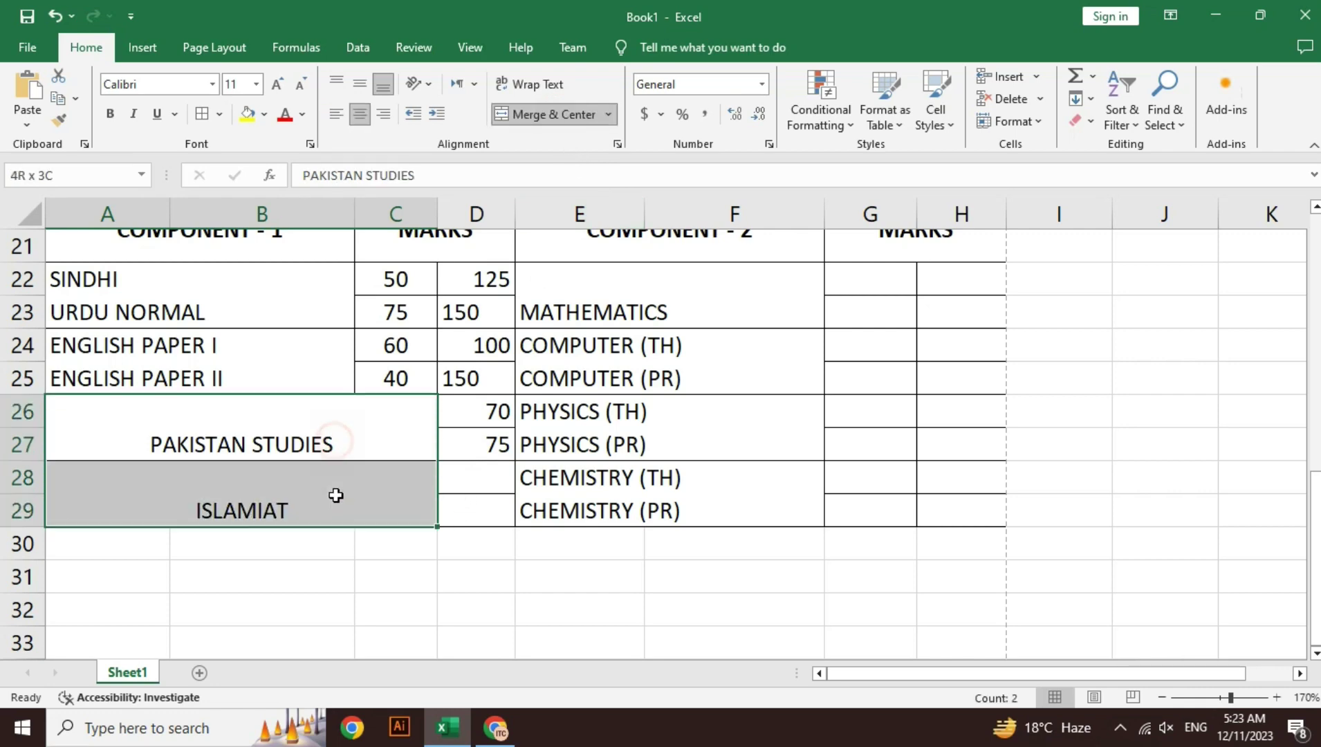
{"action": "left_click", "coordinate": [337, 115]}
Step: Enter 75 in D29 and 68 in D28, then left-align D27 and D29
{"action": "left_click", "coordinate": [482, 483]}
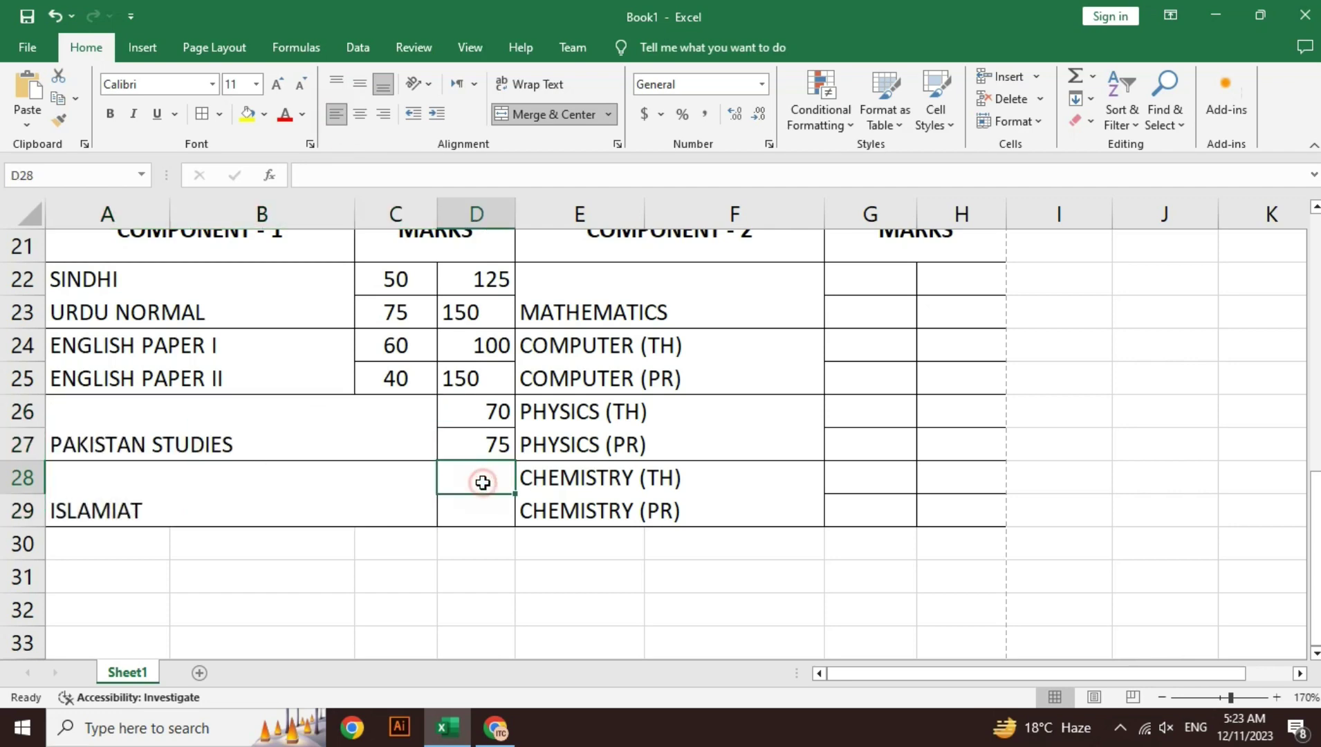
{"action": "left_click", "coordinate": [491, 517]}
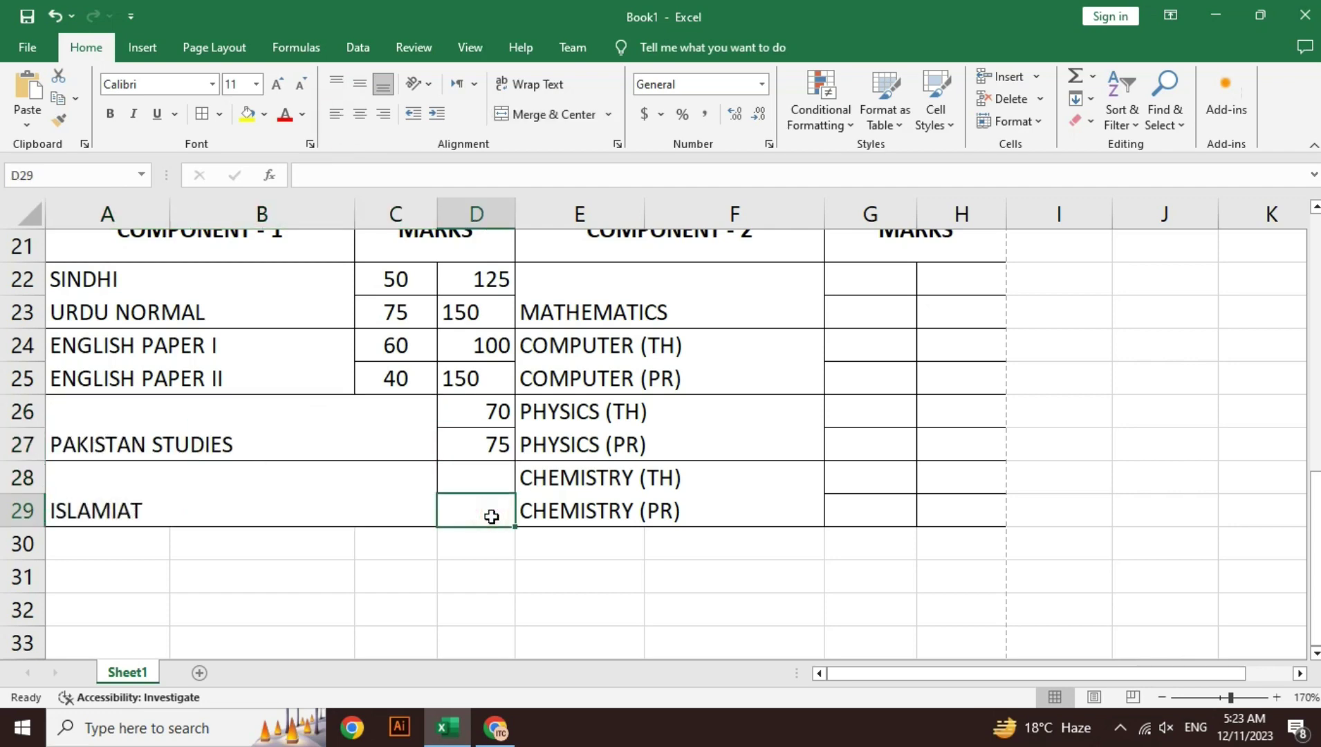
{"action": "type", "text": "75"}
{"action": "key", "text": "Up"}
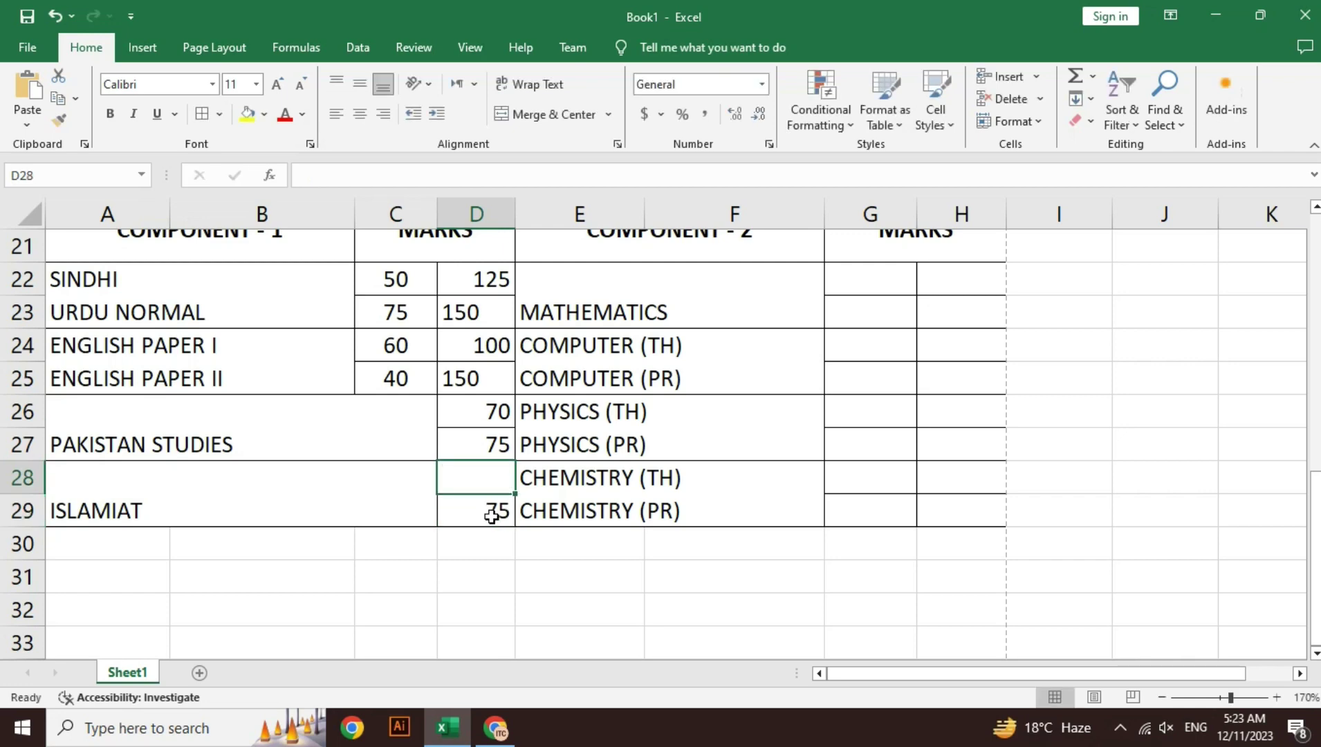
{"action": "type", "text": "68"}
{"action": "key", "text": "Return"}
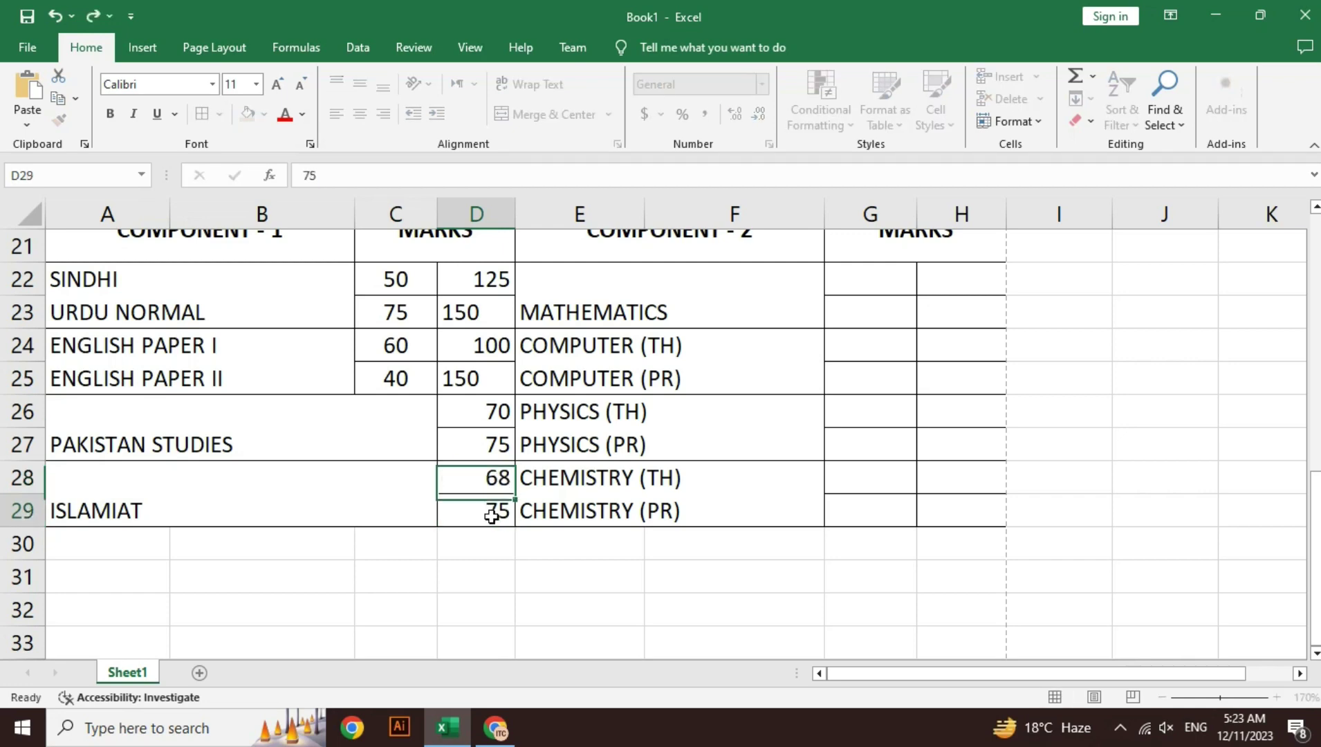
{"action": "left_click", "coordinate": [493, 444], "text": "ctrl"}
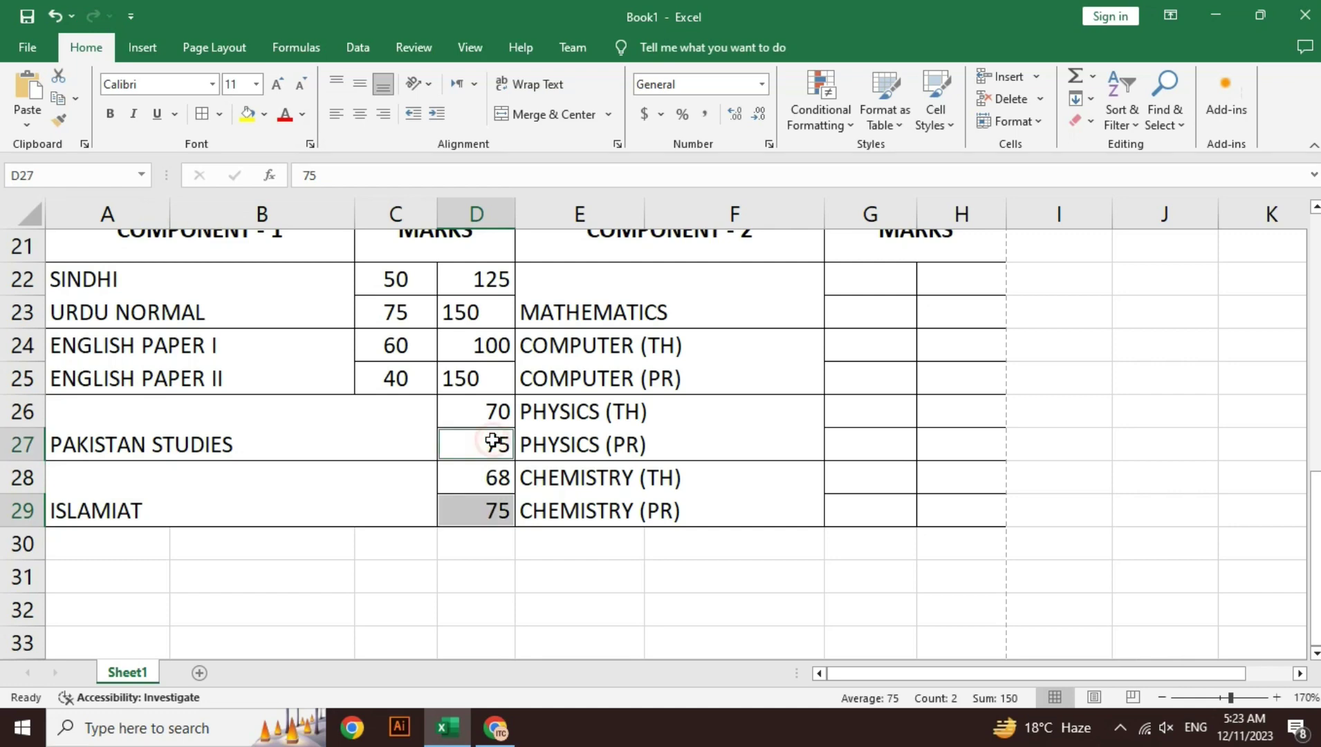
{"action": "left_click", "coordinate": [333, 119]}
Step: Merge MATHEMATICS across E22:G23 and left-align the label
{"action": "left_click", "coordinate": [858, 294]}
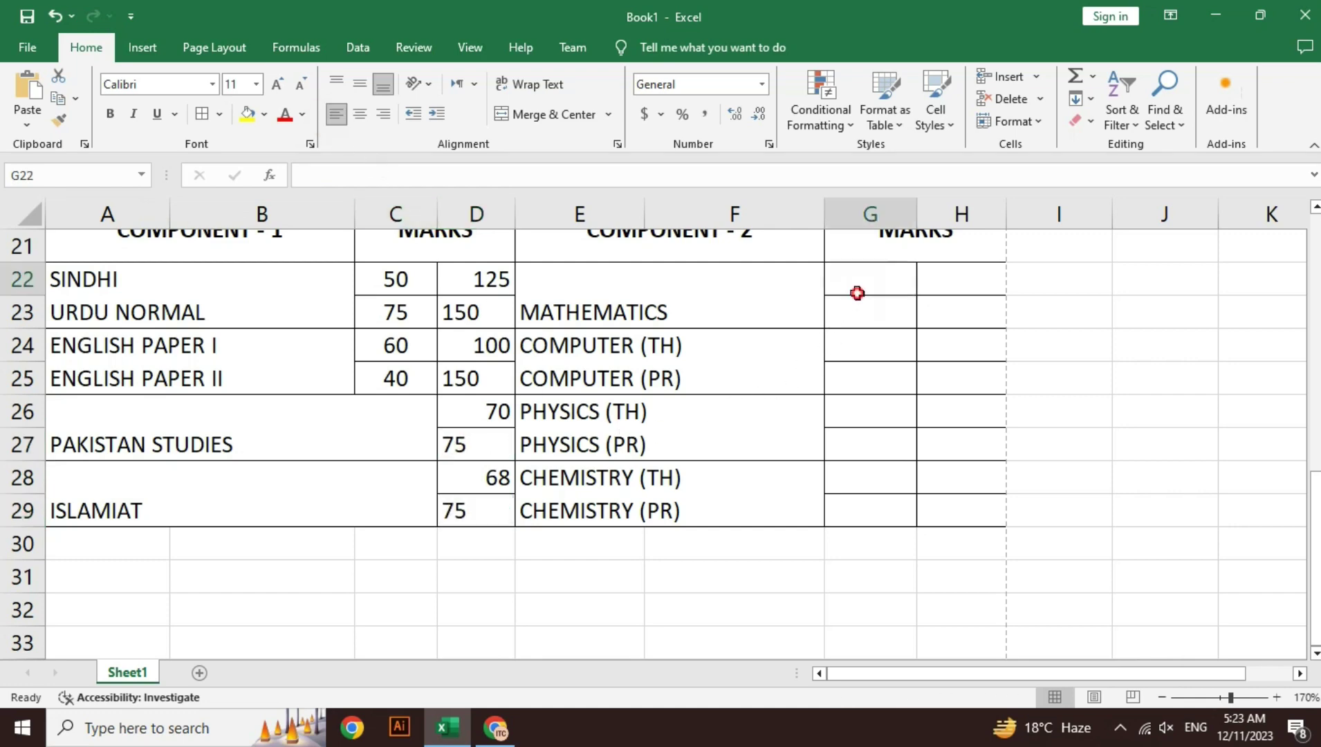
{"action": "left_click_drag", "start_coordinate": [787, 296], "coordinate": [852, 312]}
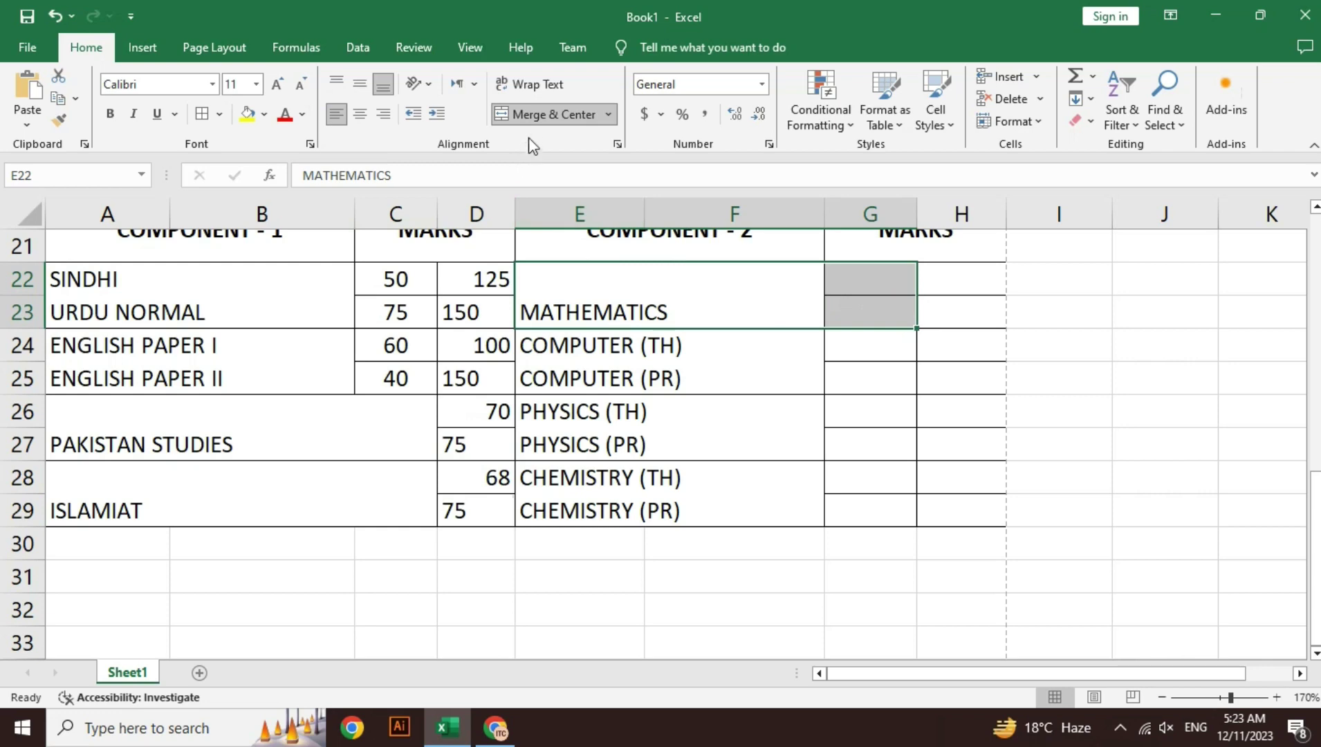
{"action": "left_click", "coordinate": [536, 114]}
{"action": "left_click", "coordinate": [536, 116]}
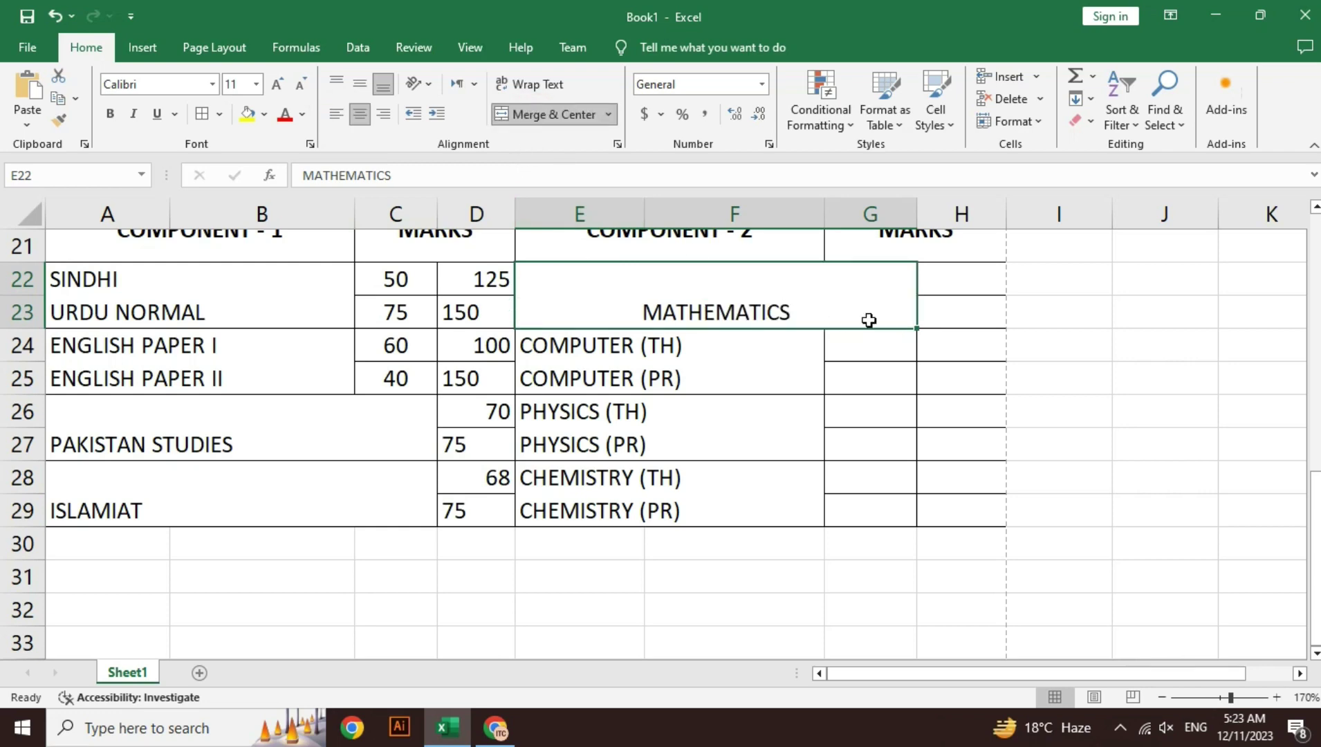
{"action": "left_click", "coordinate": [337, 114]}
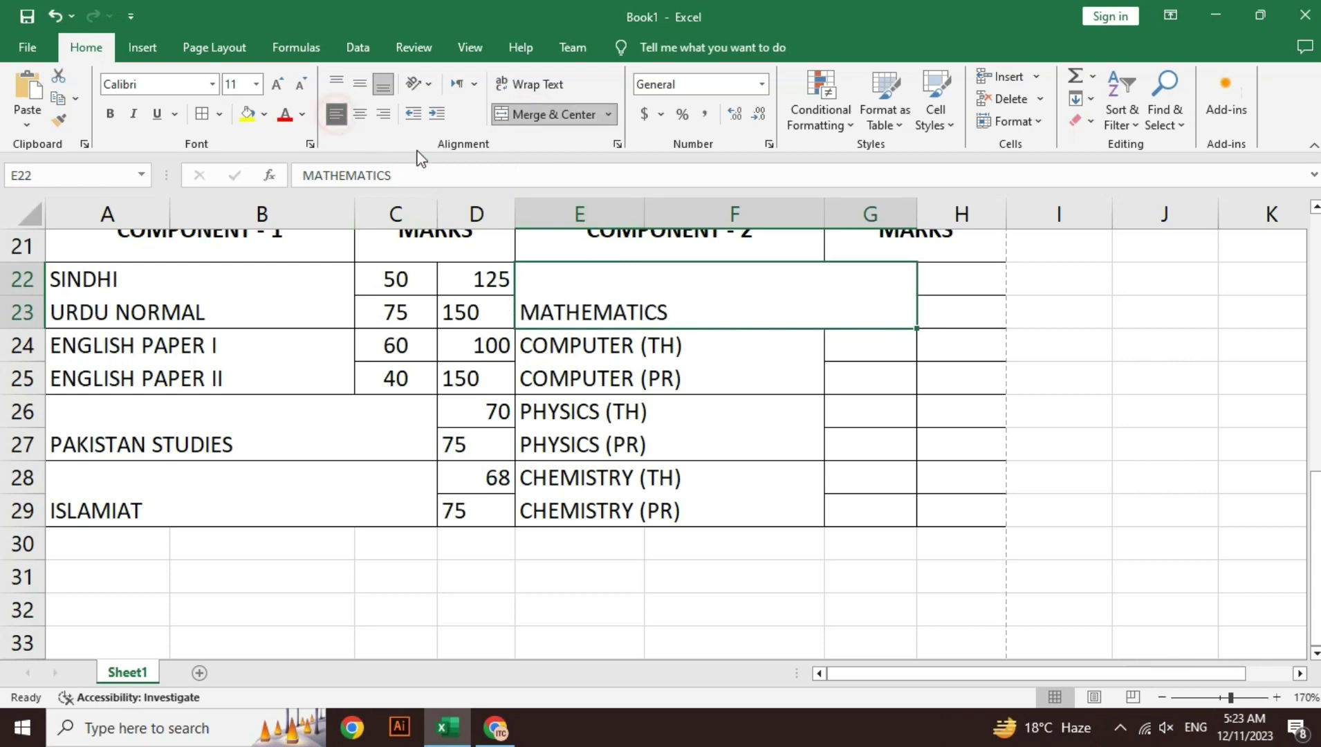
Step: Enter MATHEMATICS marks 90 in H22 and 100 in H23
{"action": "left_click", "coordinate": [956, 313]}
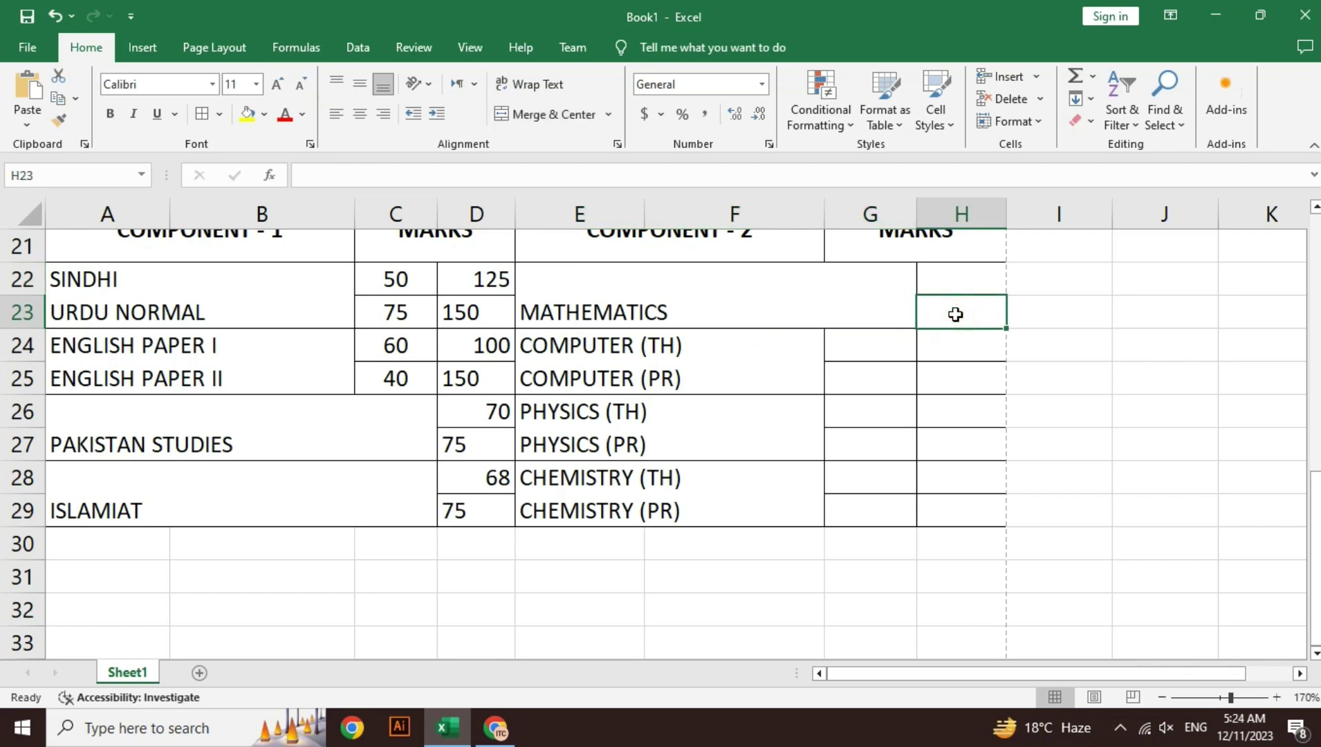
{"action": "type", "text": "100"}
{"action": "key", "text": "Up"}
{"action": "type", "text": "9"}
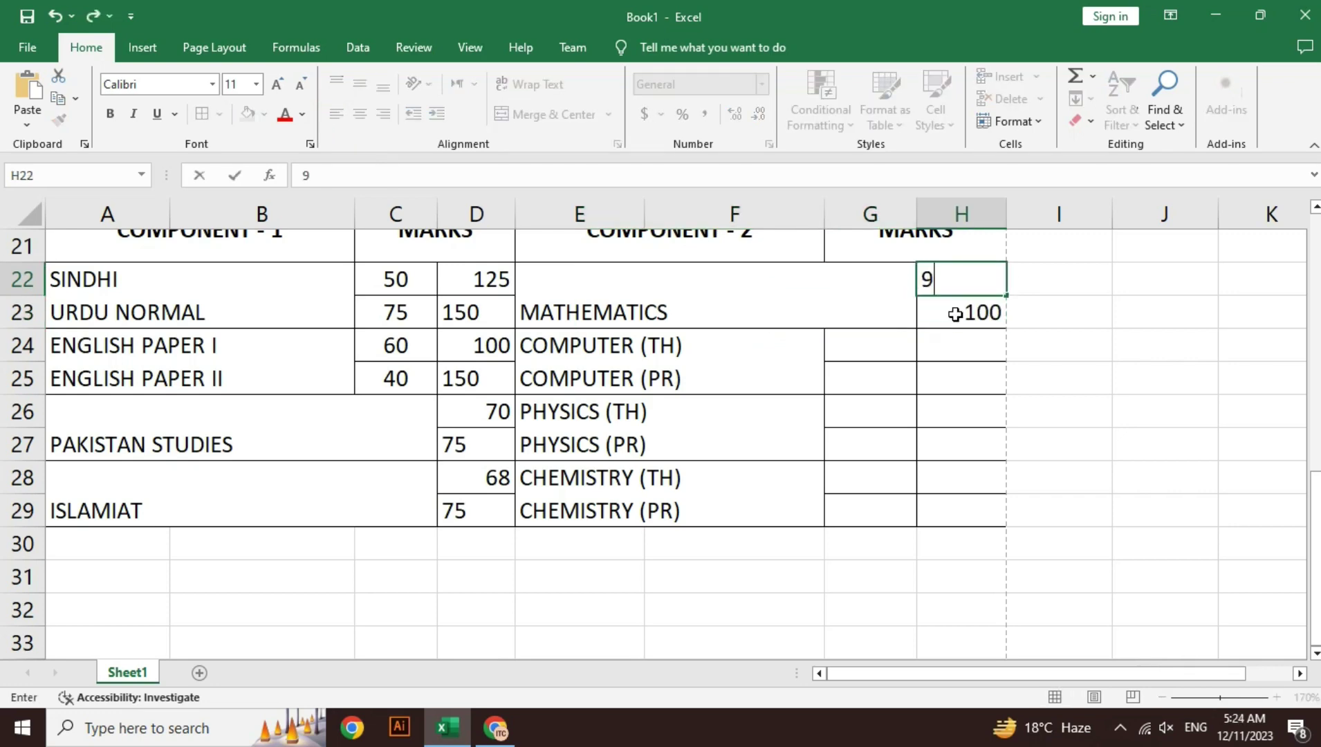
{"action": "type", "text": "0"}
{"action": "key", "text": "Return"}
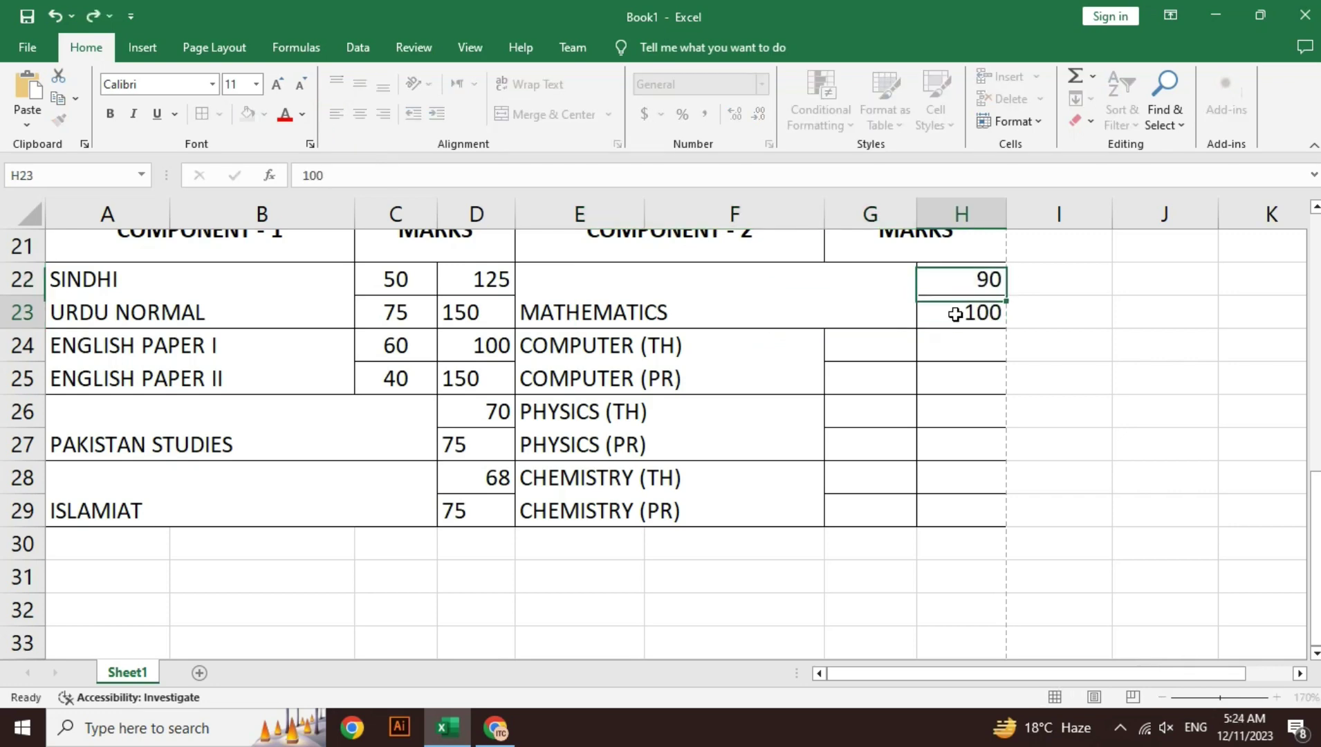
{"action": "key", "text": "Down"}
{"action": "key", "text": "Left"}
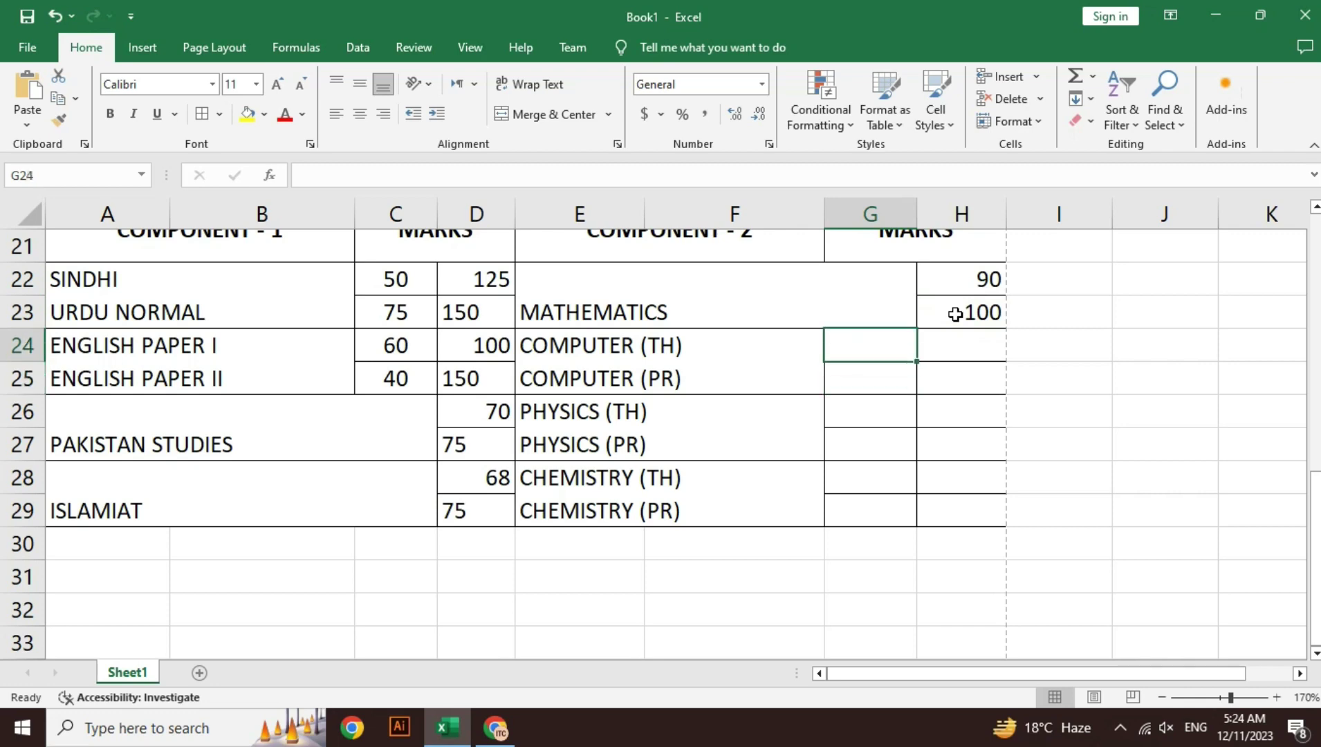
Step: Enter 75 in G24 and 25 in G25 for COMPUTER
{"action": "type", "text": "75"}
{"action": "key", "text": "Return"}
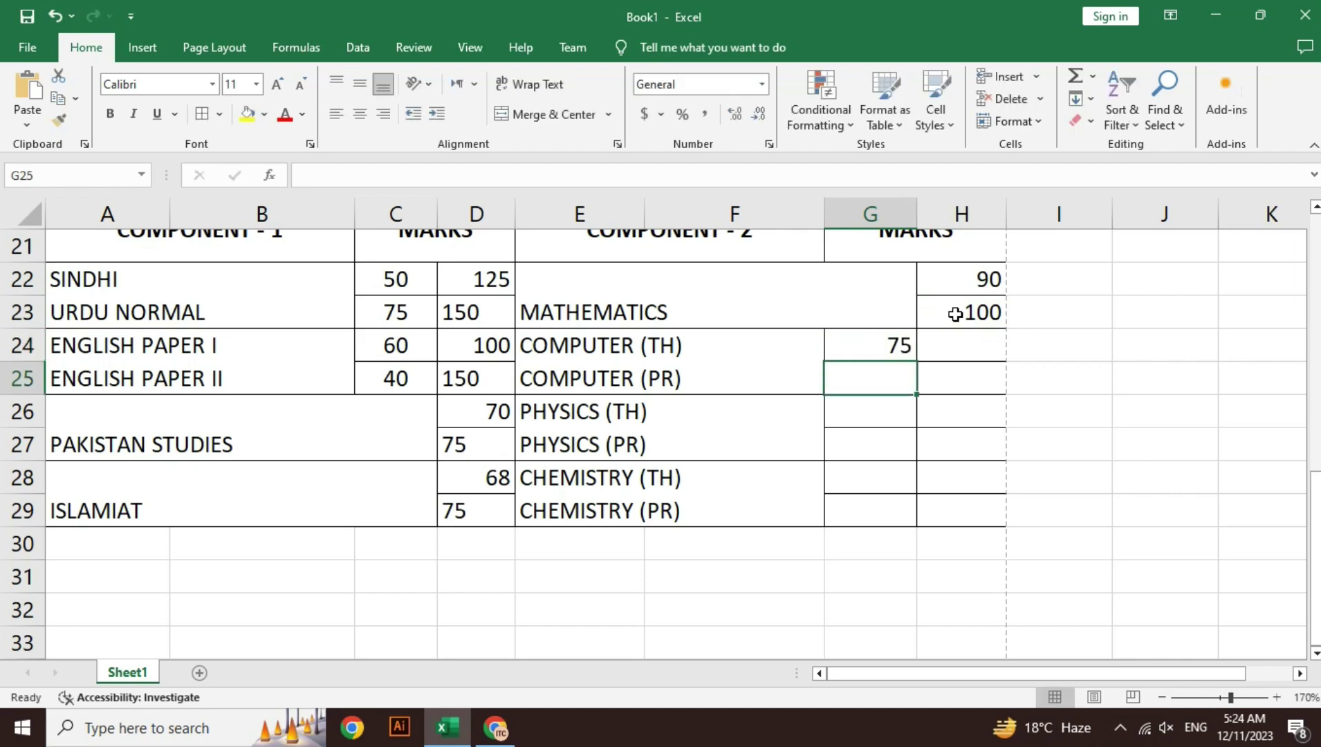
{"action": "type", "text": "25"}
{"action": "key", "text": "Return"}
{"action": "key", "text": "Up"}
{"action": "key", "text": "Up"}
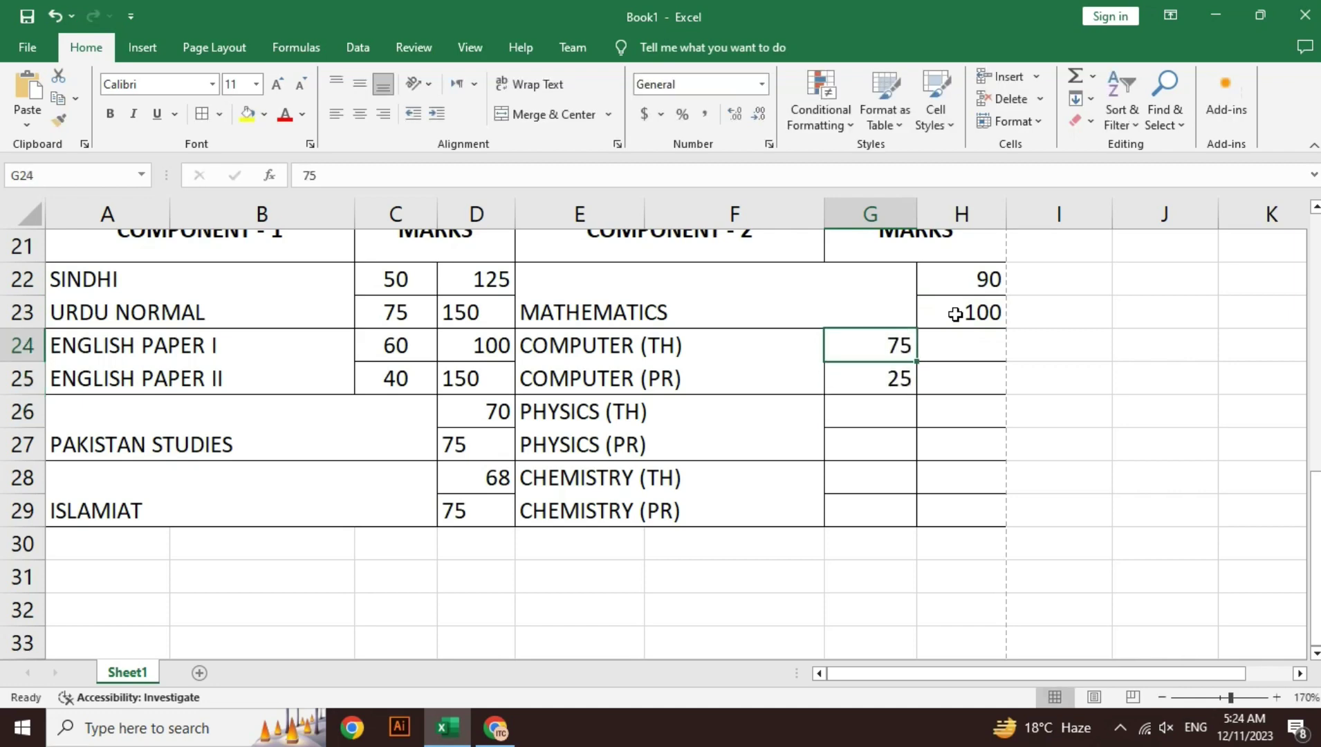
{"action": "key", "text": "shift+Down"}
Step: Copy the 75/25 pair into G26:G29 for PHYSICS and CHEMISTRY
{"action": "key", "text": "ctrl+c"}
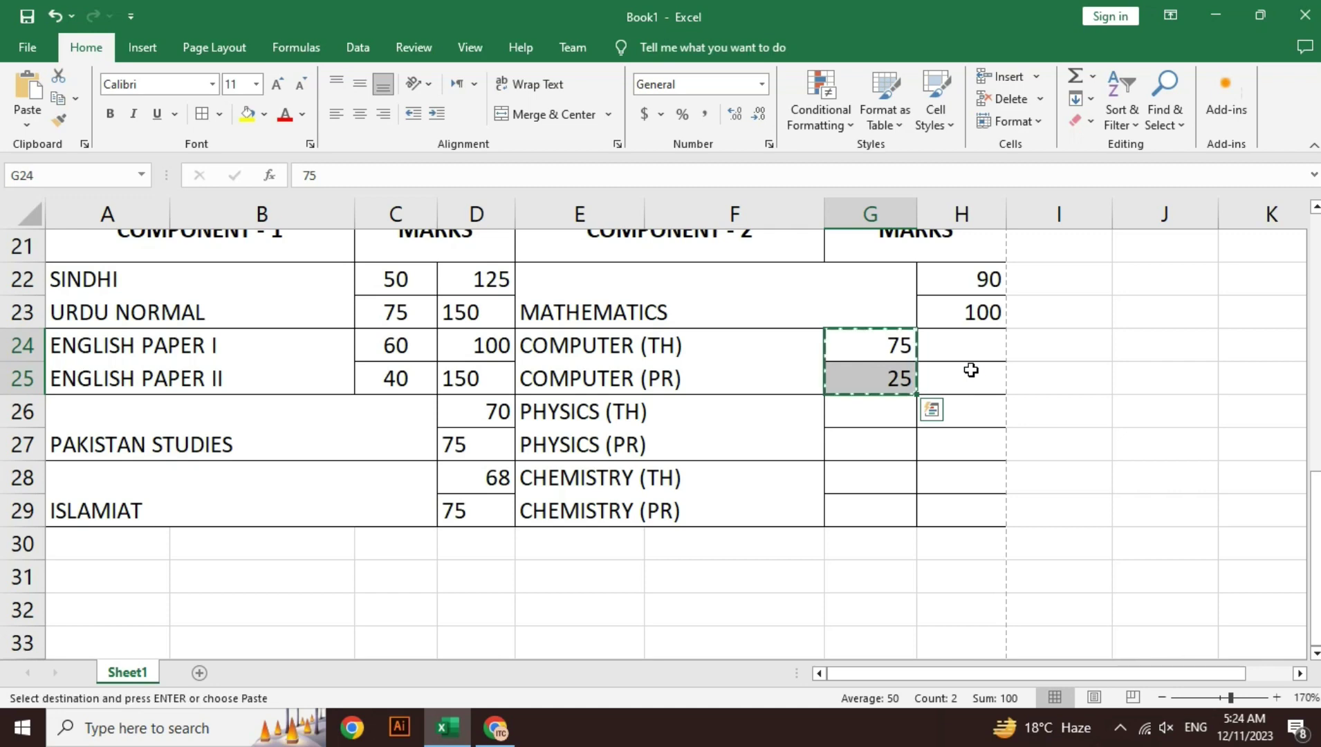
{"action": "key", "text": "Down"}
{"action": "key", "text": "Down"}
{"action": "key", "text": "shift+Down"}
{"action": "key", "text": "shift+Down"}
{"action": "key", "text": "shift+Down"}
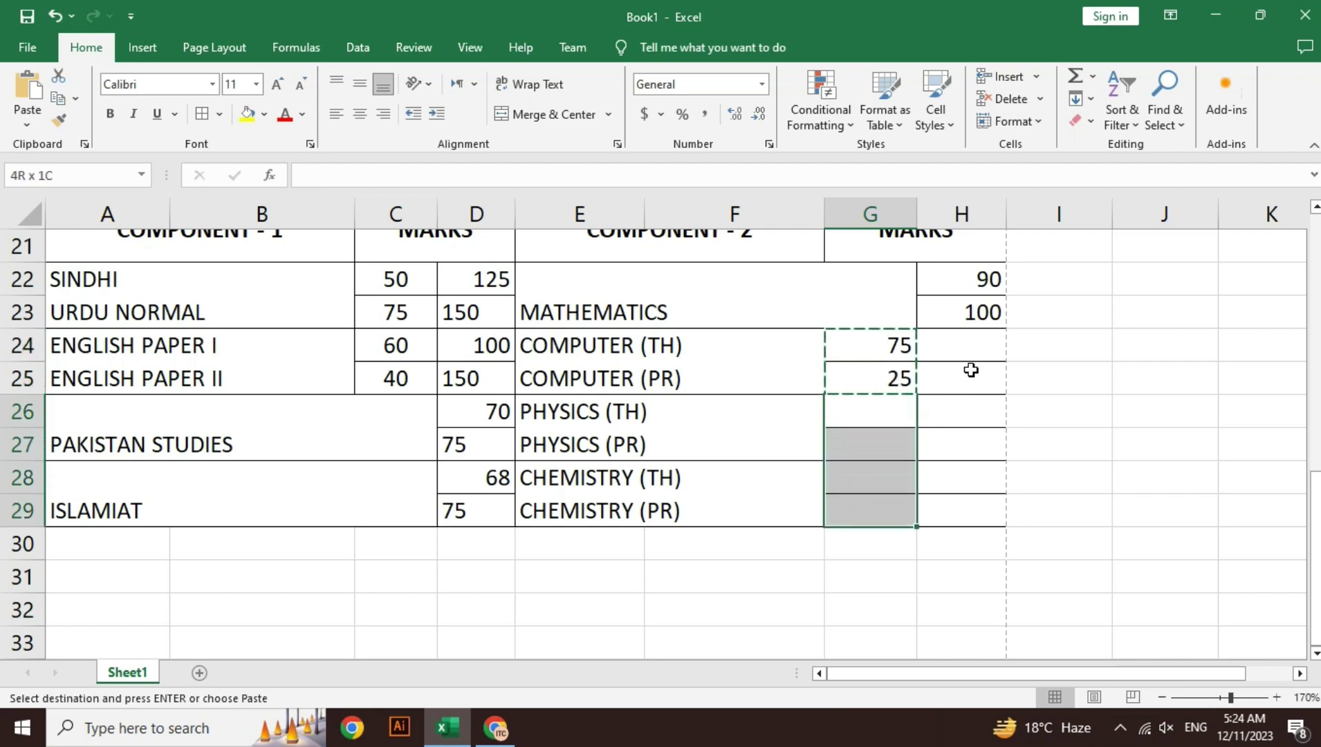
{"action": "key", "text": "ctrl+v"}
{"action": "key", "text": "Escape"}
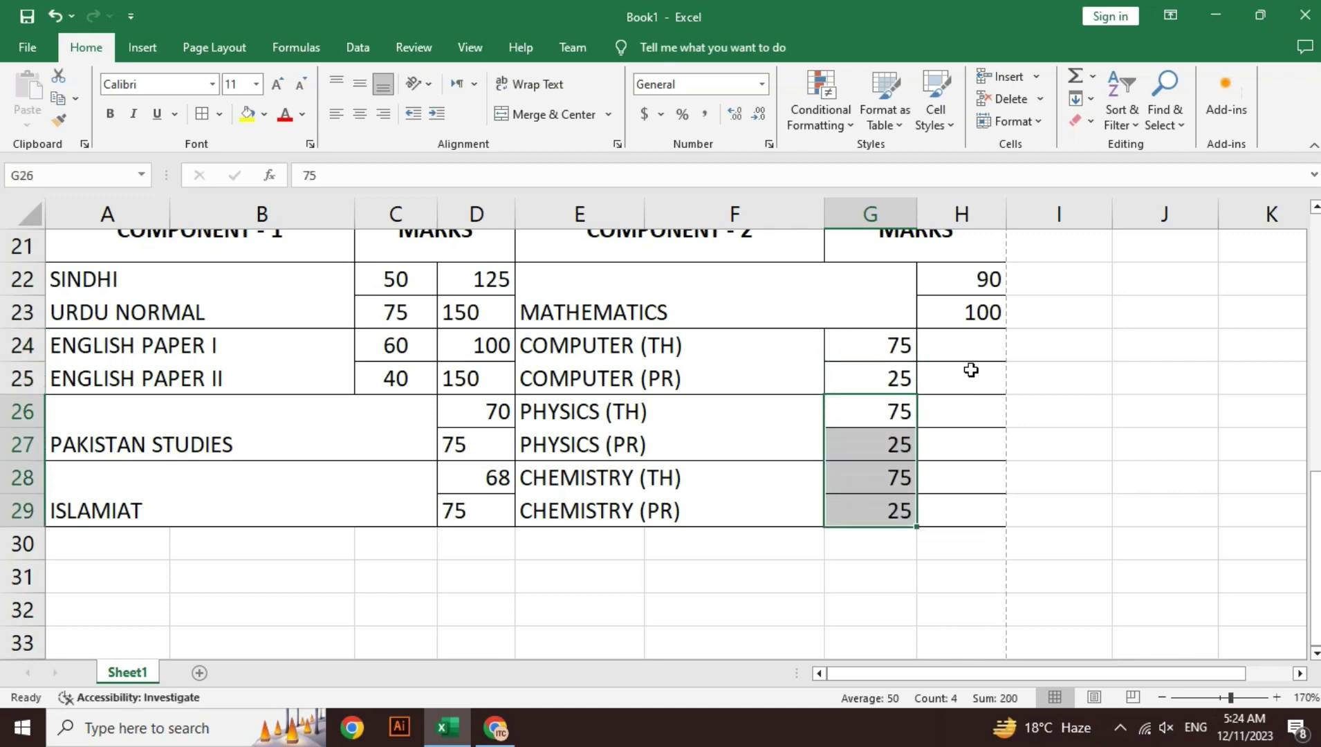
{"action": "key", "text": "Right"}
{"action": "key", "text": "Up"}
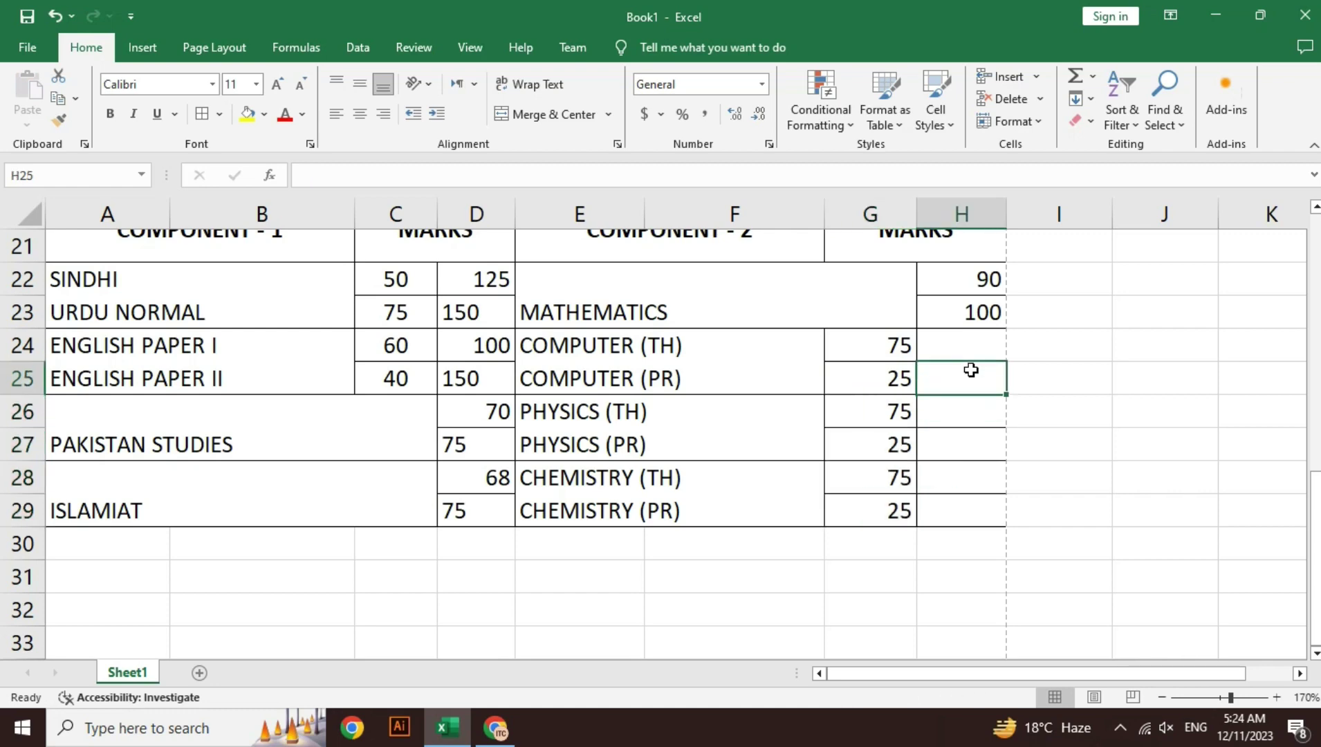
{"action": "key", "text": "Up"}
{"action": "key", "text": "Left"}
{"action": "key", "text": "Right"}
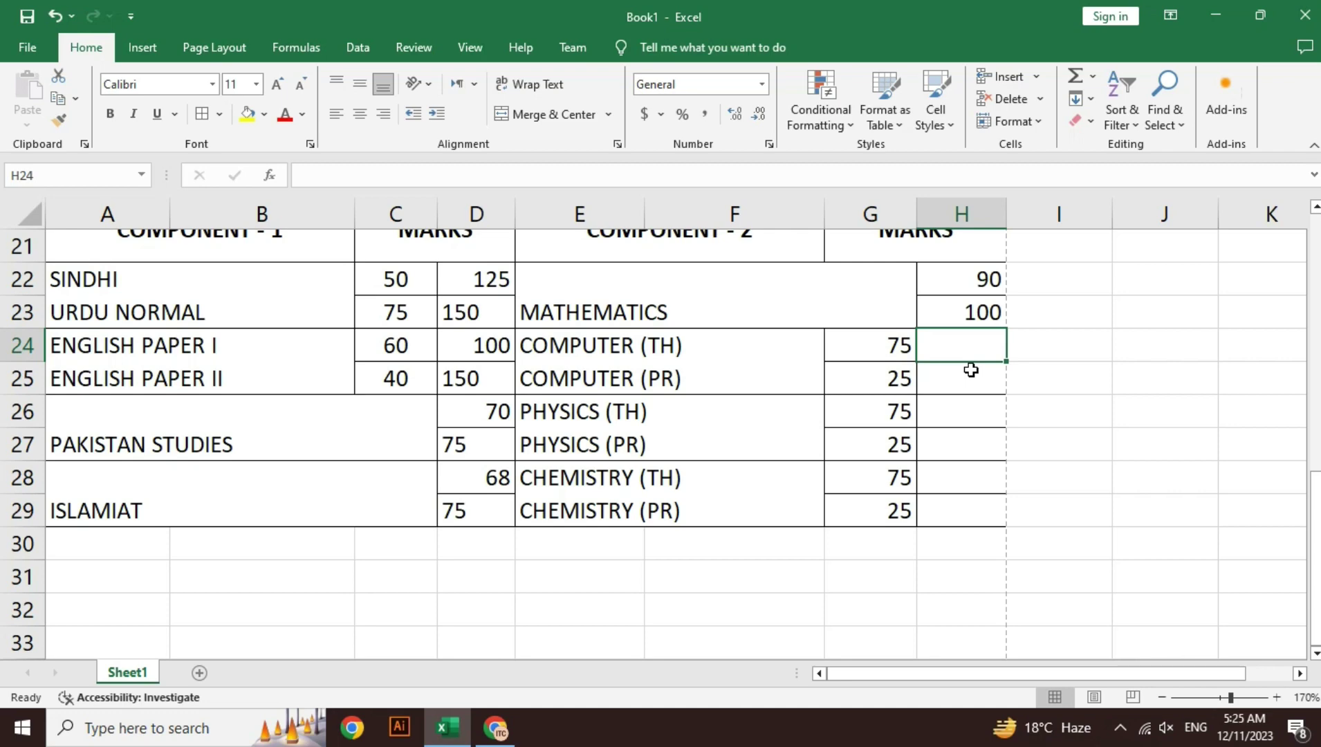
Step: Enter the obtained marks 70, 20 and 68 in H24:H26
{"action": "type", "text": "70"}
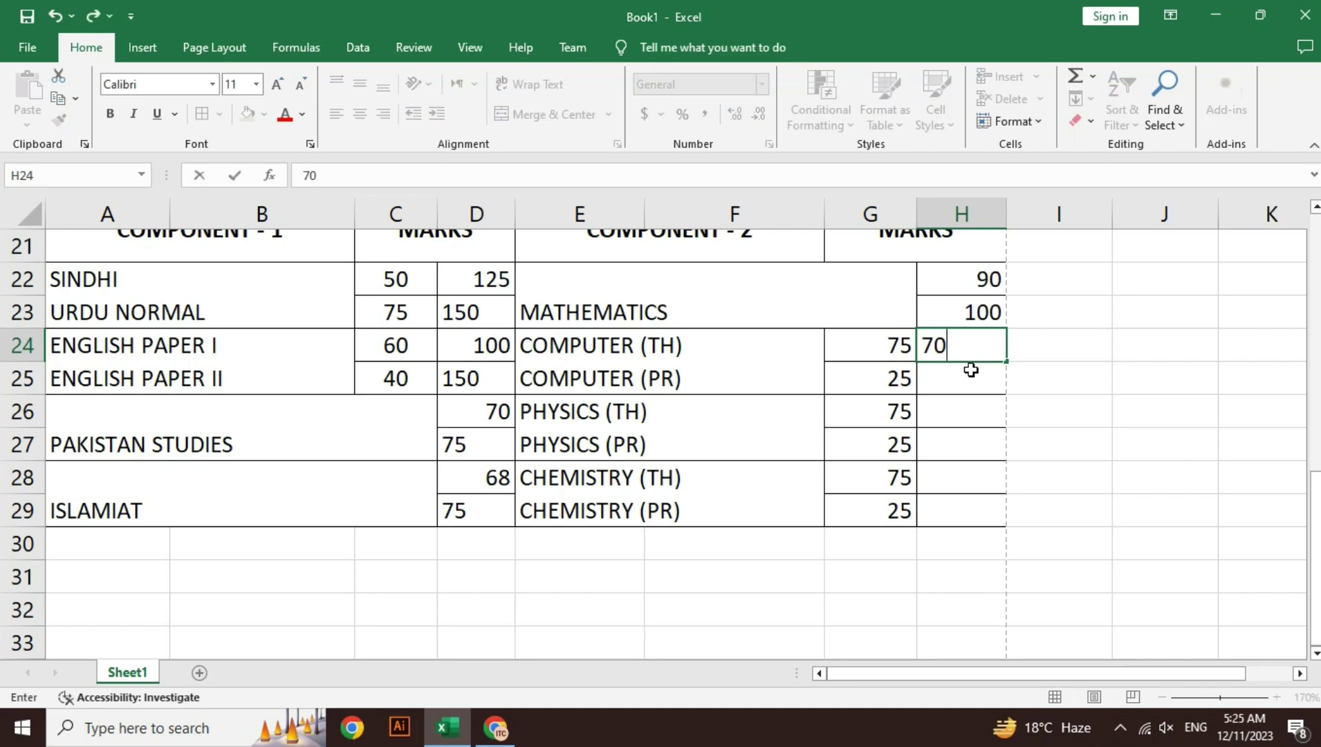
{"action": "key", "text": "Return"}
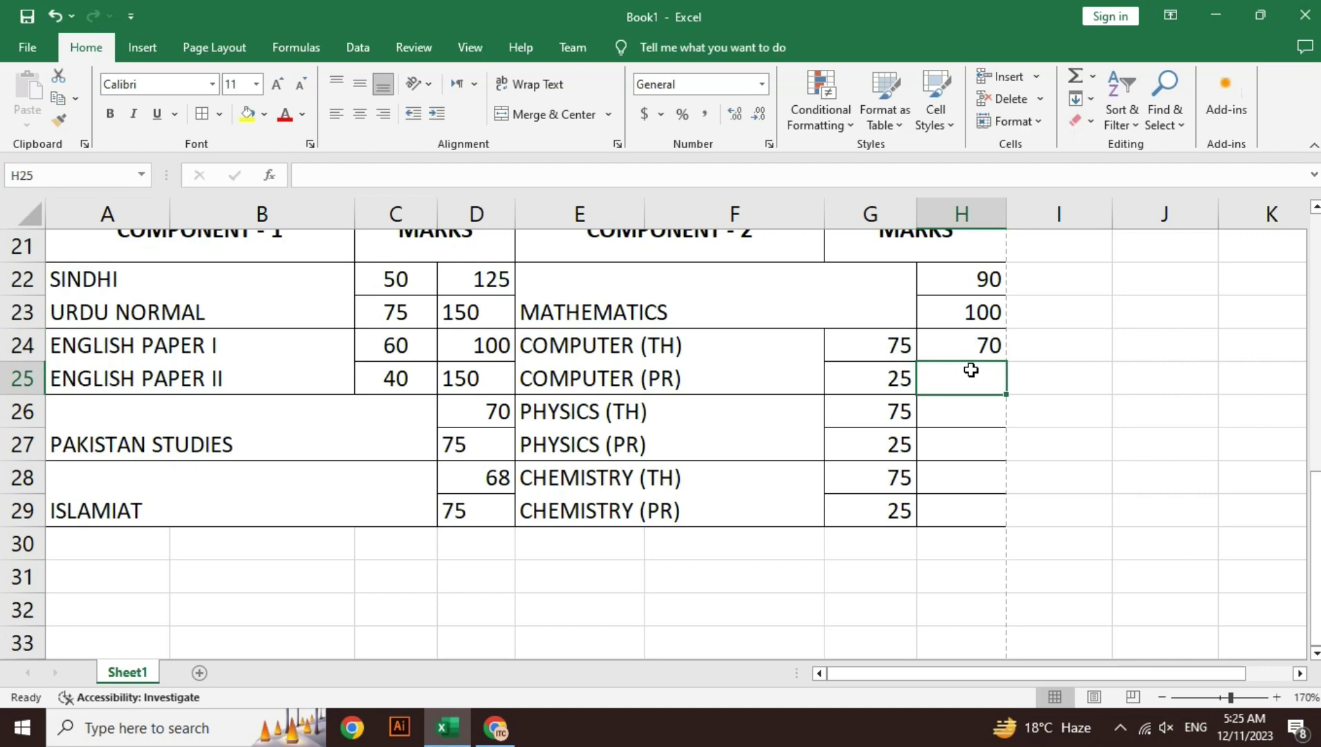
{"action": "type", "text": "20"}
{"action": "key", "text": "Return"}
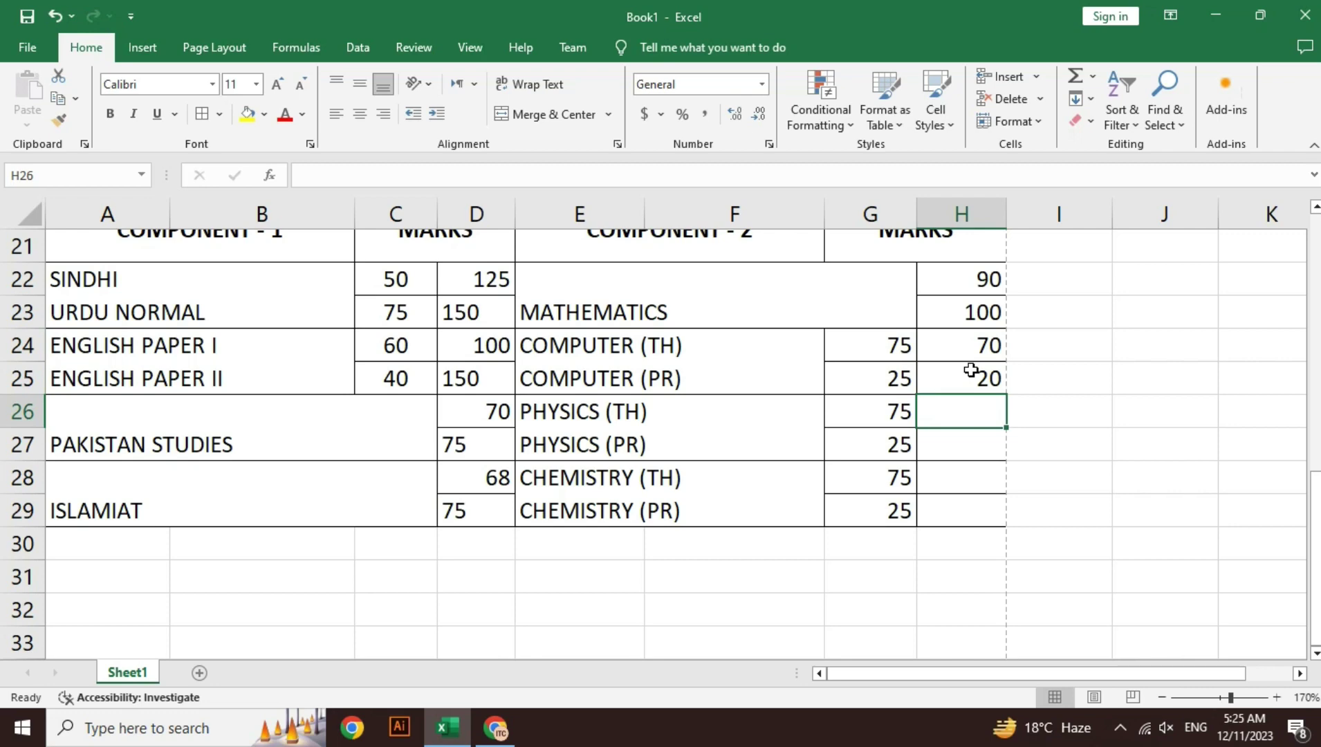
{"action": "type", "text": "68"}
{"action": "key", "text": "Return"}
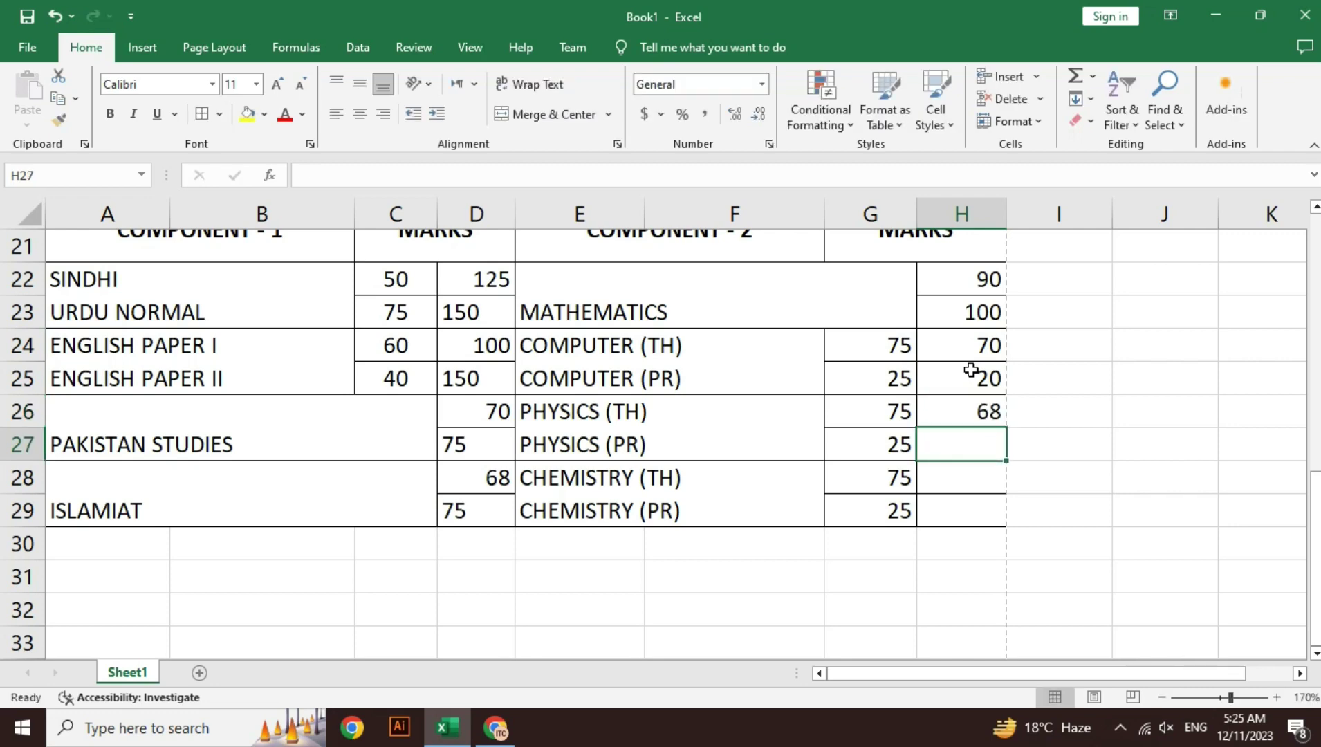
Step: Enter 23, 71.5 and 24 in H27:H29, then check the print preview
{"action": "type", "text": "23"}
{"action": "key", "text": "Return"}
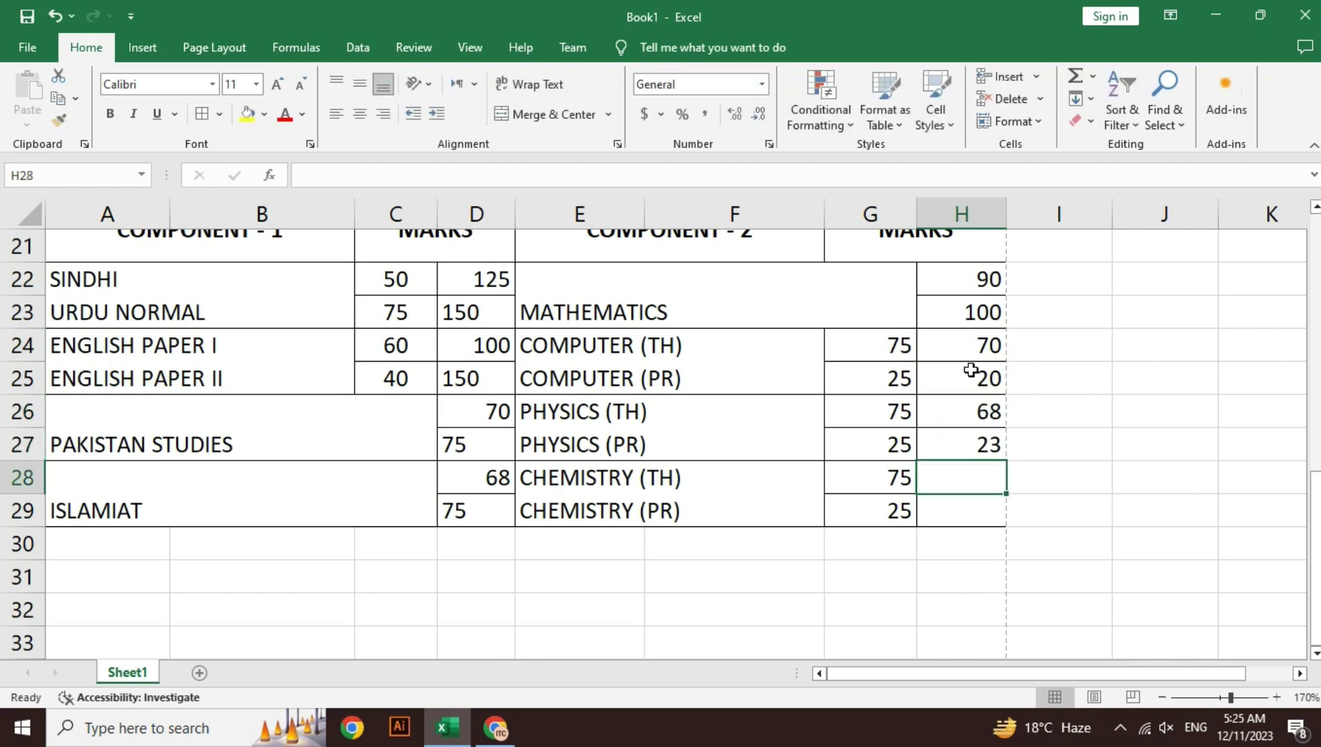
{"action": "type", "text": "7"}
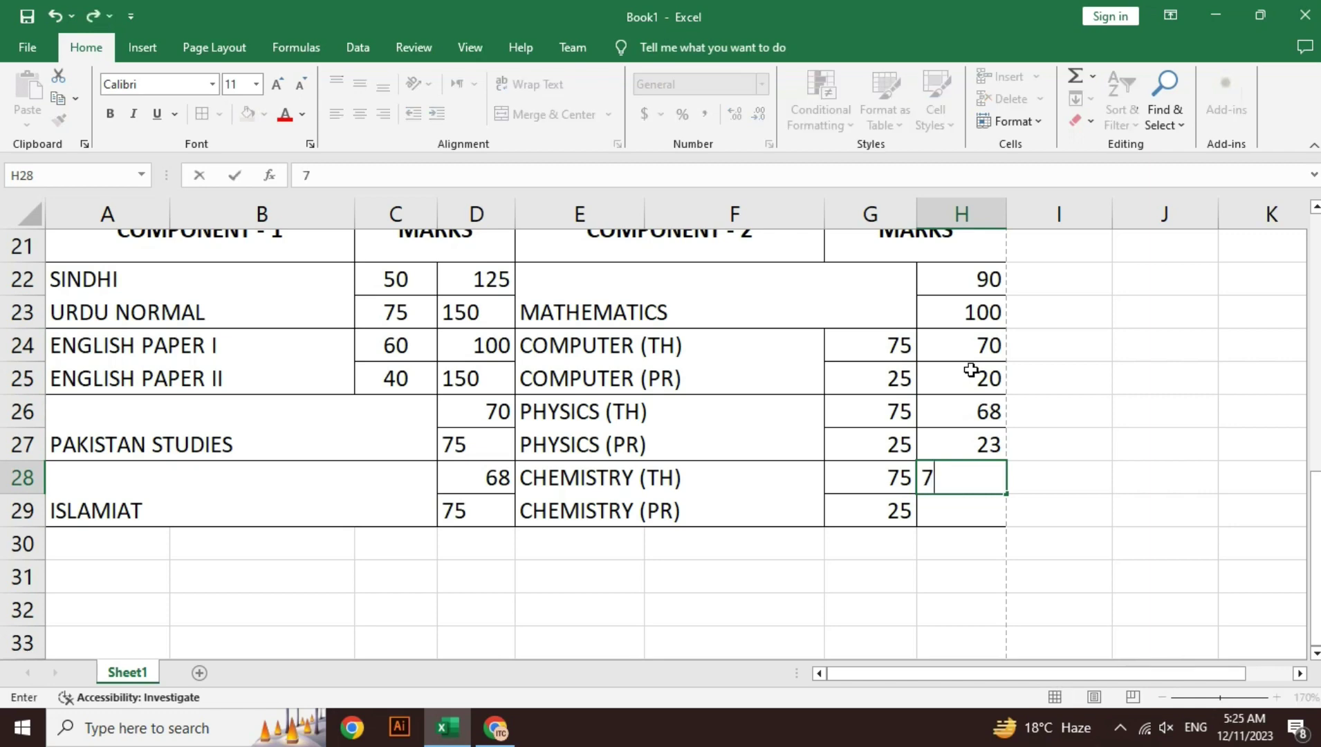
{"action": "type", "text": "1."}
{"action": "type", "text": "5"}
{"action": "key", "text": "Return"}
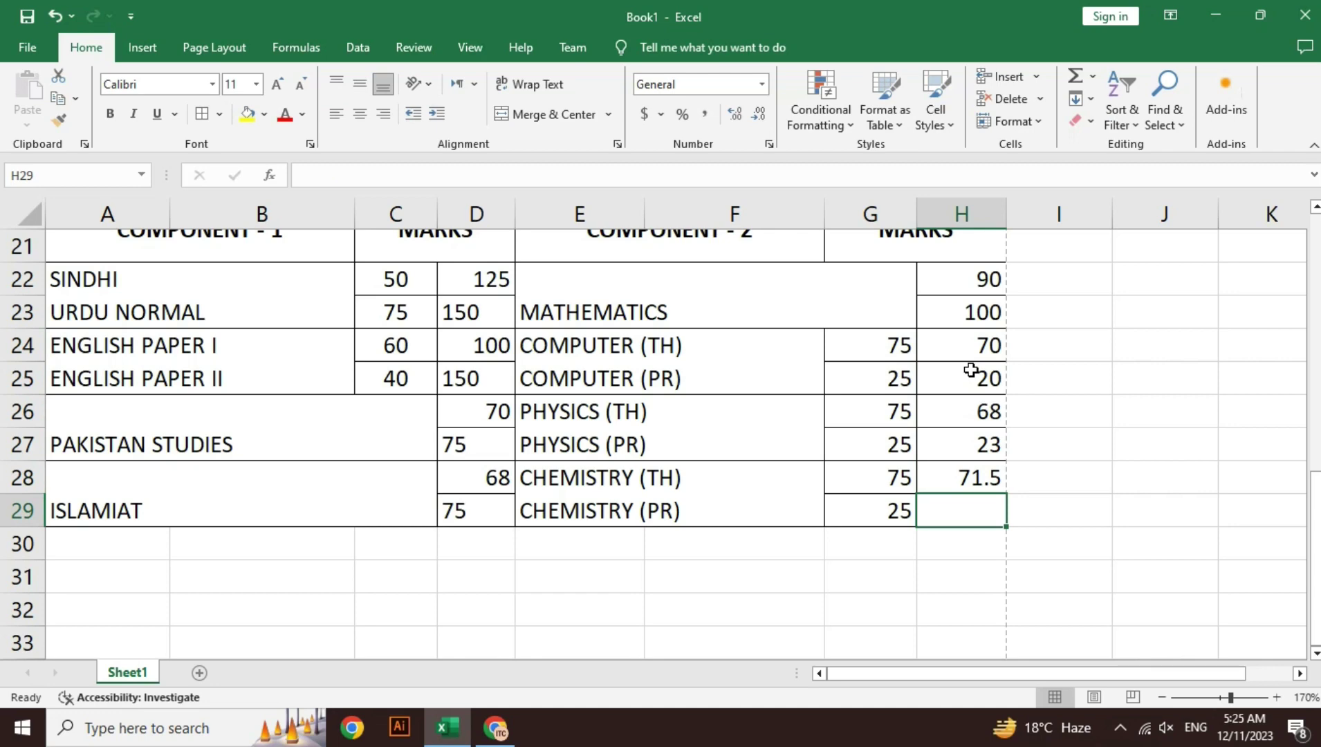
{"action": "type", "text": "24"}
{"action": "key", "text": "Return"}
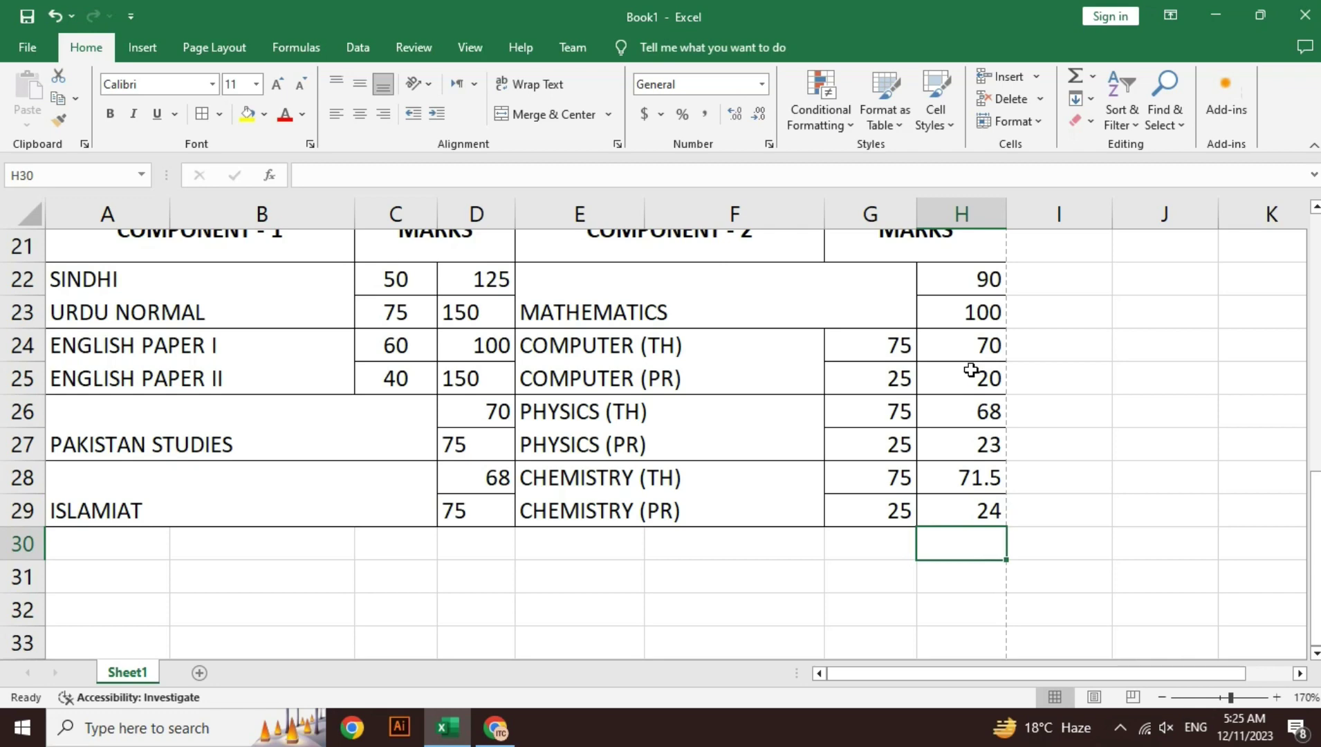
{"action": "key", "text": "ctrl+p"}
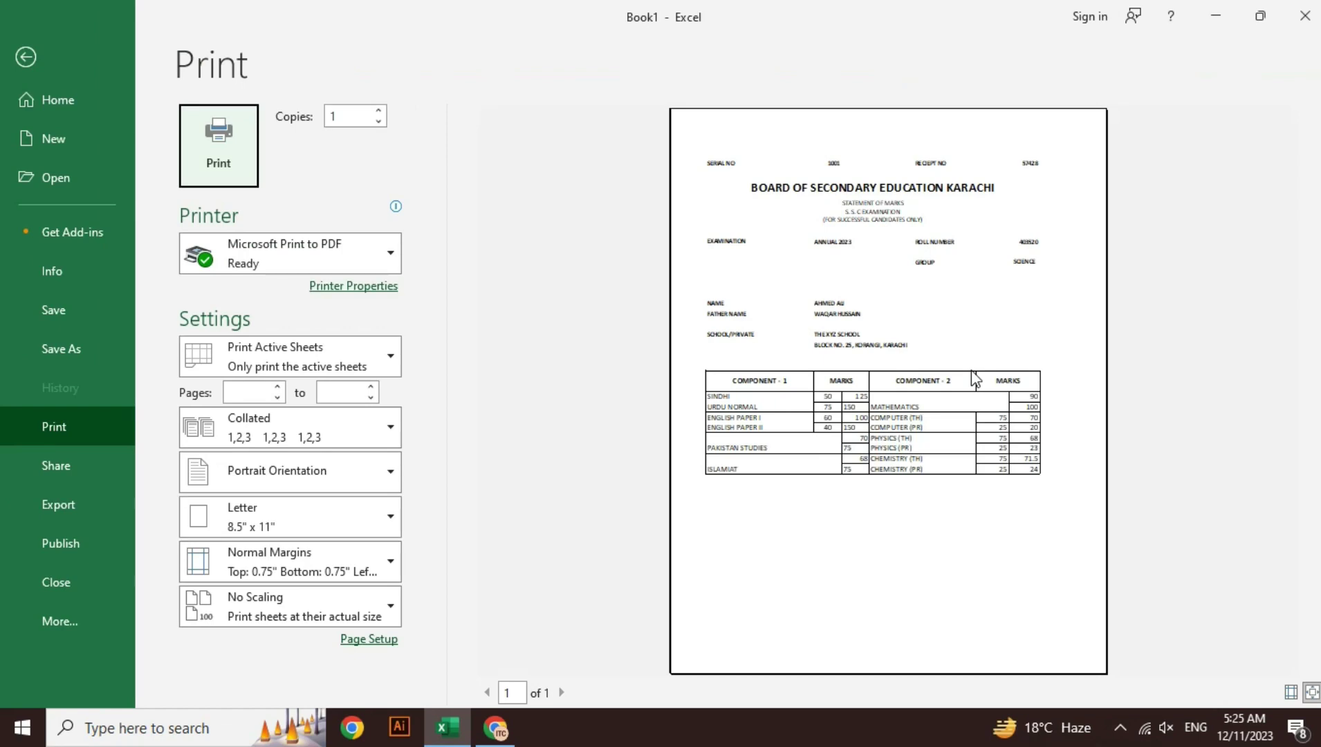
{"action": "key", "text": "Escape"}
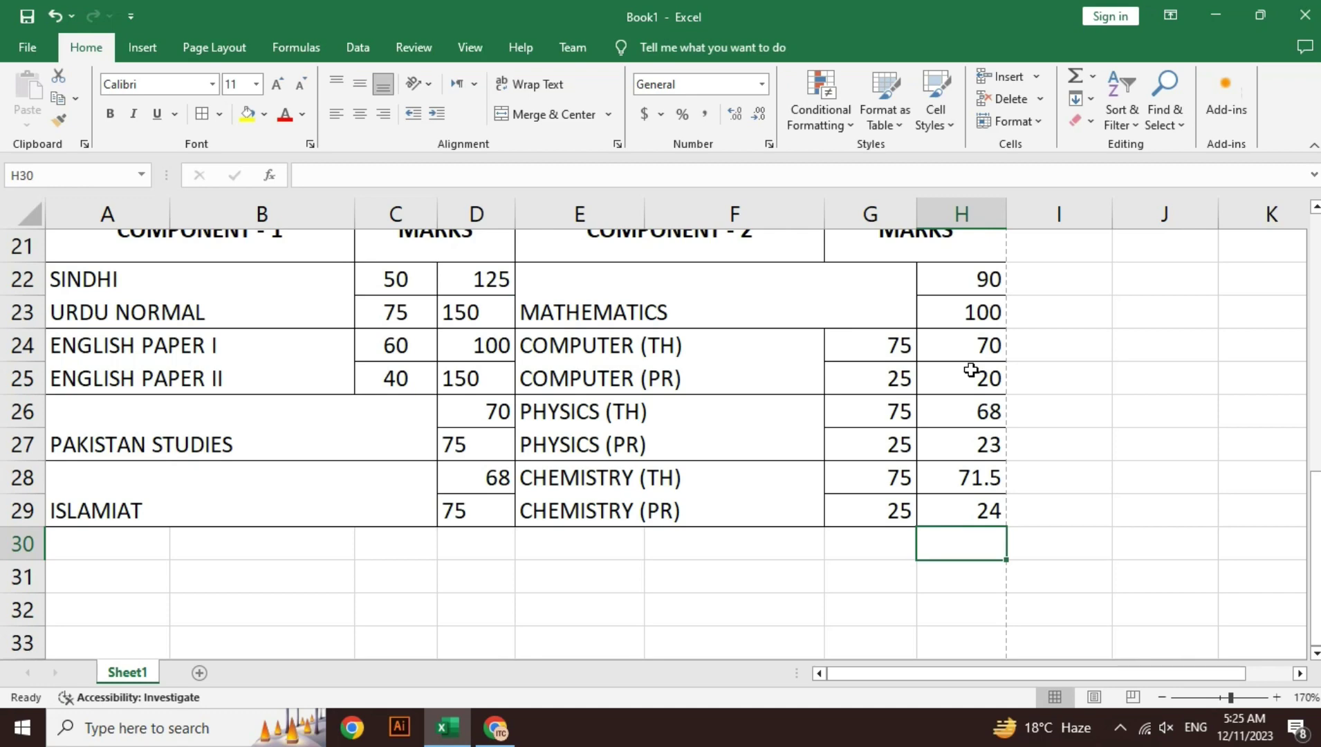
Step: Merge C32:E33 and F32:F33 into single summary cells below the table
{"action": "key", "text": "Down"}
{"action": "key", "text": "Down"}
{"action": "key", "text": "Left"}
{"action": "key", "text": "Left"}
{"action": "key", "text": "Left"}
{"action": "key", "text": "Left"}
{"action": "key", "text": "Left"}
{"action": "key", "text": "Down"}
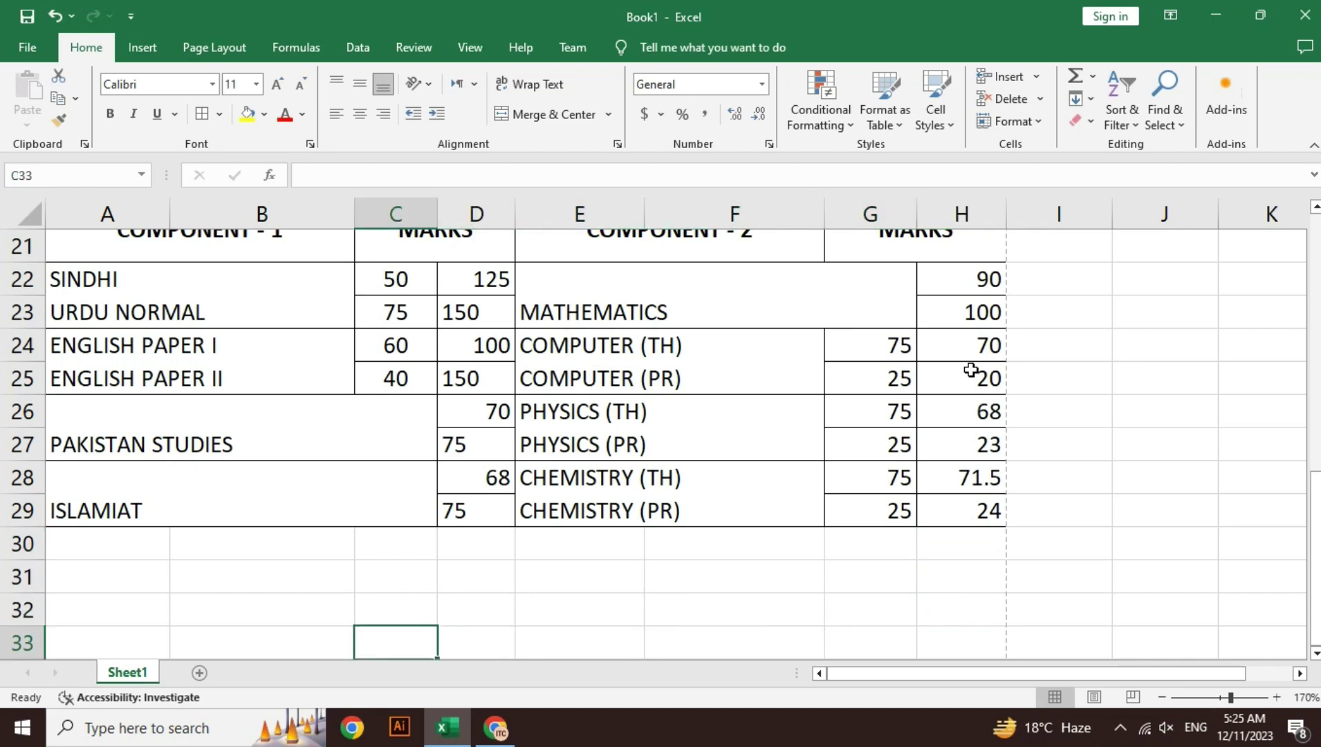
{"action": "key", "text": "Down"}
{"action": "key", "text": "Down"}
{"action": "key", "text": "Up"}
{"action": "key", "text": "Up"}
{"action": "key", "text": "Up"}
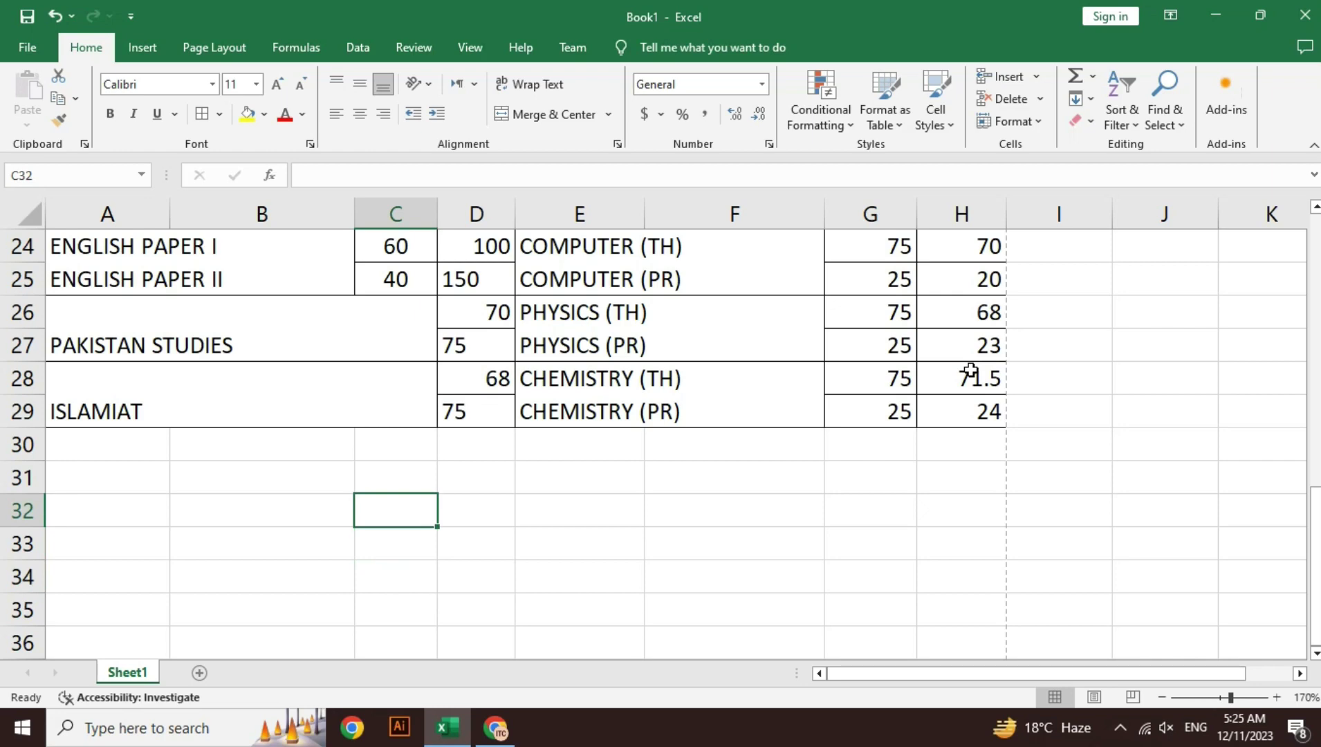
{"action": "key", "text": "shift+Down"}
{"action": "key", "text": "shift+Right"}
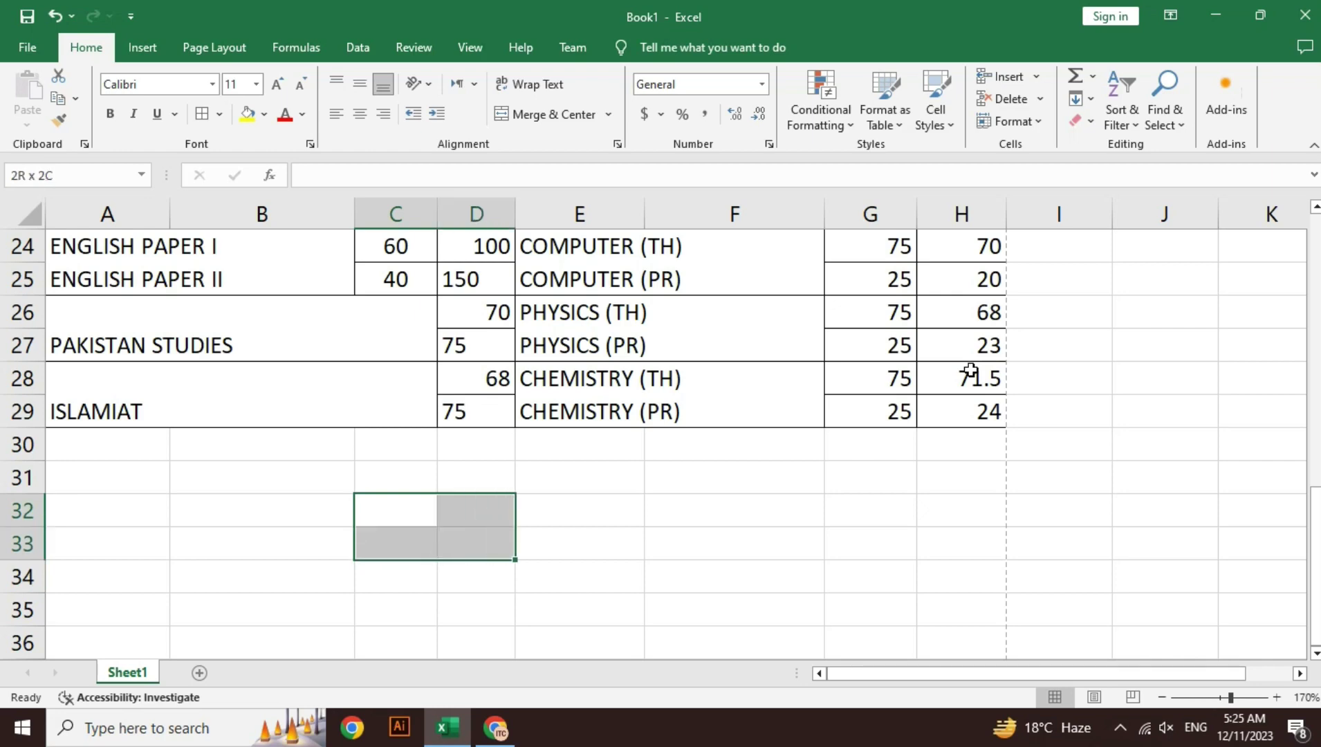
{"action": "key", "text": "shift+Right"}
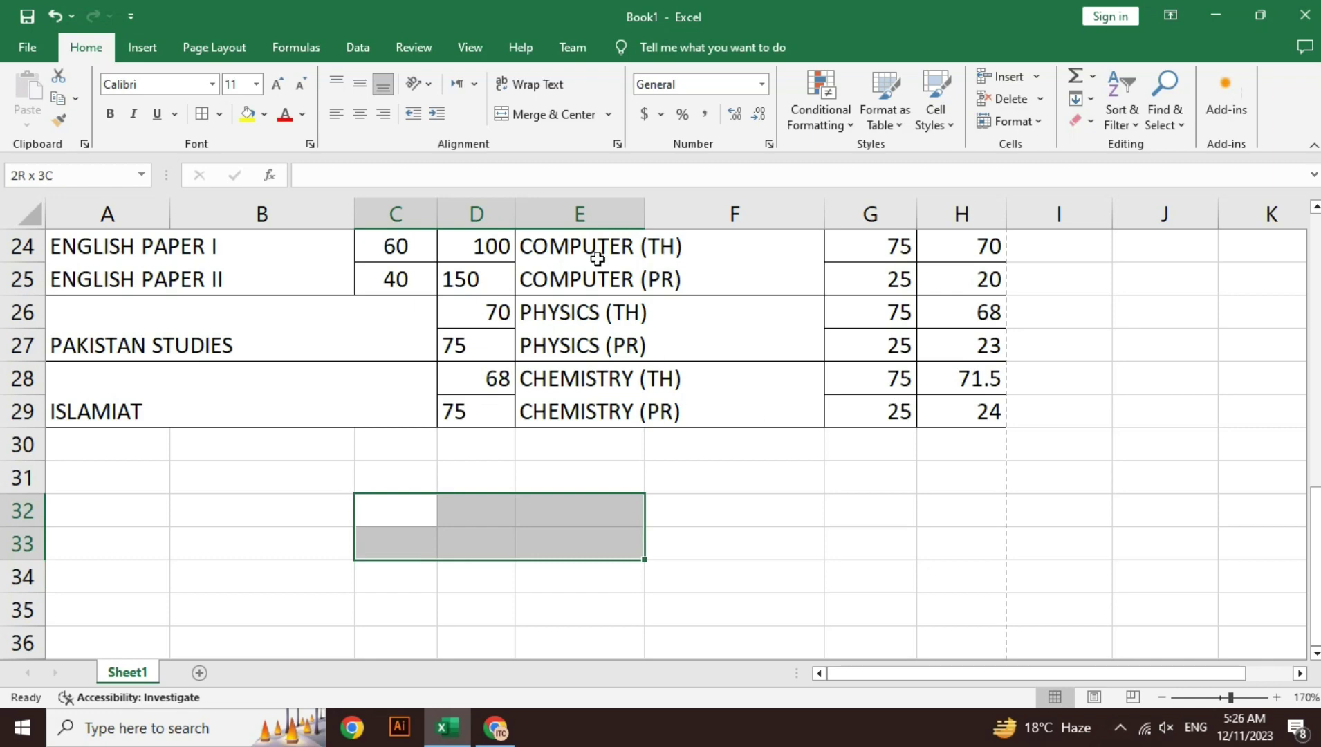
{"action": "left_click", "coordinate": [550, 114]}
{"action": "scroll", "coordinate": [707, 527], "scroll_direction": "up", "scroll_amount": 1}
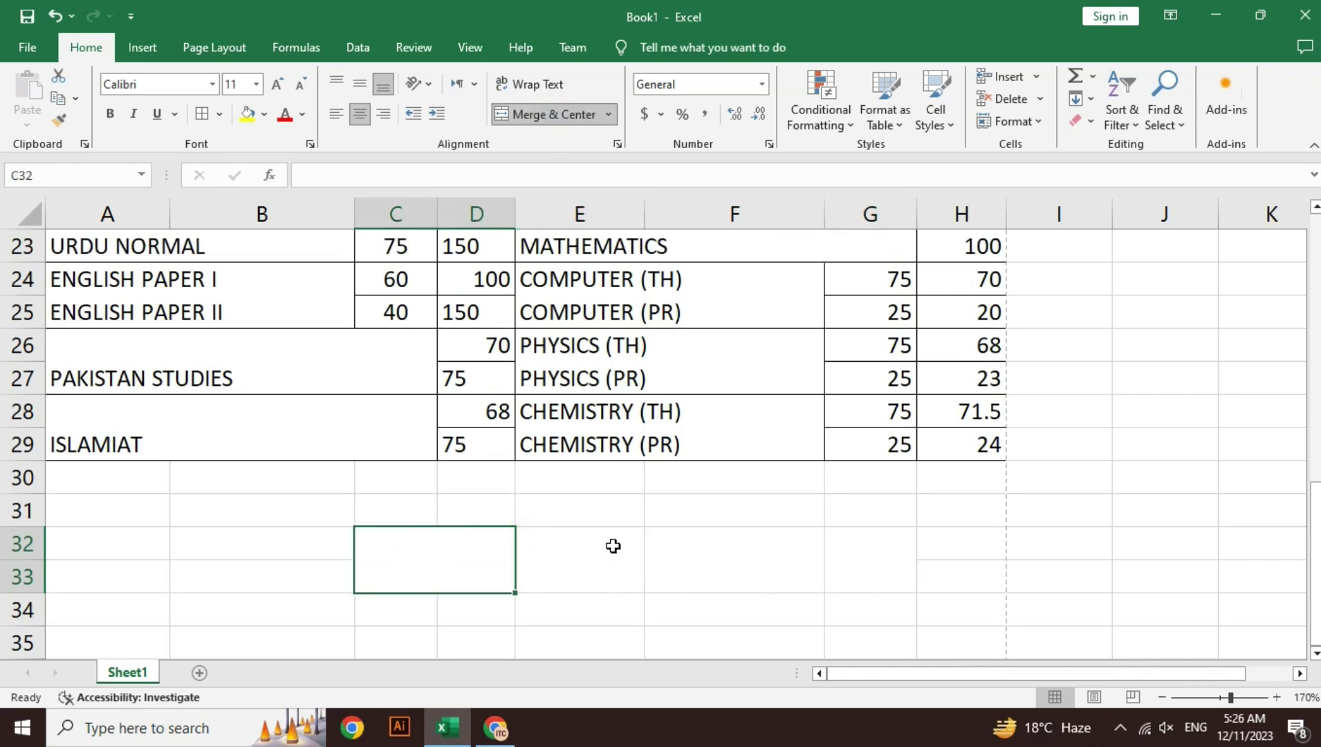
{"action": "left_click", "coordinate": [611, 547]}
{"action": "left_click", "coordinate": [723, 550]}
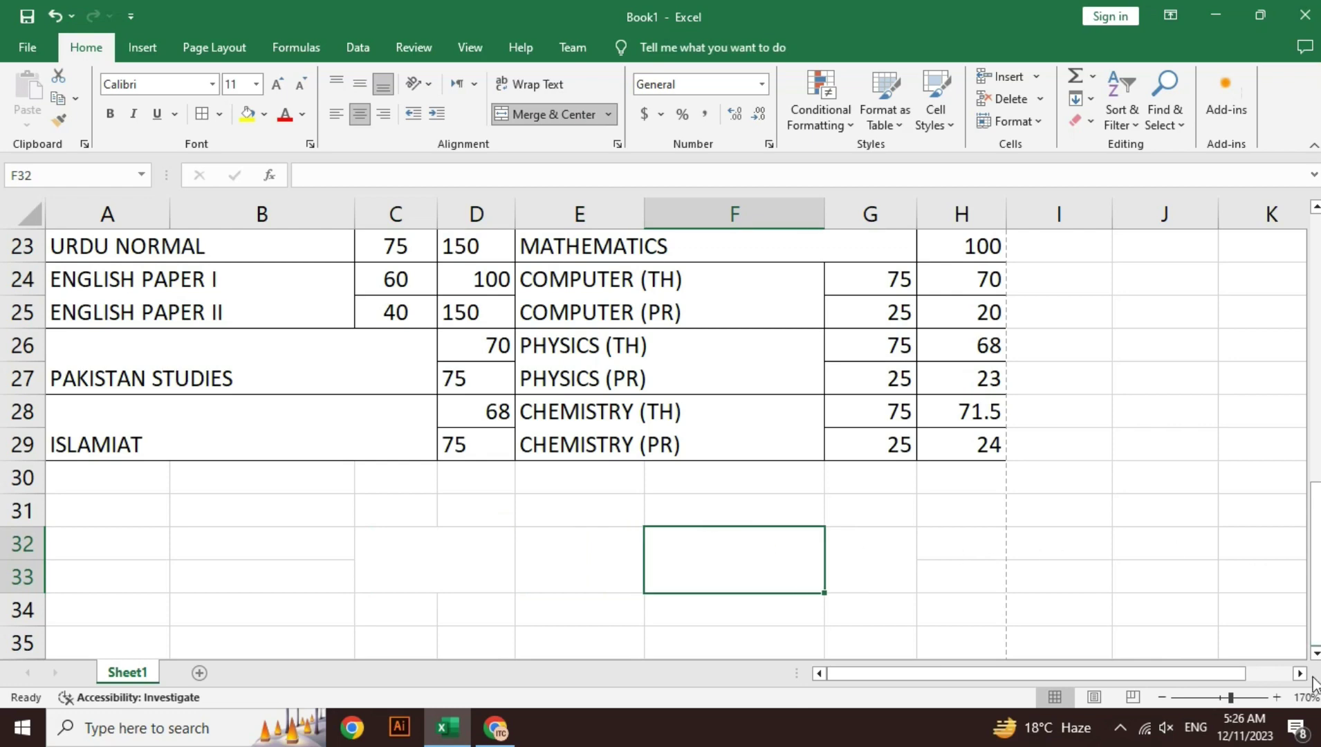
Step: Apply All Borders to the summary row C32:G33
{"action": "left_click", "coordinate": [1316, 652]}
{"action": "scroll", "coordinate": [1316, 653], "scroll_direction": "down", "scroll_amount": 1}
{"action": "scroll", "coordinate": [1316, 652], "scroll_direction": "down", "scroll_amount": 1}
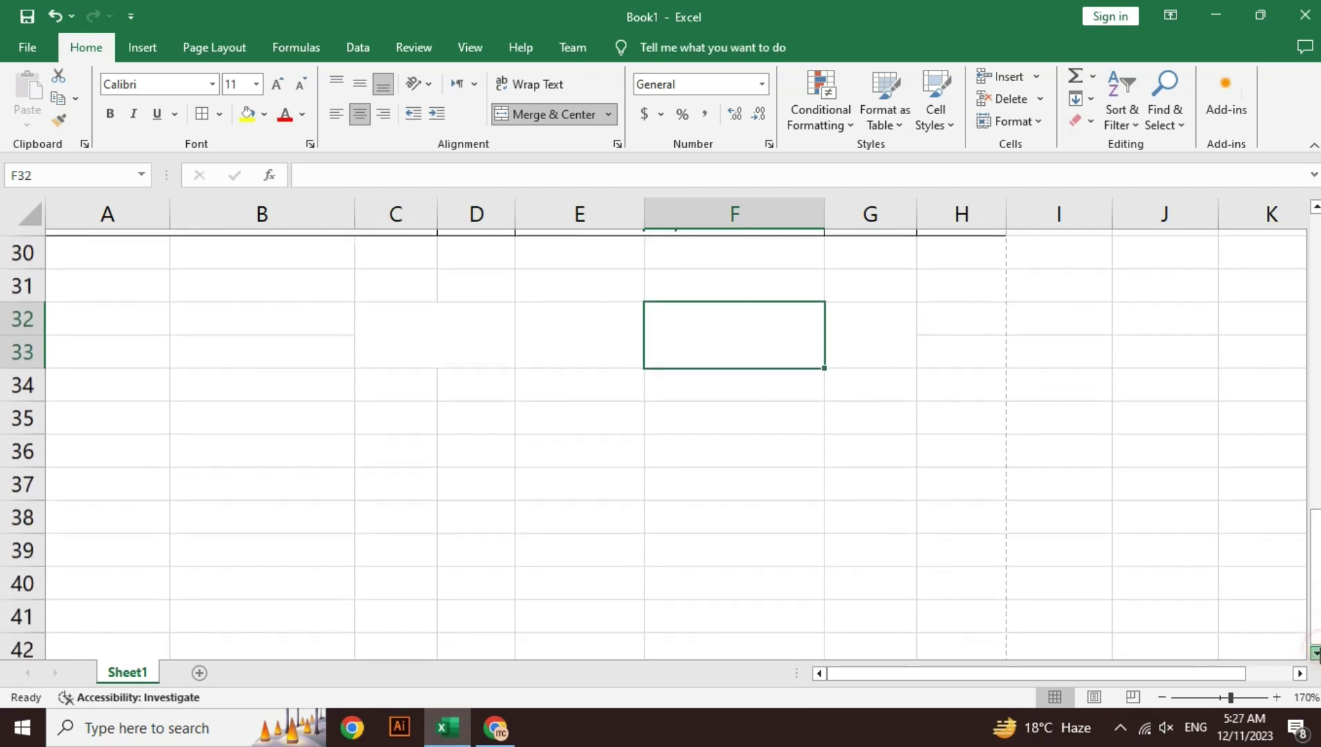
{"action": "left_click_drag", "start_coordinate": [478, 340], "coordinate": [860, 338]}
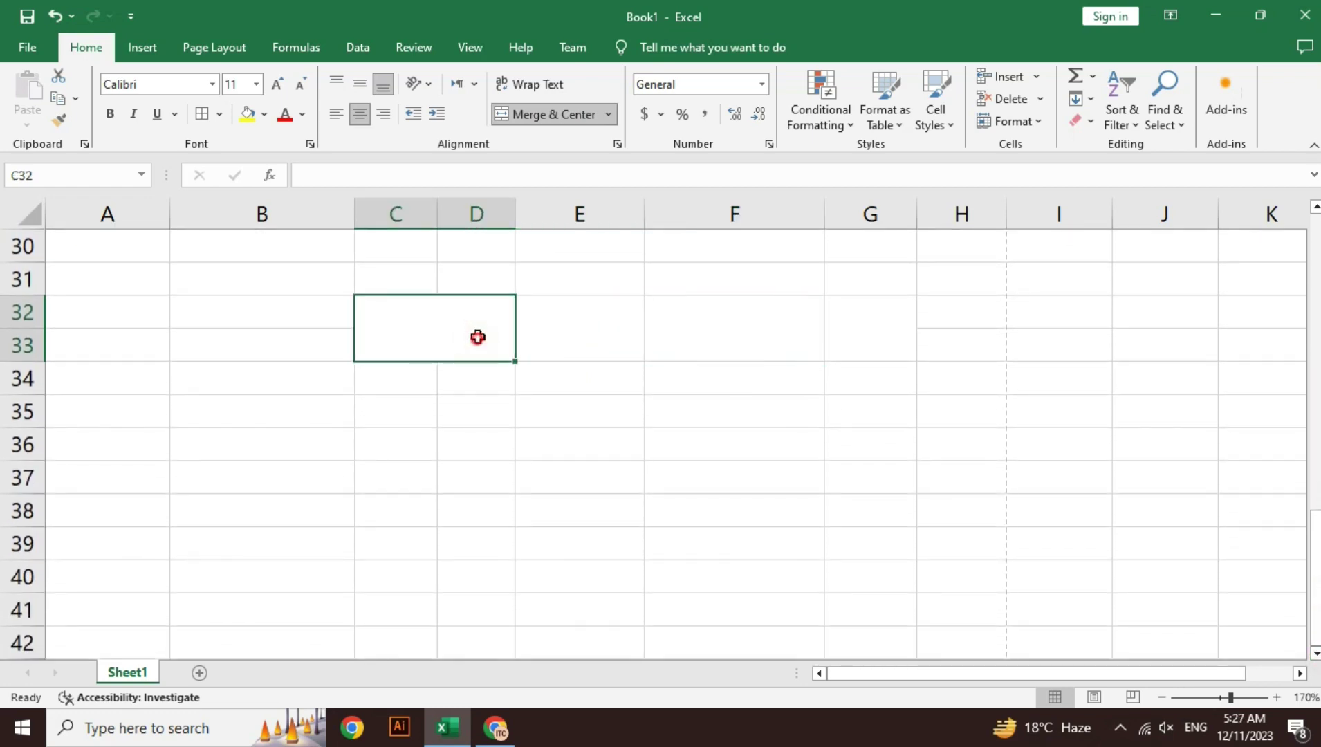
{"action": "left_click", "coordinate": [860, 337]}
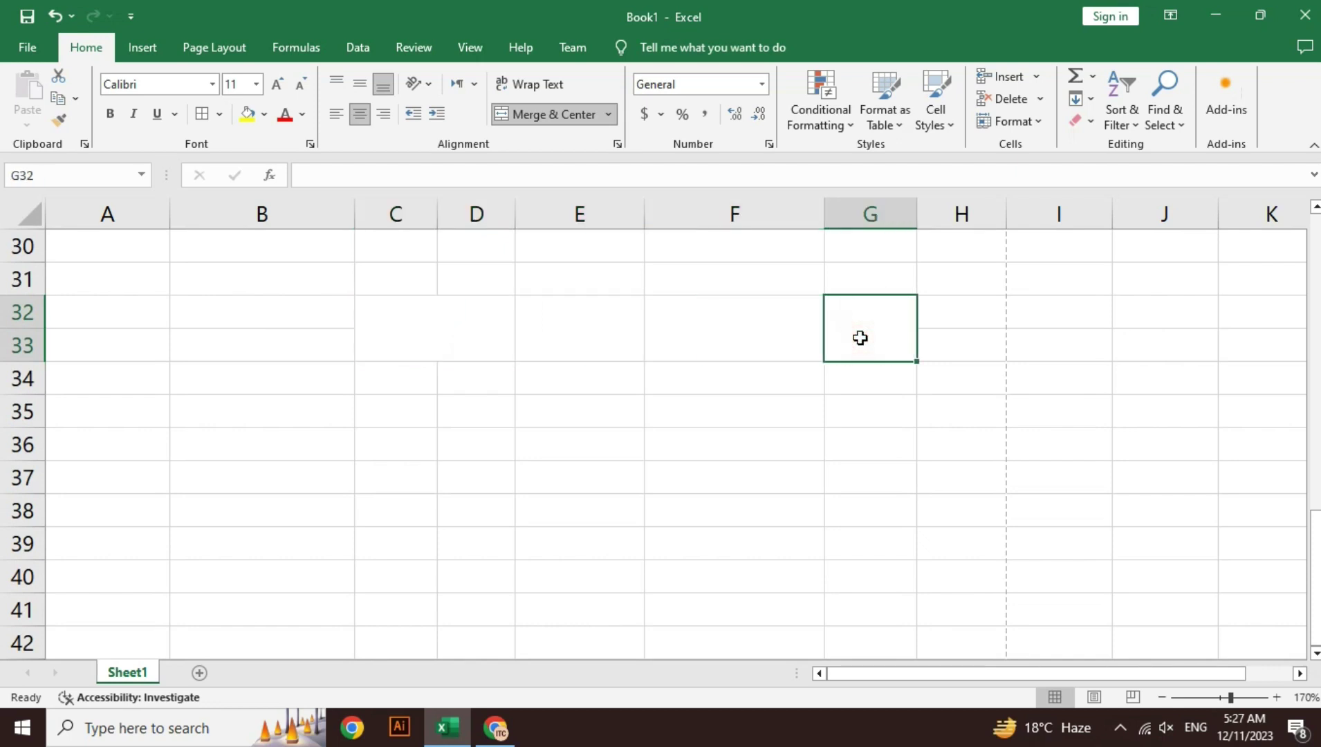
{"action": "left_click_drag", "start_coordinate": [860, 337], "coordinate": [396, 337]}
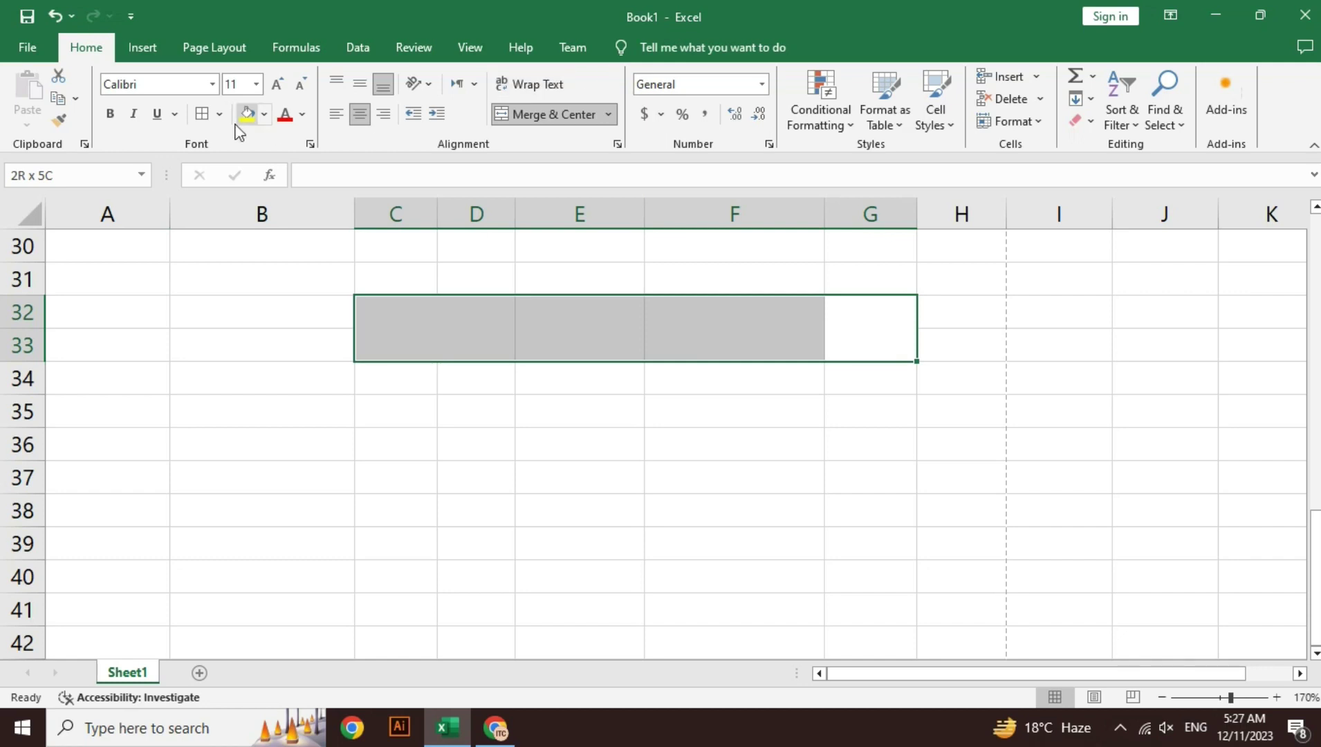
{"action": "left_click", "coordinate": [201, 117]}
{"action": "left_click", "coordinate": [444, 342]}
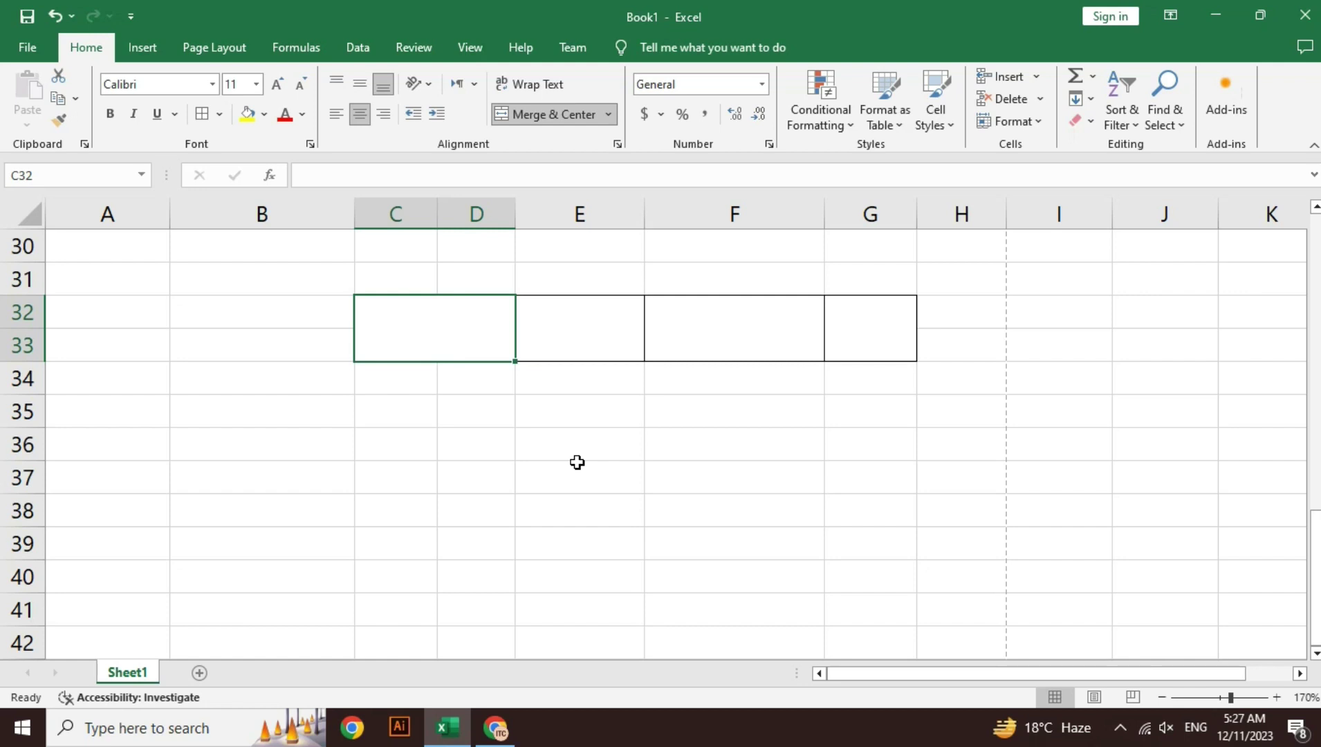
Step: Merge C34:E35 and F34:F35 for the second summary row
{"action": "left_click_drag", "start_coordinate": [410, 378], "coordinate": [598, 414]}
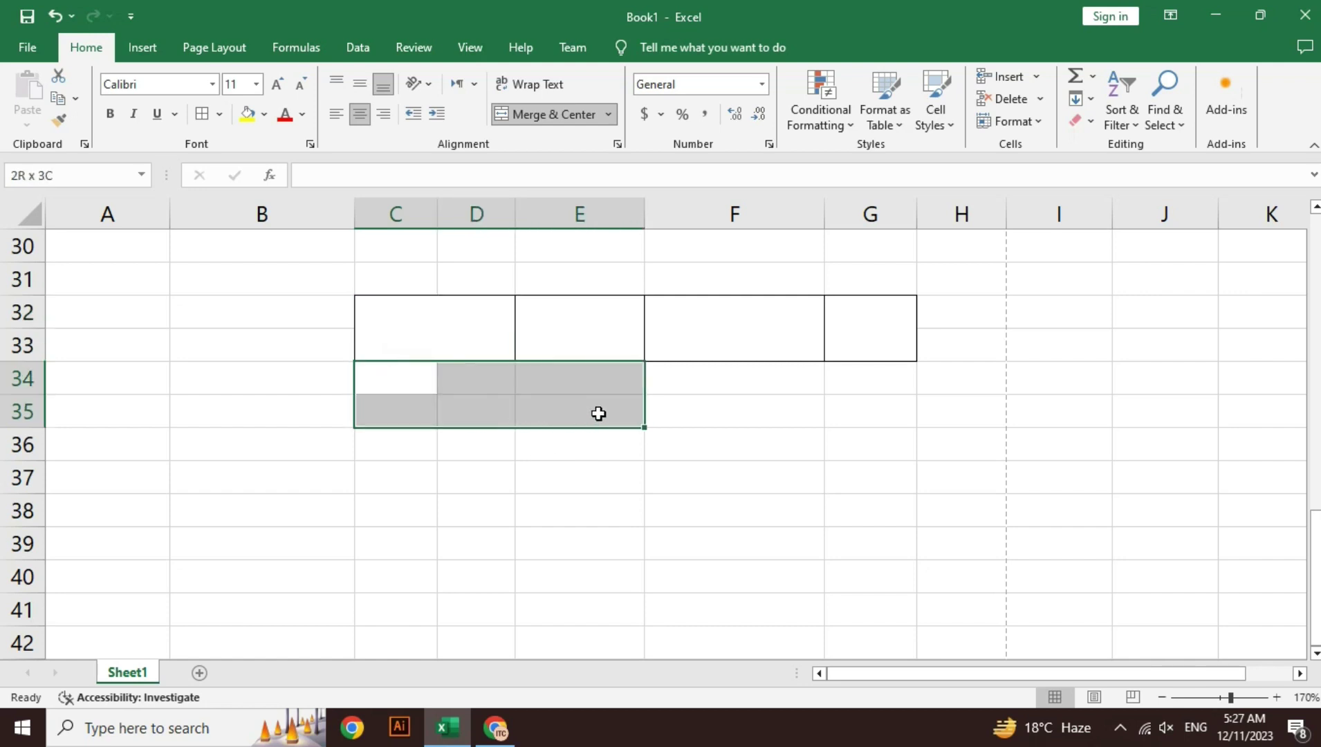
{"action": "left_click", "coordinate": [565, 116]}
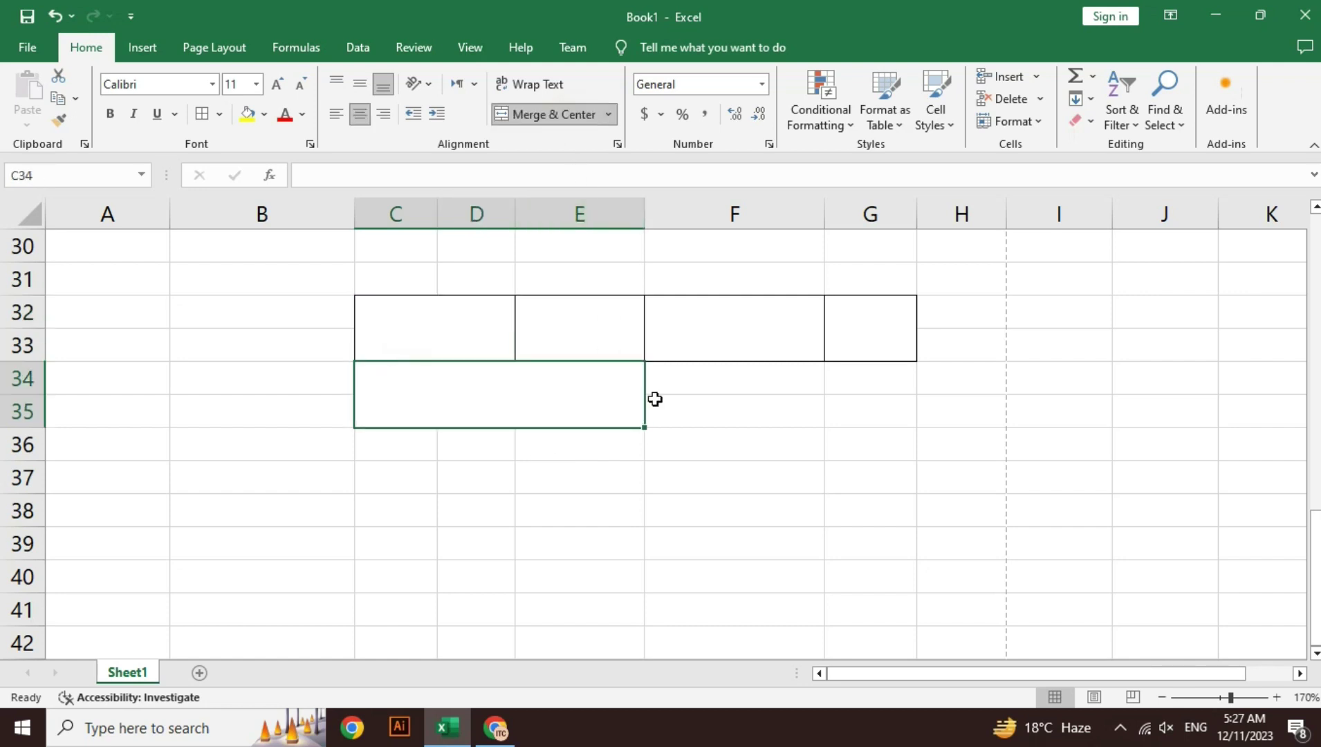
{"action": "left_click_drag", "start_coordinate": [734, 381], "coordinate": [731, 408]}
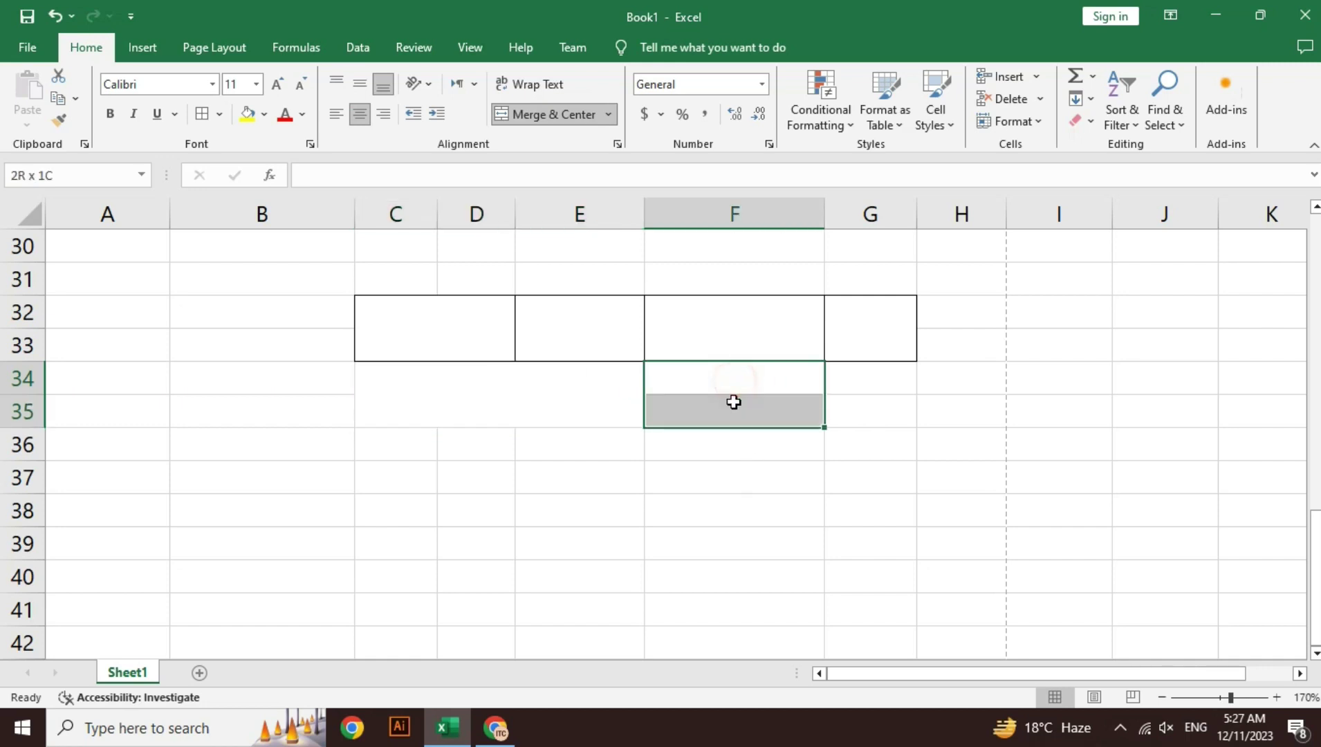
{"action": "left_click", "coordinate": [543, 116]}
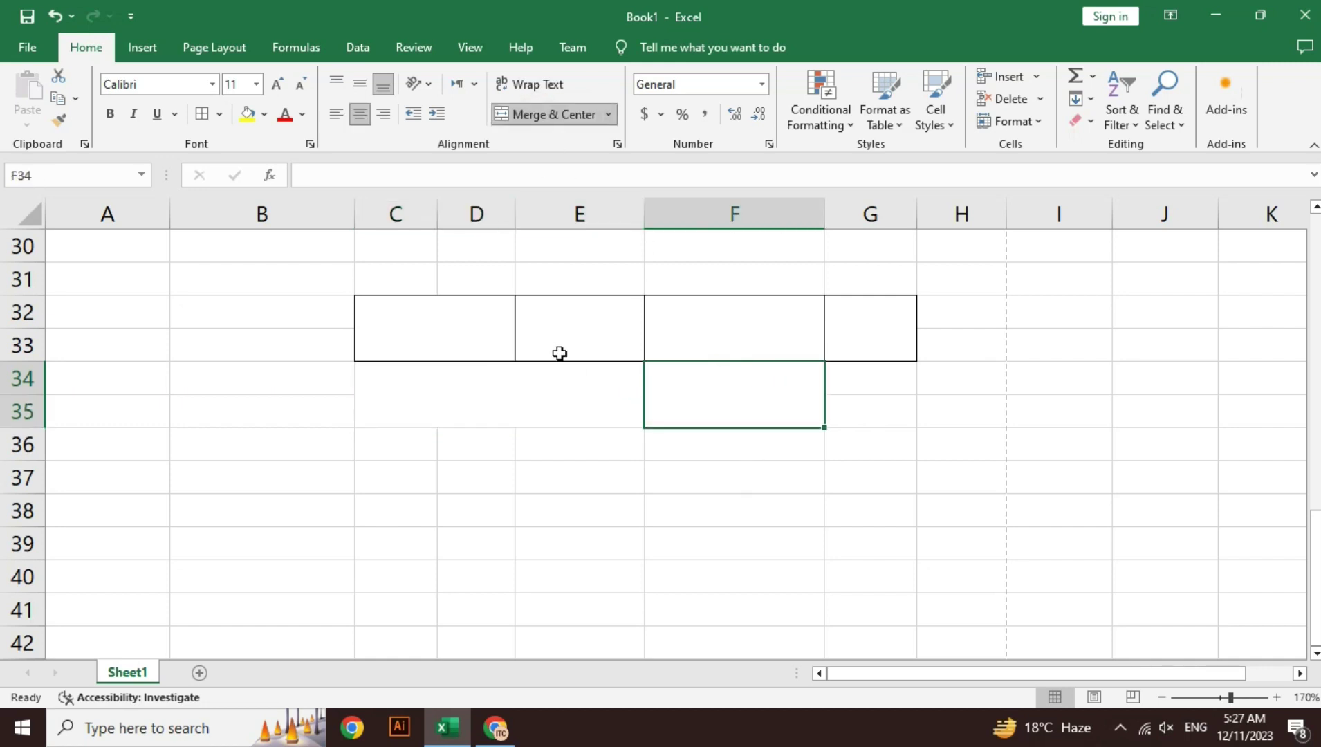
Step: Copy the merged row layout down to row 37 and apply All Borders to C32:F37
{"action": "mouse_move", "coordinate": [602, 393]}
{"action": "left_mouse_down"}
{"action": "mouse_move", "coordinate": [731, 408]}
{"action": "mouse_move", "coordinate": [616, 398]}
{"action": "left_mouse_up"}
{"action": "left_click", "coordinate": [824, 430]}
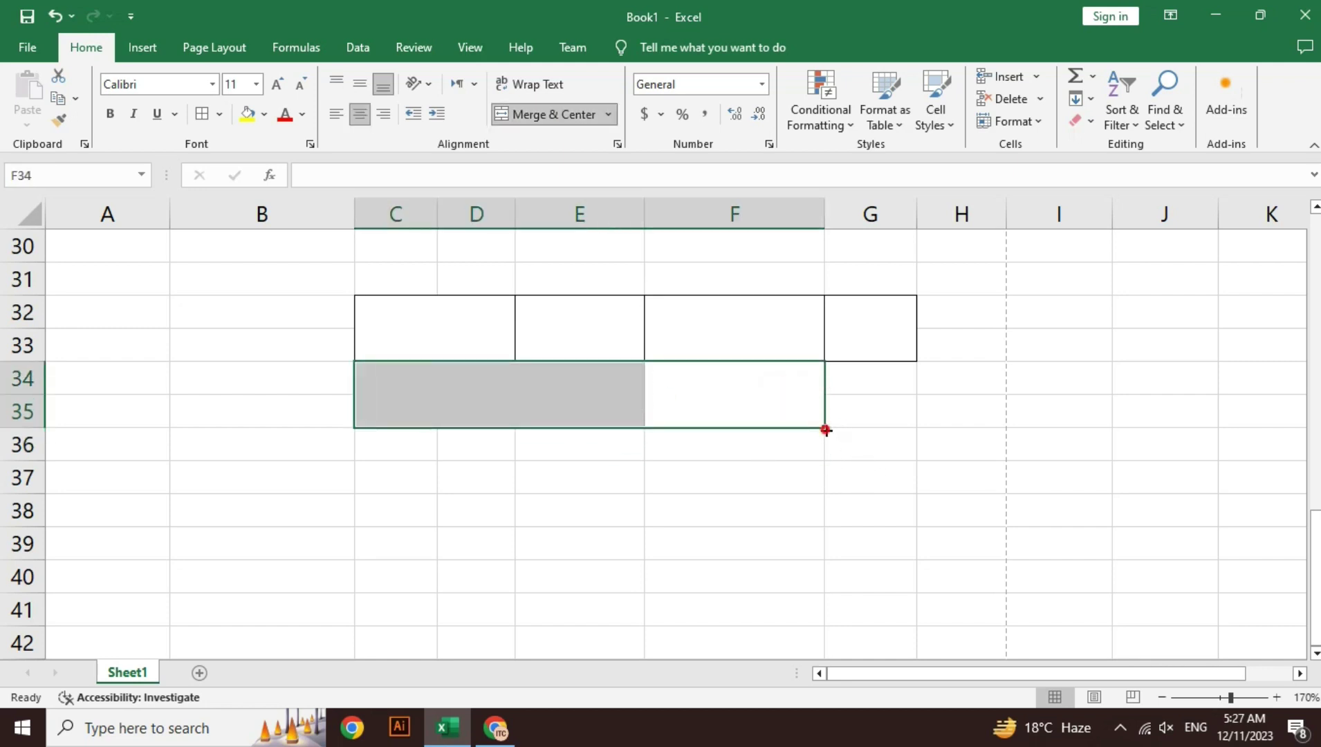
{"action": "left_click_drag", "start_coordinate": [824, 428], "coordinate": [828, 468]}
{"action": "left_click", "coordinate": [447, 332]}
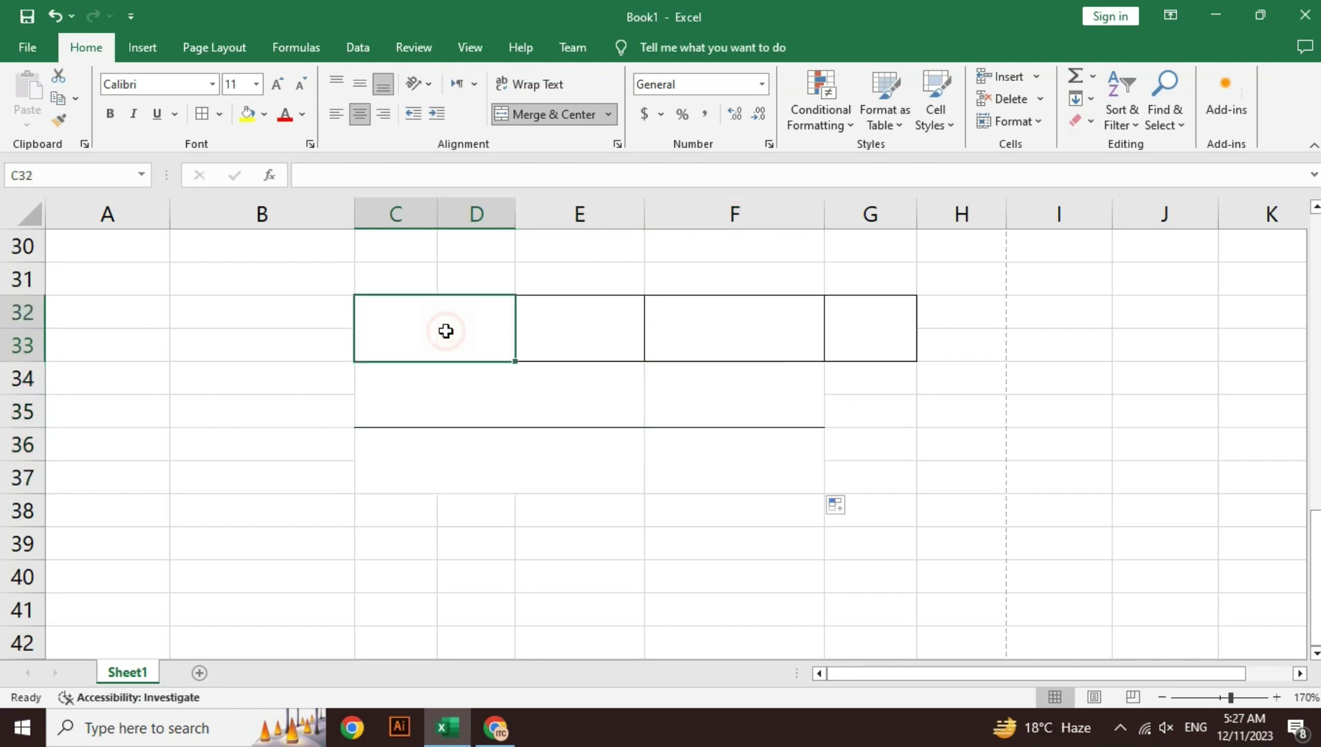
{"action": "mouse_move", "coordinate": [446, 331]}
{"action": "left_mouse_down"}
{"action": "mouse_move", "coordinate": [637, 449]}
{"action": "mouse_move", "coordinate": [743, 437]}
{"action": "left_mouse_up"}
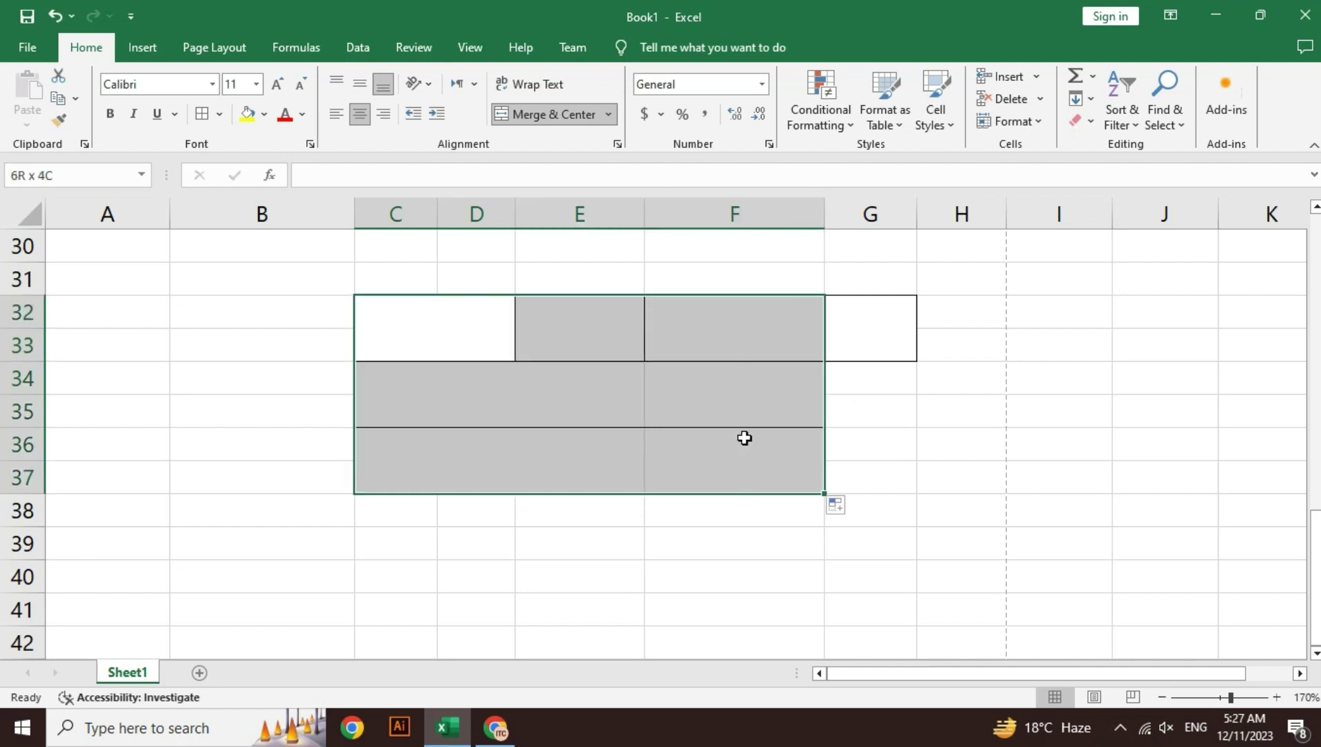
{"action": "left_click", "coordinate": [202, 113]}
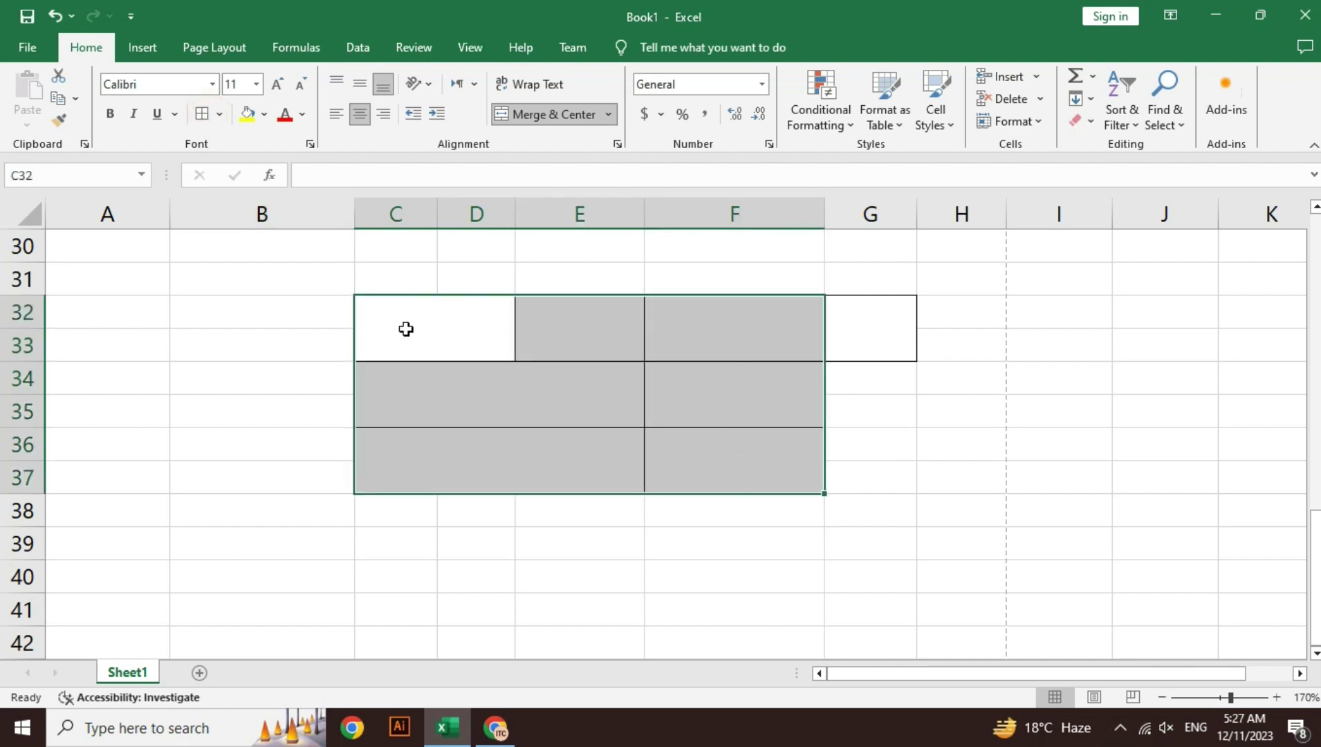
{"action": "left_click", "coordinate": [418, 325]}
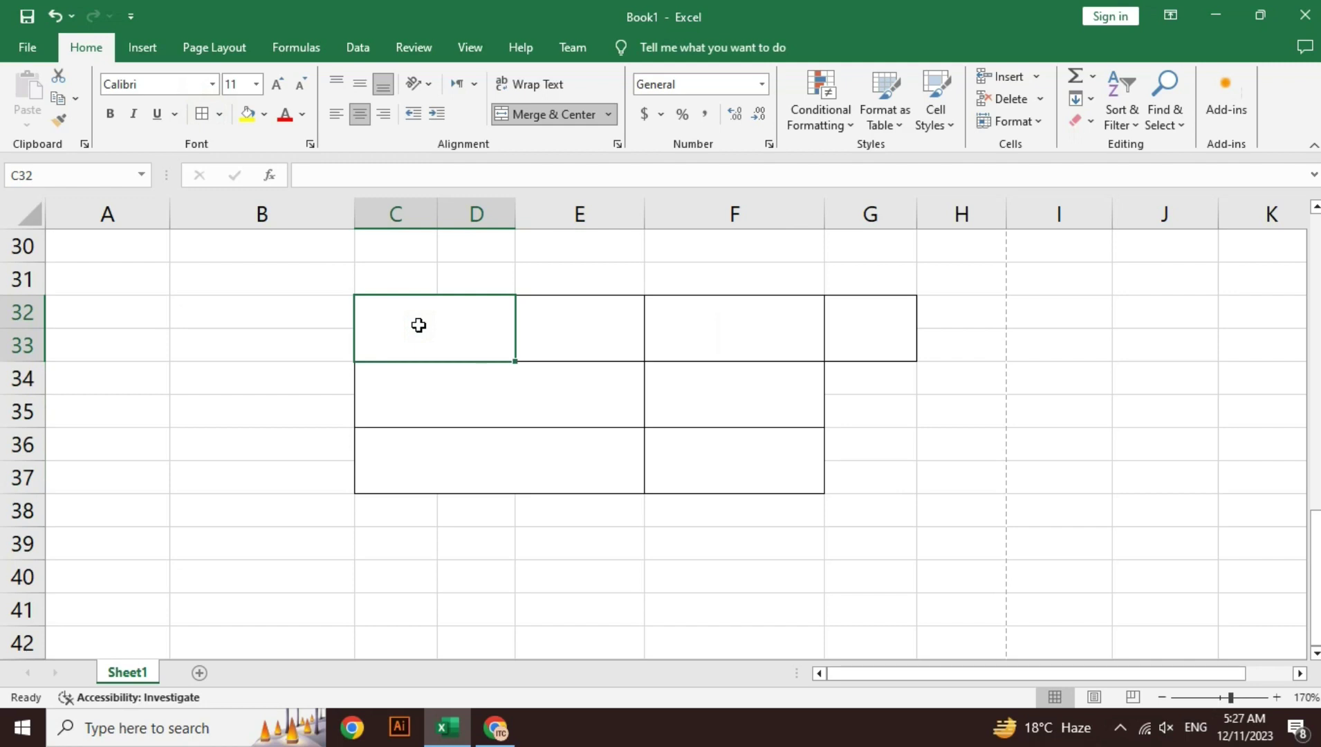
Step: Type GRAND TOTAL into the merged C32 summary box
{"action": "key", "text": "Right"}
{"action": "key", "text": "Right"}
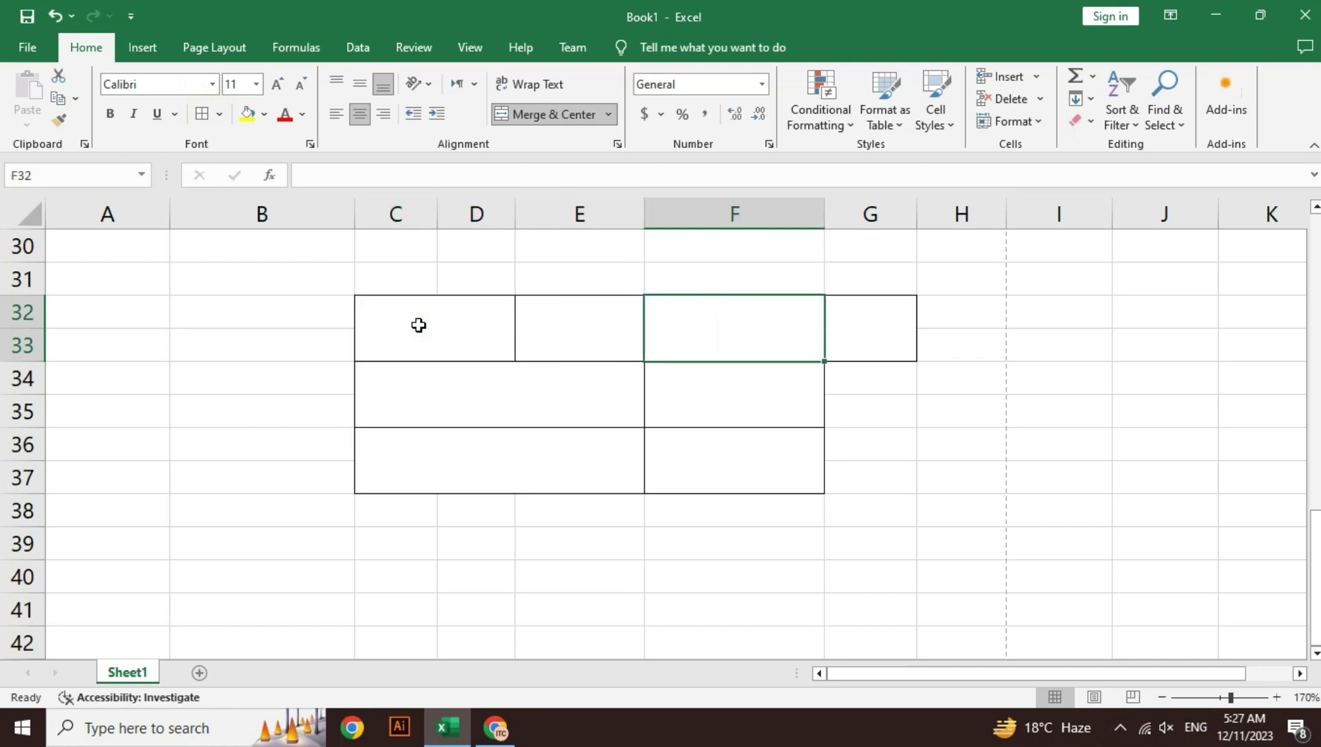
{"action": "key", "text": "Left"}
{"action": "key", "text": "Left"}
{"action": "key", "text": "Right"}
{"action": "key", "text": "Left"}
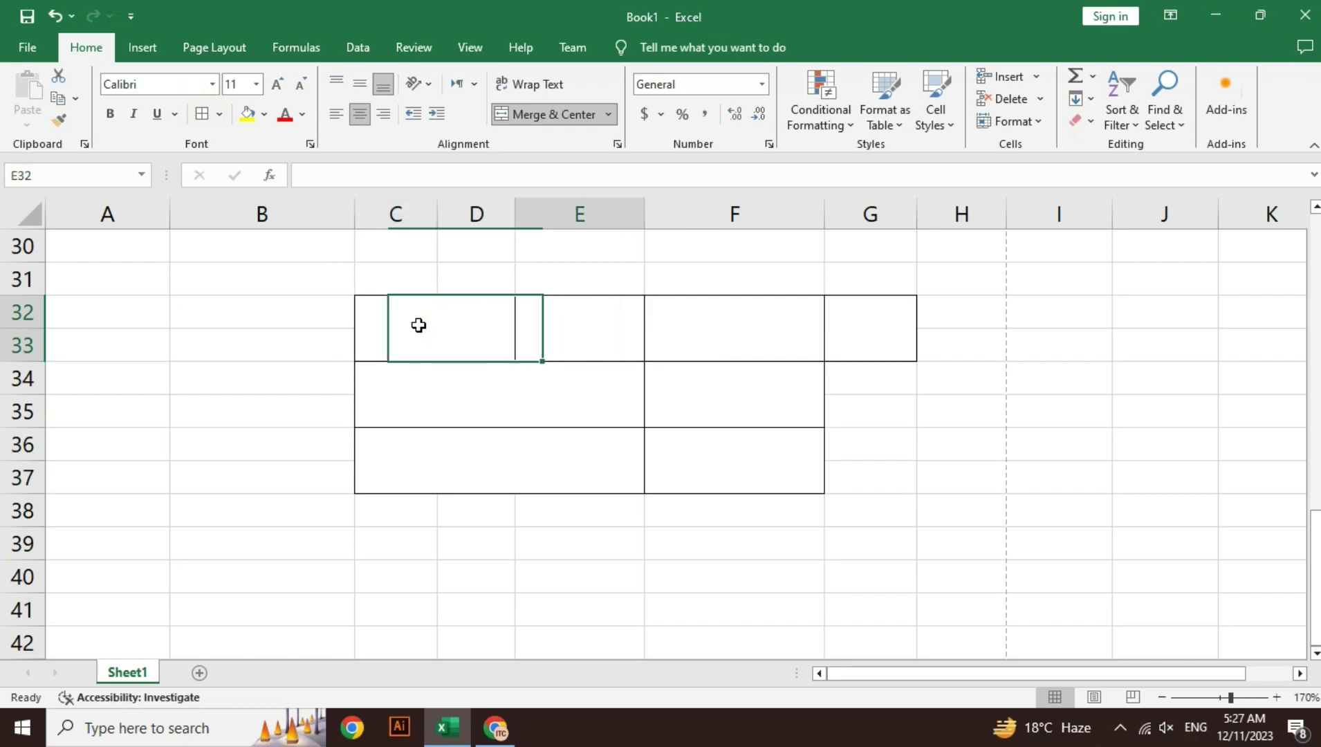
{"action": "key", "text": "Right"}
{"action": "key", "text": "Right"}
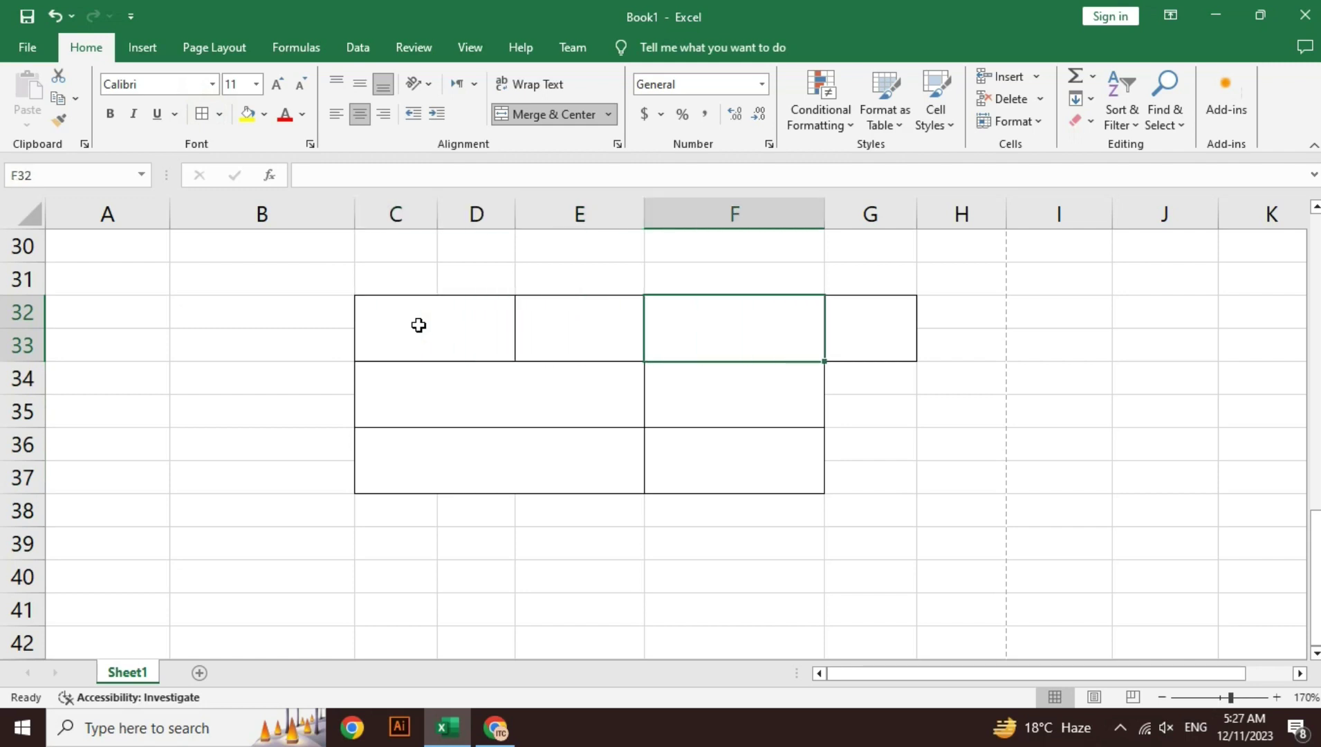
{"action": "key", "text": "Right"}
{"action": "key", "text": "Left"}
{"action": "key", "text": "Left"}
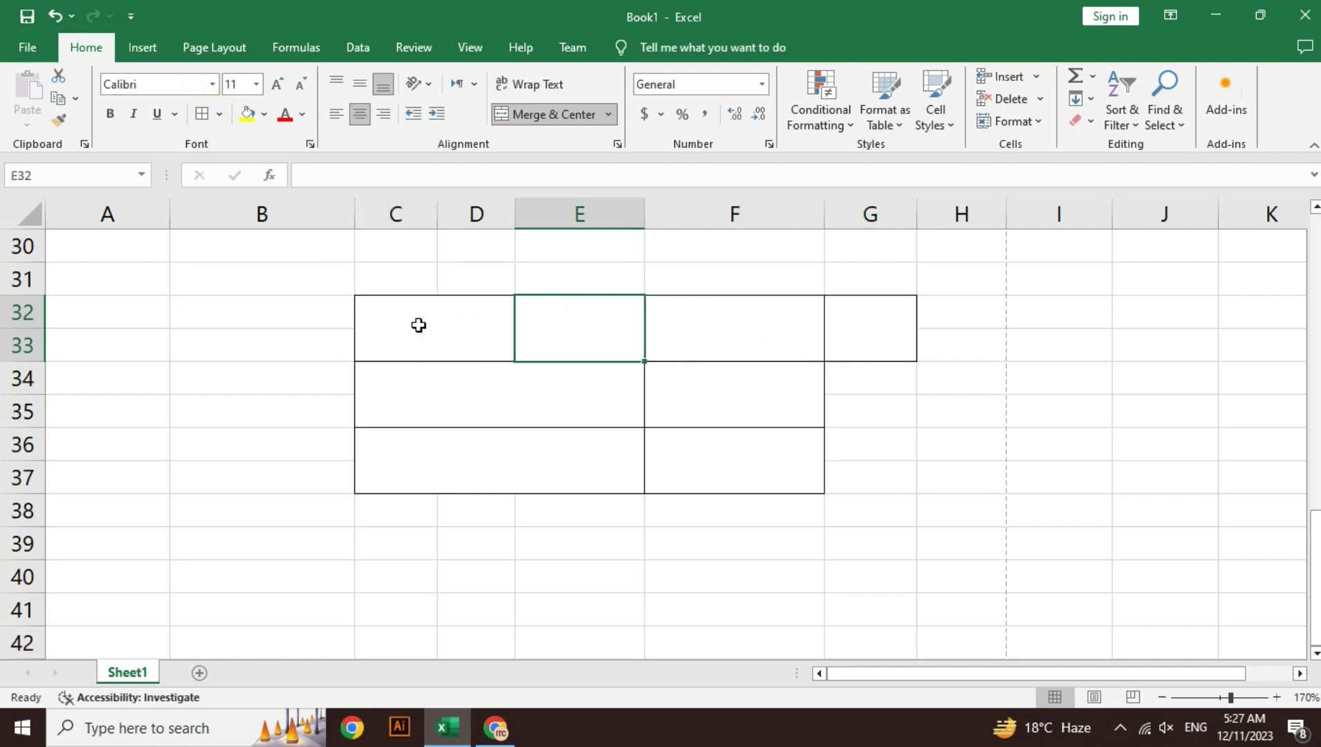
{"action": "key", "text": "Left"}
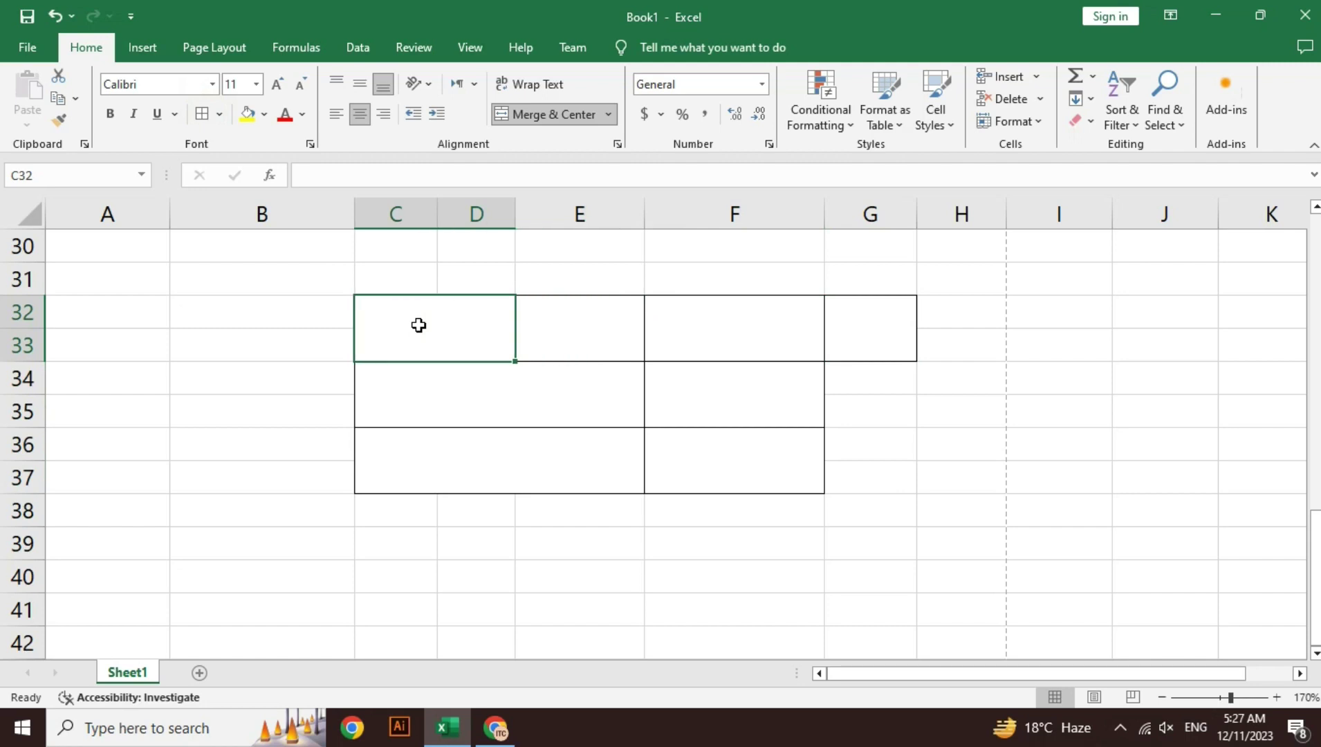
{"action": "type", "text": "GRAND "}
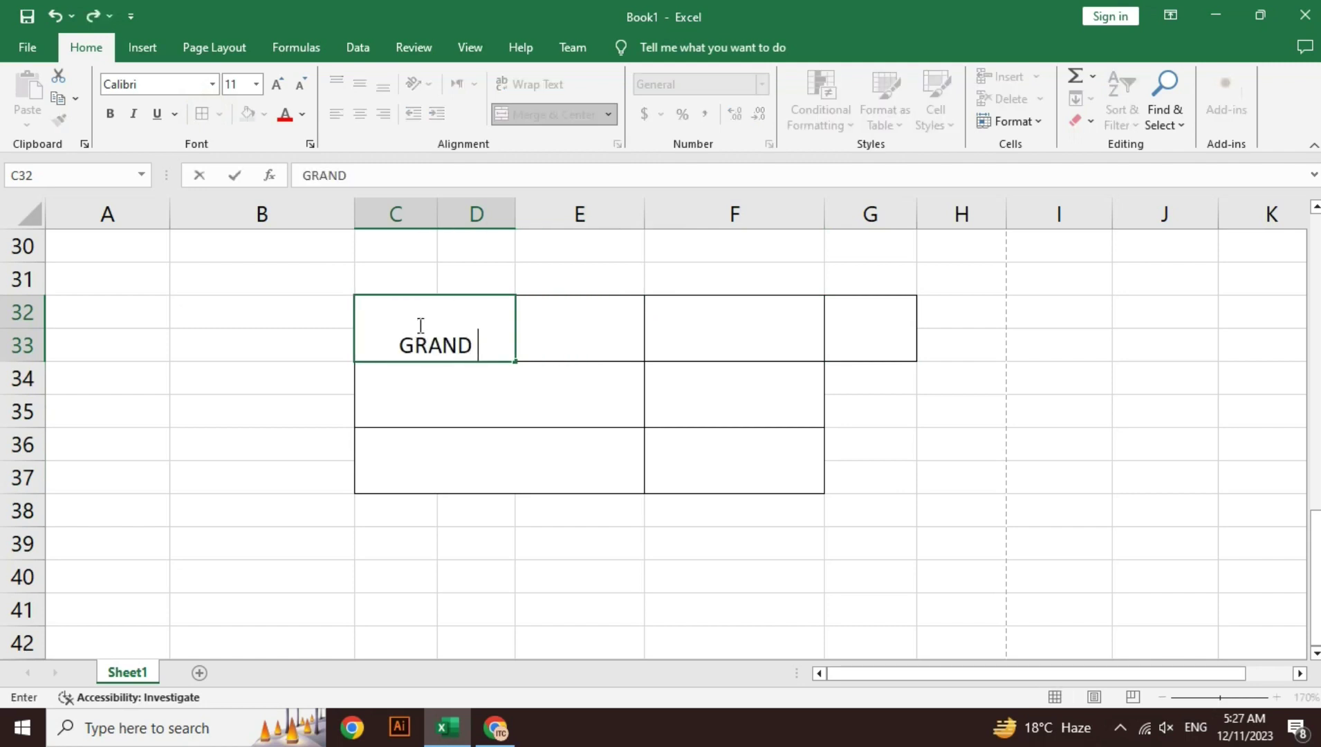
{"action": "type", "text": "TOTAL"}
Step: Commit GRAND TOTAL in C32 and enter the OUT OF label in F32
{"action": "key", "text": "Return"}
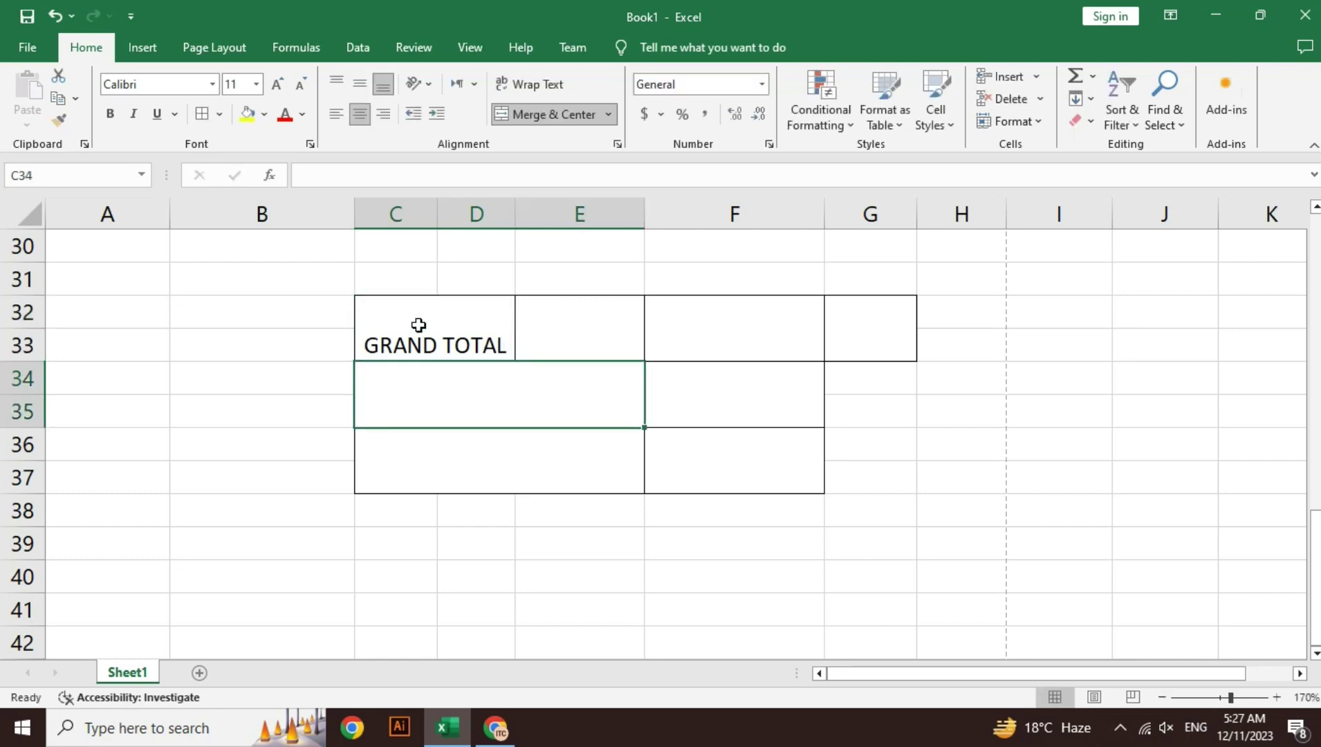
{"action": "key", "text": "Up"}
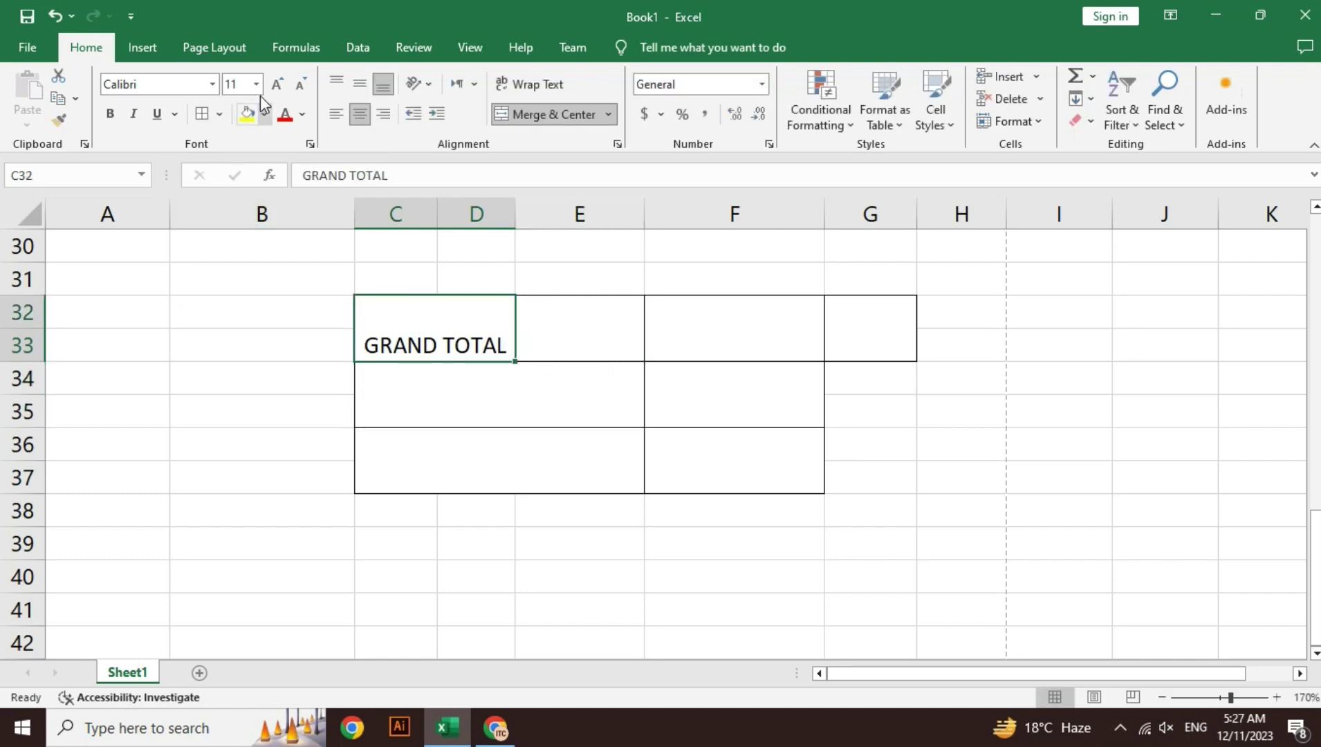
{"action": "left_click", "coordinate": [567, 354]}
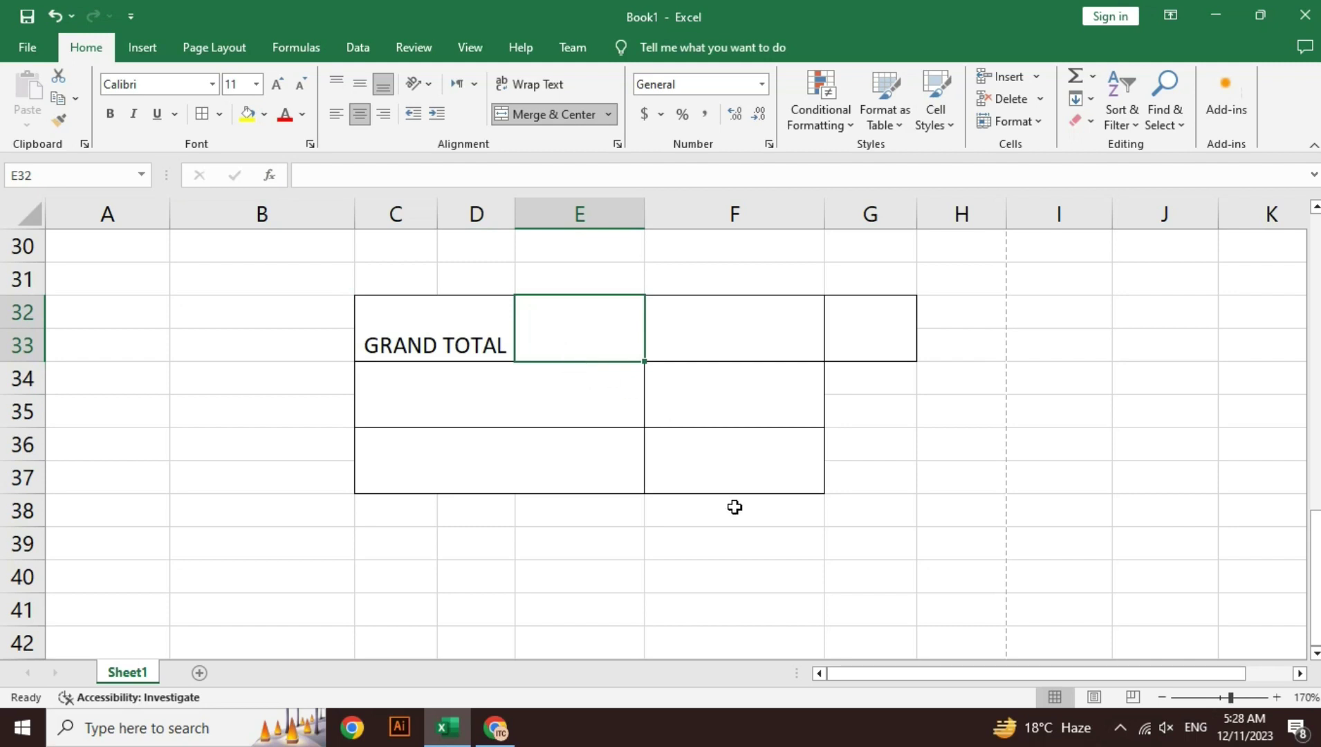
{"action": "left_click", "coordinate": [761, 324]}
{"action": "type", "text": "OU"}
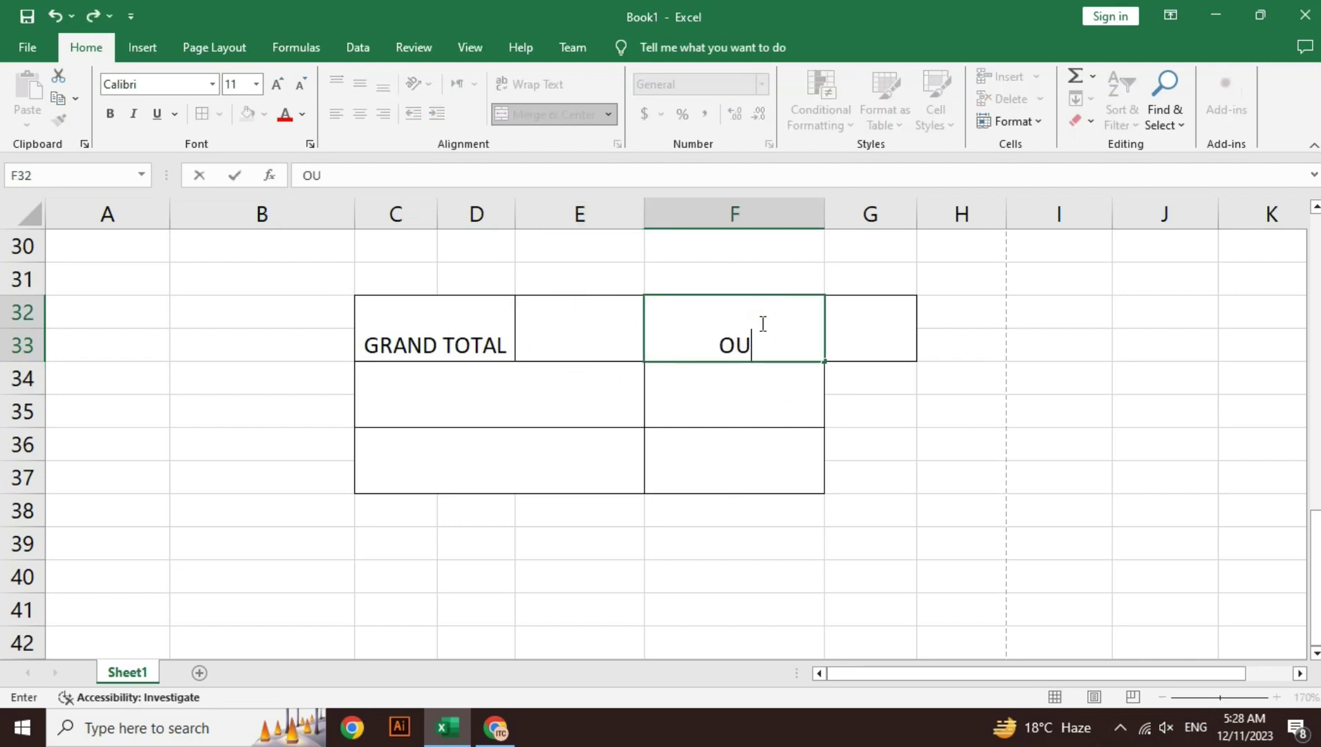
{"action": "type", "text": "T OF"}
{"action": "key", "text": "Tab"}
{"action": "scroll", "coordinate": [1254, 349], "scroll_direction": "up", "scroll_amount": 3}
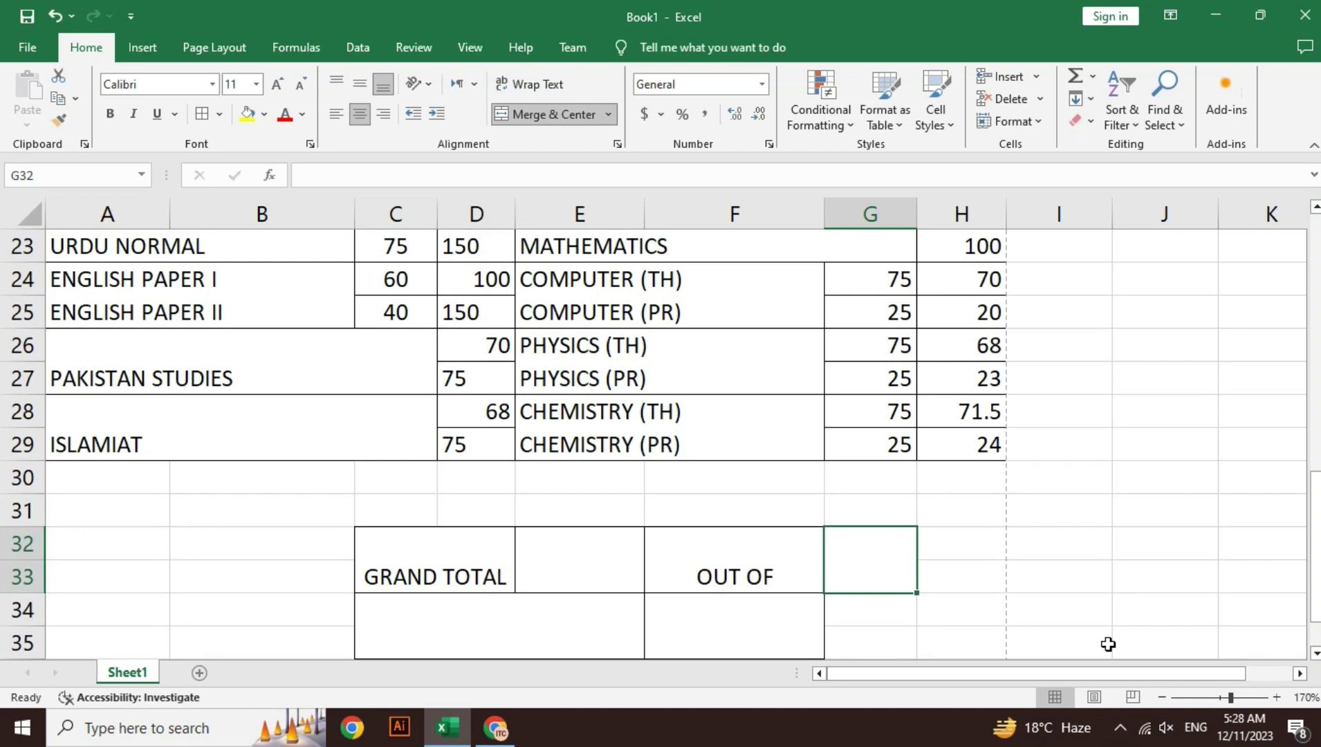
Step: Start the OUT OF total in G32 as =SUM(G24:G29)
{"action": "type", "text": "=SUM"}
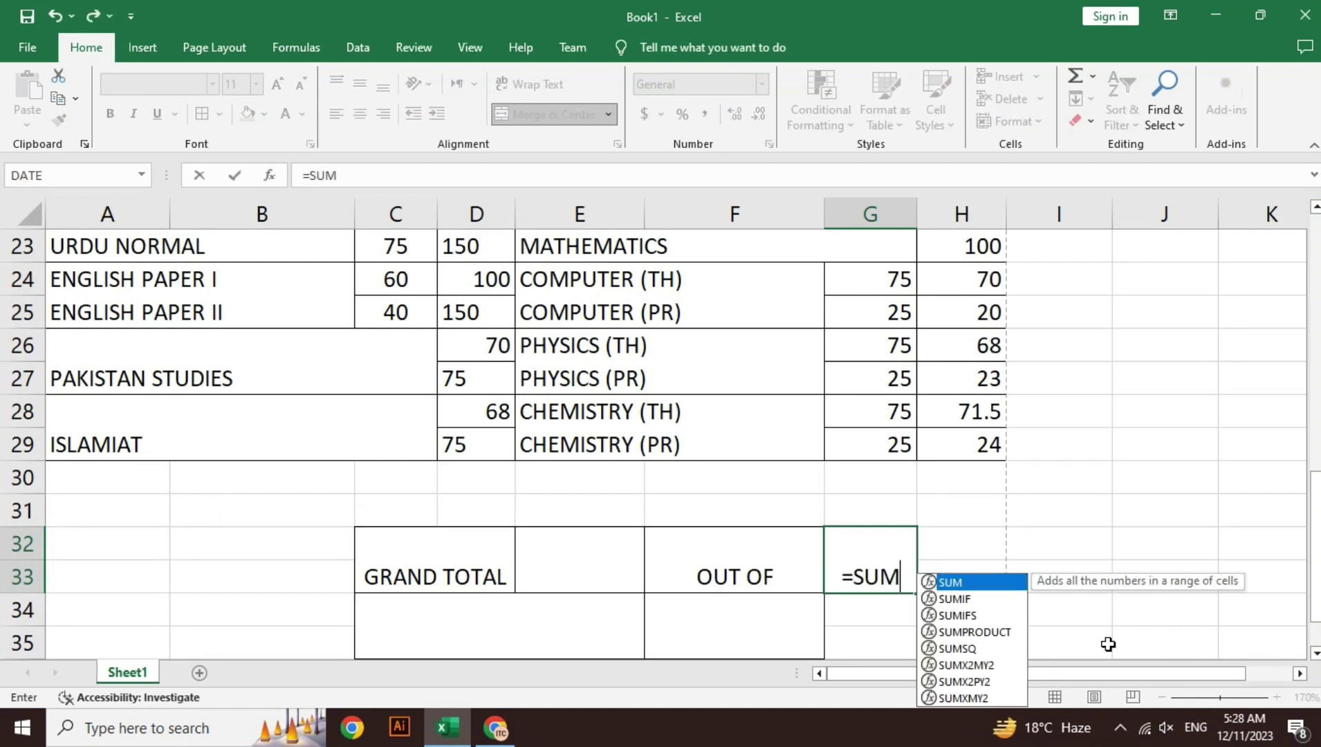
{"action": "type", "text": "("}
{"action": "key", "text": "Up"}
{"action": "key", "text": "Up"}
{"action": "key", "text": "Up"}
{"action": "key", "text": "shift+Up"}
{"action": "key", "text": "shift+Up"}
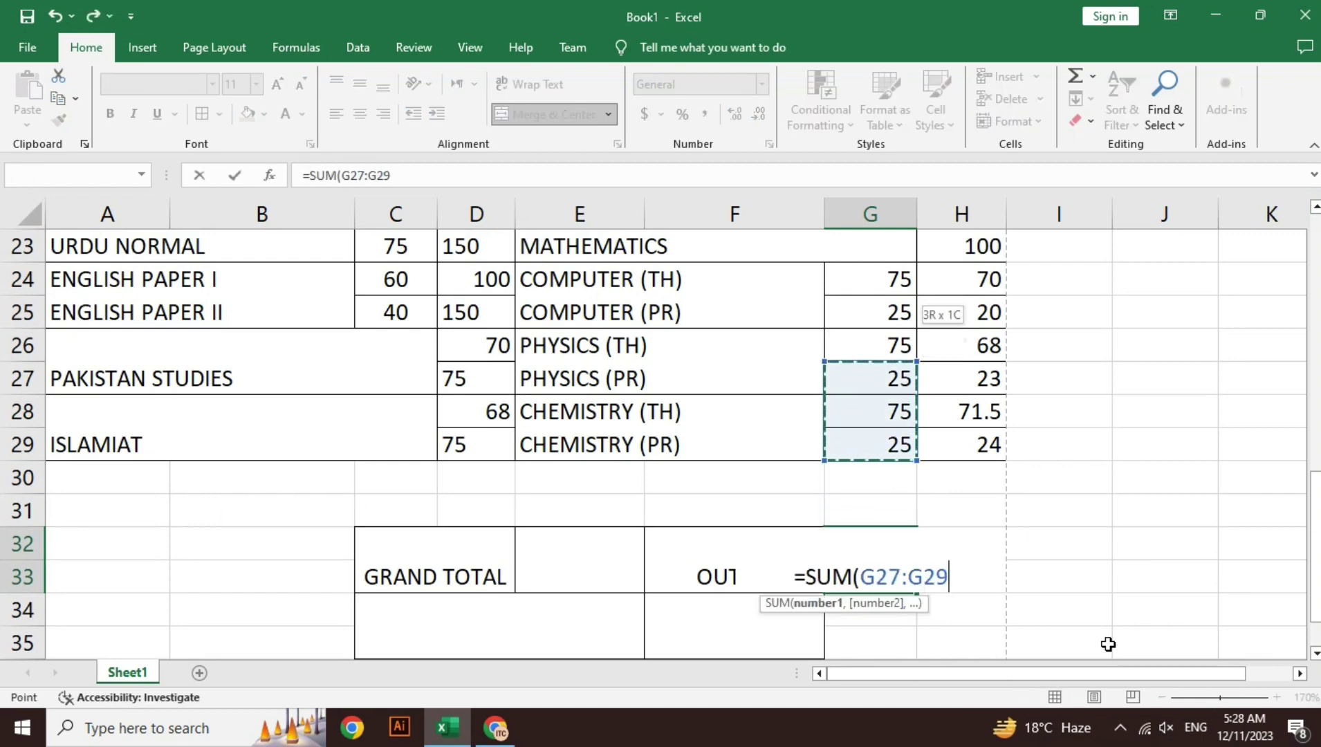
{"action": "key", "text": "shift+Up"}
{"action": "key", "text": "shift+Up"}
{"action": "key", "text": "shift+Up"}
{"action": "key", "text": "Return"}
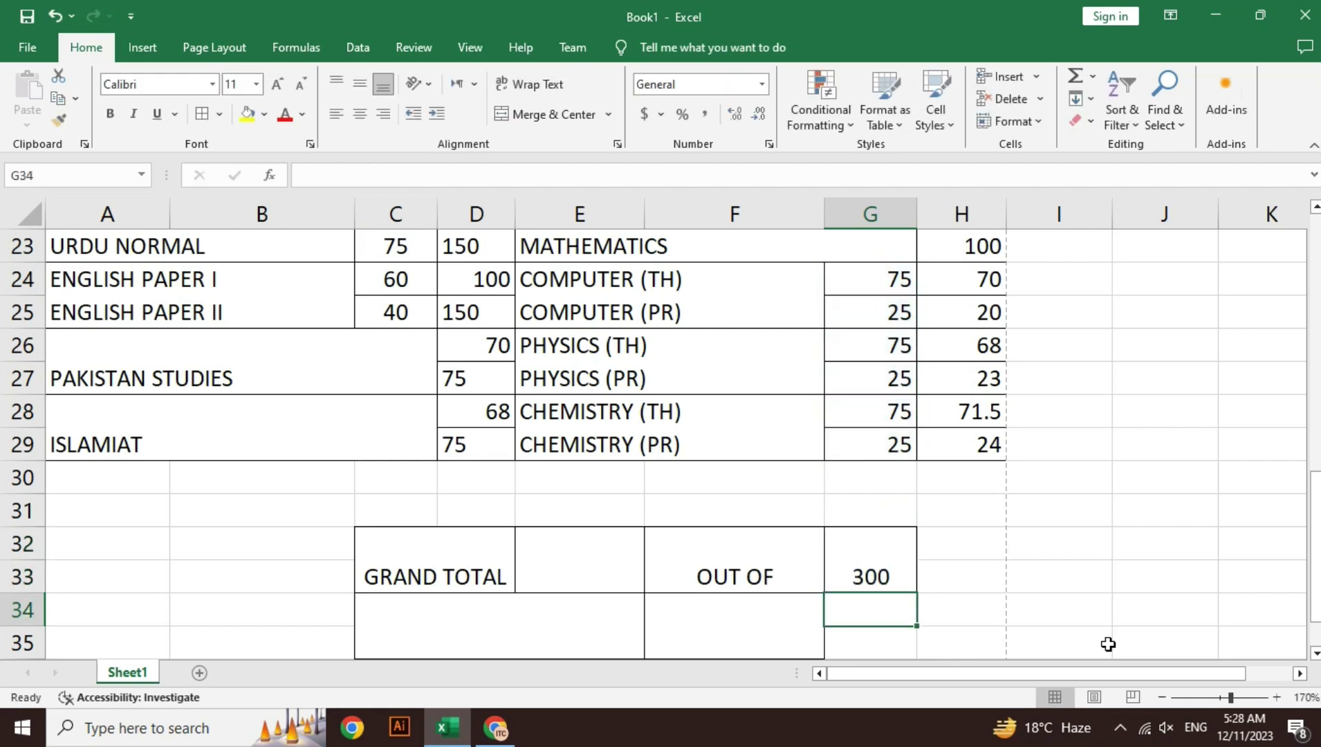
{"action": "key", "text": "Up"}
Step: Edit the OUT OF formula to also add D29 and D27
{"action": "key", "text": "F2"}
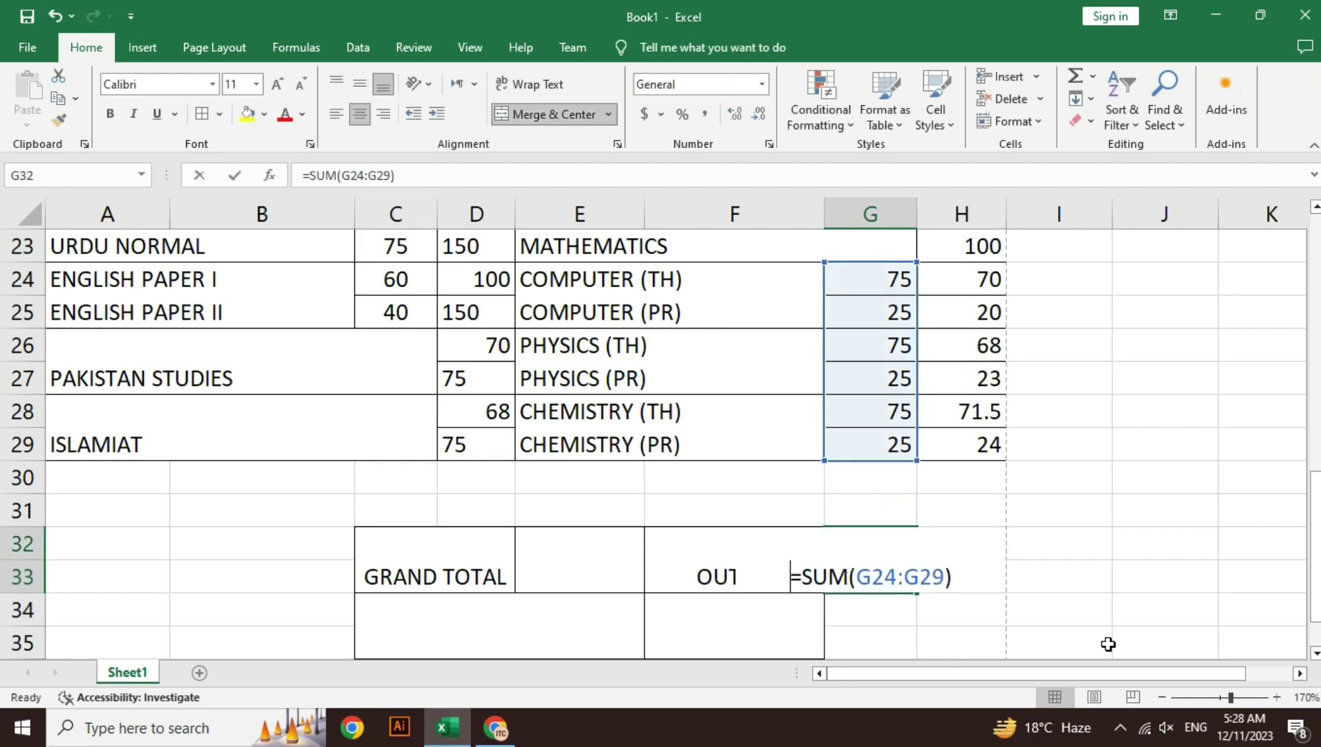
{"action": "key", "text": "Left"}
{"action": "type", "text": ","}
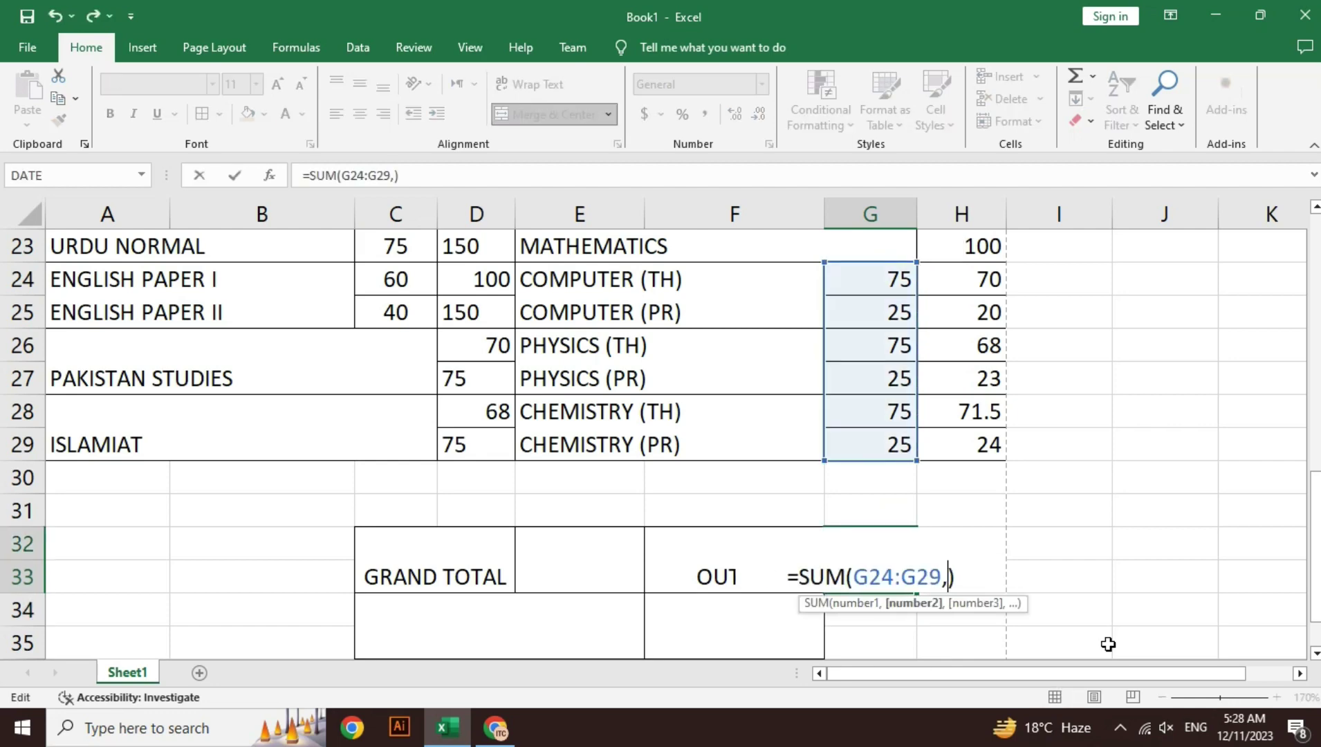
{"action": "key", "text": "Left"}
{"action": "key", "text": "Left"}
{"action": "key", "text": "Left"}
{"action": "key", "text": "Right"}
{"action": "key", "text": "Right"}
{"action": "key", "text": "Right"}
{"action": "key", "text": "Right"}
{"action": "left_click", "coordinate": [478, 446]}
{"action": "type", "text": ","}
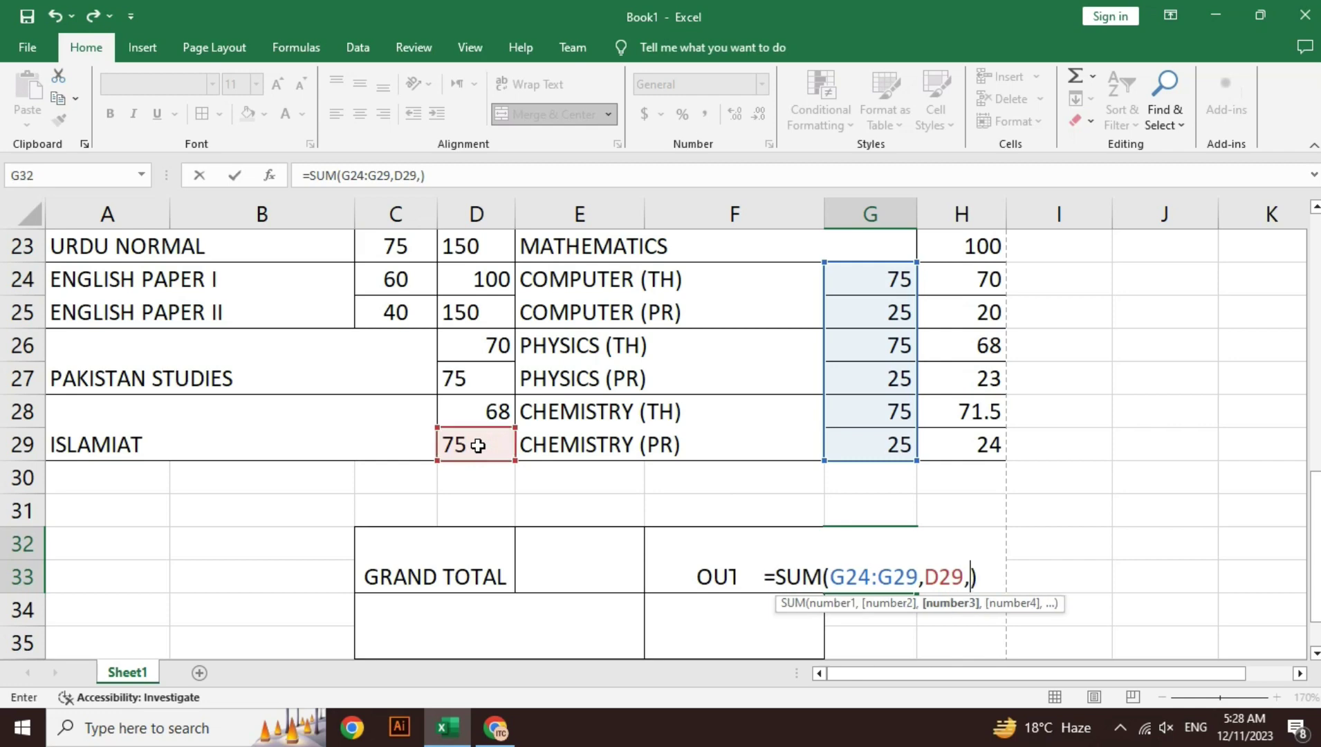
{"action": "left_click", "coordinate": [480, 374]}
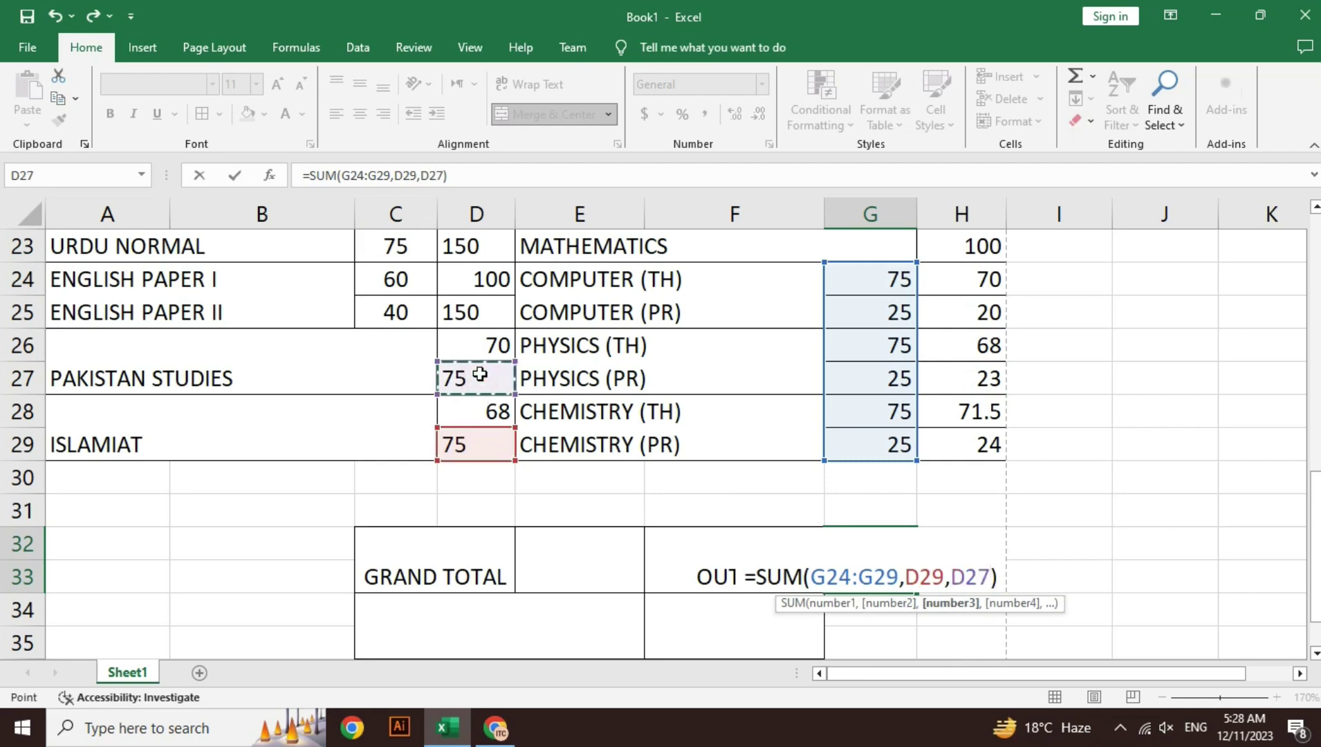
{"action": "type", "text": ","}
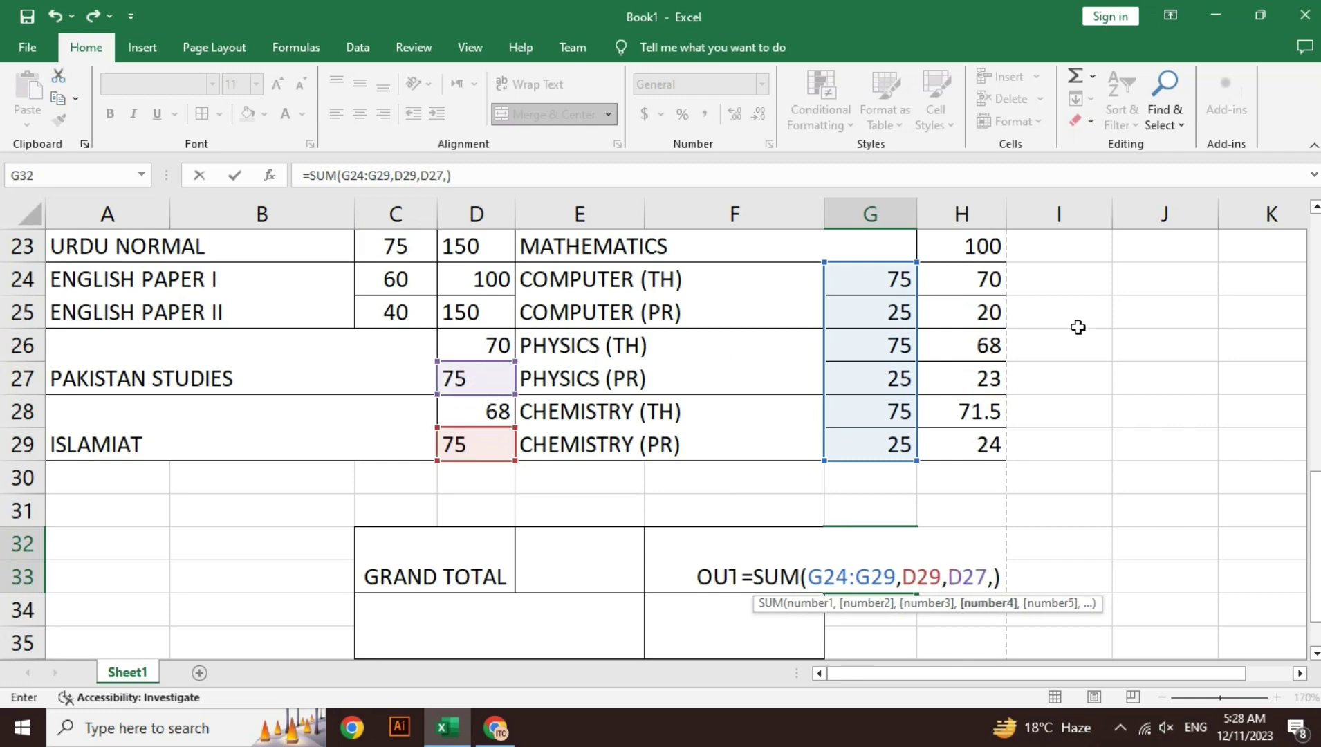
Step: Add D25 and D23 to the OUT OF sum and commit it
{"action": "left_click_drag", "start_coordinate": [1317, 576], "coordinate": [1318, 538]}
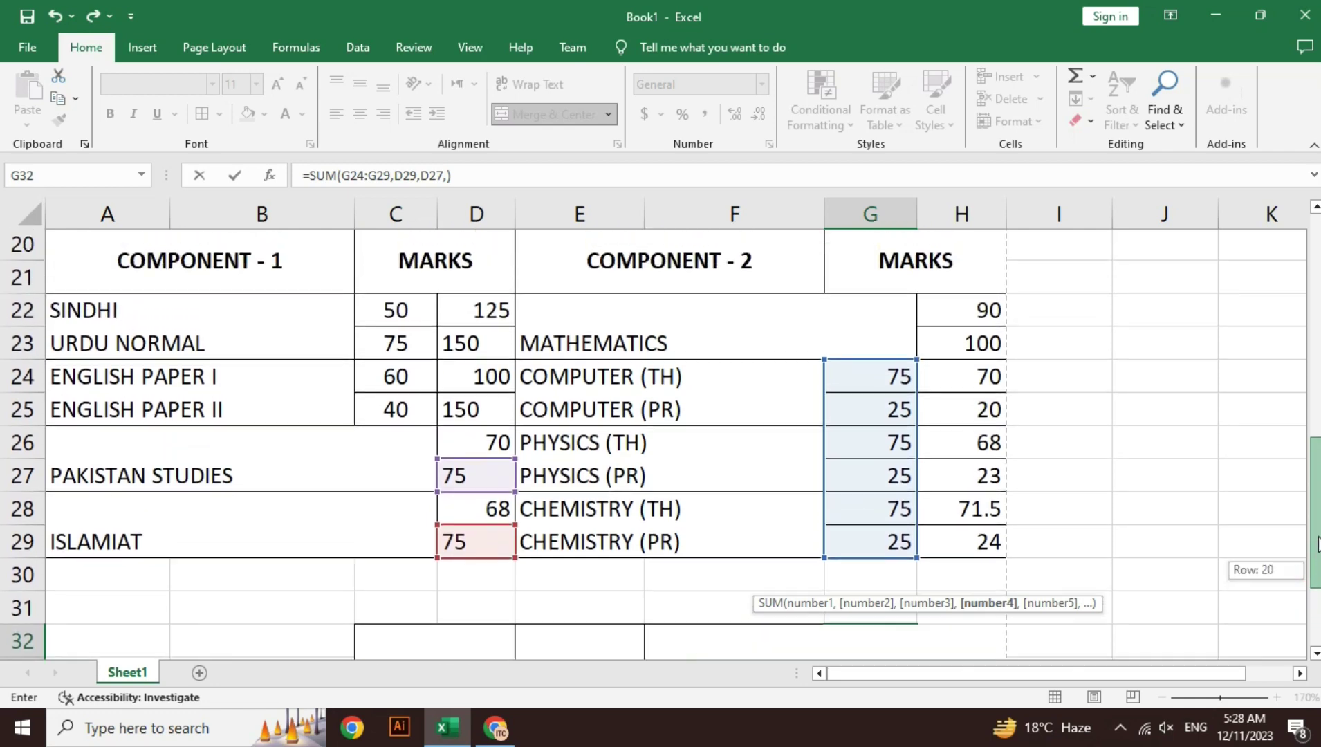
{"action": "left_click", "coordinate": [497, 416]}
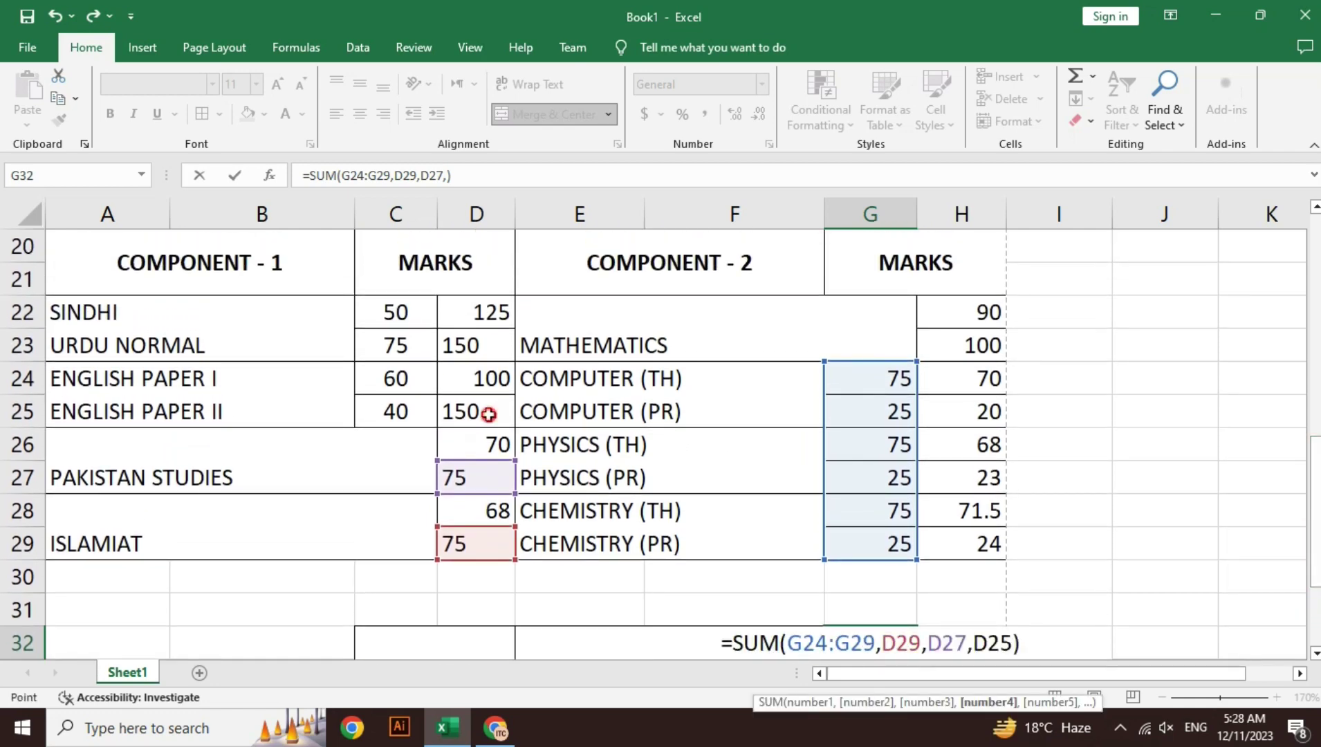
{"action": "type", "text": ","}
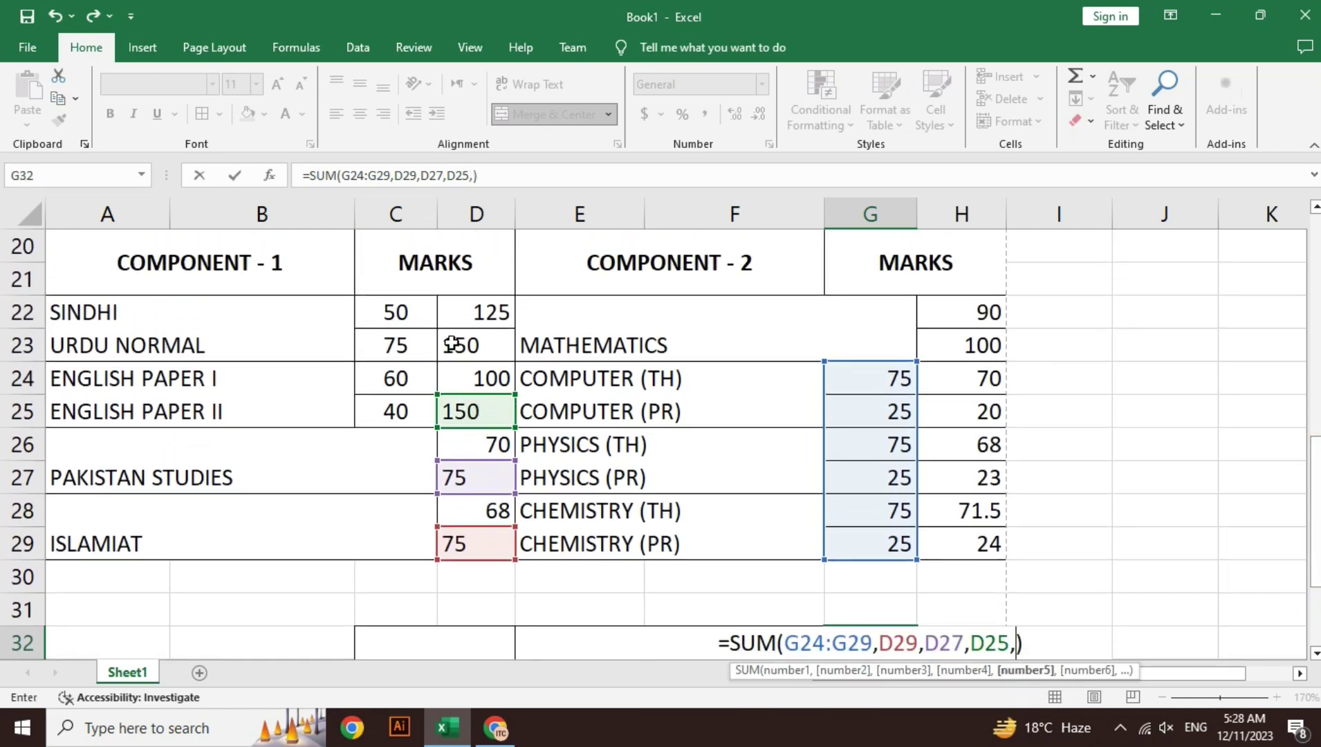
{"action": "left_click", "coordinate": [458, 344]}
{"action": "key", "text": "Return"}
{"action": "key", "text": "Up"}
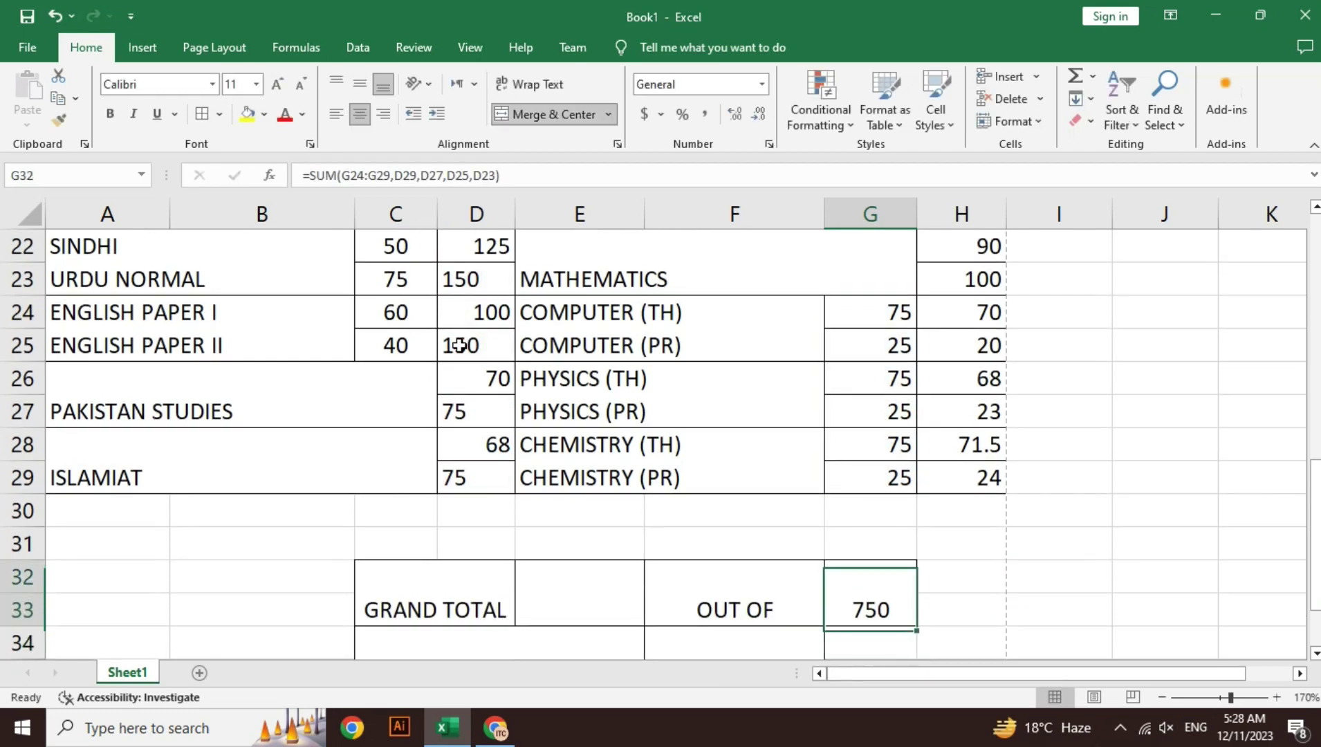
Step: Add H23 to the OUT OF formula so it totals 850
{"action": "key", "text": "F2"}
{"action": "left_click", "coordinate": [1035, 611]}
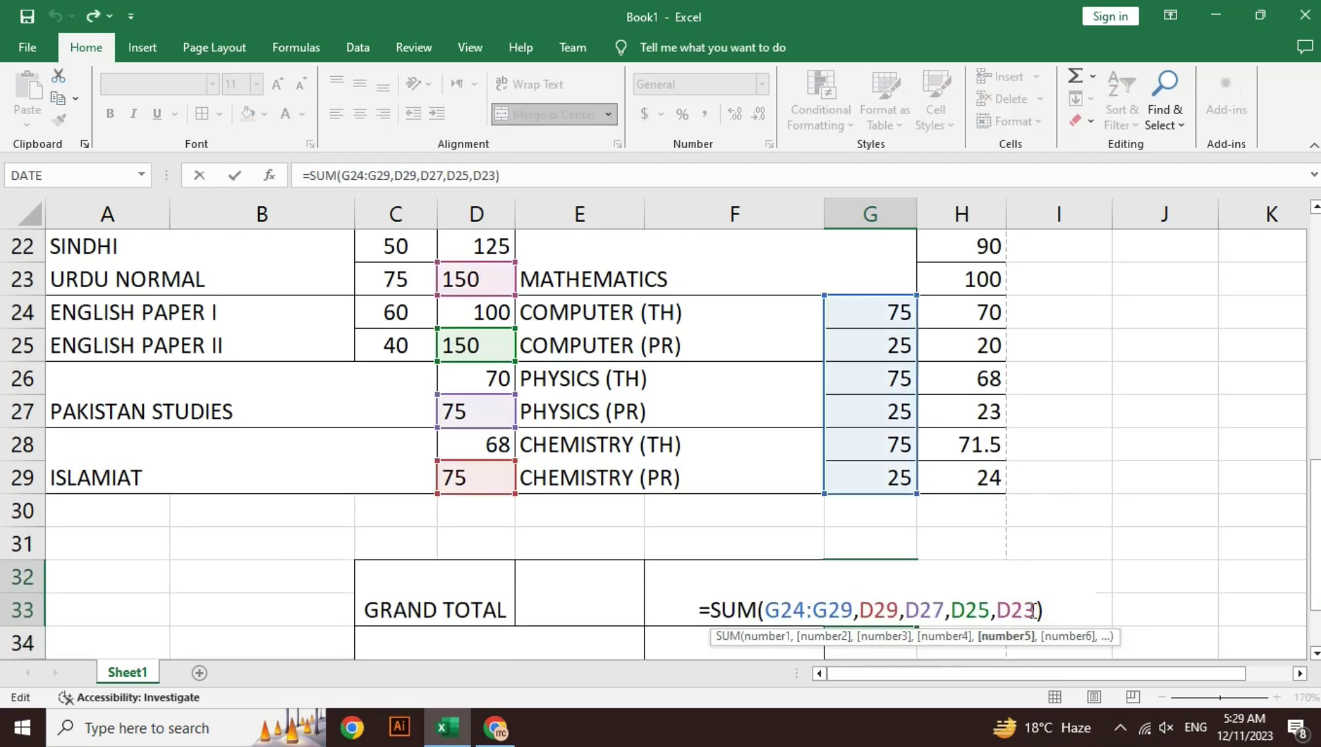
{"action": "type", "text": ","}
{"action": "left_click_drag", "start_coordinate": [1316, 518], "coordinate": [1317, 488]}
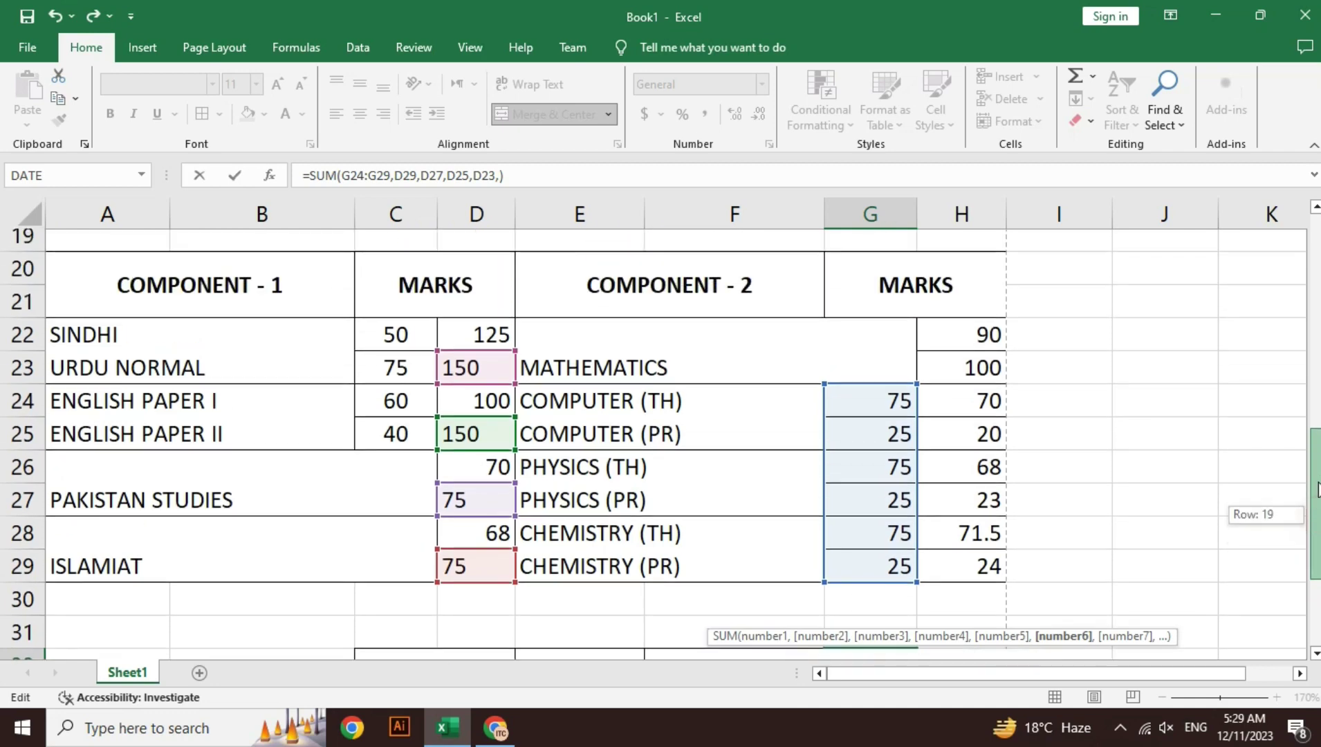
{"action": "left_click", "coordinate": [984, 383]}
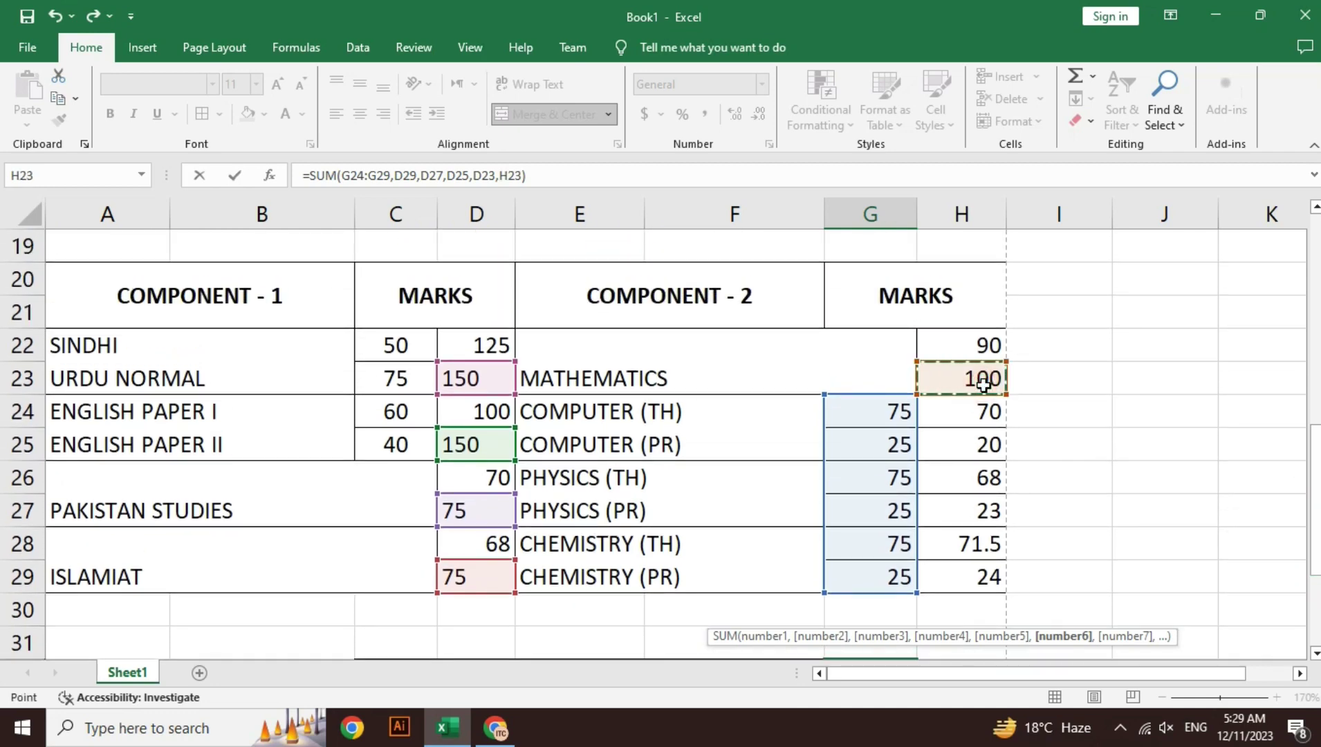
{"action": "key", "text": "ctrl+Return"}
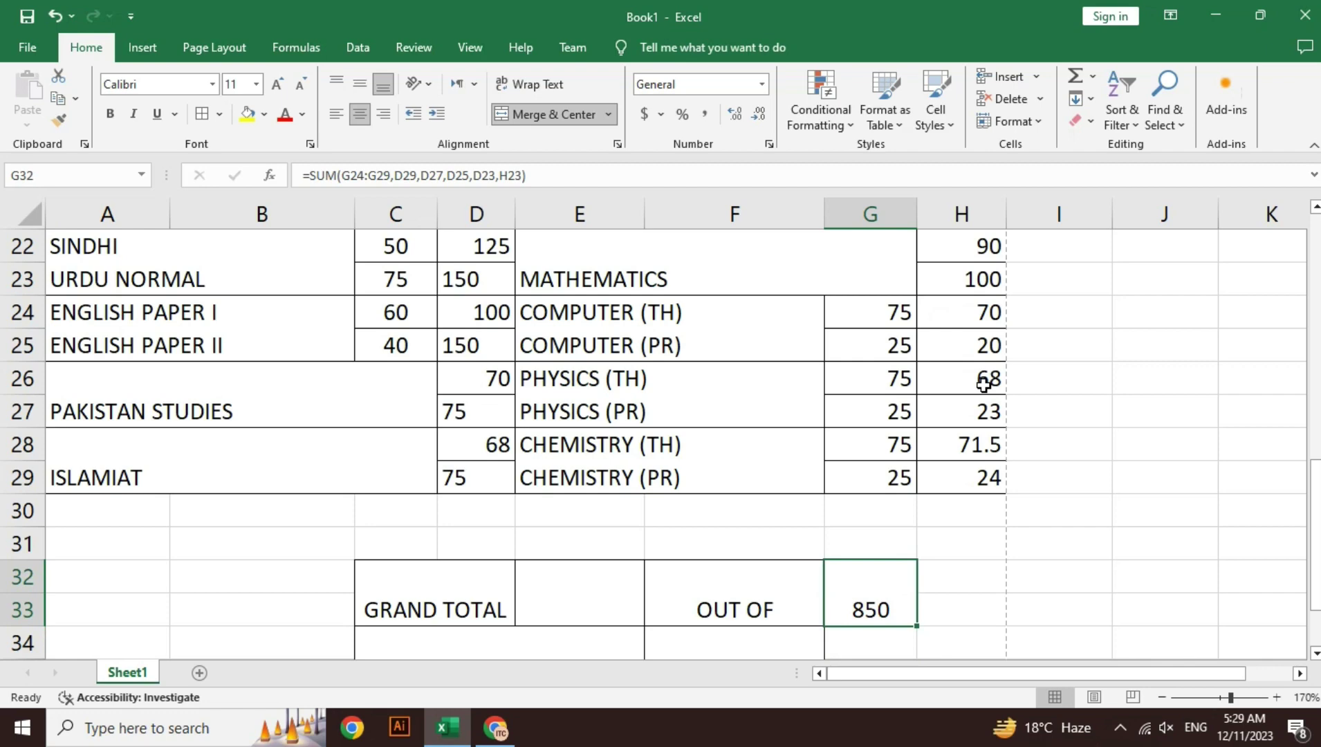
{"action": "key", "text": "Left"}
{"action": "key", "text": "Left"}
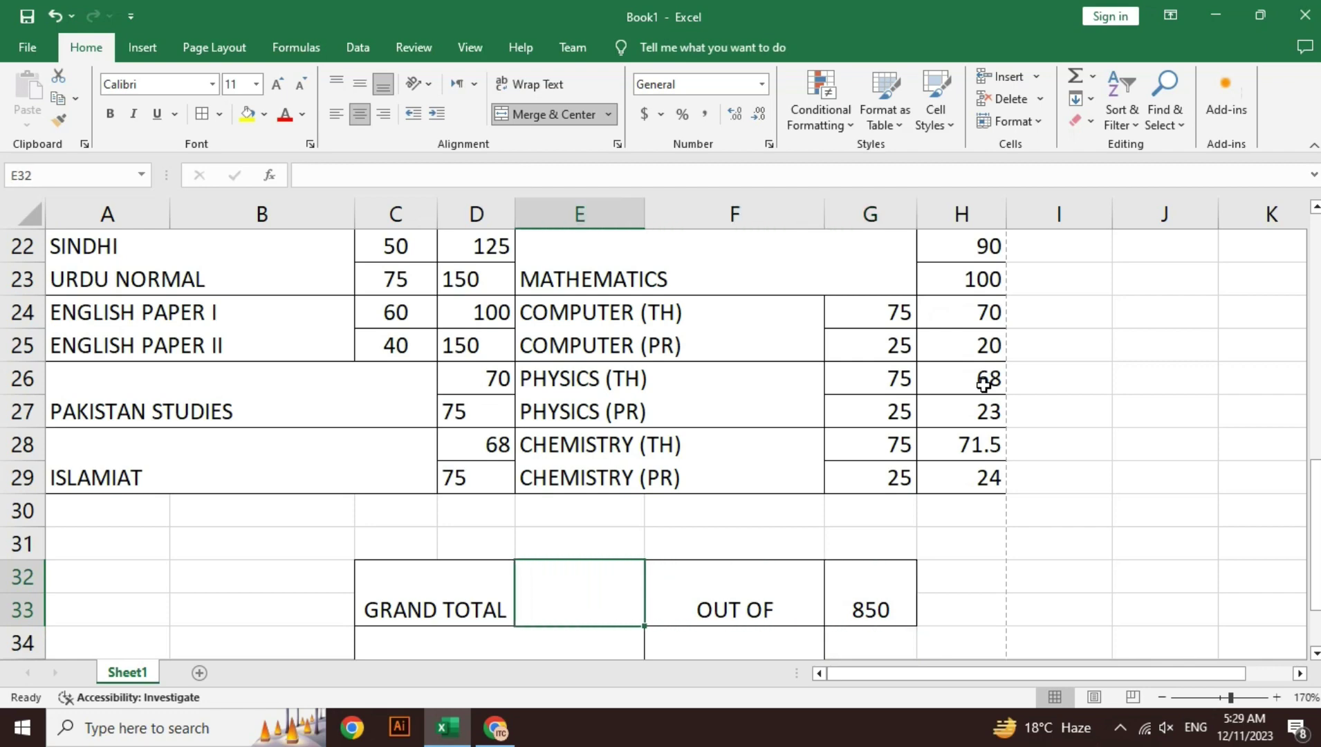
Step: Start the GRAND TOTAL formula in E32 summing H24:H29 and H22
{"action": "type", "text": "=SUM"}
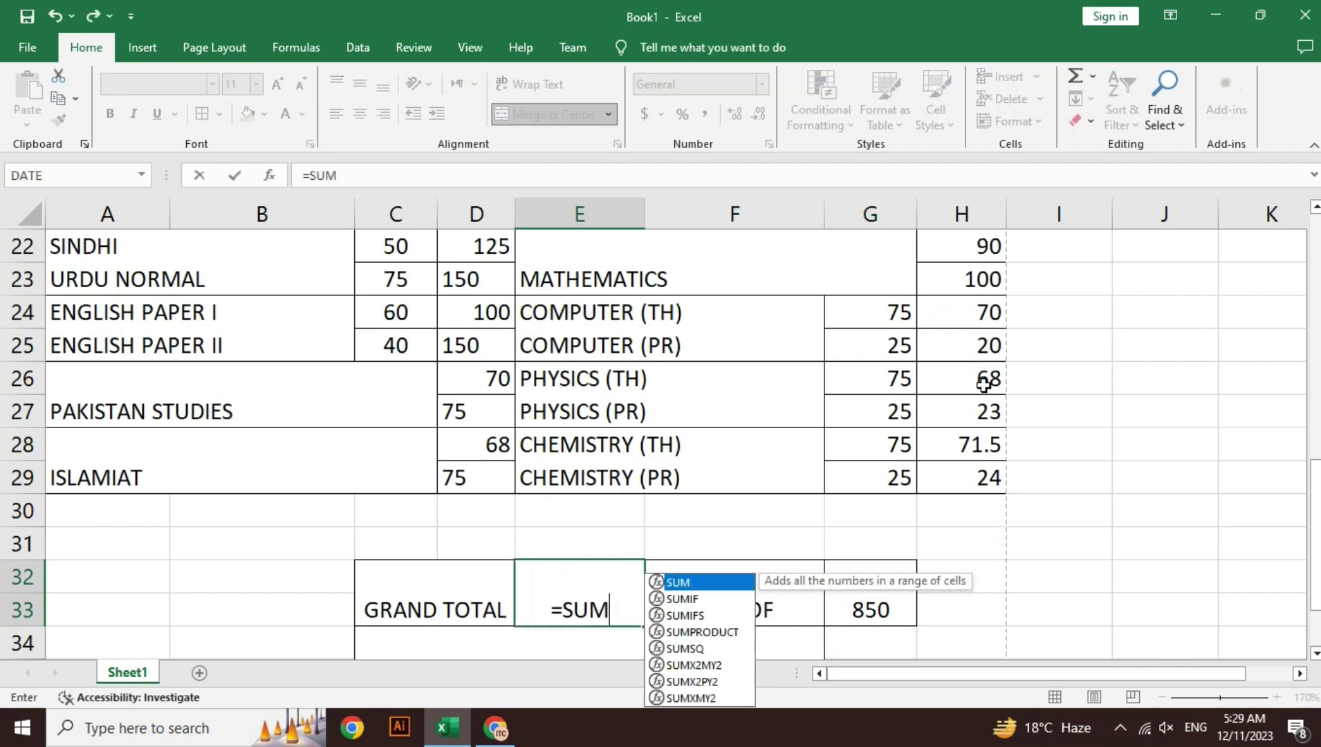
{"action": "type", "text": "("}
{"action": "key", "text": "Right"}
{"action": "key", "text": "Right"}
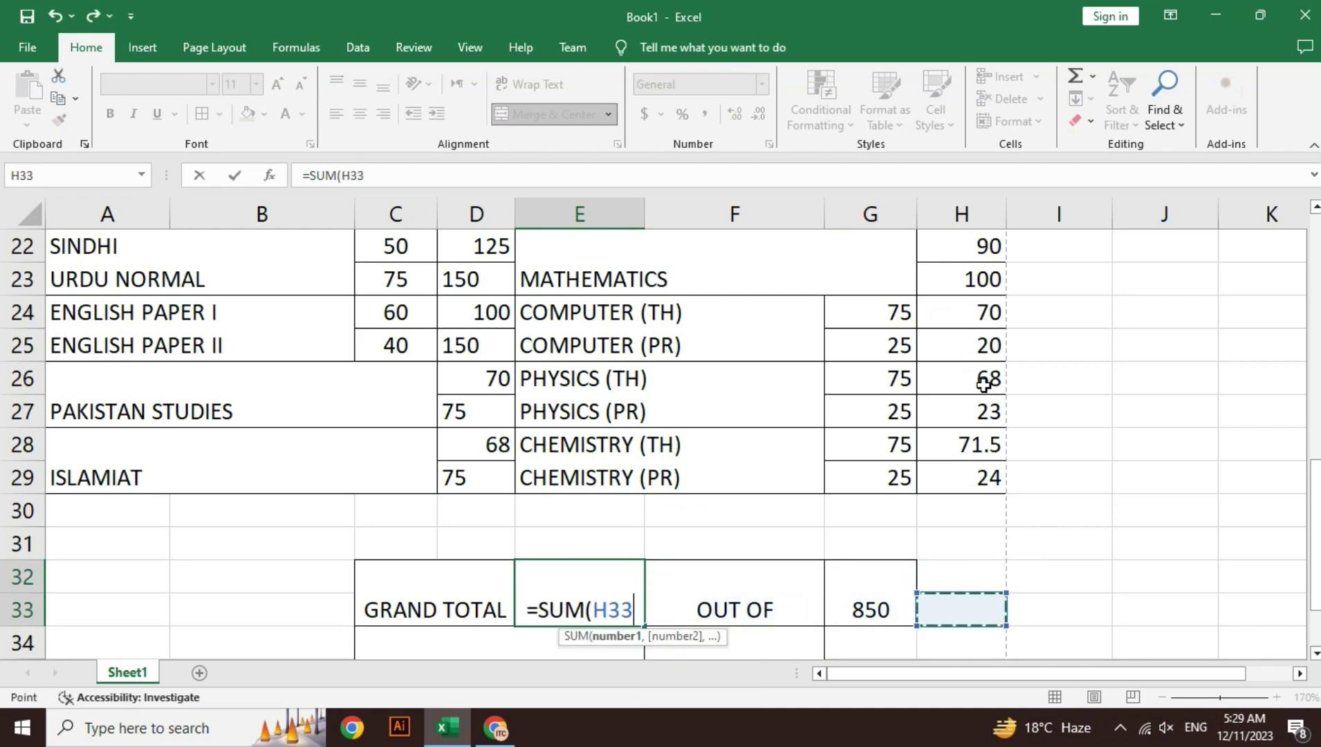
{"action": "key", "text": "Up"}
{"action": "key", "text": "Up"}
{"action": "key", "text": "Up"}
{"action": "key", "text": "Up"}
{"action": "key", "text": "shift+Up"}
{"action": "key", "text": "shift+Up"}
{"action": "key", "text": "shift+Up"}
{"action": "key", "text": "shift+Up"}
{"action": "key", "text": "shift+Up"}
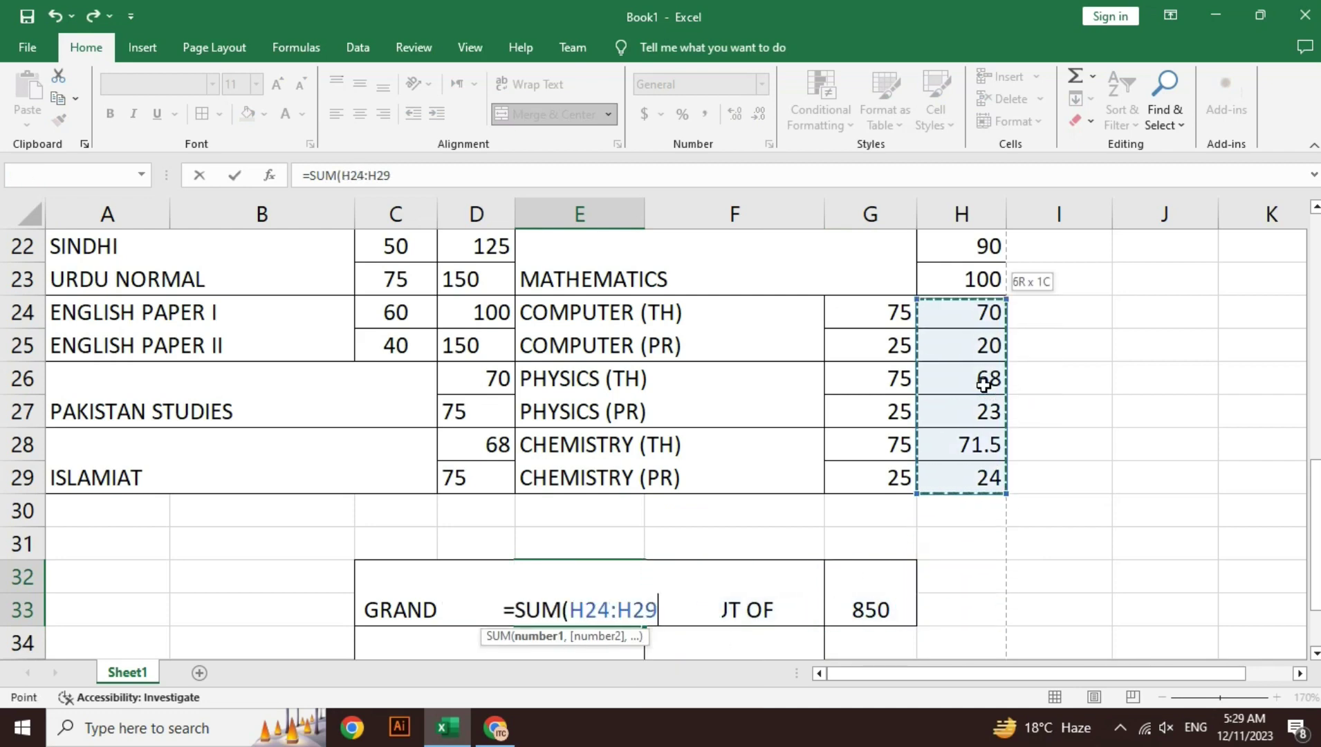
{"action": "type", "text": ","}
{"action": "key", "text": "Up"}
{"action": "key", "text": "Up"}
{"action": "key", "text": "Up"}
{"action": "key", "text": "Up"}
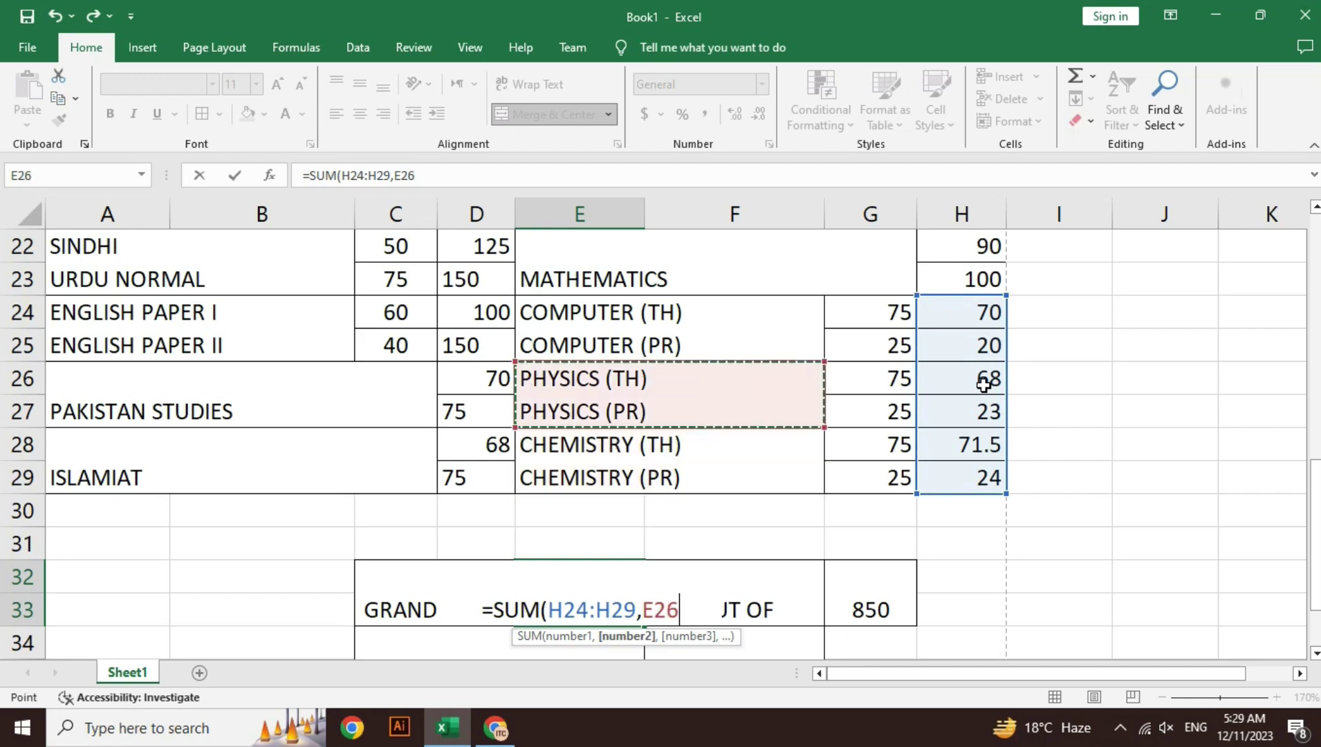
{"action": "key", "text": "Right"}
{"action": "key", "text": "Right"}
{"action": "key", "text": "Up"}
{"action": "key", "text": "Up"}
{"action": "key", "text": "Up"}
{"action": "key", "text": "Up"}
{"action": "key", "text": "Up"}
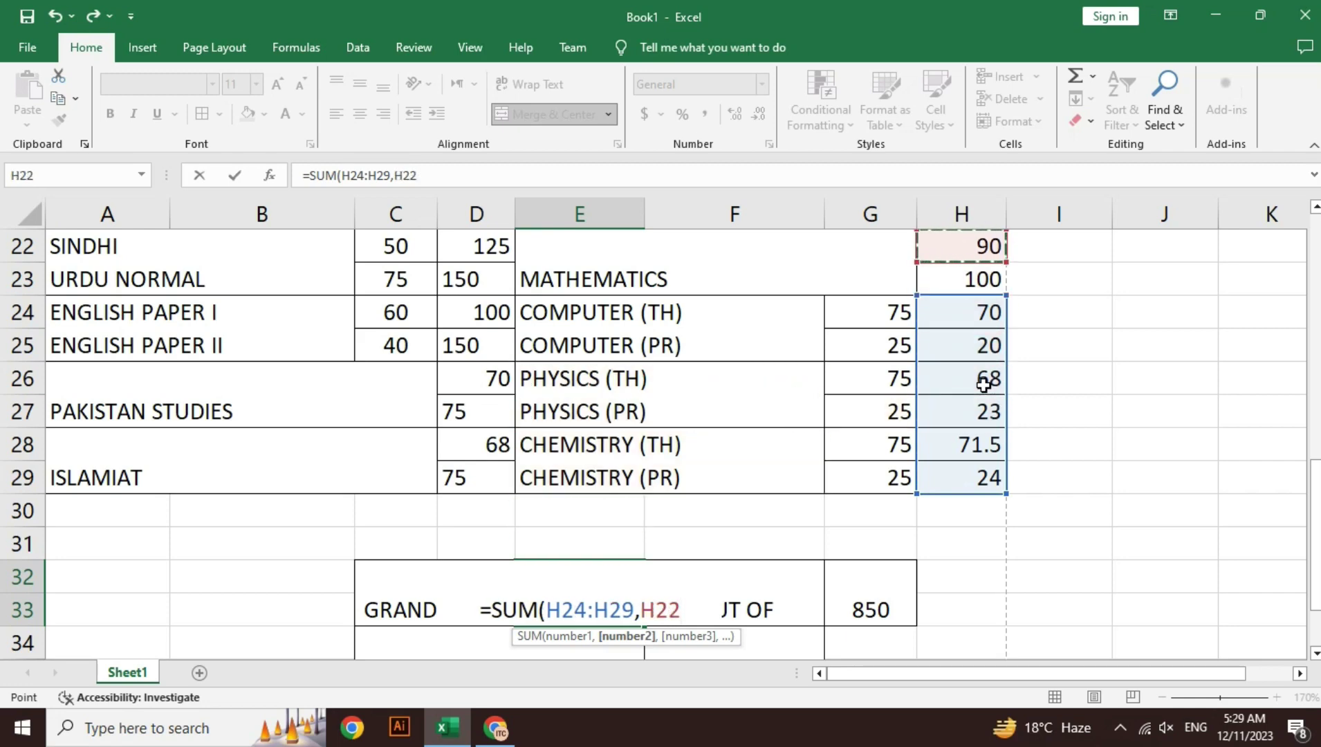
{"action": "type", "text": ","}
Step: Add C22:C25 to the GRAND TOTAL SUM and commit it, giving 591.5
{"action": "key", "text": "Left"}
{"action": "key", "text": "Left"}
{"action": "key", "text": "Left"}
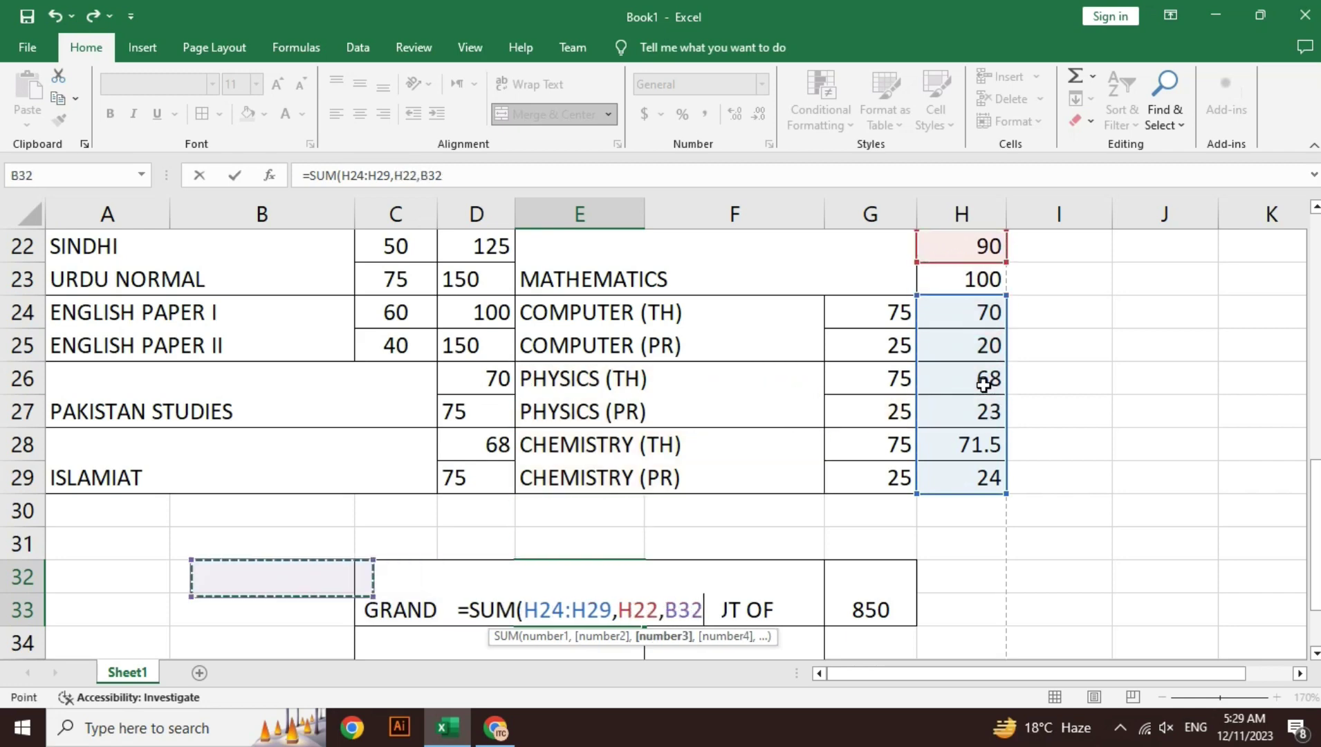
{"action": "key", "text": "Left"}
{"action": "key", "text": "Up"}
{"action": "key", "text": "Up"}
{"action": "key", "text": "Up"}
{"action": "key", "text": "Right"}
{"action": "key", "text": "Right"}
{"action": "key", "text": "Right"}
{"action": "key", "text": "Right"}
{"action": "key", "text": "Up"}
{"action": "key", "text": "Up"}
{"action": "key", "text": "Up"}
{"action": "key", "text": "Up"}
{"action": "key", "text": "Up"}
{"action": "key", "text": "Up"}
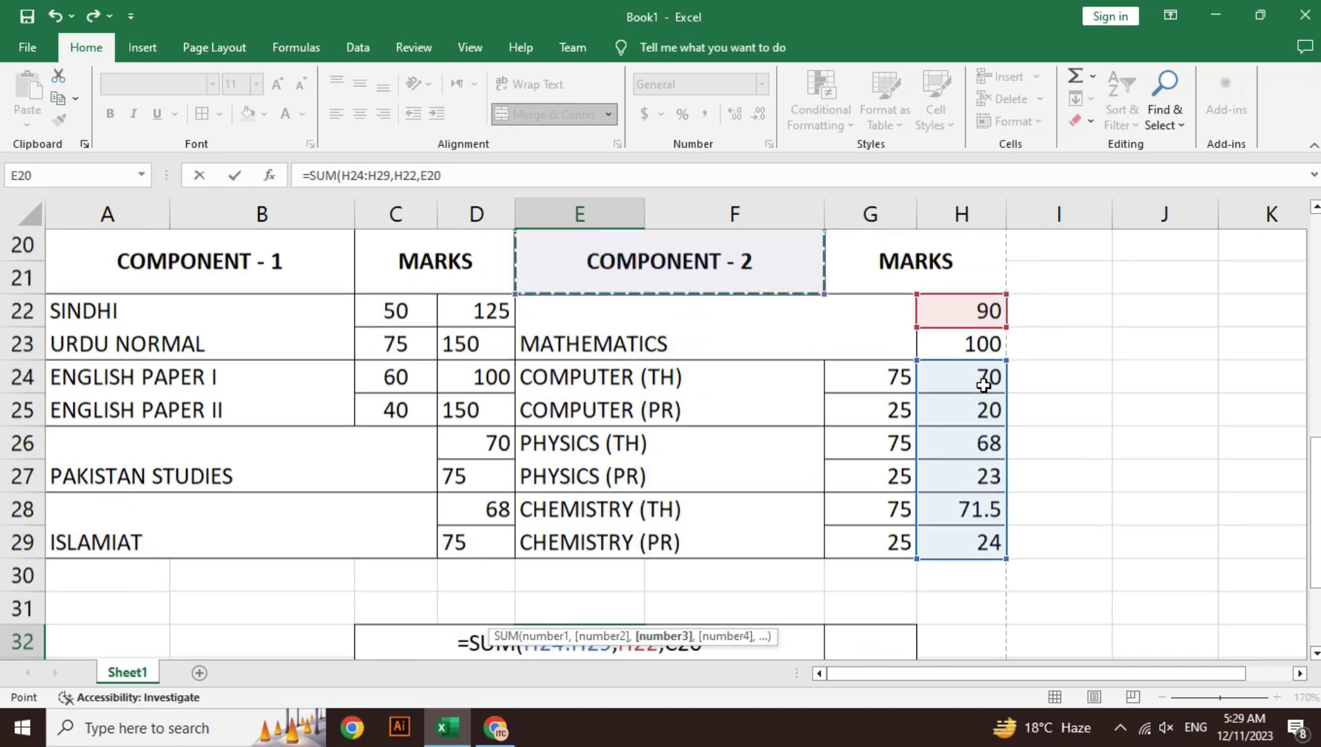
{"action": "key", "text": "Left"}
{"action": "key", "text": "Left"}
{"action": "key", "text": "Left"}
{"action": "key", "text": "Down"}
{"action": "key", "text": "Right"}
{"action": "key", "text": "Right"}
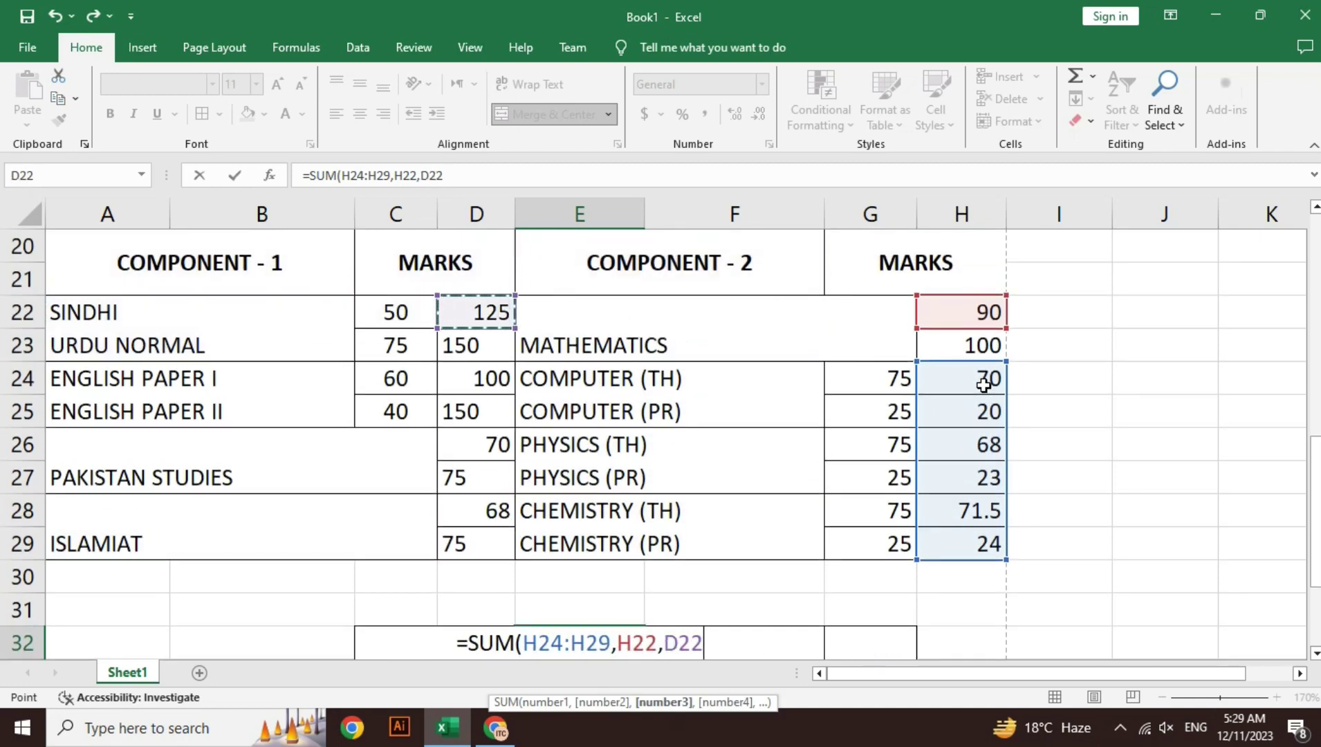
{"action": "key", "text": "Down"}
{"action": "key", "text": "Down"}
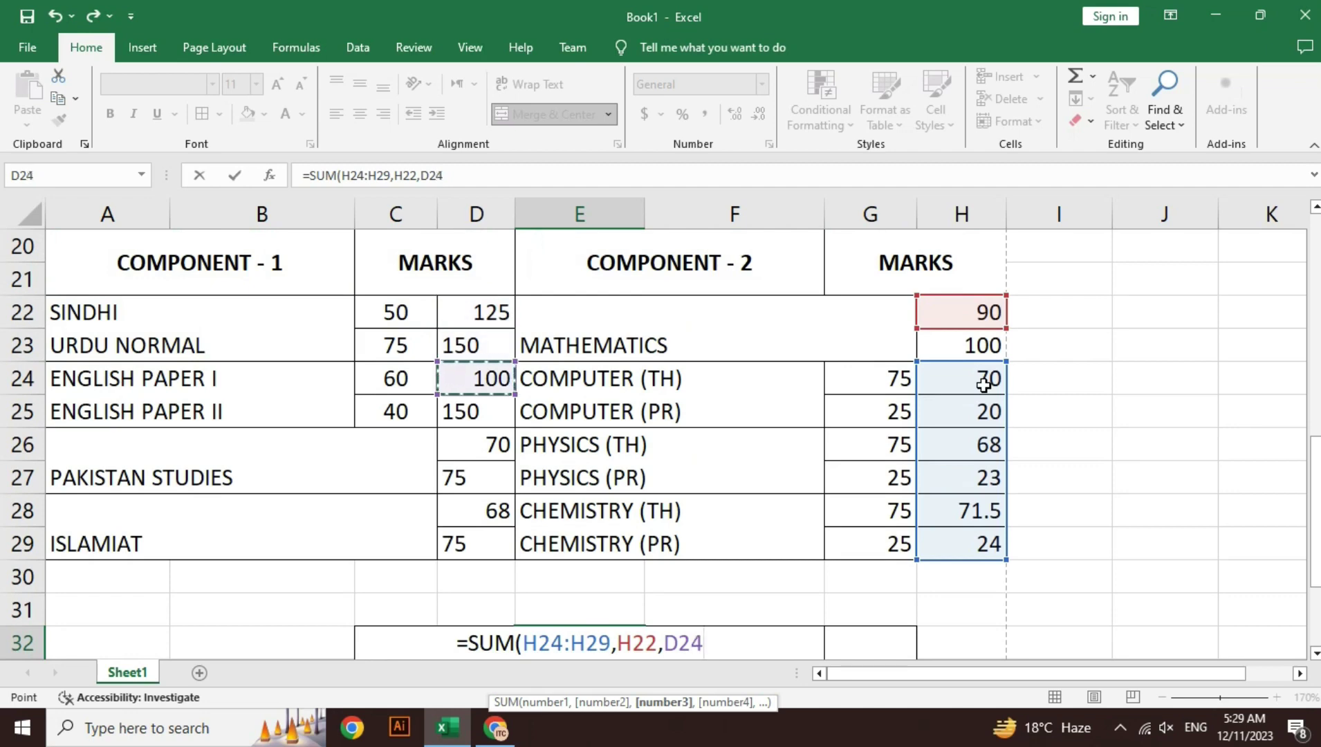
{"action": "key", "text": "Up"}
{"action": "key", "text": "Up"}
{"action": "key", "text": "Left"}
{"action": "key", "text": "shift+Down"}
{"action": "key", "text": "shift+Down"}
{"action": "key", "text": "shift+Down"}
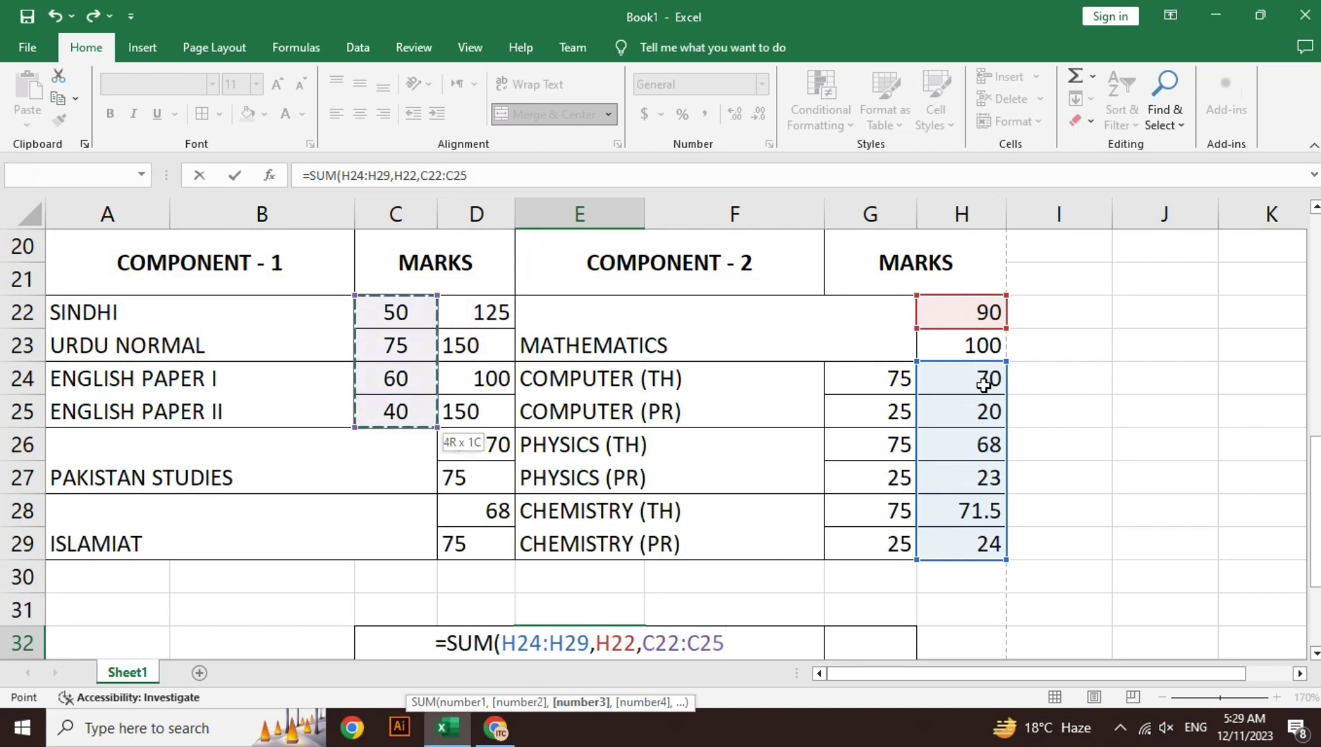
{"action": "type", "text": ")"}
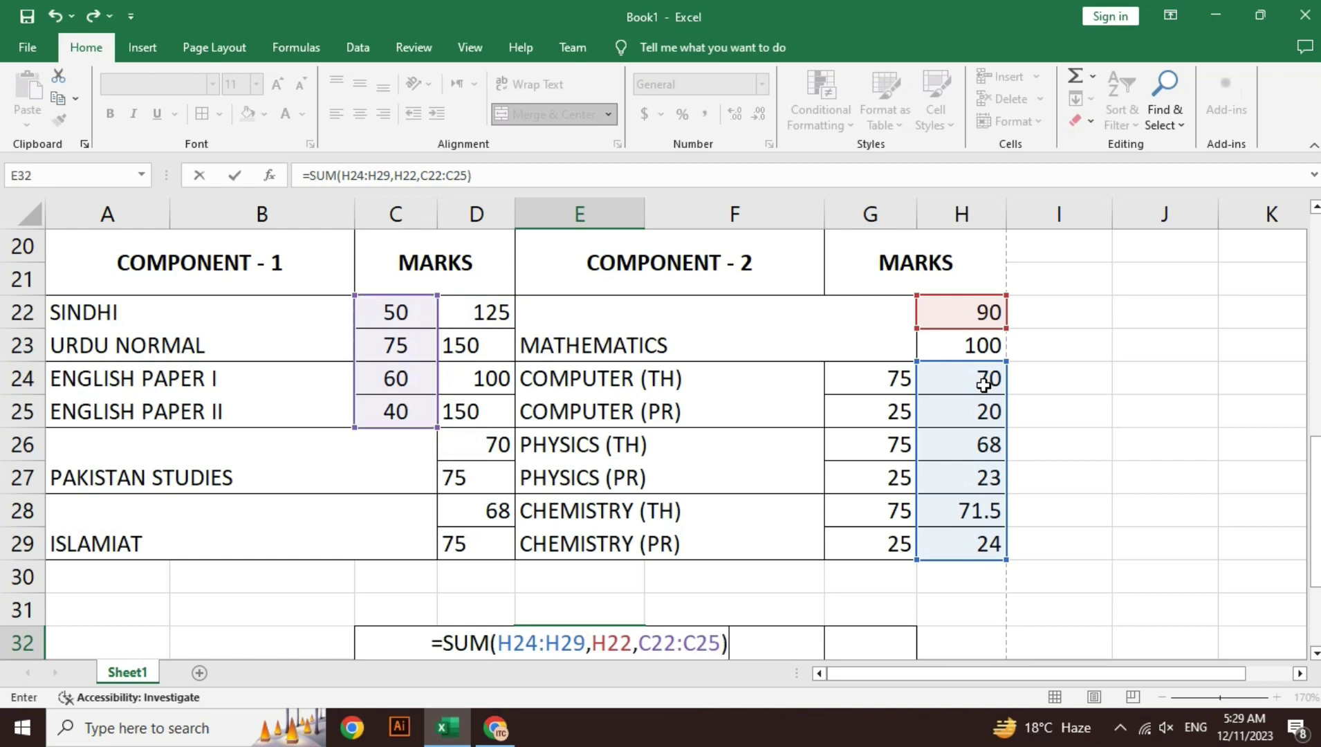
{"action": "key", "text": "Return"}
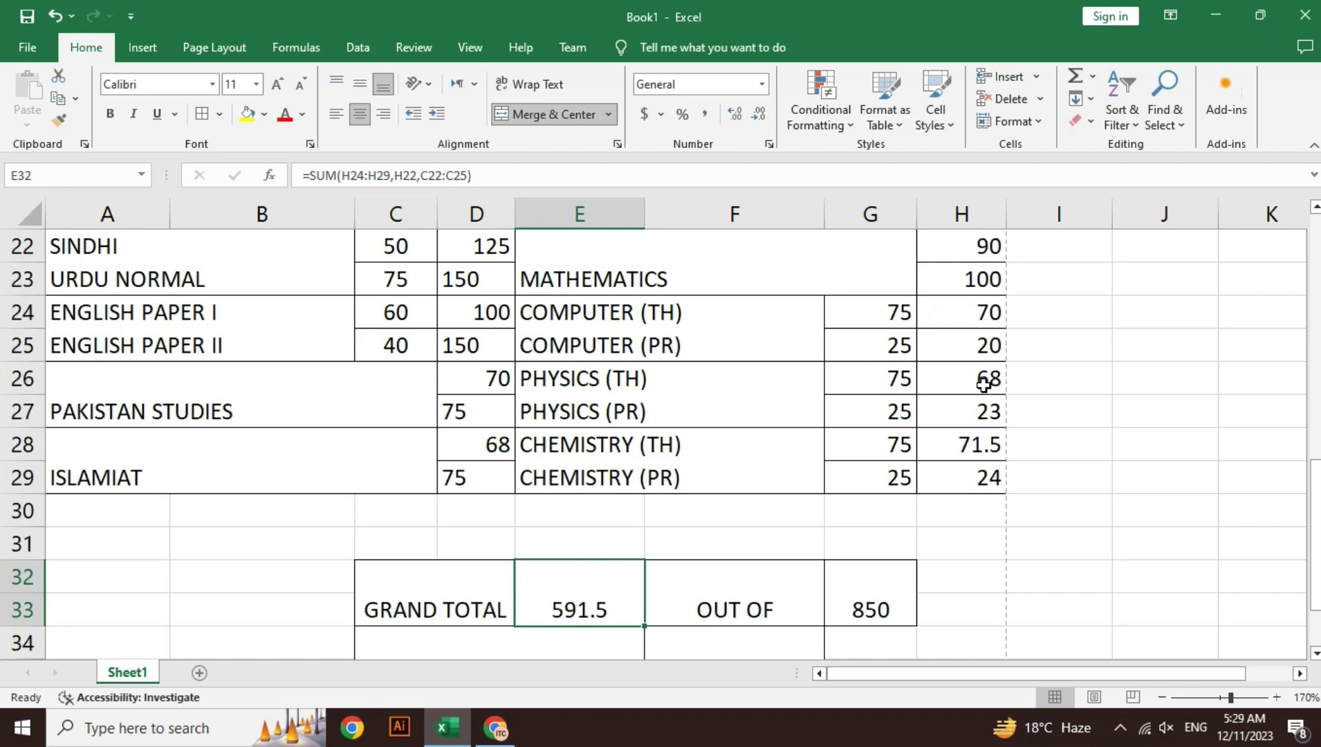
{"action": "key", "text": "F2"}
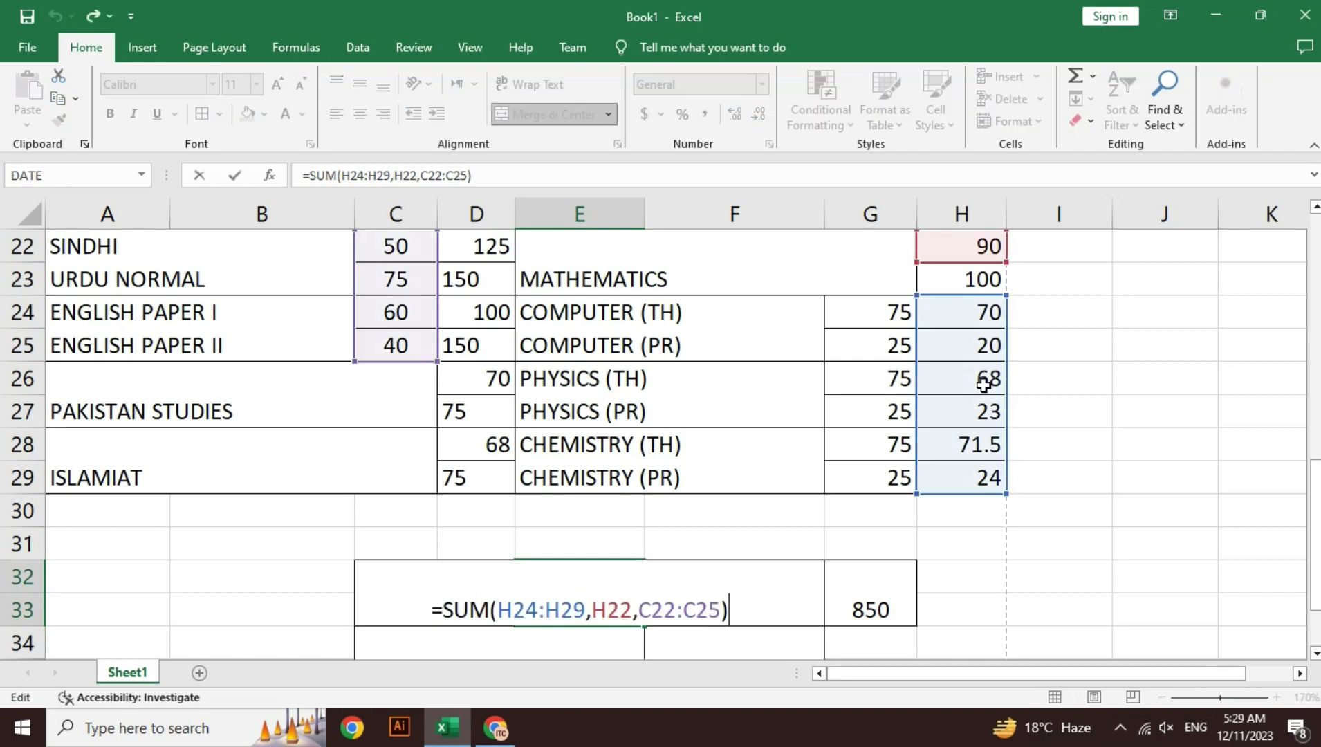
{"action": "key", "text": "Return"}
{"action": "key", "text": "Up"}
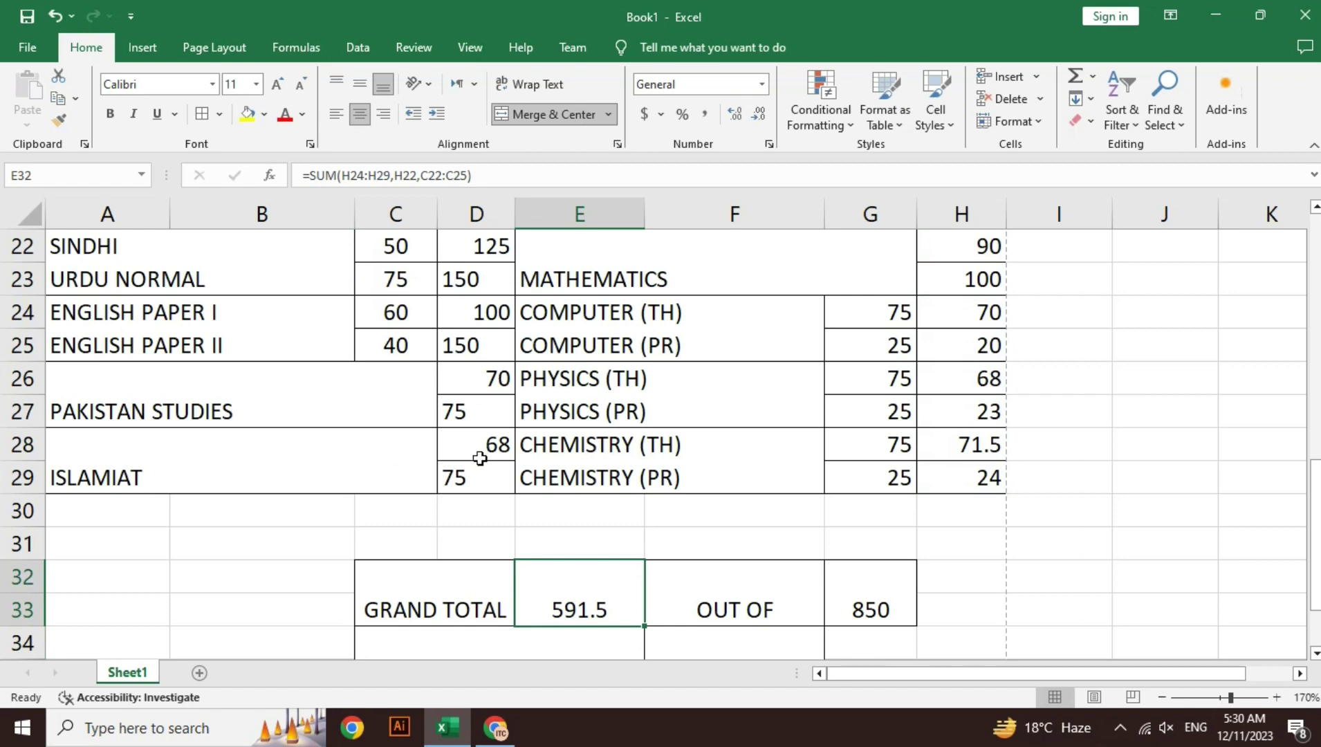
{"action": "double_click", "coordinate": [604, 610]}
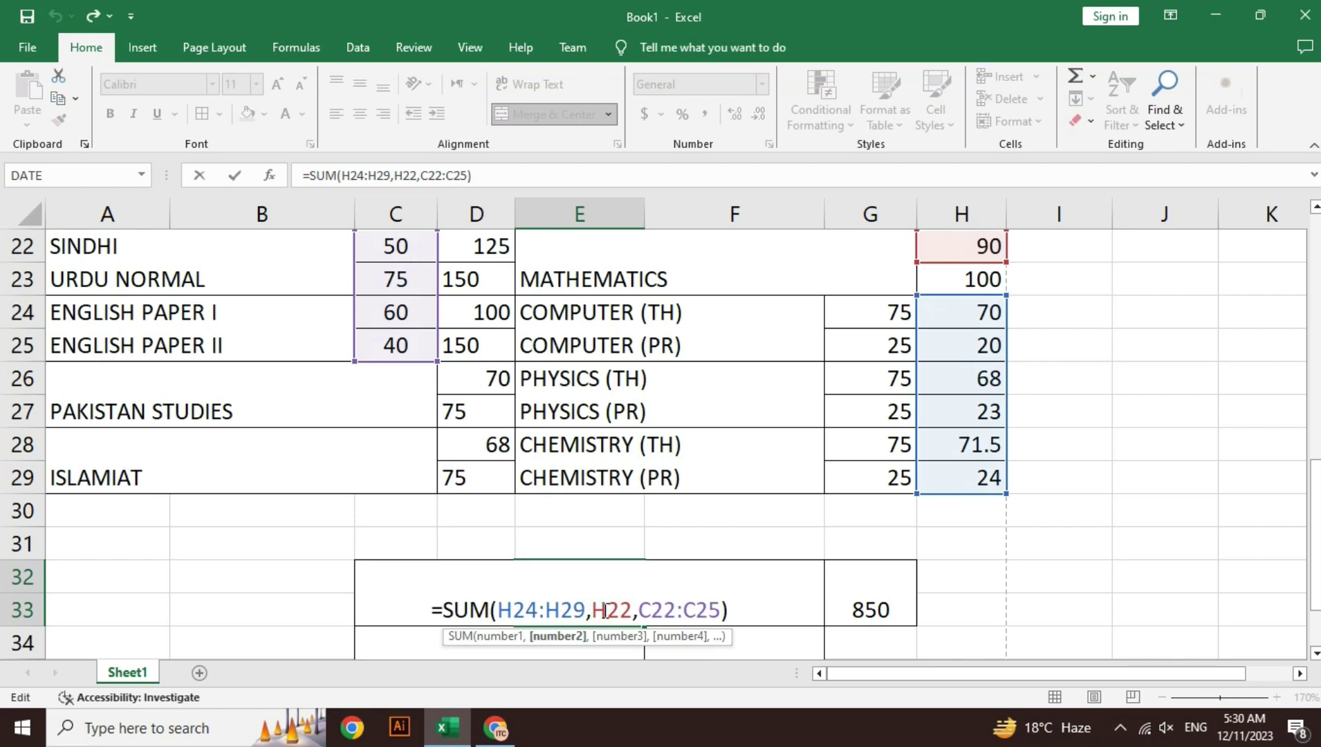
{"action": "key", "text": "Right"}
{"action": "key", "text": "Right"}
{"action": "key", "text": "Right"}
{"action": "key", "text": "Right"}
{"action": "key", "text": "Right"}
{"action": "key", "text": "Right"}
{"action": "key", "text": "Right"}
{"action": "key", "text": "Right"}
{"action": "key", "text": "Right"}
{"action": "key", "text": "Right"}
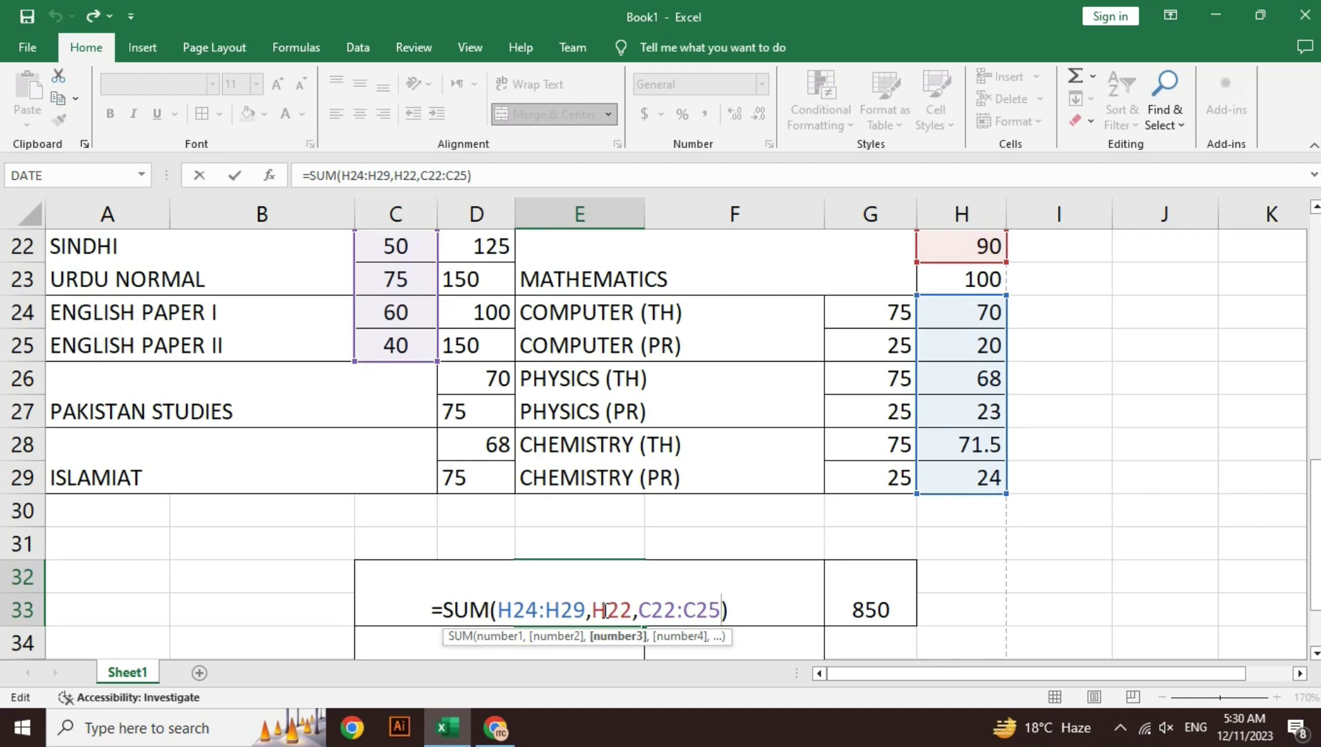
Step: Add D26 and D28 to the E32 grand total formula, giving 729.5 out of 850
{"action": "type", "text": ","}
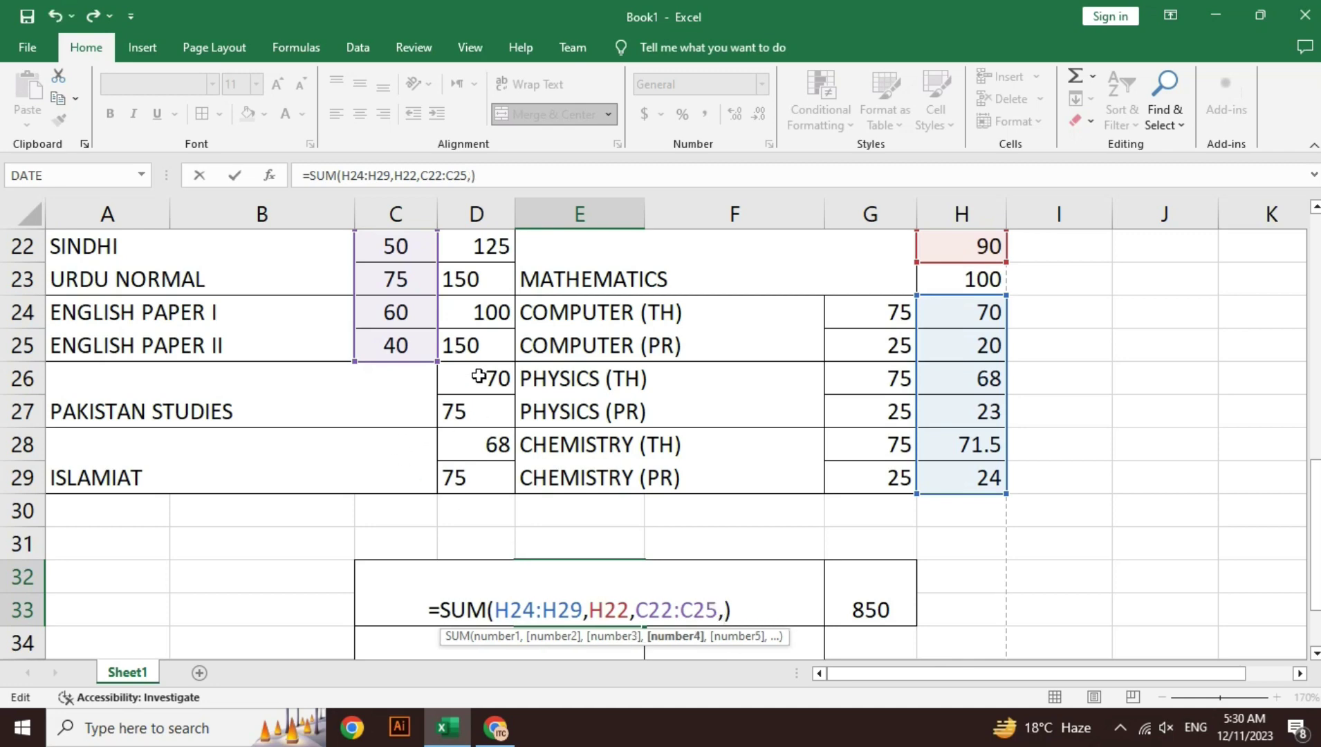
{"action": "left_click", "coordinate": [476, 377]}
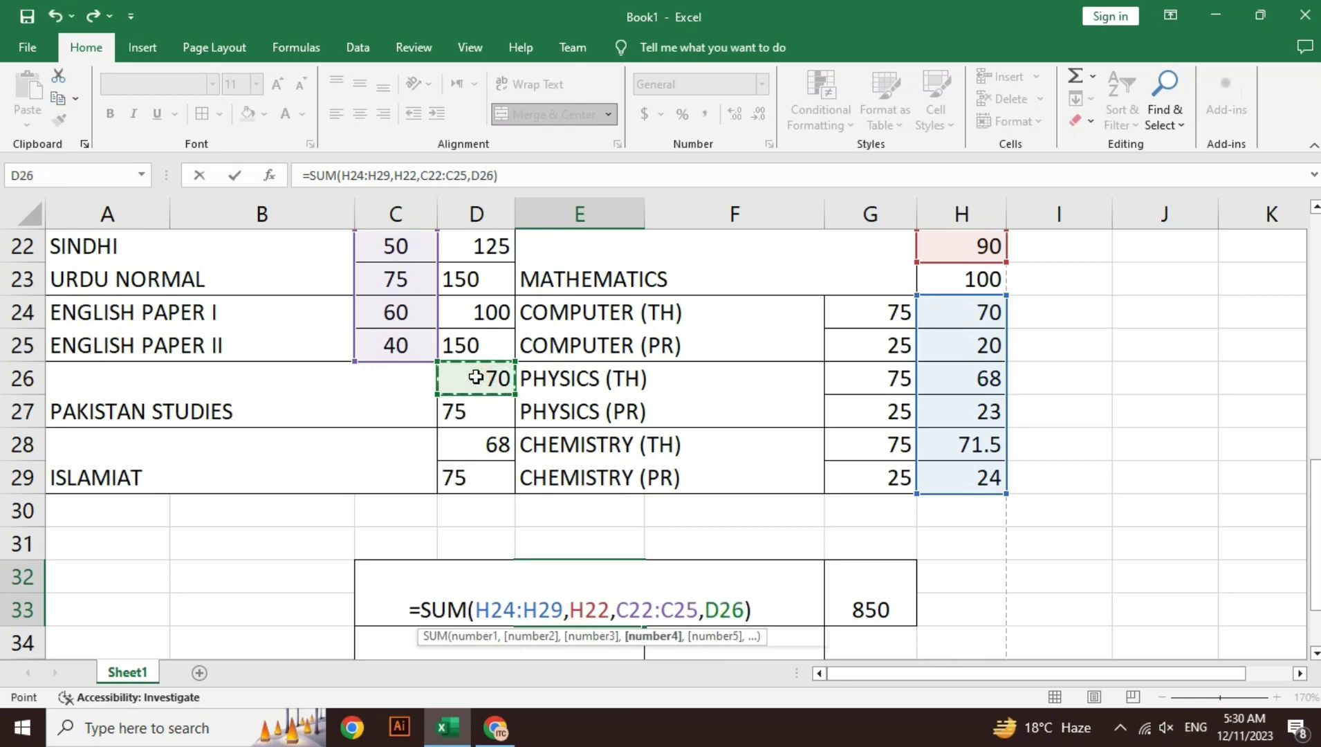
{"action": "type", "text": ","}
{"action": "left_click", "coordinate": [499, 442]}
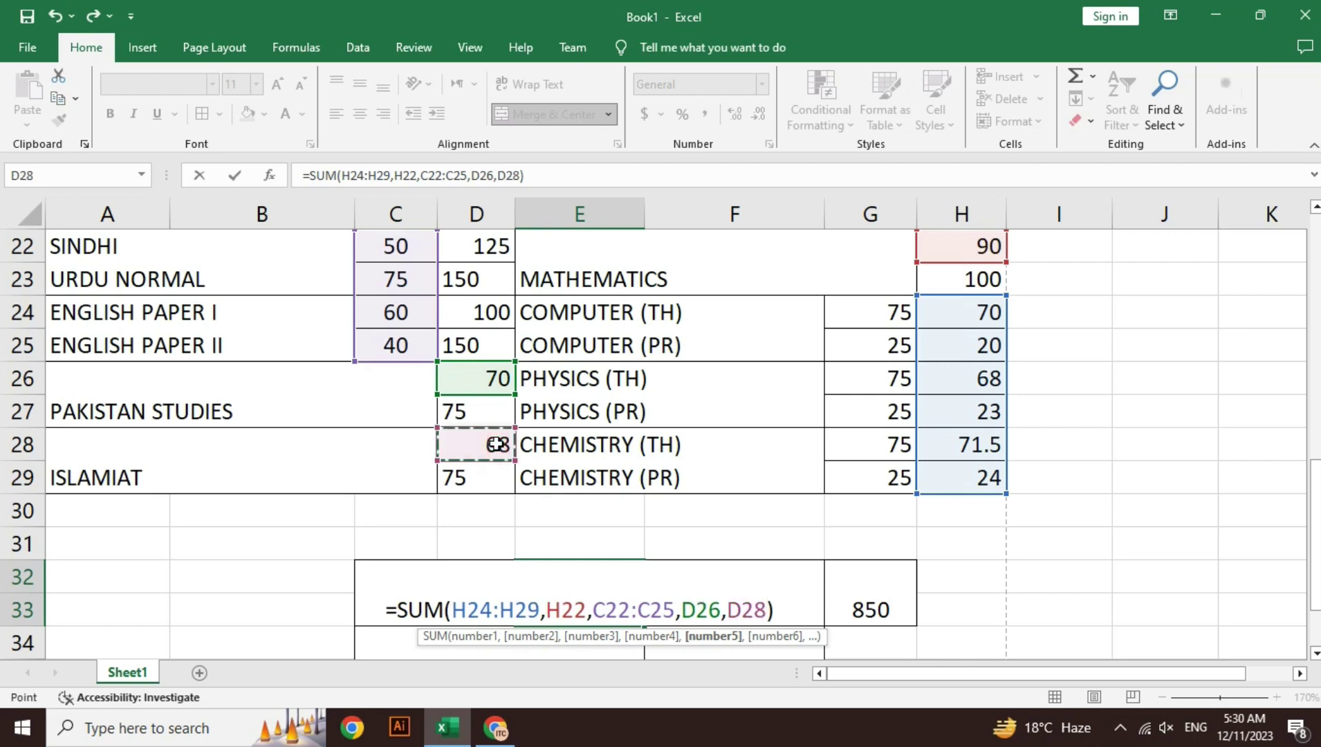
{"action": "key", "text": "Return"}
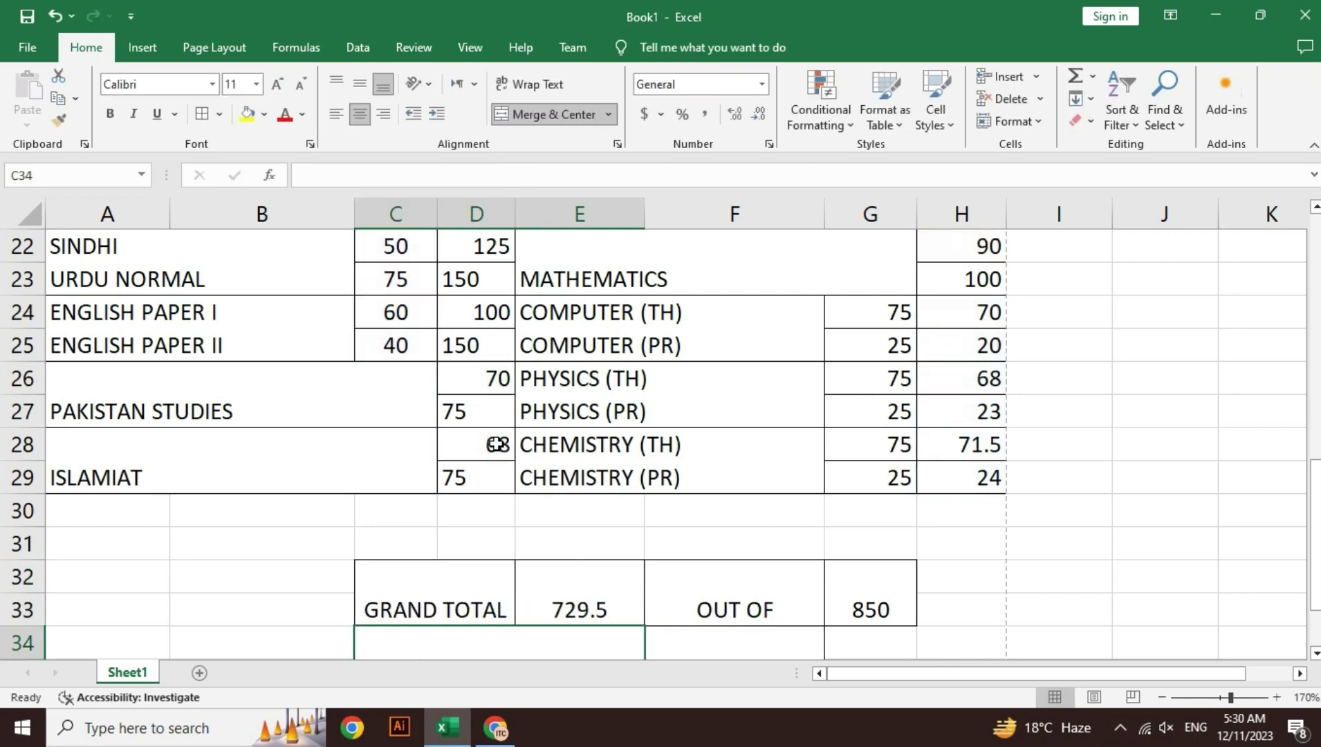
{"action": "key", "text": "Up"}
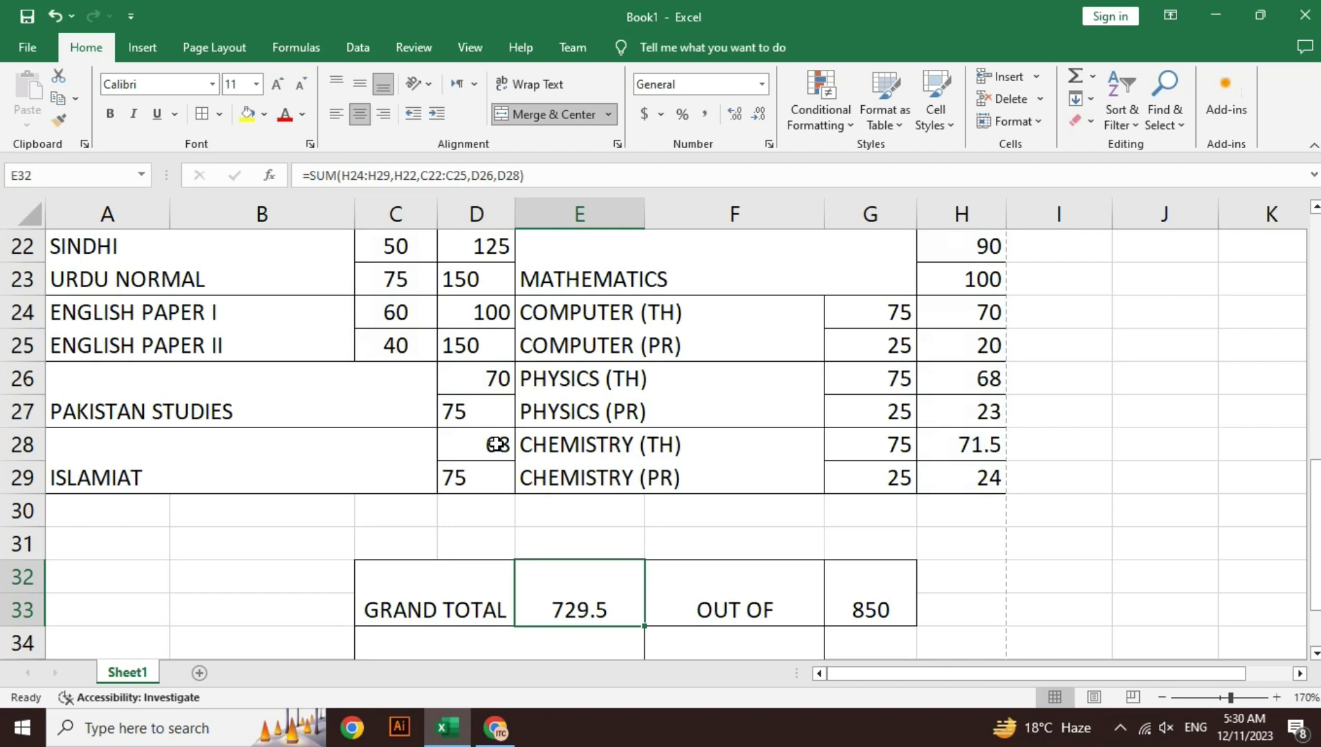
Step: Type the PERCENTAGE label in the cell below GRAND TOTAL
{"action": "key", "text": "Return"}
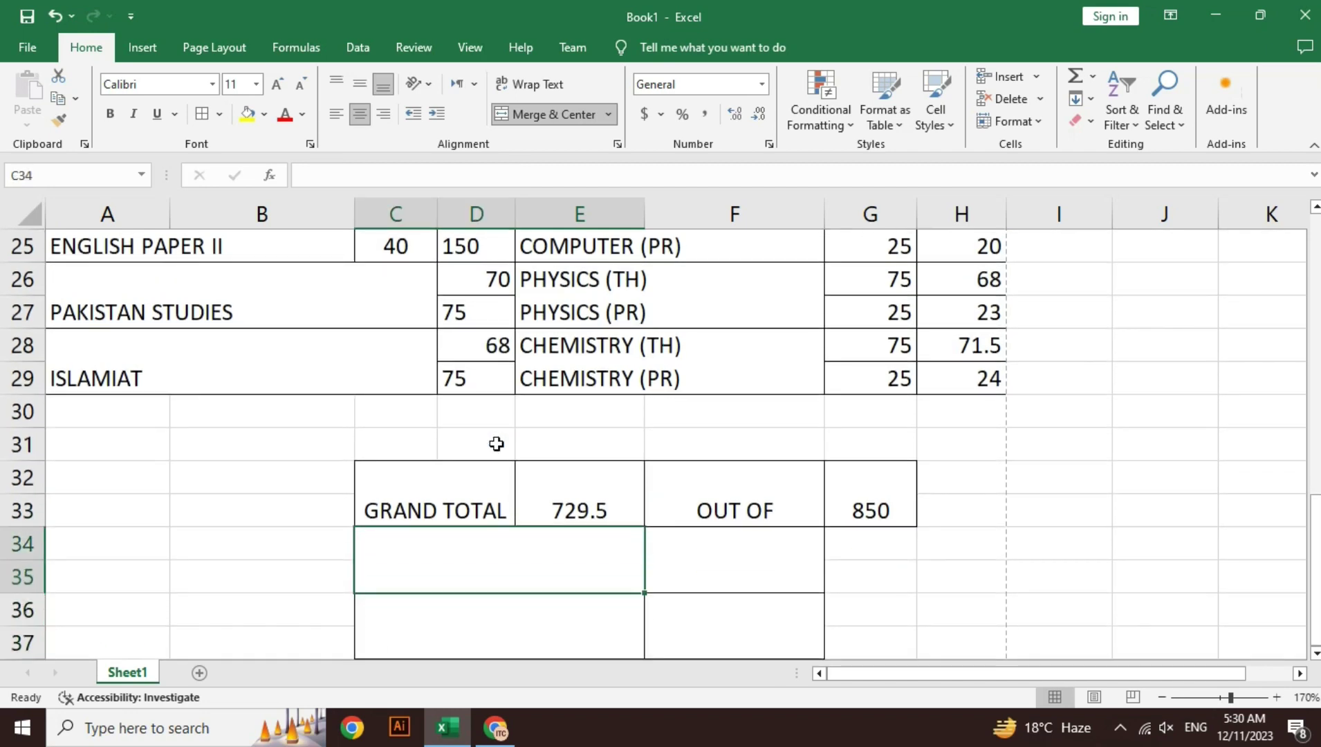
{"action": "type", "text": "PERCENT"}
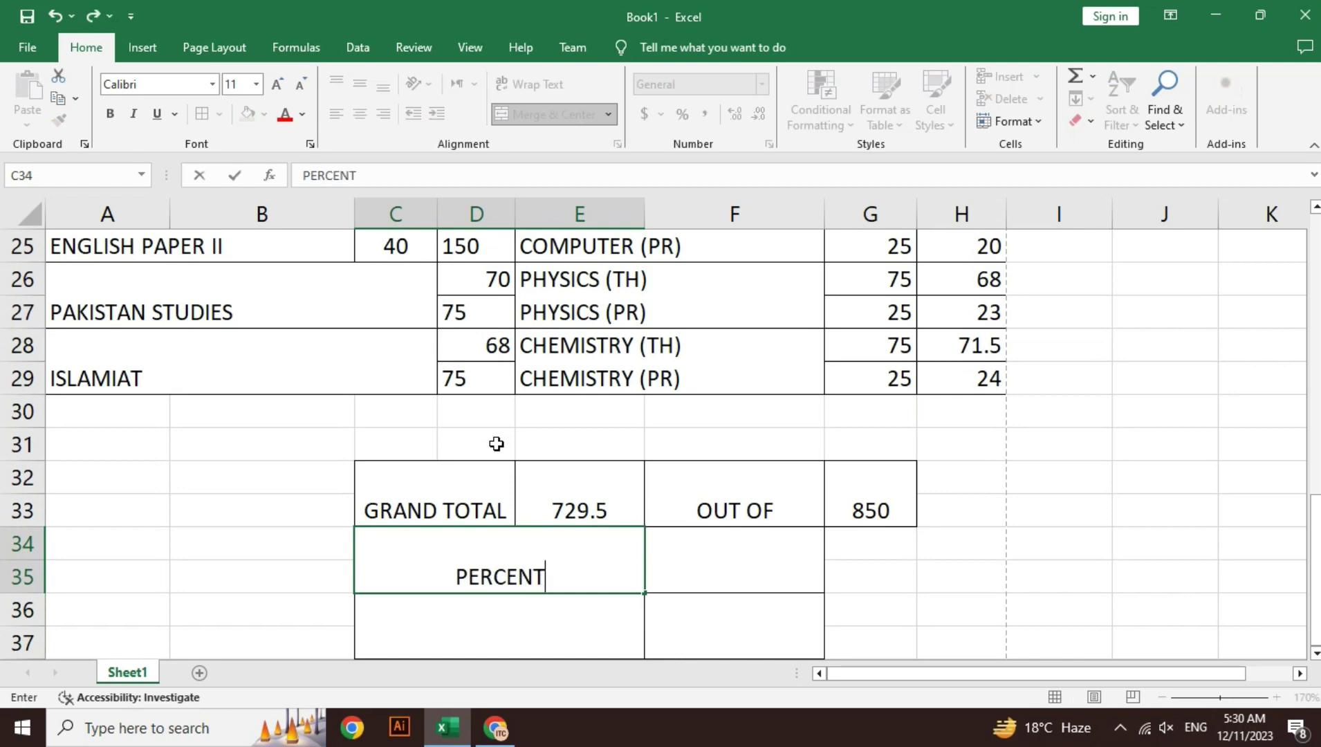
{"action": "type", "text": "AGE"}
{"action": "key", "text": "Return"}
{"action": "key", "text": "Up"}
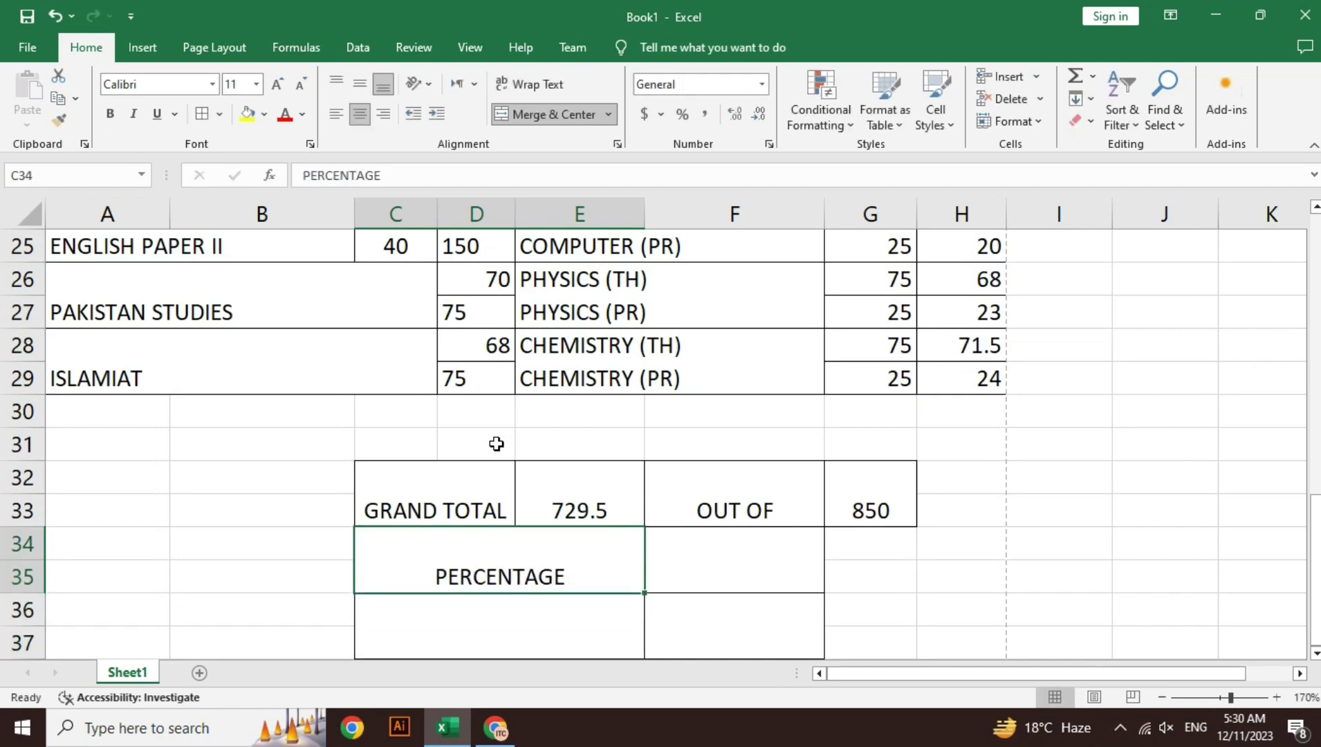
{"action": "key", "text": "Right"}
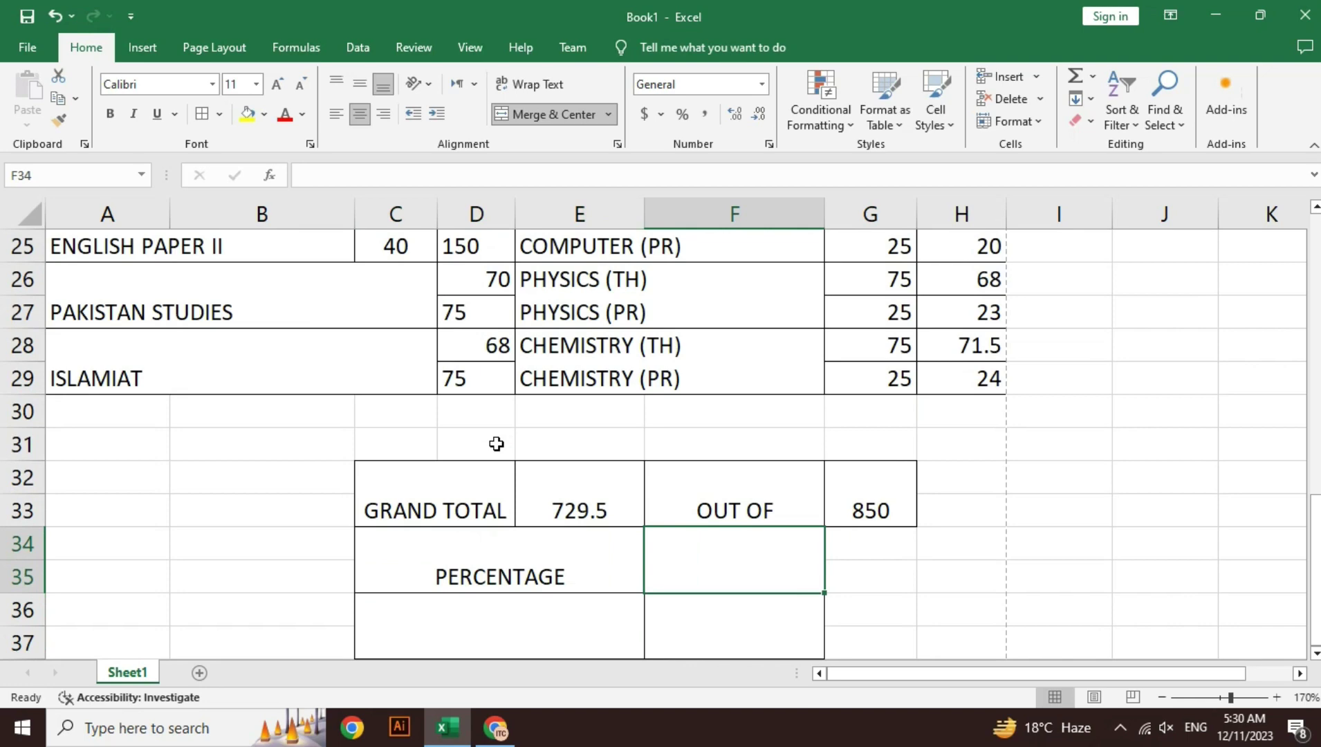
Step: Enter =E32*100/G32 beside PERCENTAGE to compute the percentage of 850
{"action": "type", "text": "="}
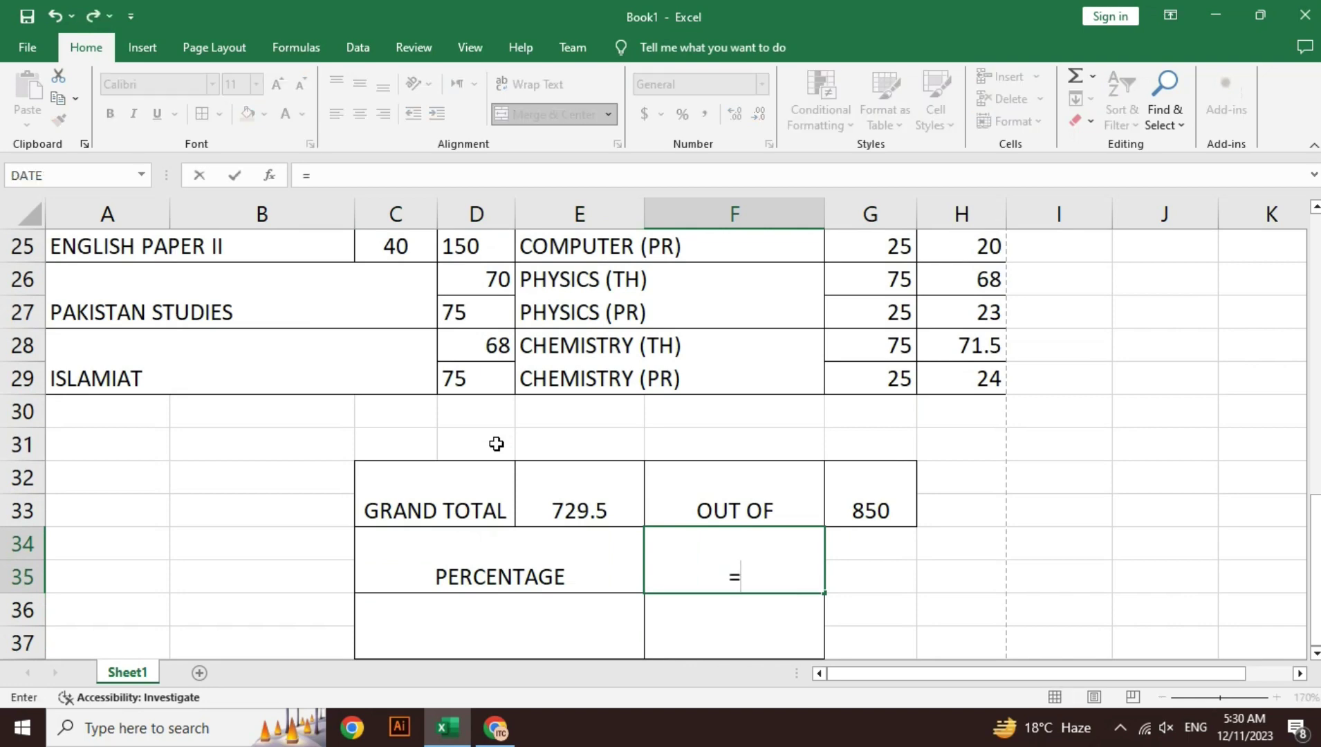
{"action": "key", "text": "Up"}
{"action": "key", "text": "Left"}
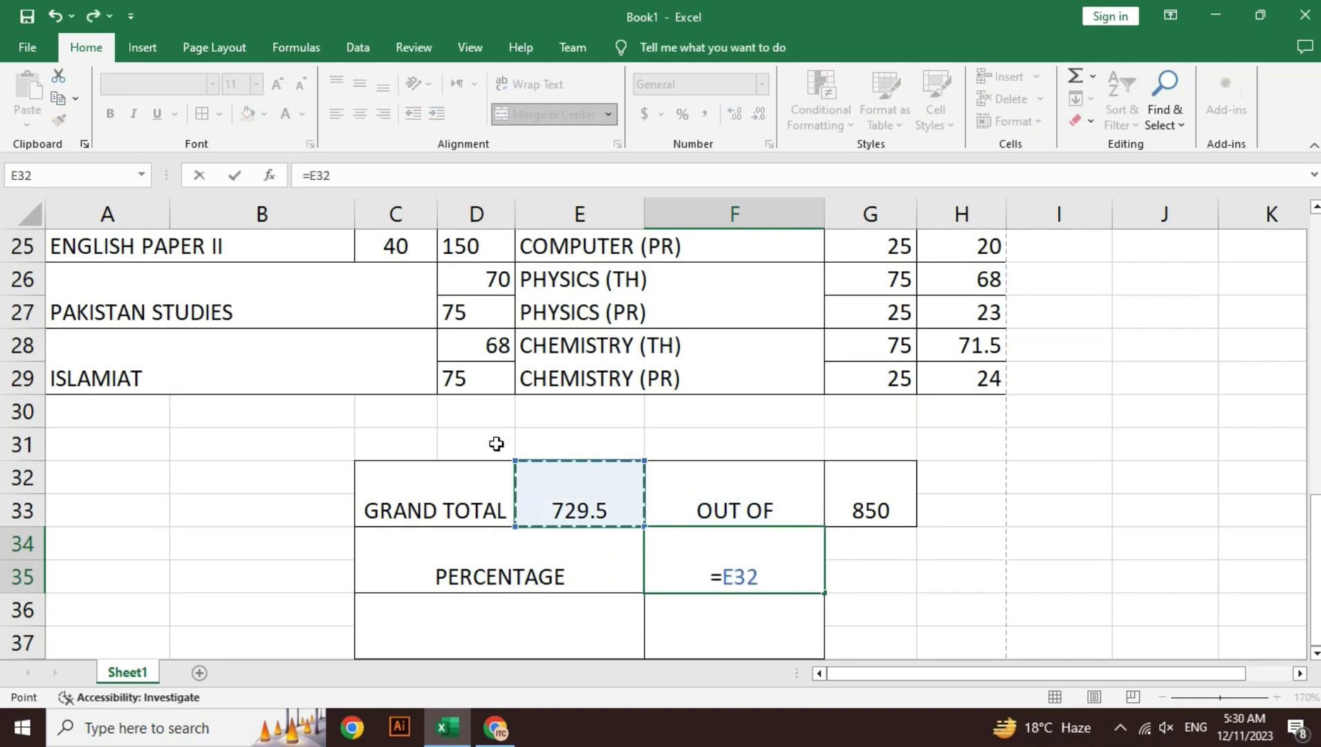
{"action": "type", "text": "*100"}
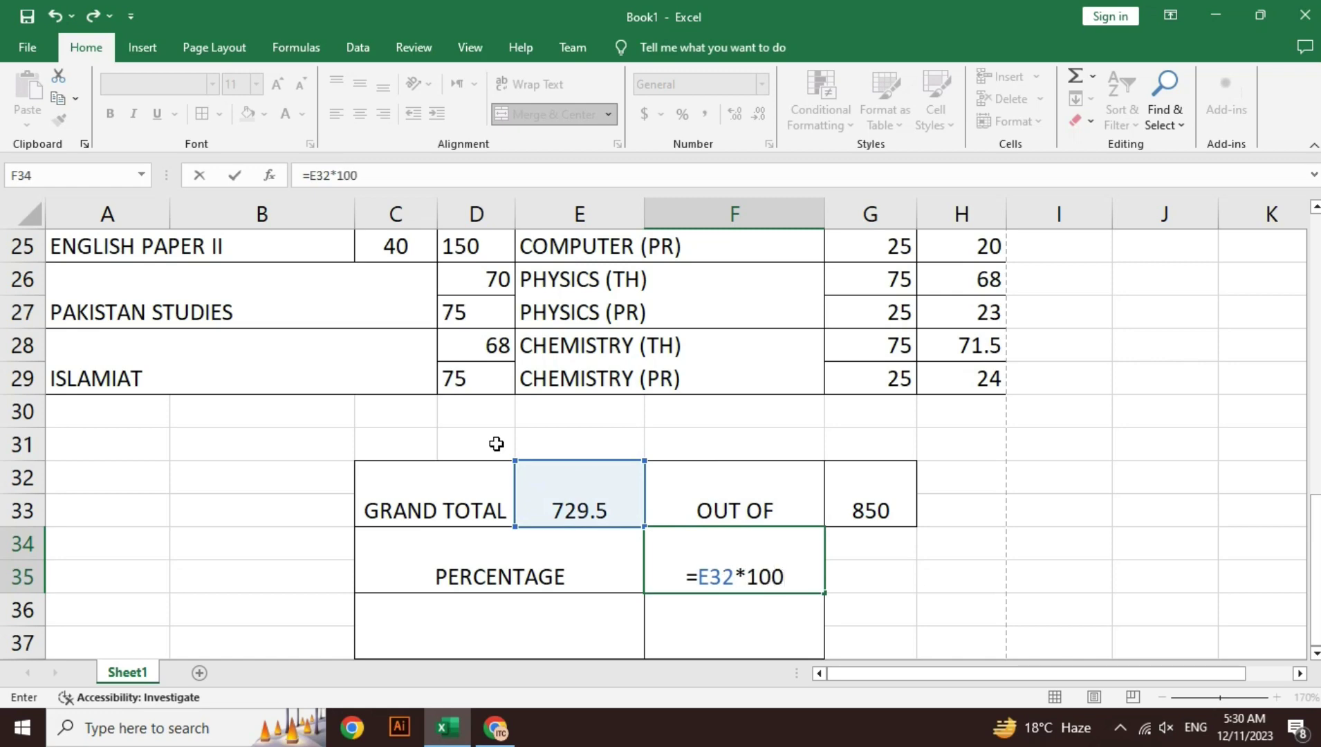
{"action": "type", "text": "/"}
{"action": "key", "text": "Up"}
{"action": "key", "text": "Left"}
{"action": "key", "text": "Right"}
{"action": "key", "text": "Right"}
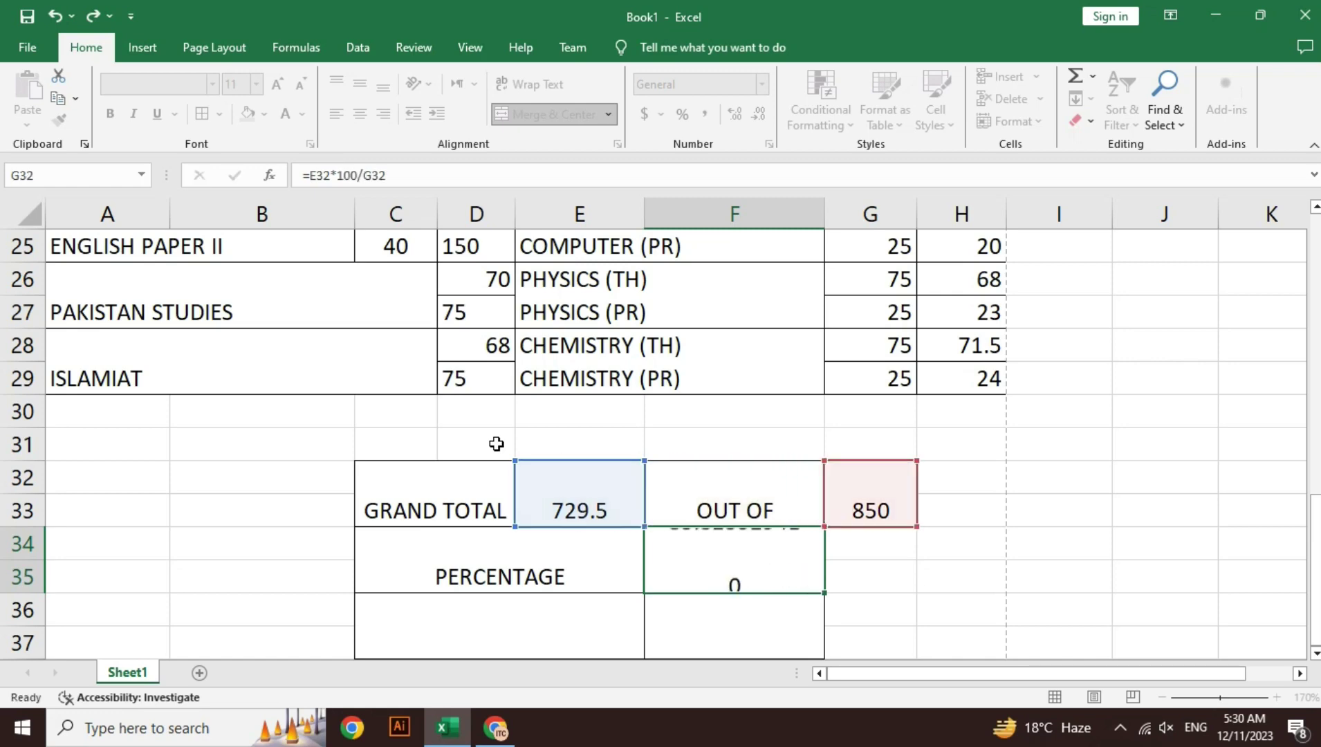
{"action": "key", "text": "Return"}
{"action": "key", "text": "Up"}
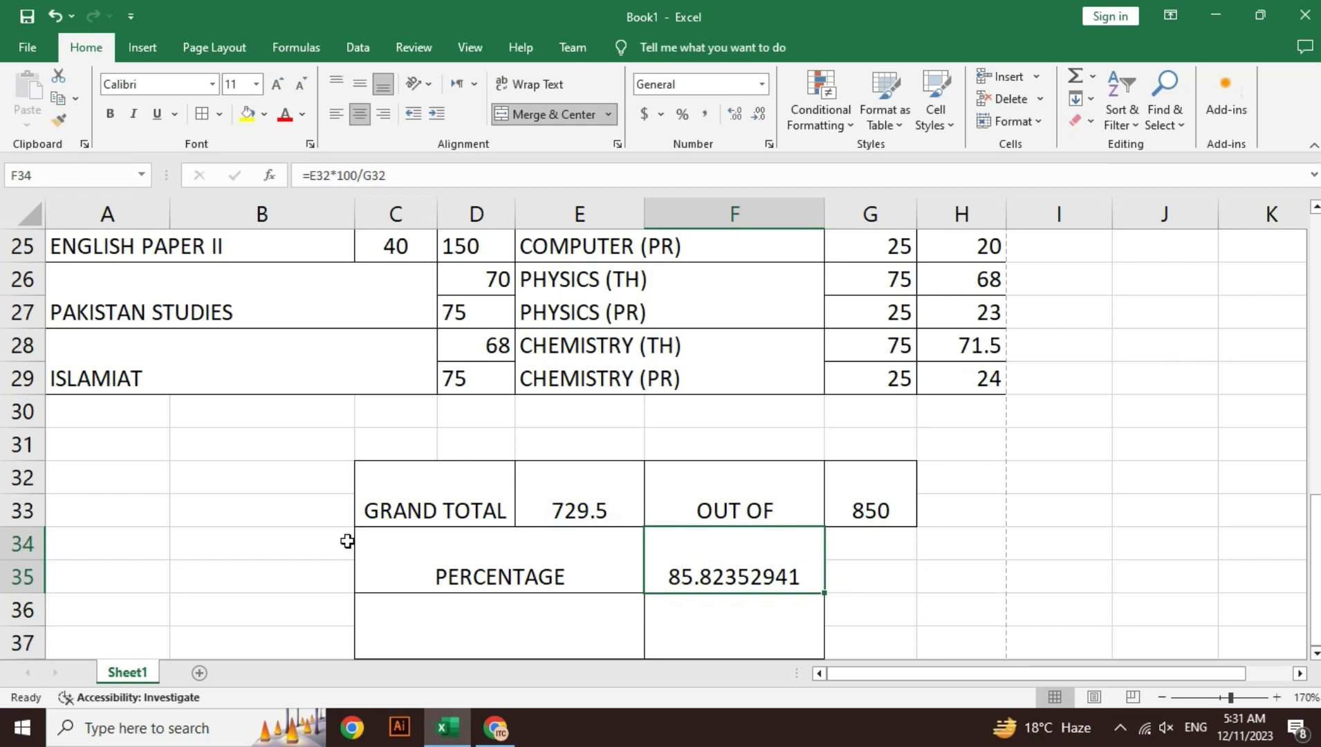
Step: Decrease the percentage's decimal places until it shows 85.82
{"action": "left_click", "coordinate": [761, 119]}
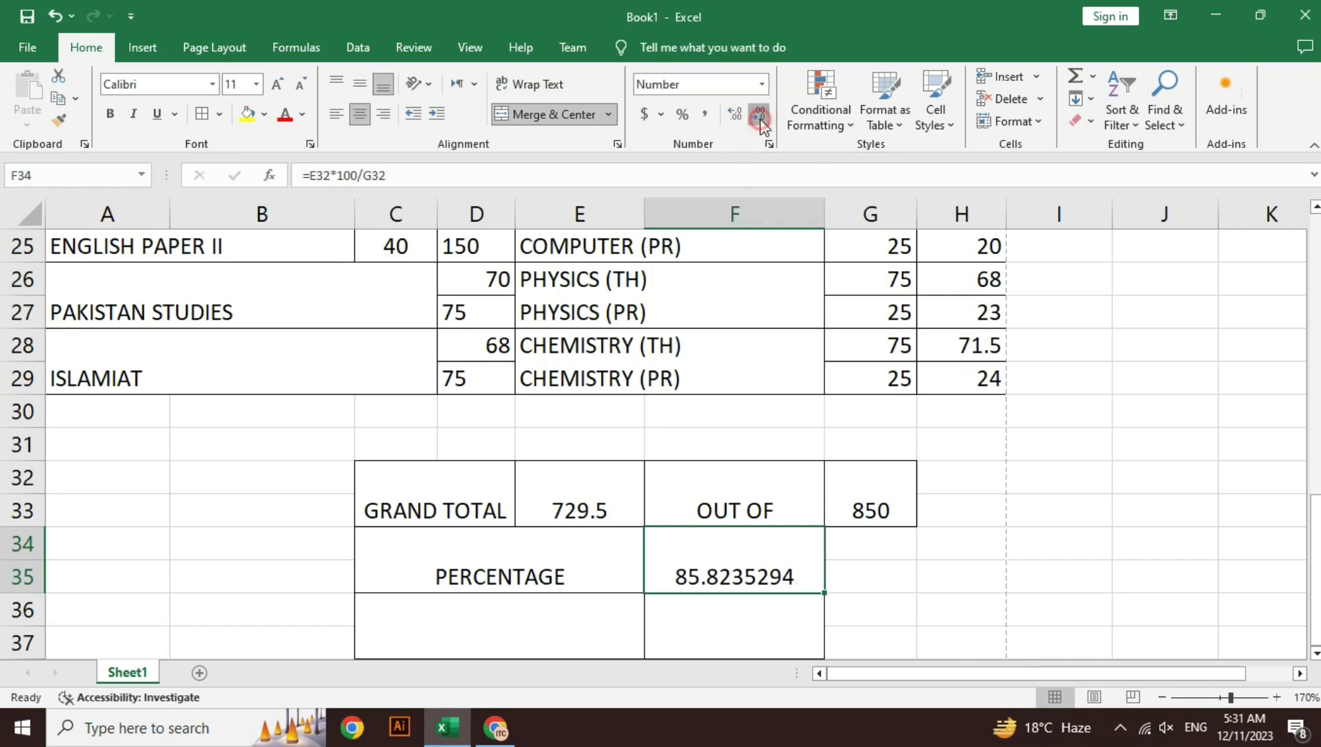
{"action": "left_click", "coordinate": [761, 119]}
{"action": "left_click", "coordinate": [761, 119]}
{"action": "left_click", "coordinate": [761, 119]}
{"action": "left_click", "coordinate": [761, 119]}
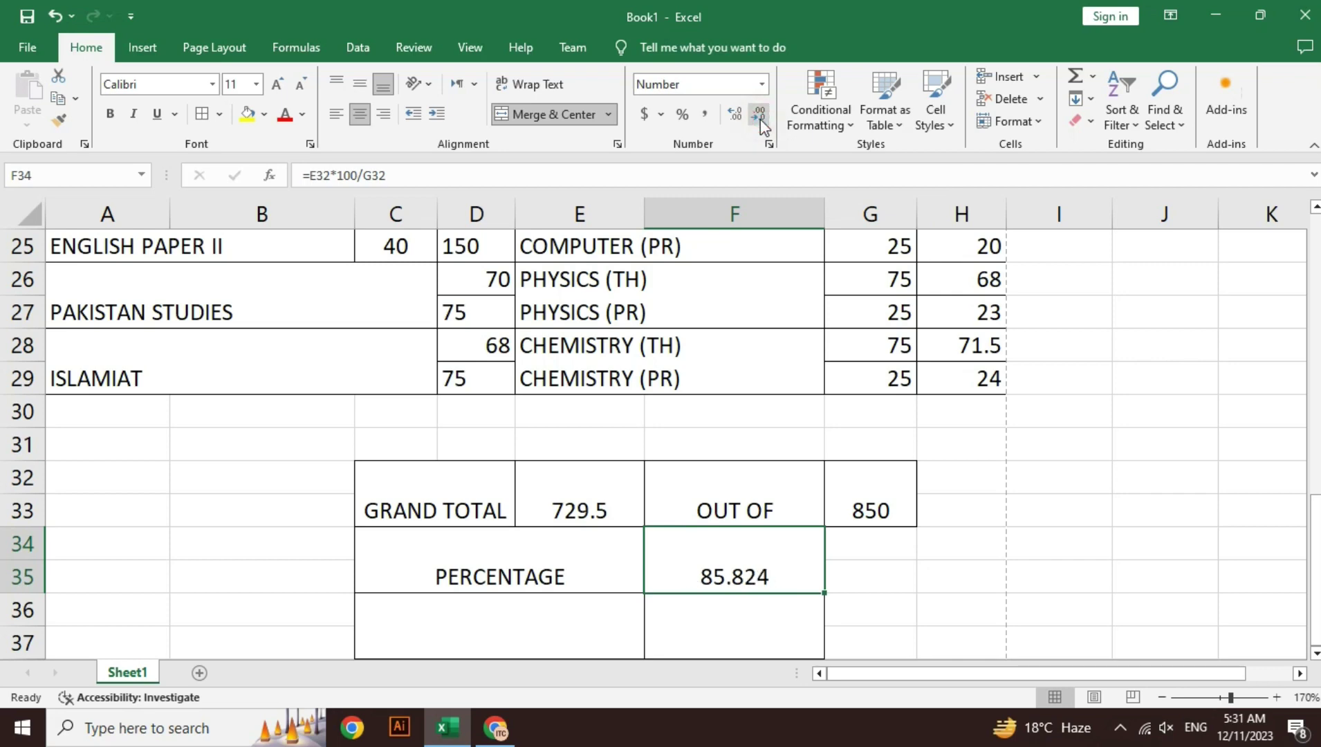
{"action": "left_click", "coordinate": [761, 119]}
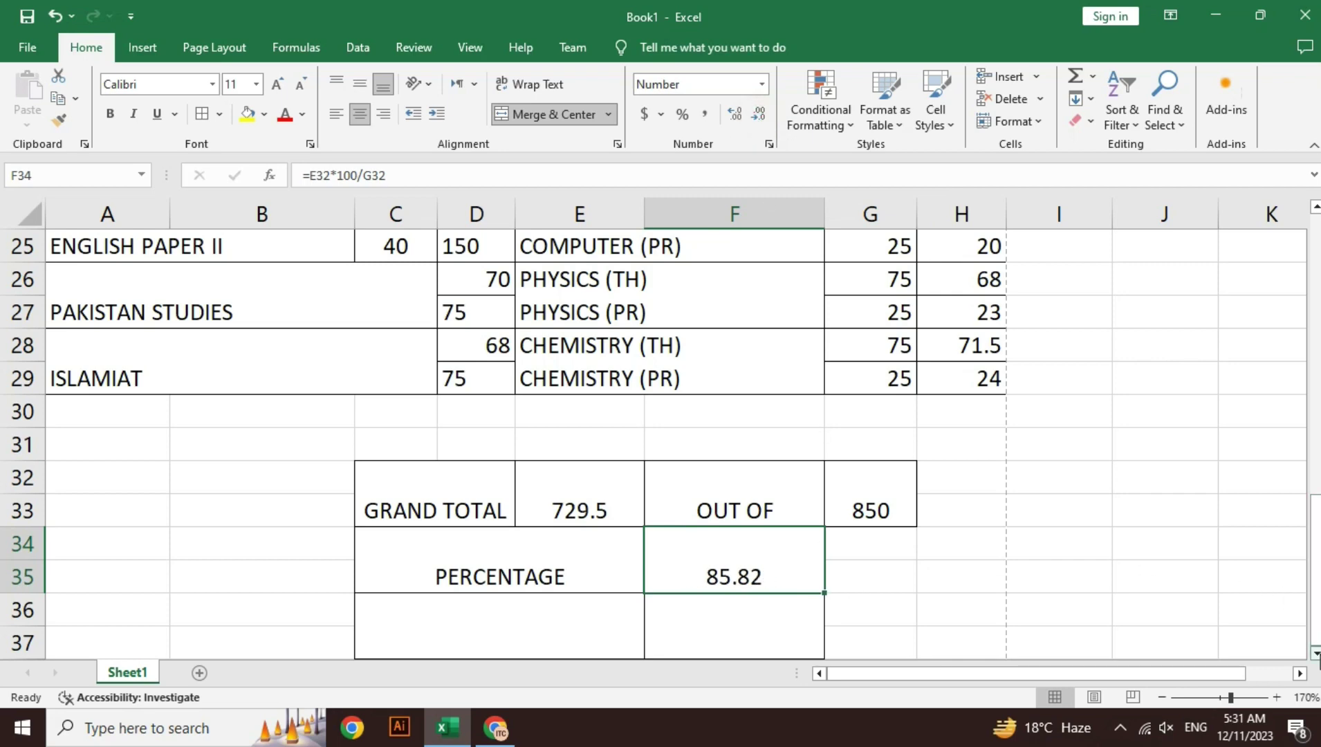
{"action": "left_click", "coordinate": [1316, 653]}
{"action": "left_click", "coordinate": [1316, 653]}
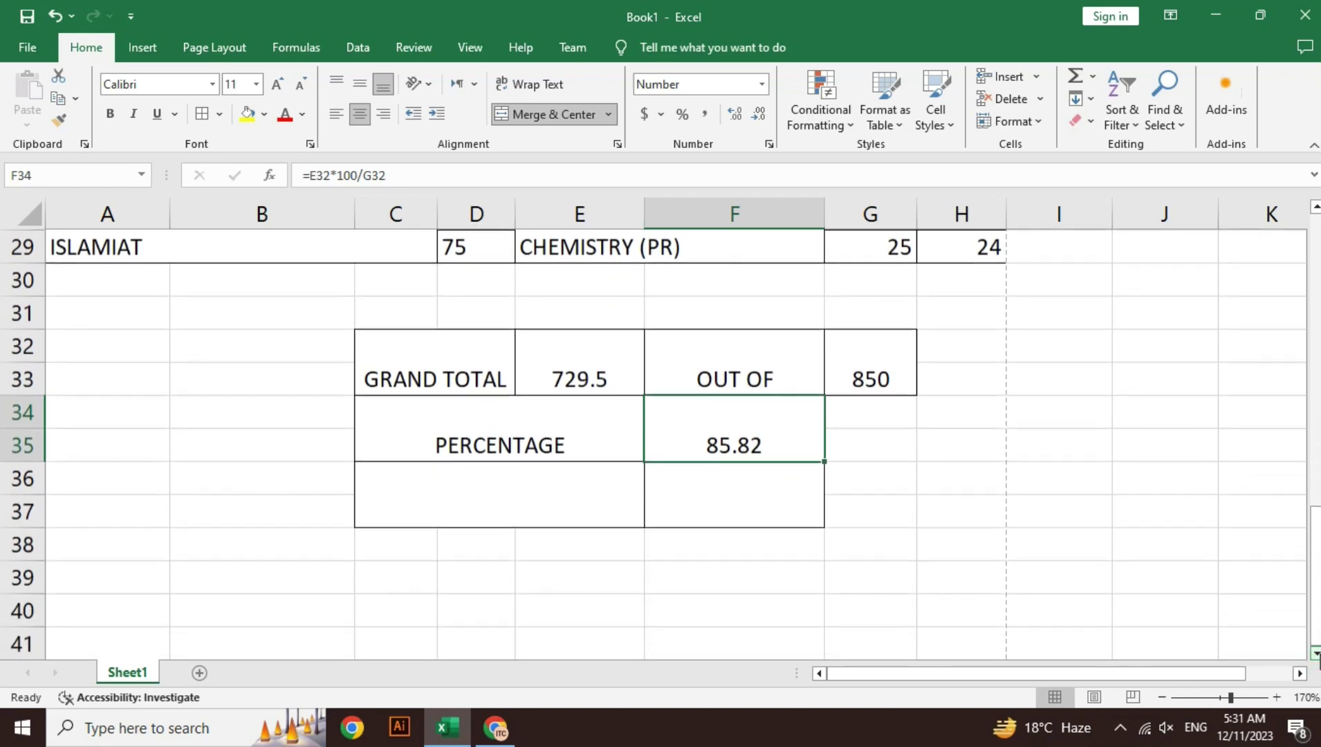
{"action": "left_click", "coordinate": [548, 513]}
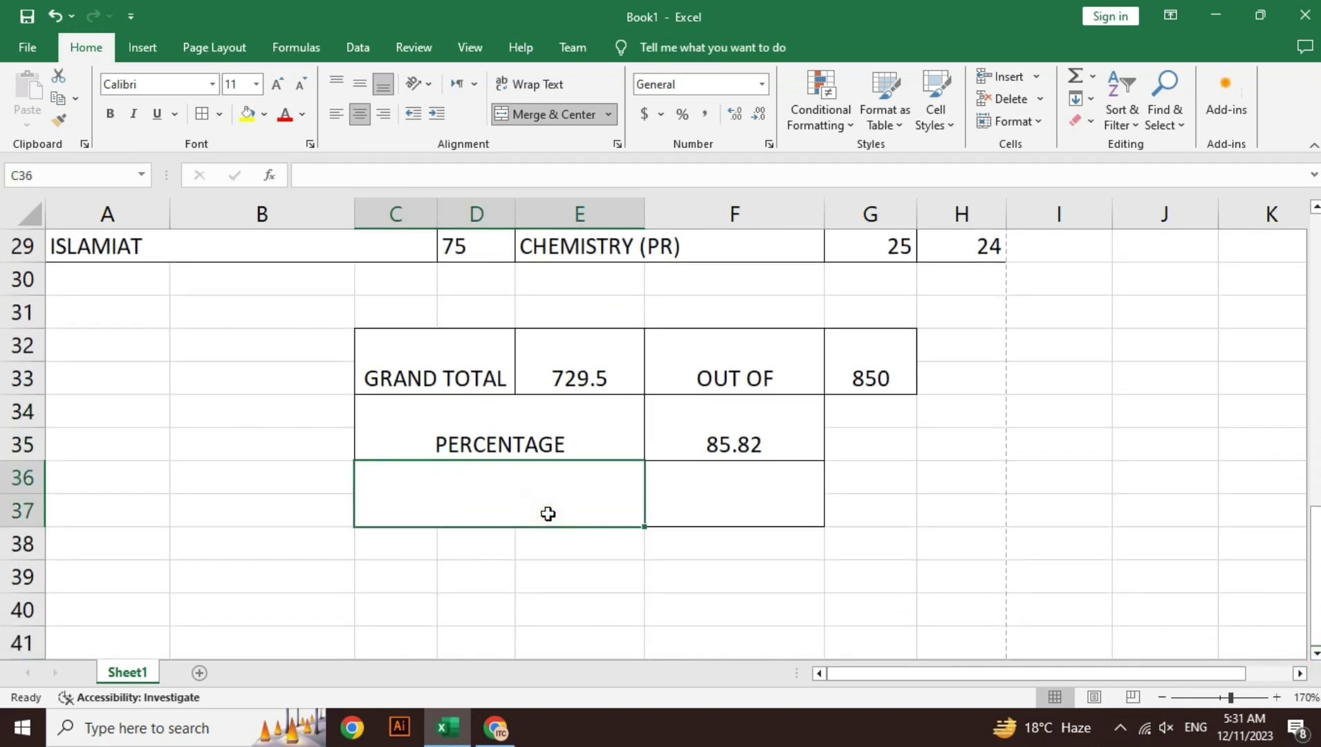
Step: Type the GRADE label below PERCENTAGE
{"action": "type", "text": "GRADE"}
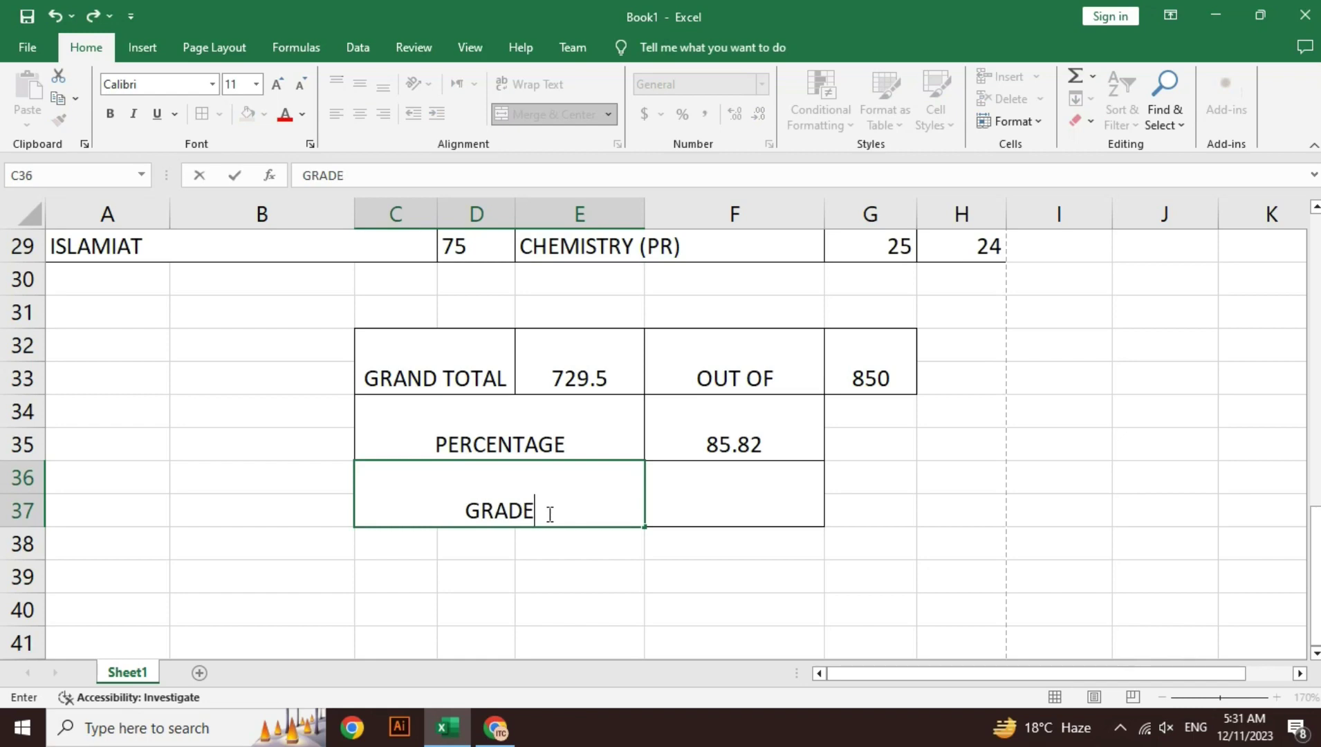
{"action": "key", "text": "Return"}
{"action": "key", "text": "Right"}
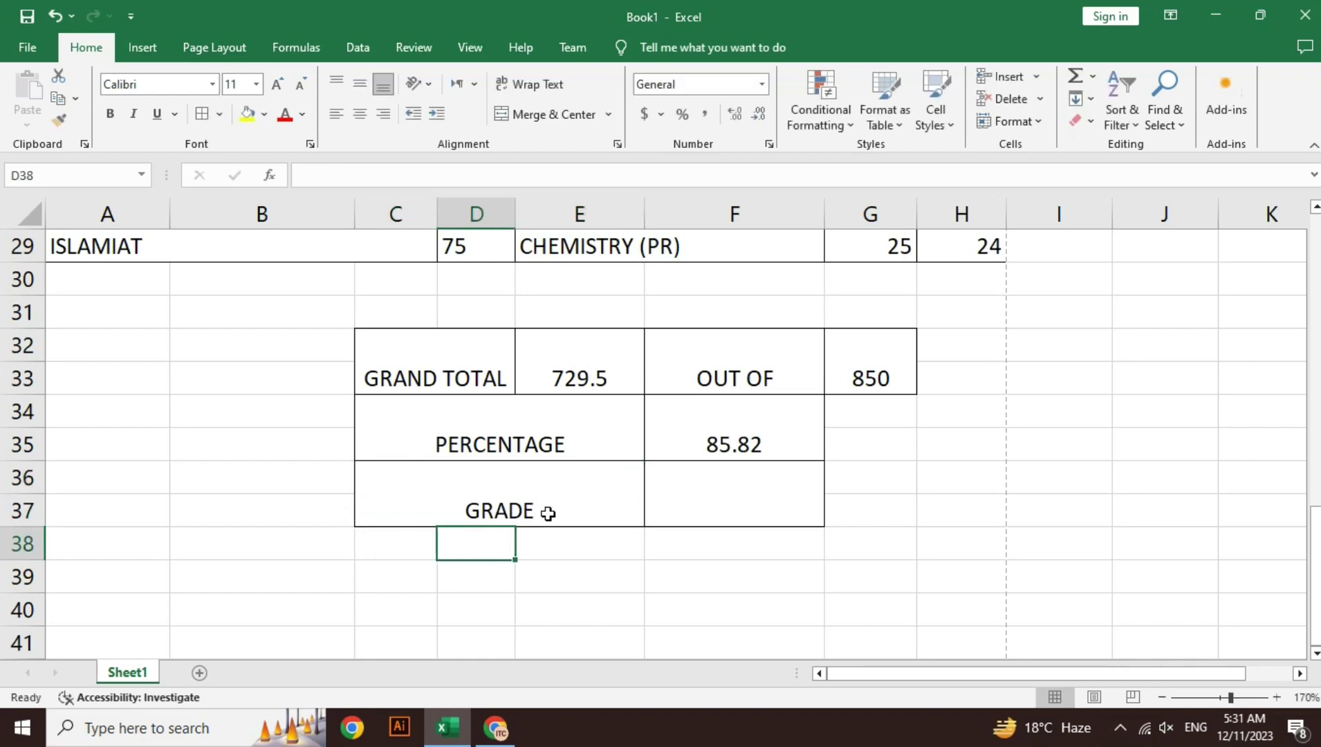
{"action": "key", "text": "Up"}
{"action": "key", "text": "Right"}
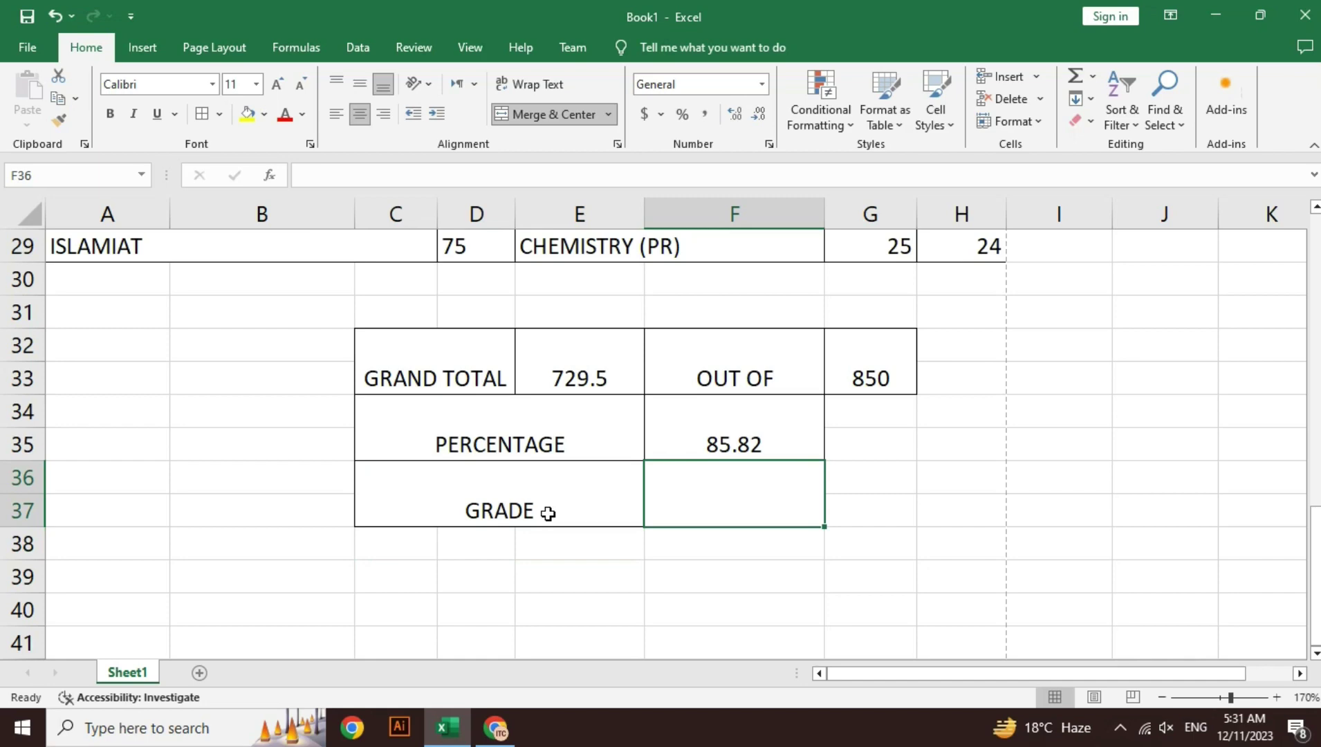
Step: Start the grade formula as =IF(F34<=90,"A+", removing the stray C36 reference
{"action": "type", "text": "=IF("}
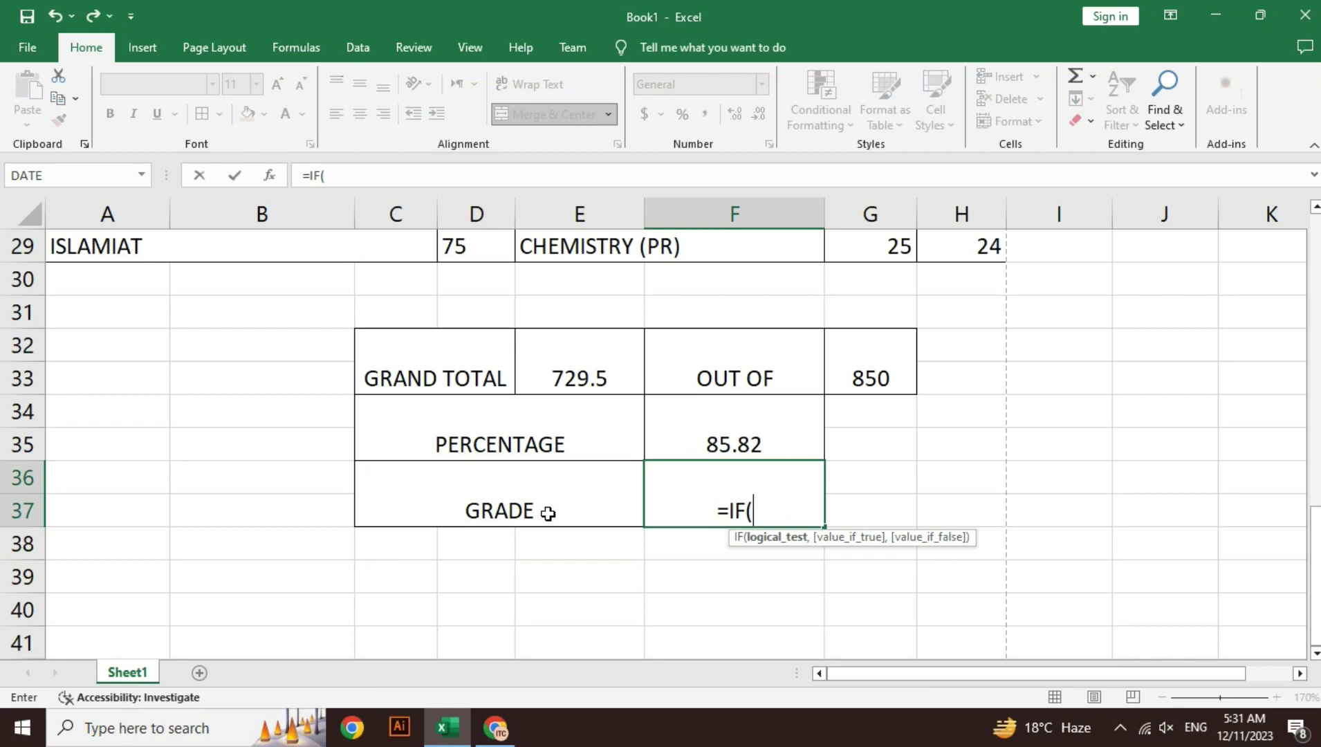
{"action": "key", "text": "Up"}
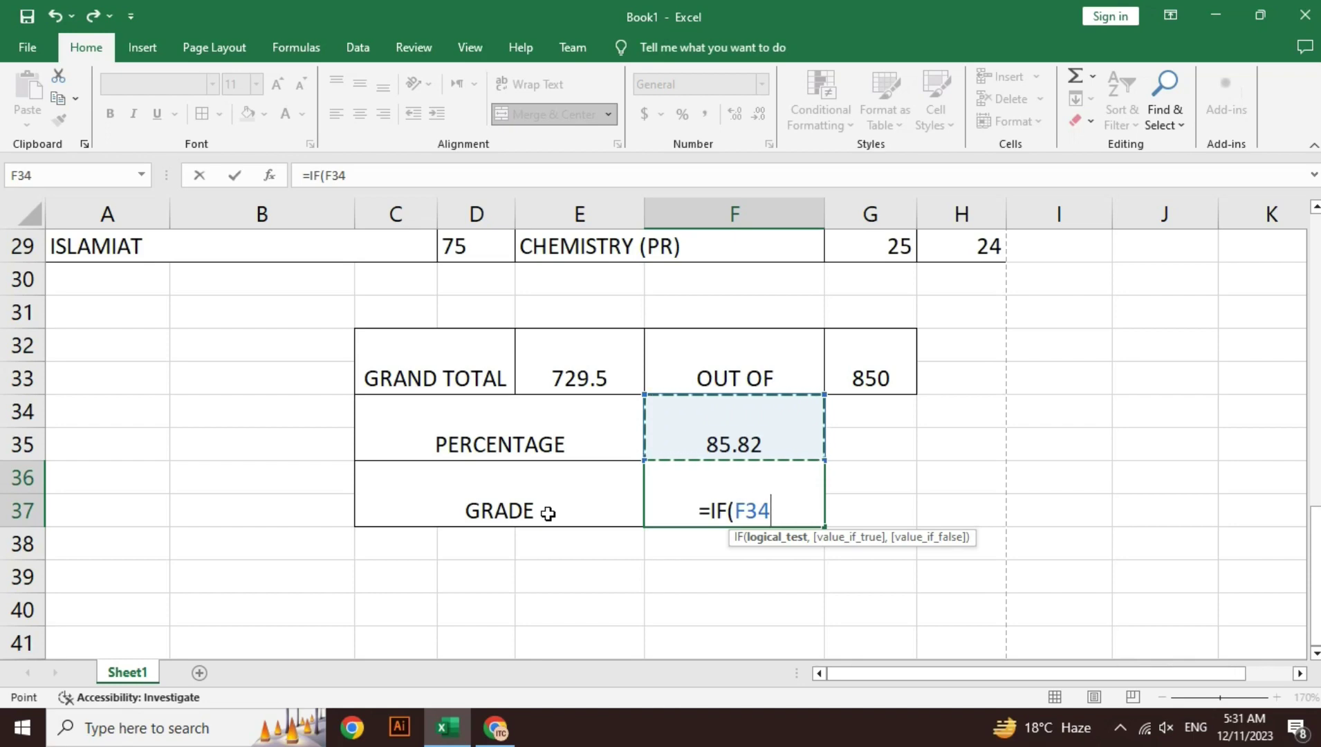
{"action": "type", "text": "<"}
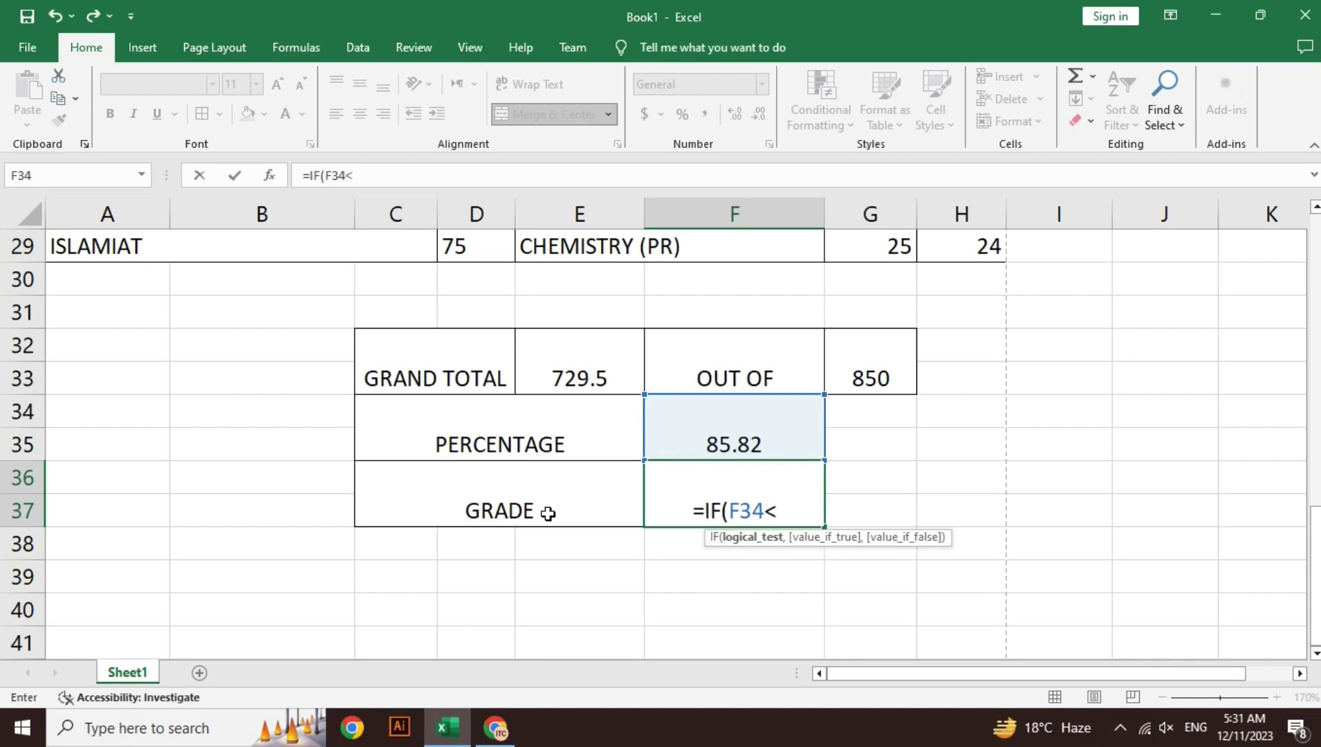
{"action": "type", "text": "="}
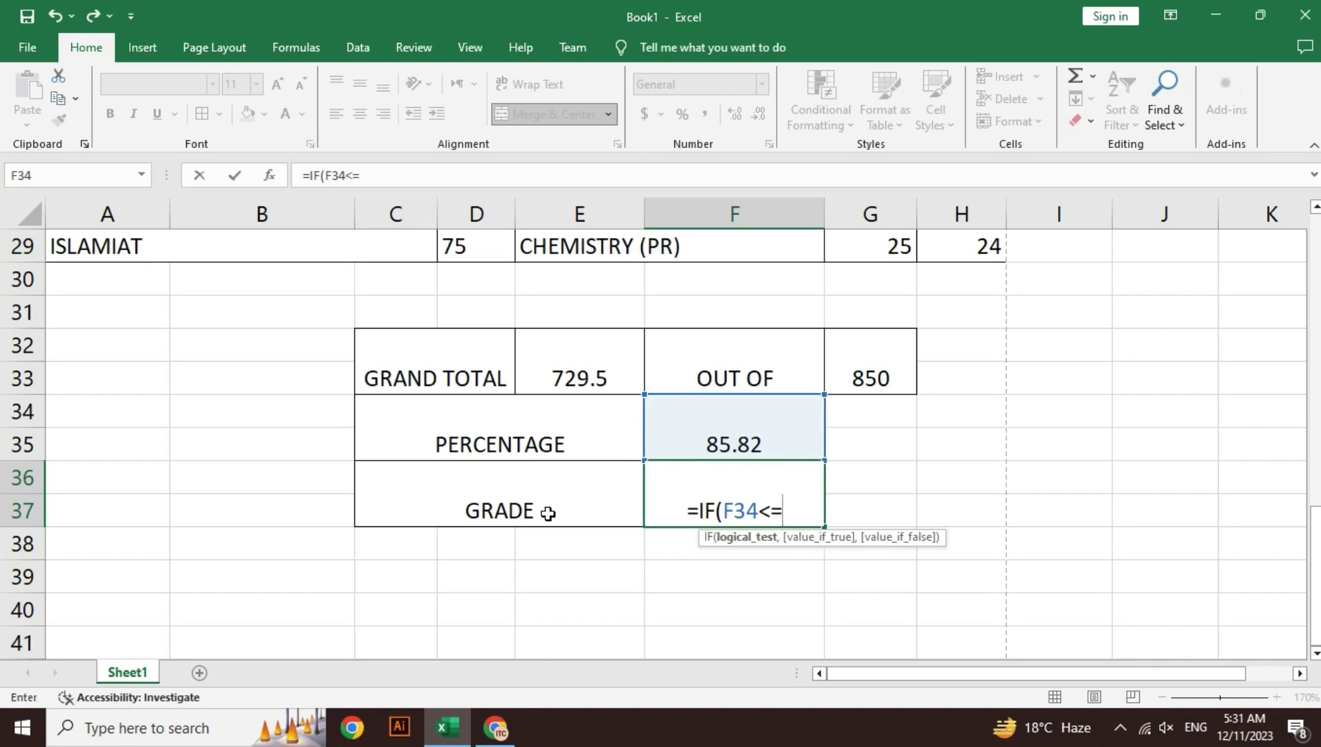
{"action": "type", "text": "8"}
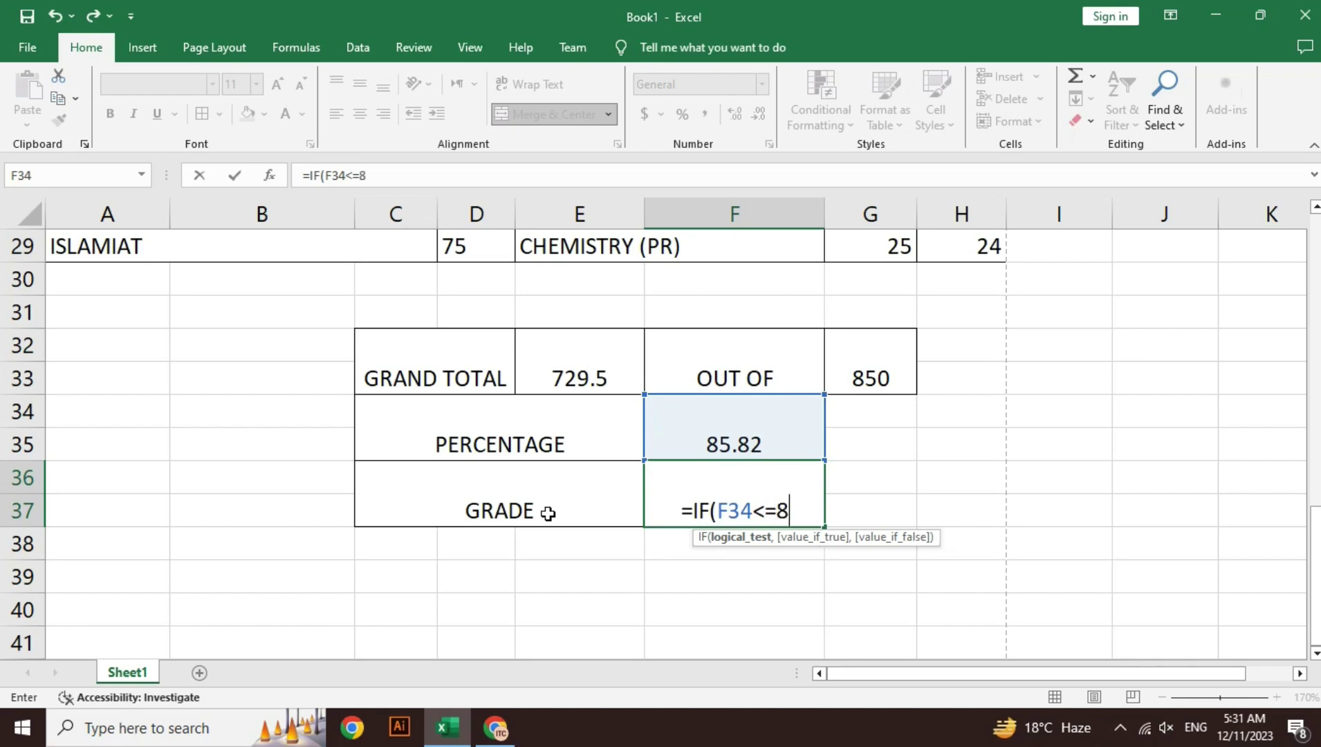
{"action": "key", "text": "BackSpace"}
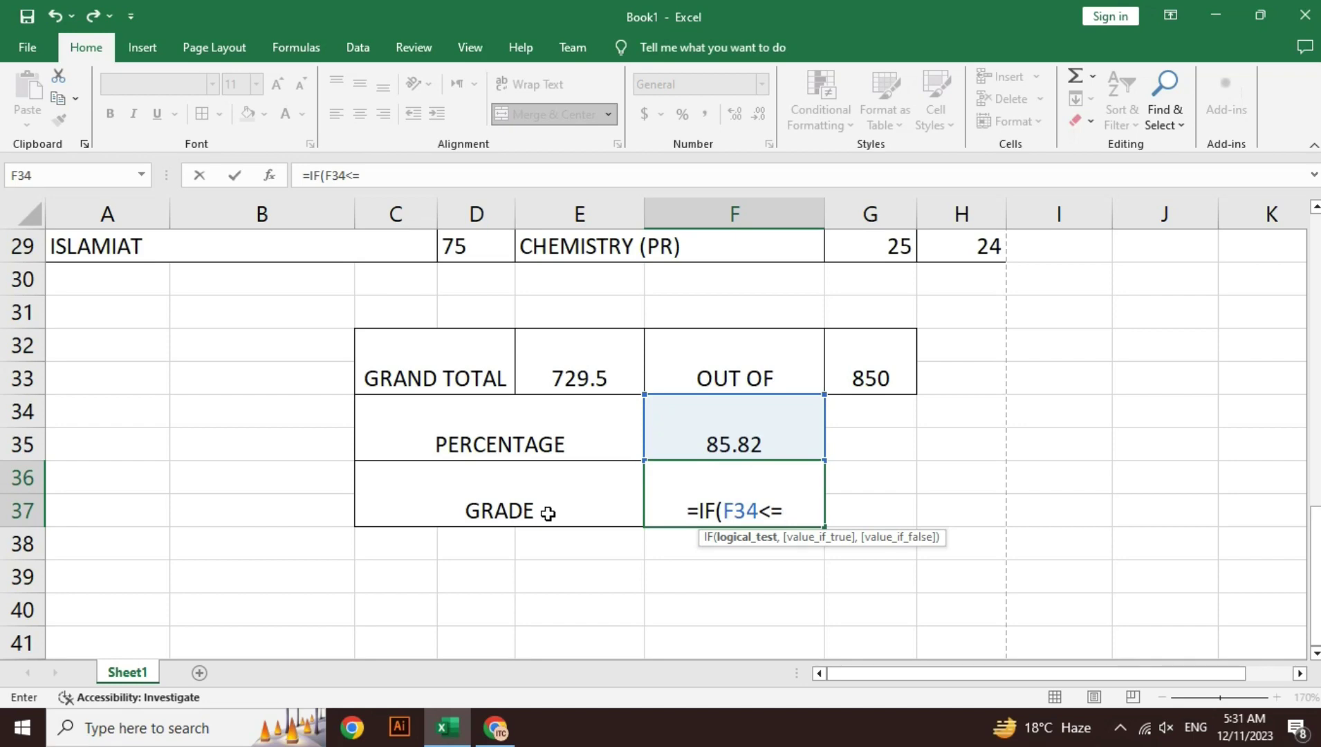
{"action": "type", "text": "90"}
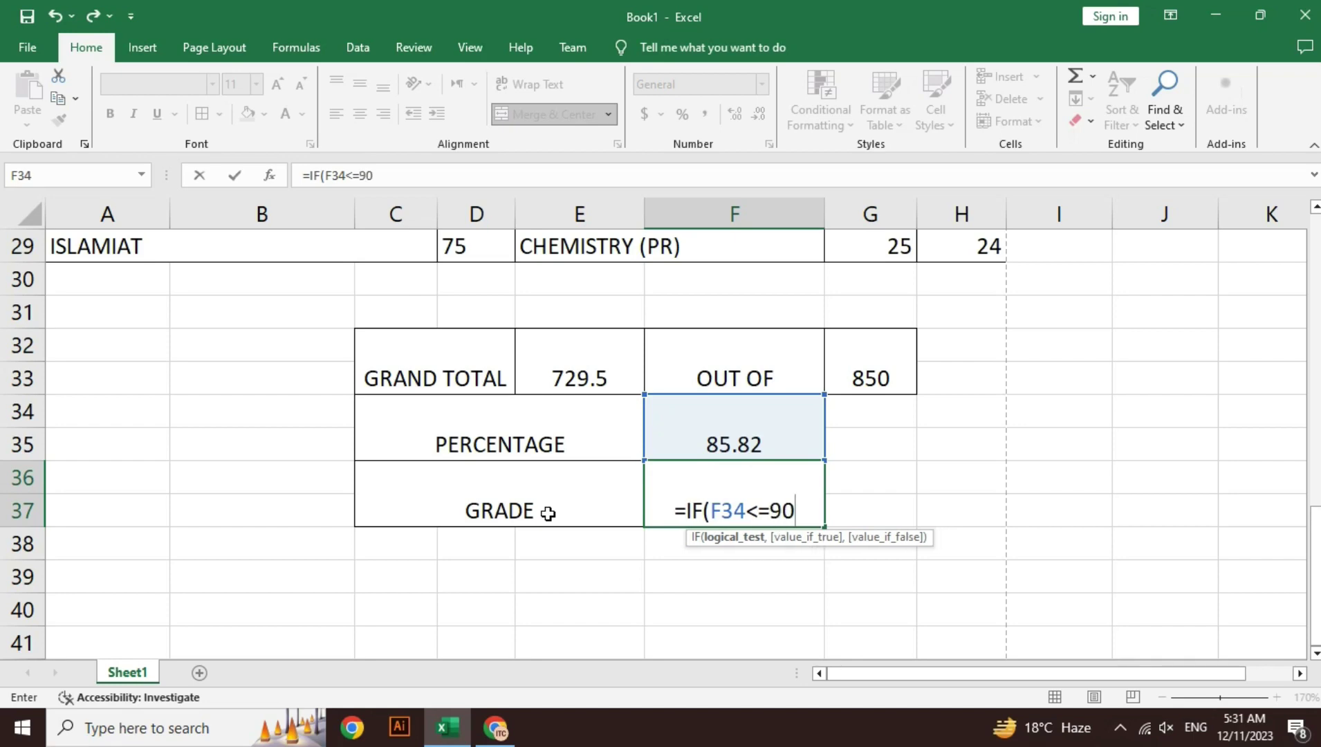
{"action": "type", "text": ",\"a"}
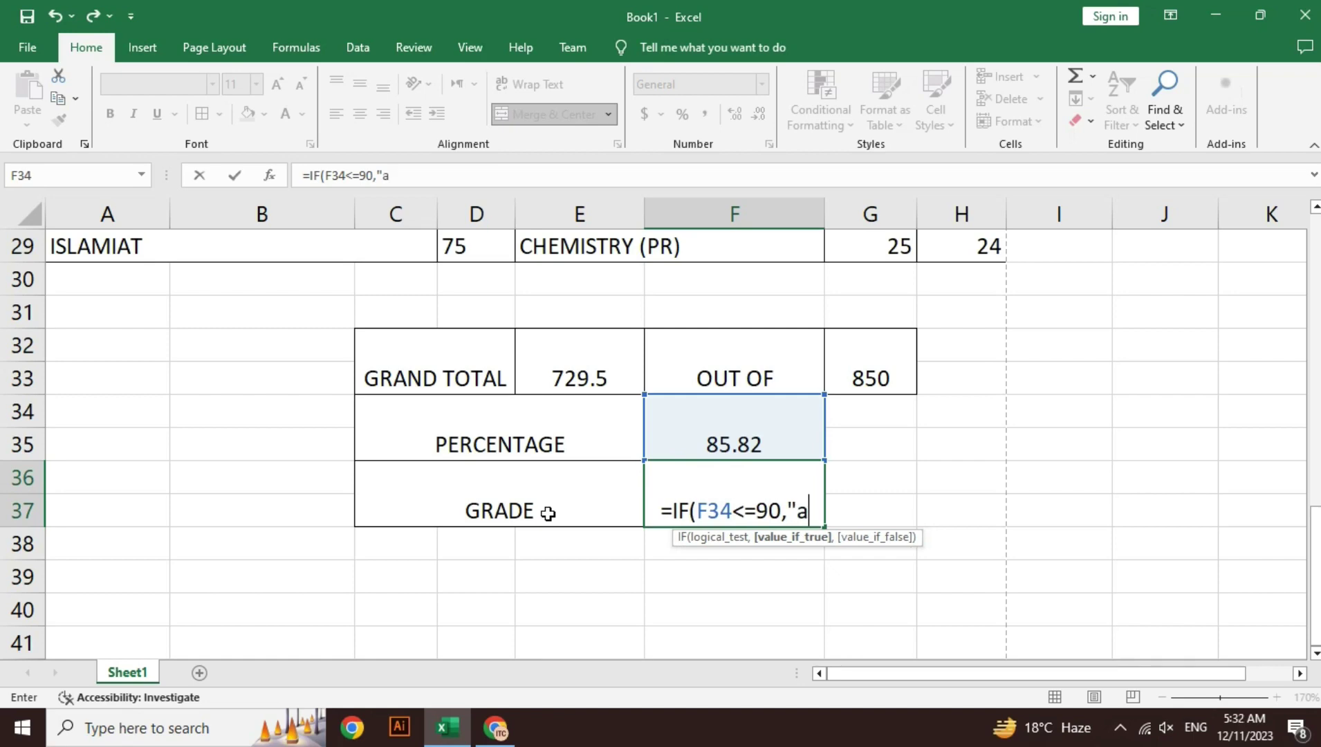
{"action": "type", "text": "+"}
{"action": "key", "text": "BackSpace"}
{"action": "key", "text": "BackSpace"}
{"action": "type", "text": "A"}
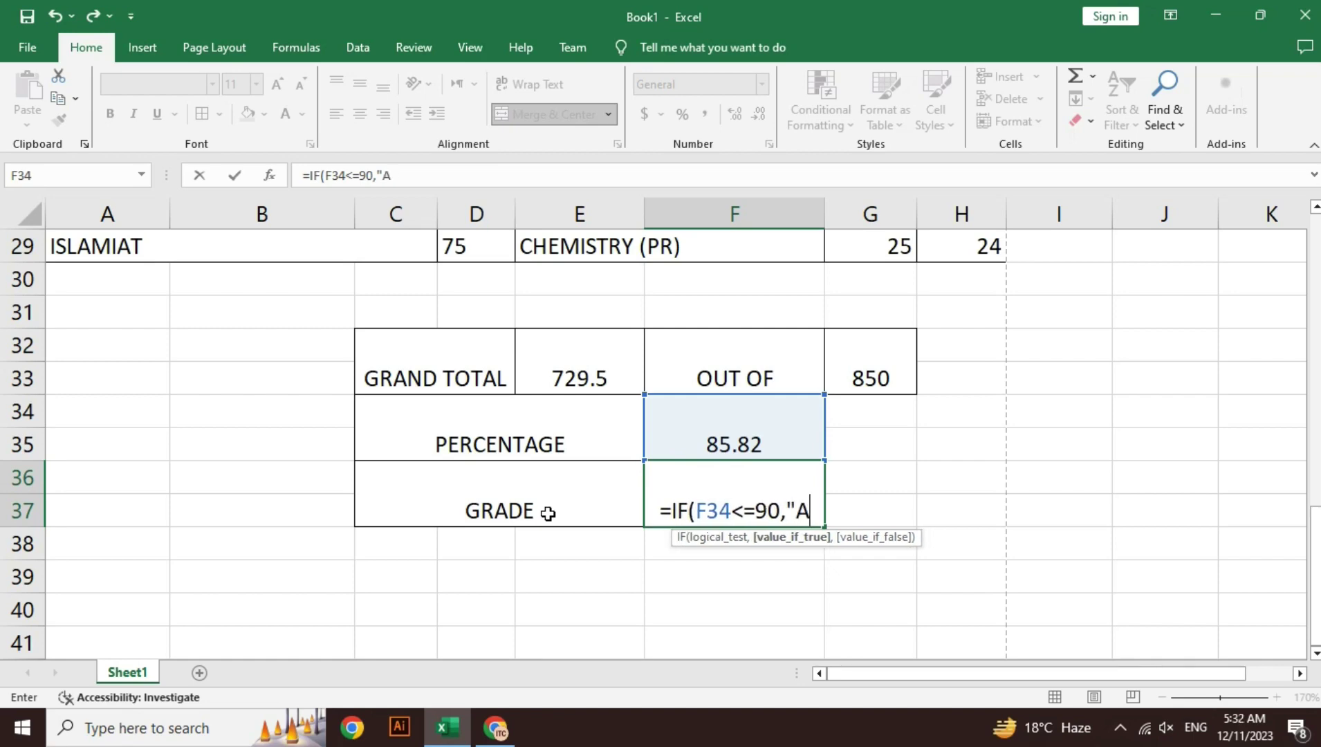
{"action": "type", "text": "+\","}
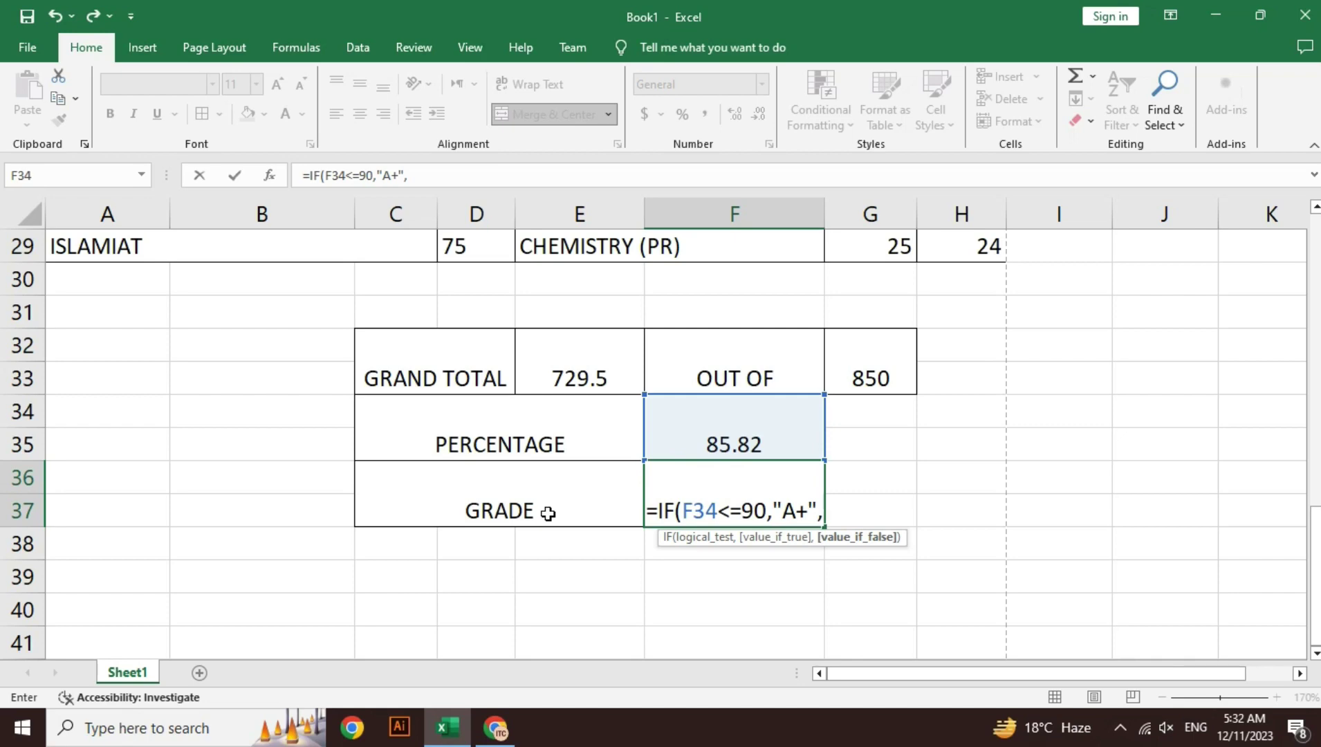
{"action": "left_click", "coordinate": [547, 513]}
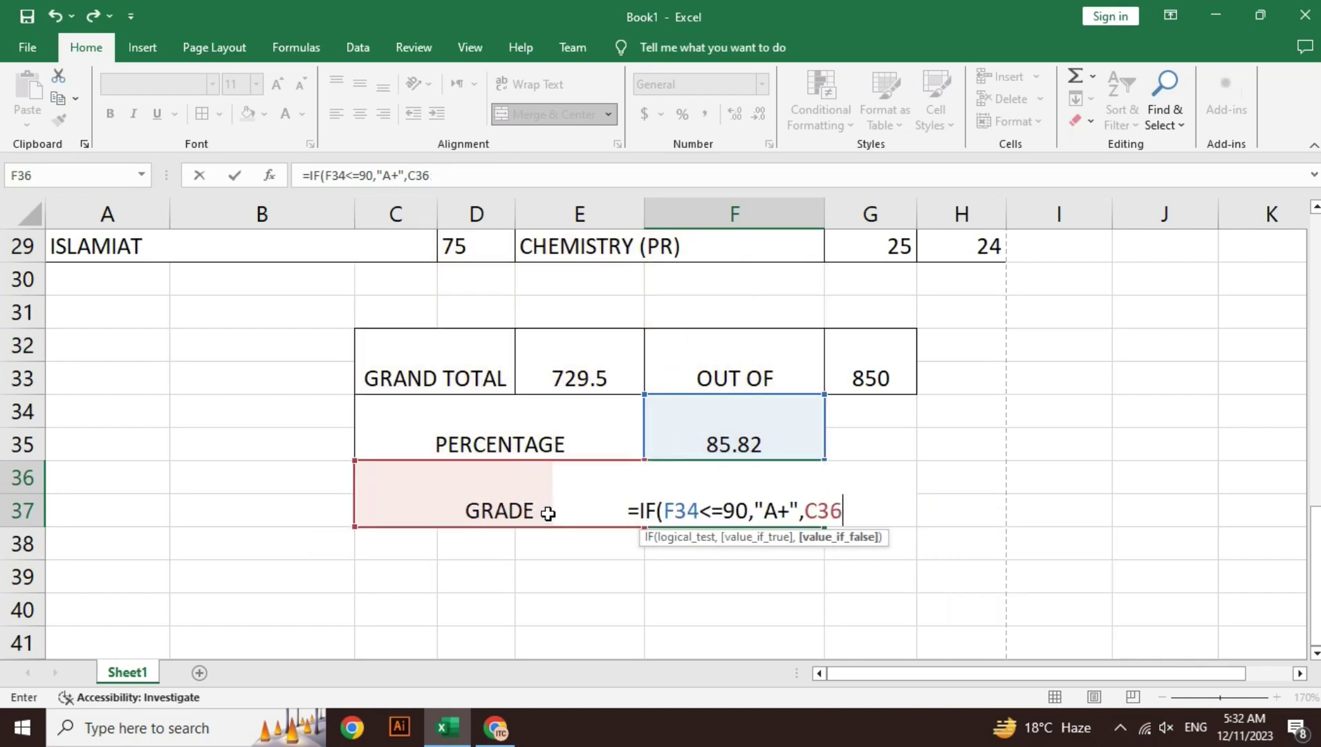
{"action": "key", "text": "BackSpace"}
{"action": "key", "text": "BackSpace"}
{"action": "key", "text": "BackSpace"}
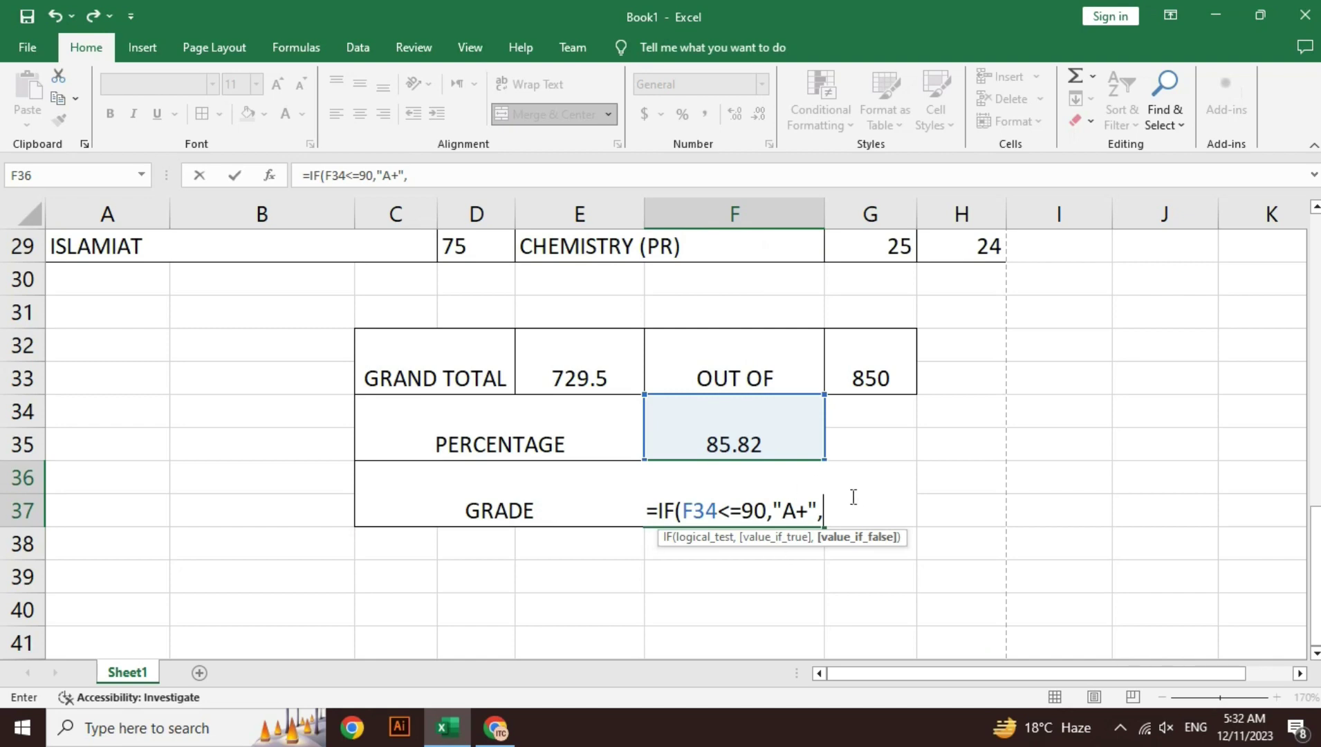
Step: Copy the first IF clause and paste nested tests for A at 80 and B at 70
{"action": "left_click_drag", "start_coordinate": [837, 505], "coordinate": [661, 511]}
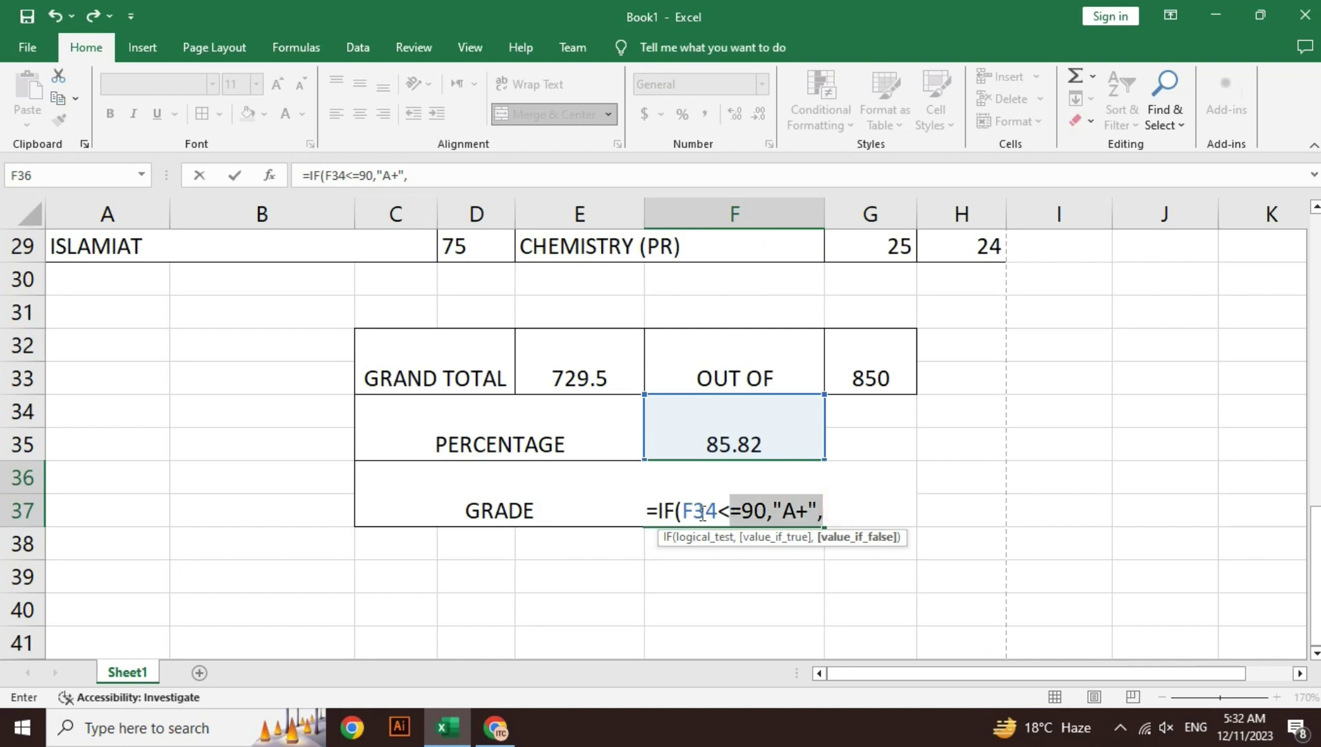
{"action": "left_click", "coordinate": [661, 512]}
{"action": "key", "text": "End"}
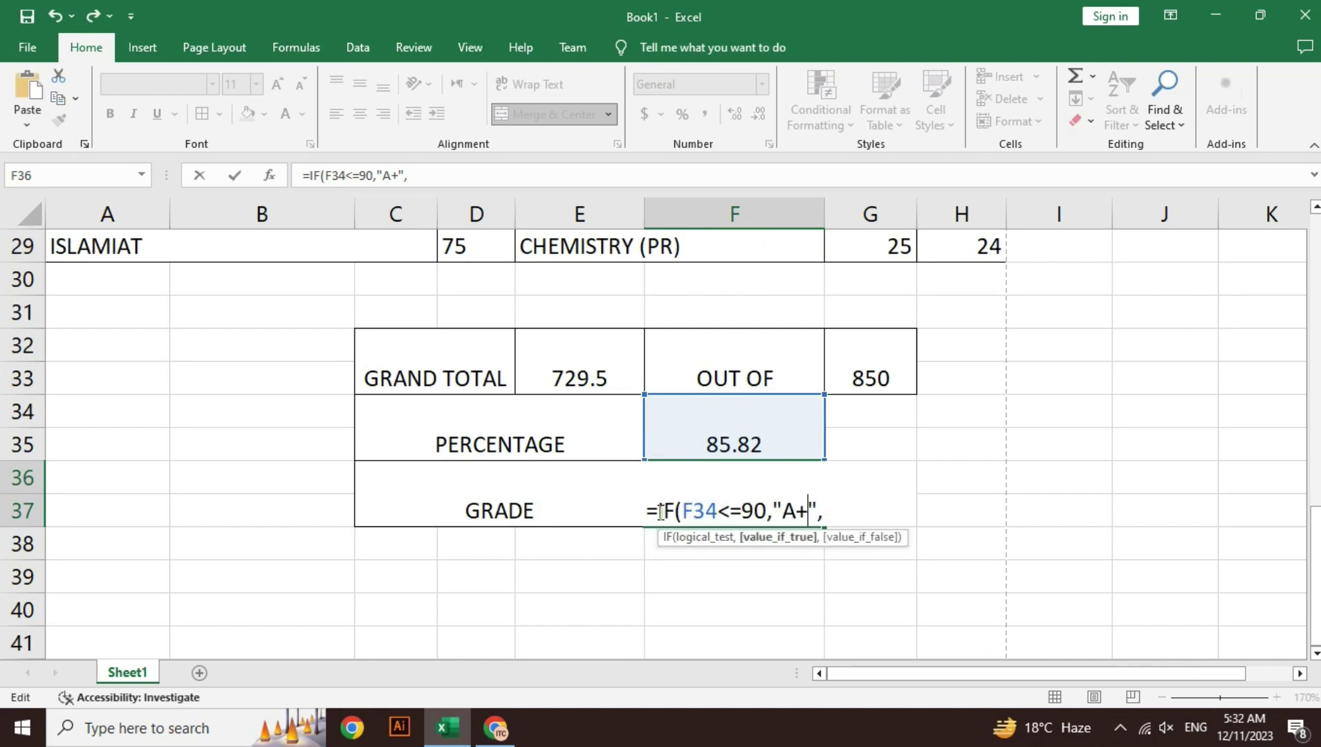
{"action": "type", "text": "IF(F34<=90,\"A+\","}
{"action": "key", "text": "Left"}
{"action": "key", "text": "Left"}
{"action": "key", "text": "Left"}
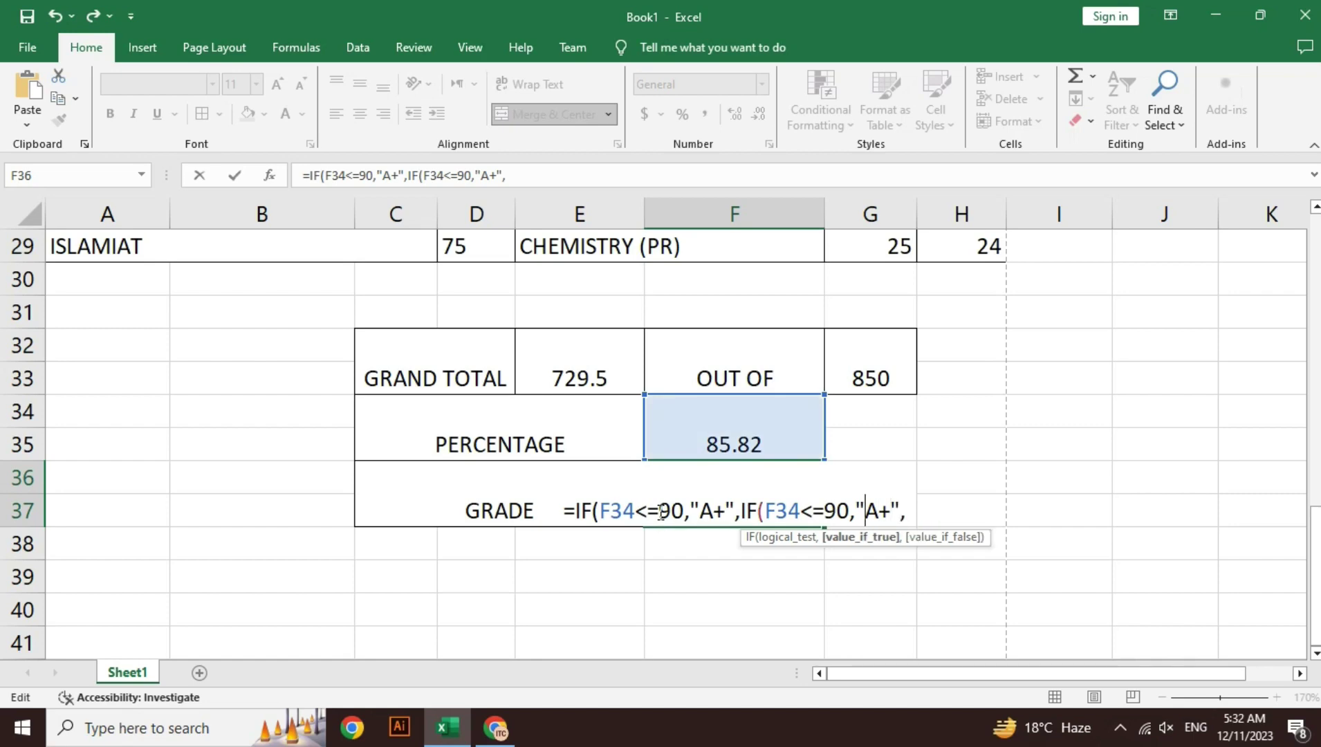
{"action": "key", "text": "Left"}
{"action": "key", "text": "Left"}
{"action": "key", "text": "Left"}
{"action": "key", "text": "BackSpace"}
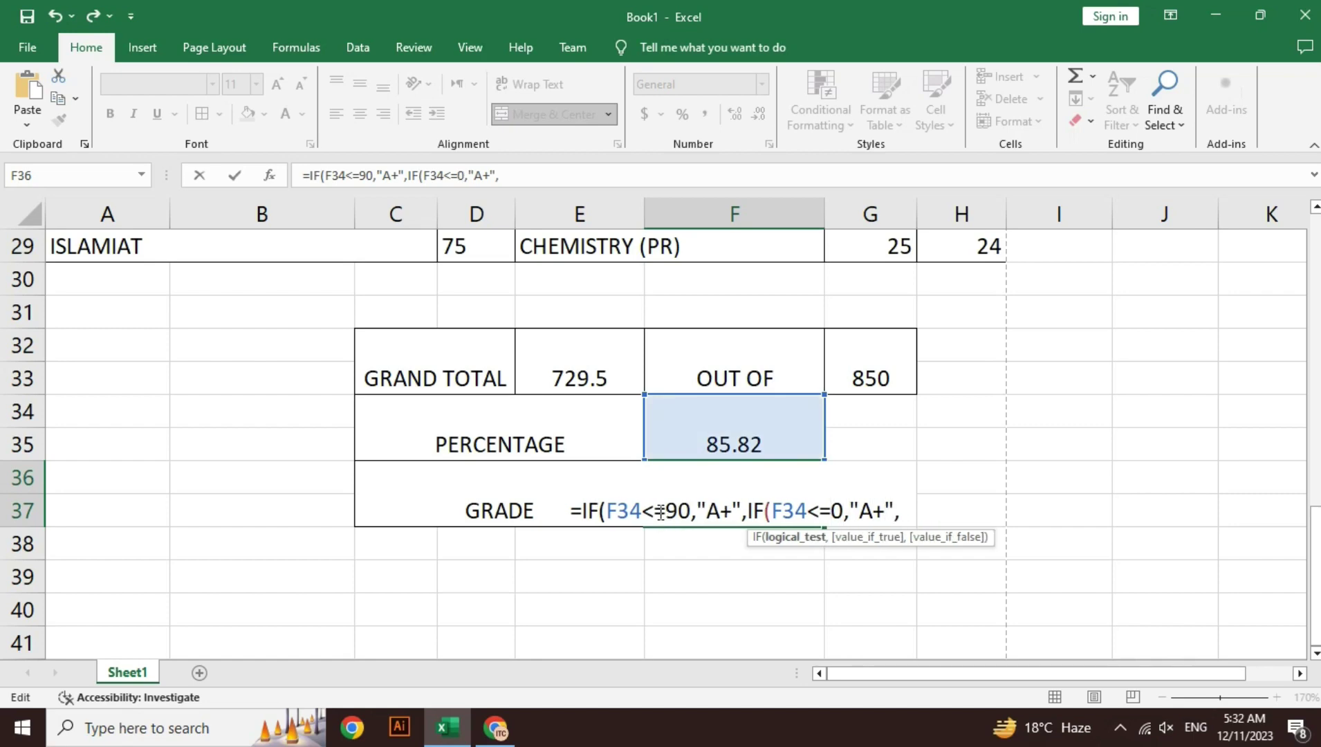
{"action": "type", "text": "8"}
{"action": "key", "text": "Right"}
{"action": "key", "text": "Right"}
{"action": "key", "text": "Right"}
{"action": "key", "text": "Right"}
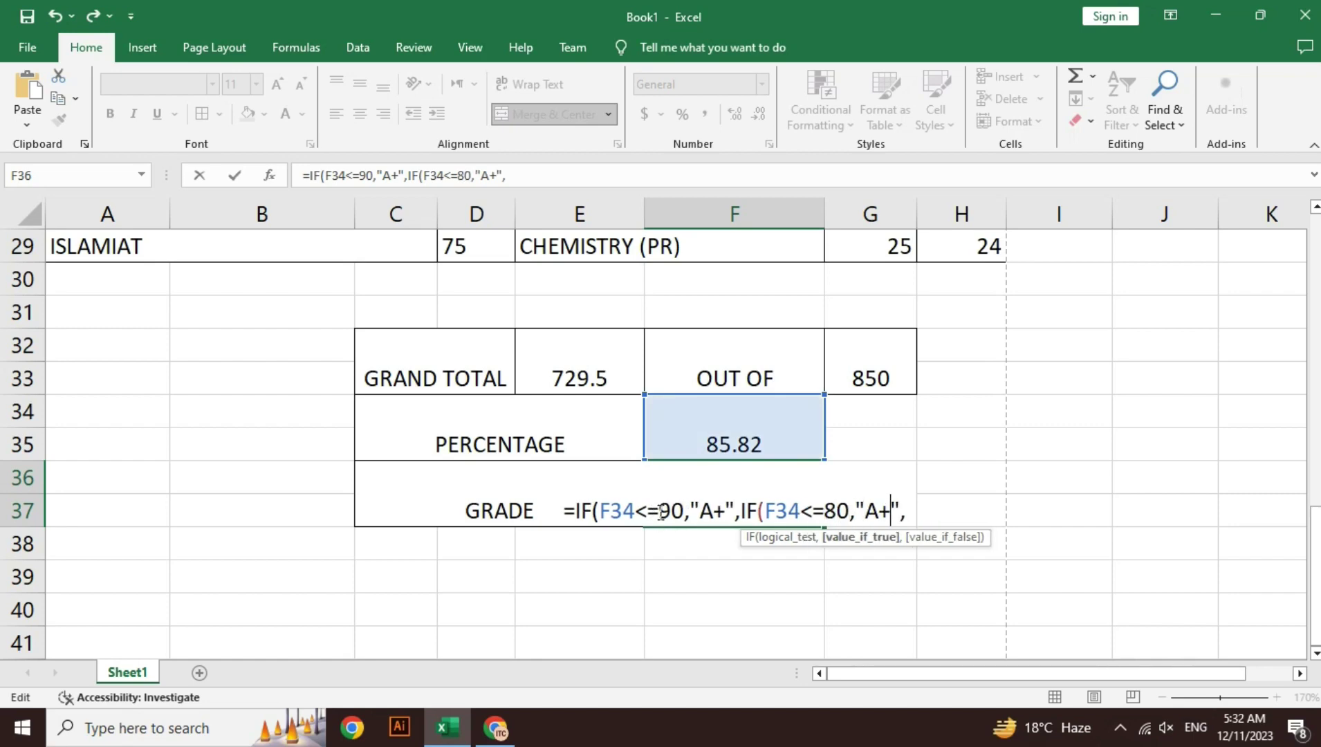
{"action": "key", "text": "BackSpace"}
{"action": "key", "text": "Right"}
{"action": "key", "text": "Right"}
{"action": "type", "text": "IF(F34<=90,\"A+\","}
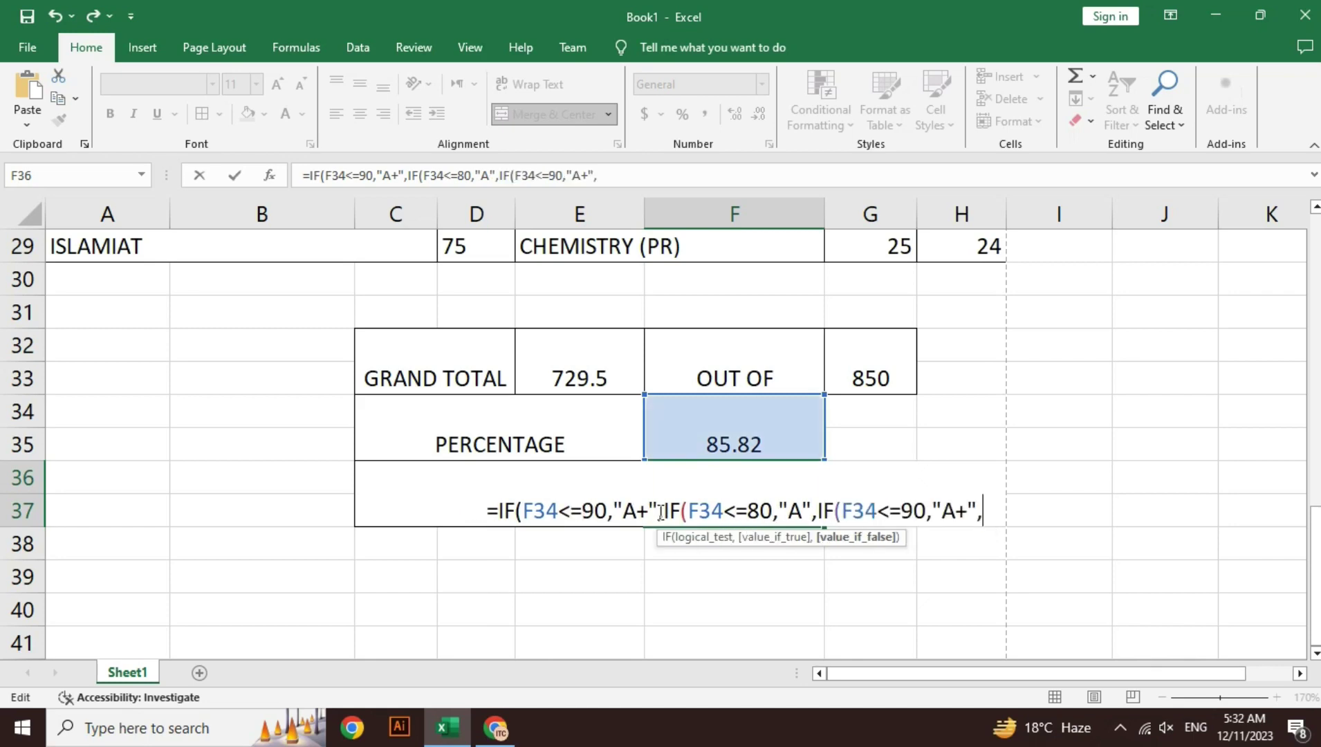
{"action": "key", "text": "Left"}
{"action": "key", "text": "Left"}
{"action": "key", "text": "Left"}
{"action": "key", "text": "Left"}
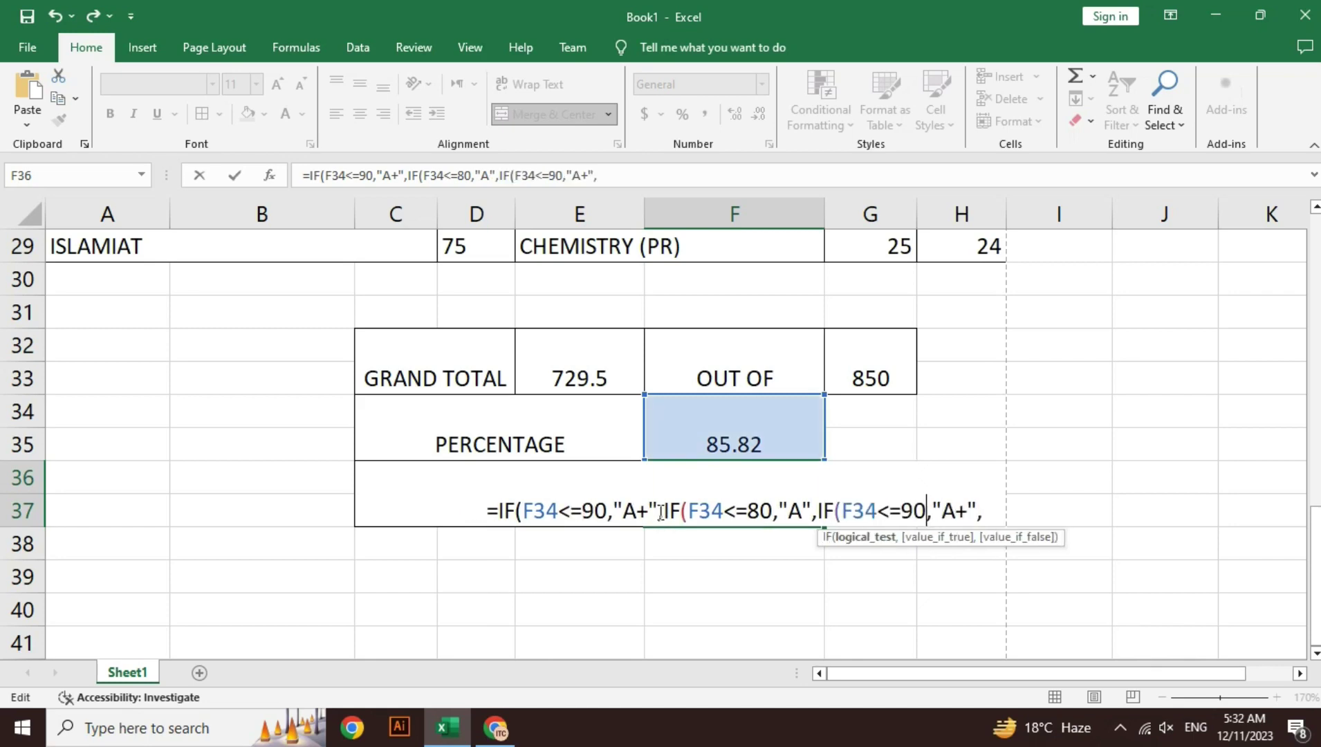
{"action": "key", "text": "Left"}
{"action": "key", "text": "Left"}
{"action": "key", "text": "BackSpace"}
{"action": "type", "text": "7"}
{"action": "key", "text": "Right"}
{"action": "key", "text": "Right"}
{"action": "key", "text": "Right"}
{"action": "key", "text": "Right"}
{"action": "key", "text": "BackSpace"}
{"action": "key", "text": "BackSpace"}
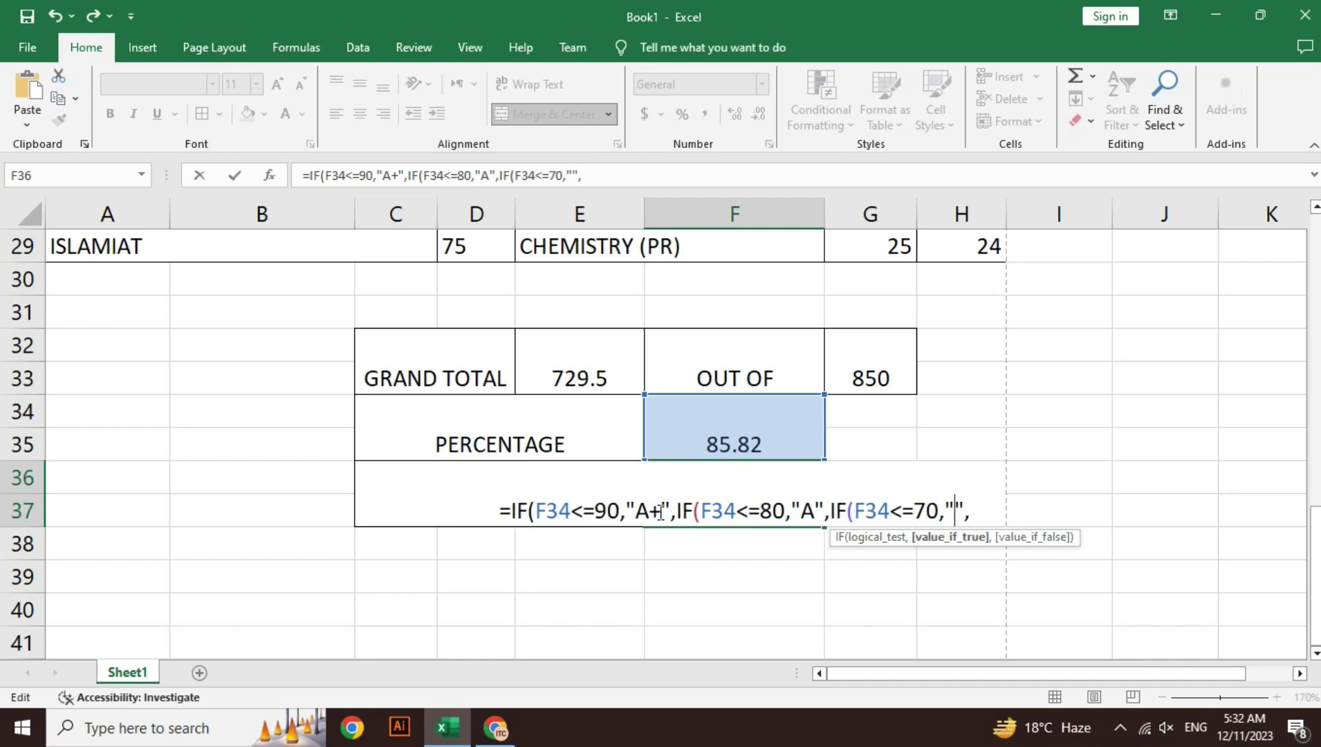
{"action": "type", "text": "B"}
{"action": "key", "text": "Right"}
{"action": "key", "text": "Right"}
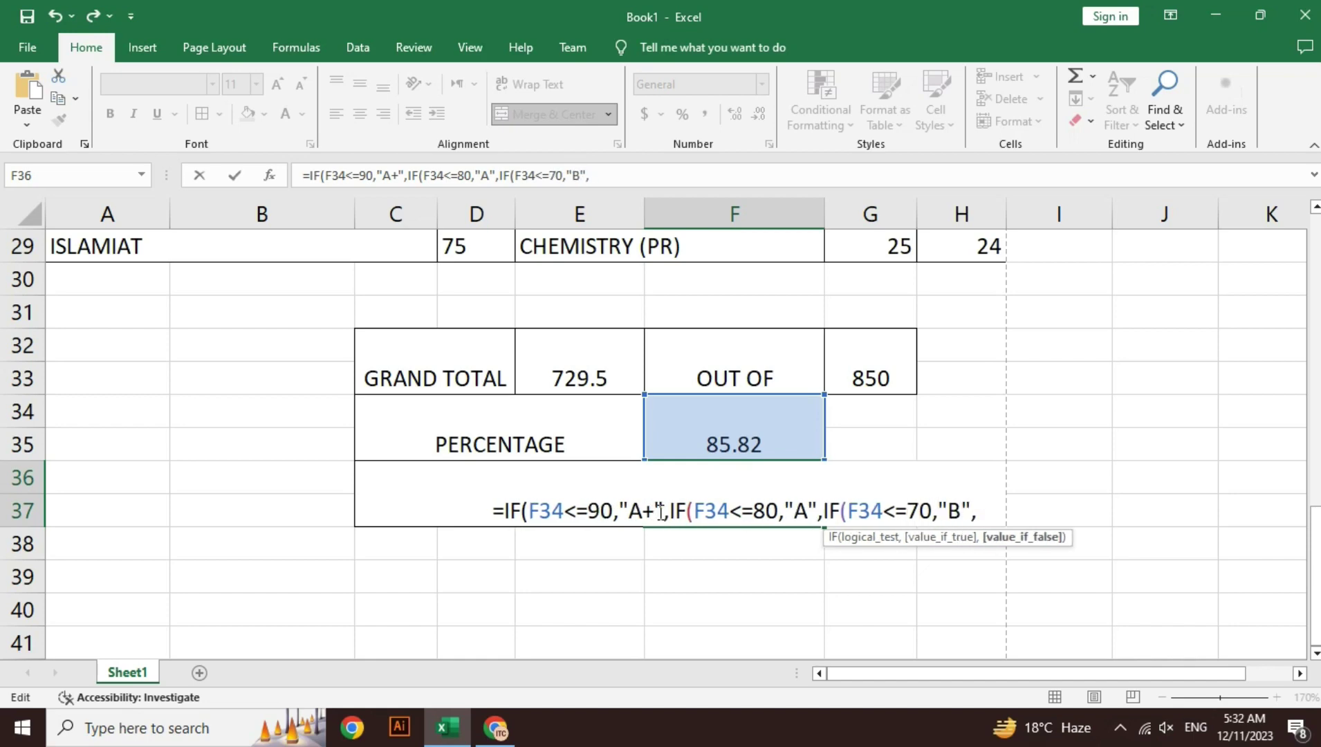
Step: Add nested tests for C at 60 and D at 50, closing with a "FAIL" fallback
{"action": "type", "text": "IF(F34<=90,\"A+\","}
{"action": "key", "text": "Left"}
{"action": "key", "text": "Left"}
{"action": "key", "text": "Left"}
{"action": "key", "text": "Left"}
{"action": "key", "text": "Left"}
{"action": "key", "text": "Left"}
{"action": "key", "text": "Left"}
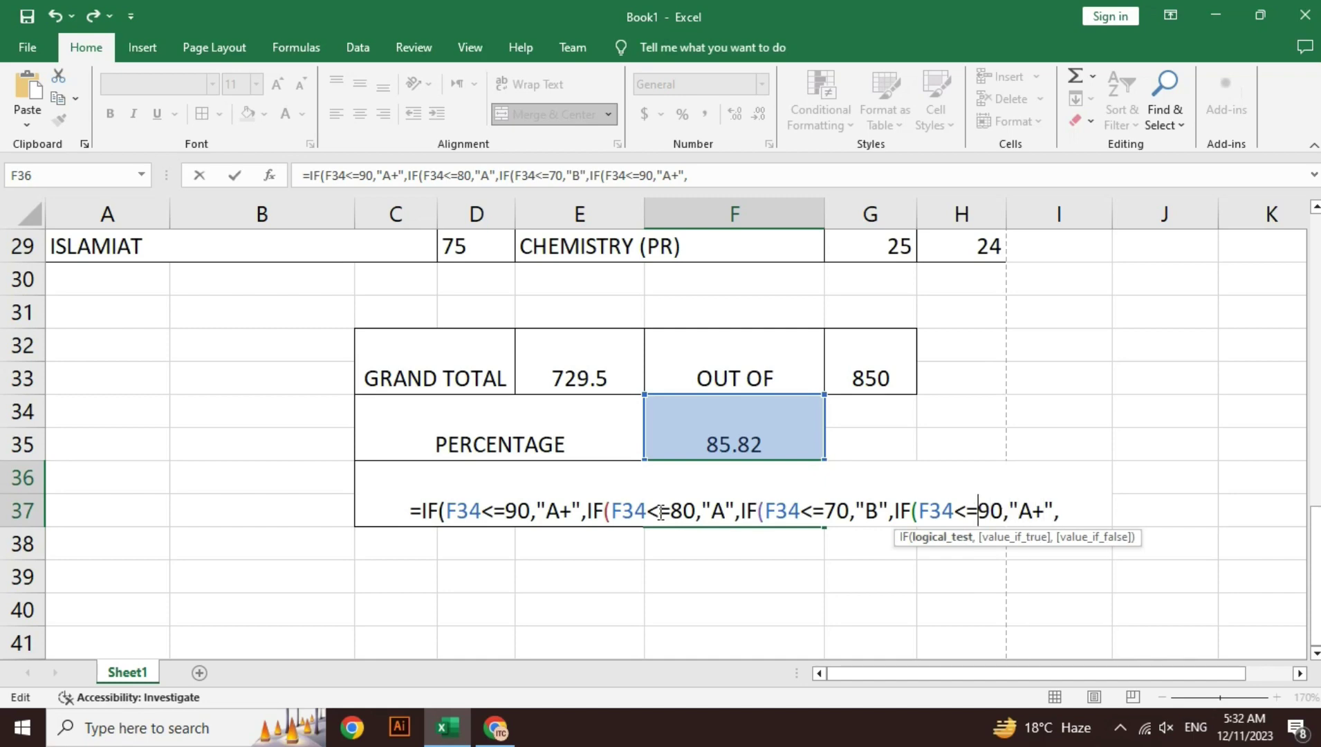
{"action": "key", "text": "Right"}
{"action": "key", "text": "BackSpace"}
{"action": "type", "text": "6"}
{"action": "key", "text": "Right"}
{"action": "key", "text": "Right"}
{"action": "key", "text": "Right"}
{"action": "key", "text": "Right"}
{"action": "key", "text": "Right"}
{"action": "key", "text": "BackSpace"}
{"action": "key", "text": "BackSpace"}
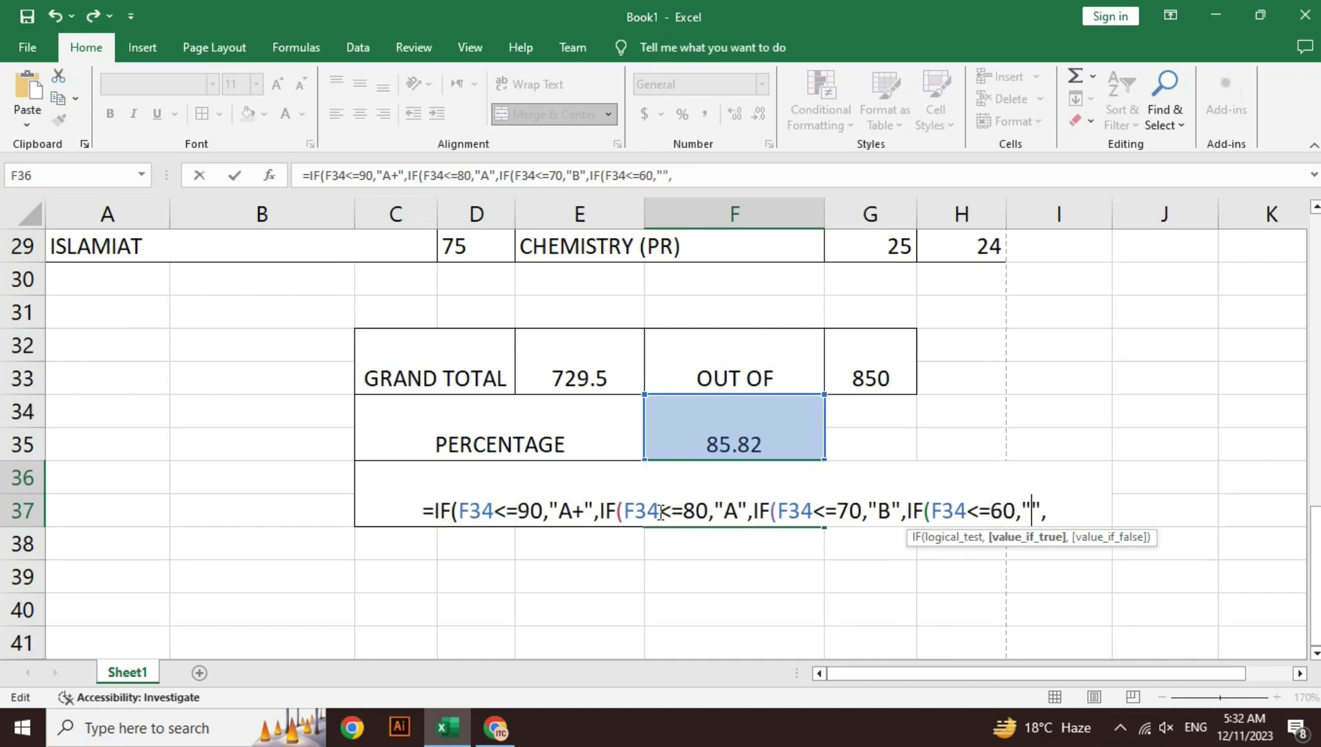
{"action": "type", "text": "C"}
{"action": "key", "text": "Right"}
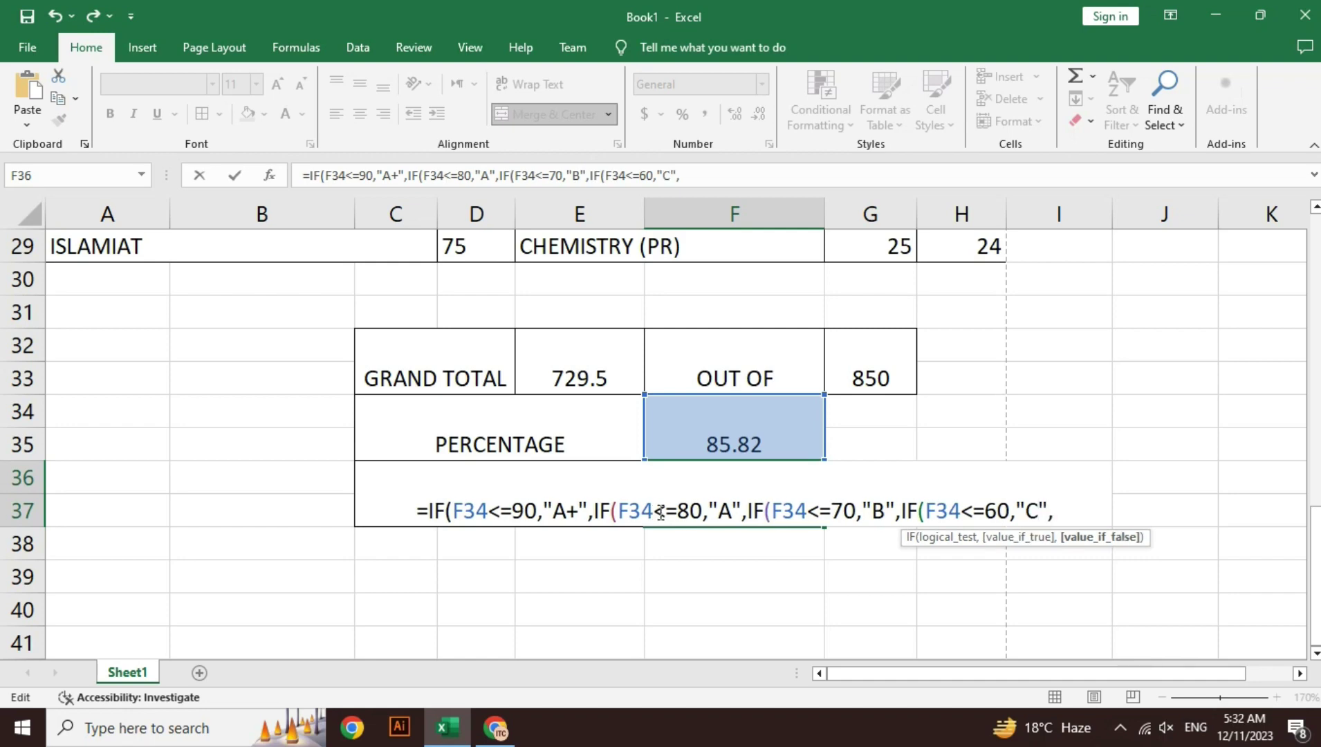
{"action": "type", "text": "IF(F34<=90,\"A+\","}
{"action": "key", "text": "Left"}
{"action": "key", "text": "Left"}
{"action": "key", "text": "Left"}
{"action": "key", "text": "Left"}
{"action": "key", "text": "Left"}
{"action": "key", "text": "Left"}
{"action": "key", "text": "Left"}
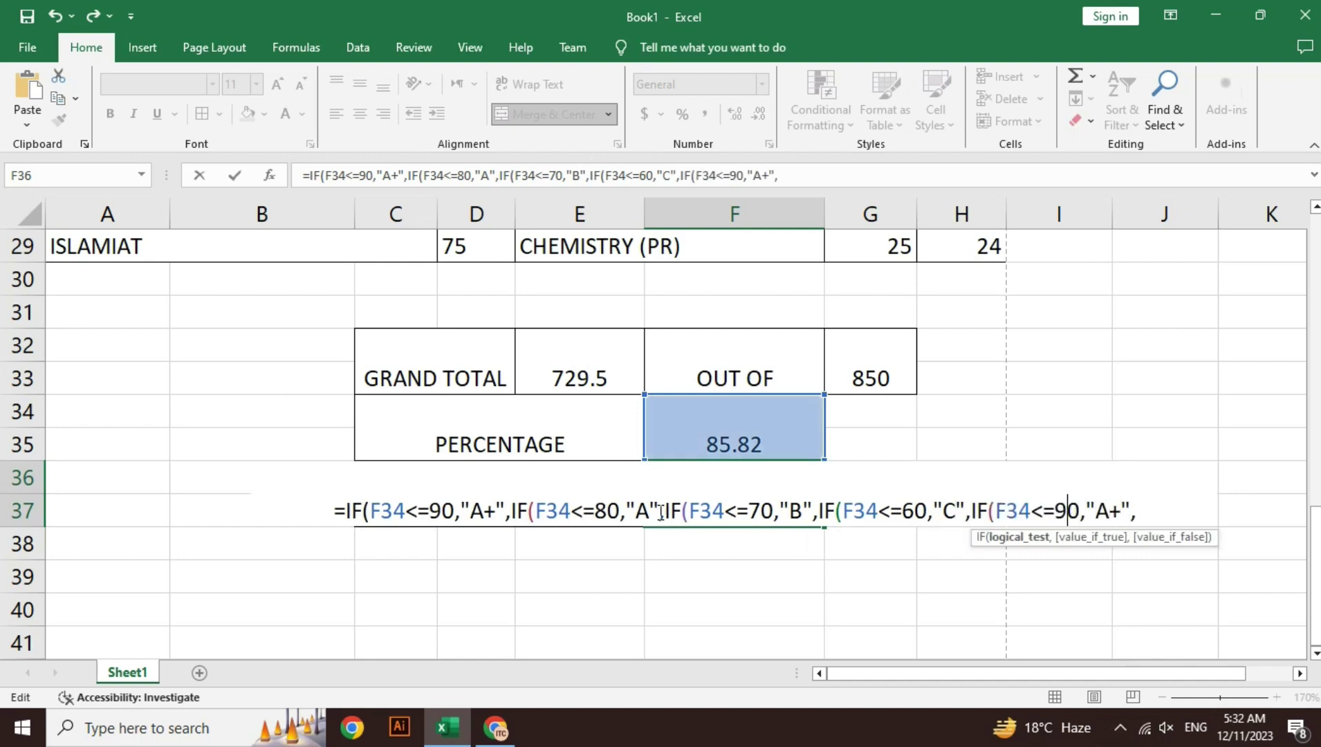
{"action": "key", "text": "BackSpace"}
{"action": "type", "text": "5"}
{"action": "key", "text": "Right"}
{"action": "key", "text": "Right"}
{"action": "key", "text": "Right"}
{"action": "key", "text": "Right"}
{"action": "key", "text": "BackSpace"}
{"action": "key", "text": "BackSpace"}
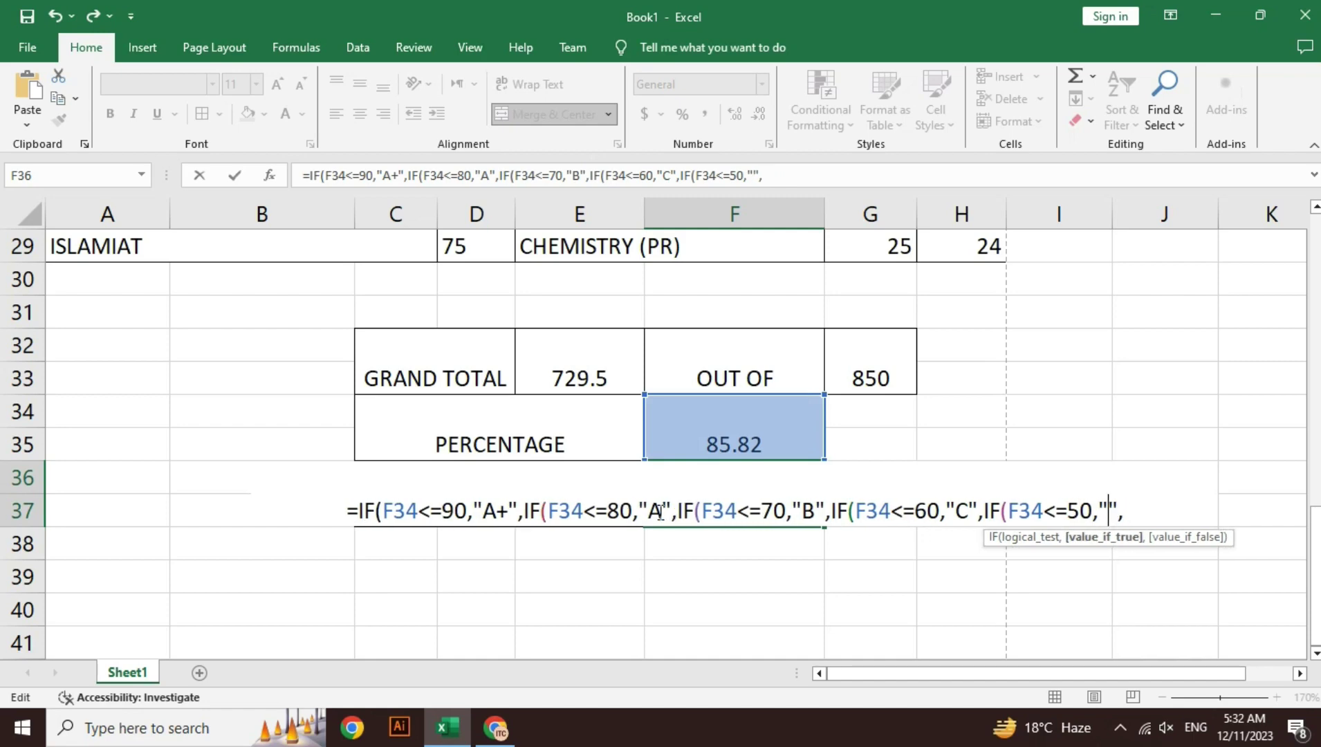
{"action": "type", "text": "D"}
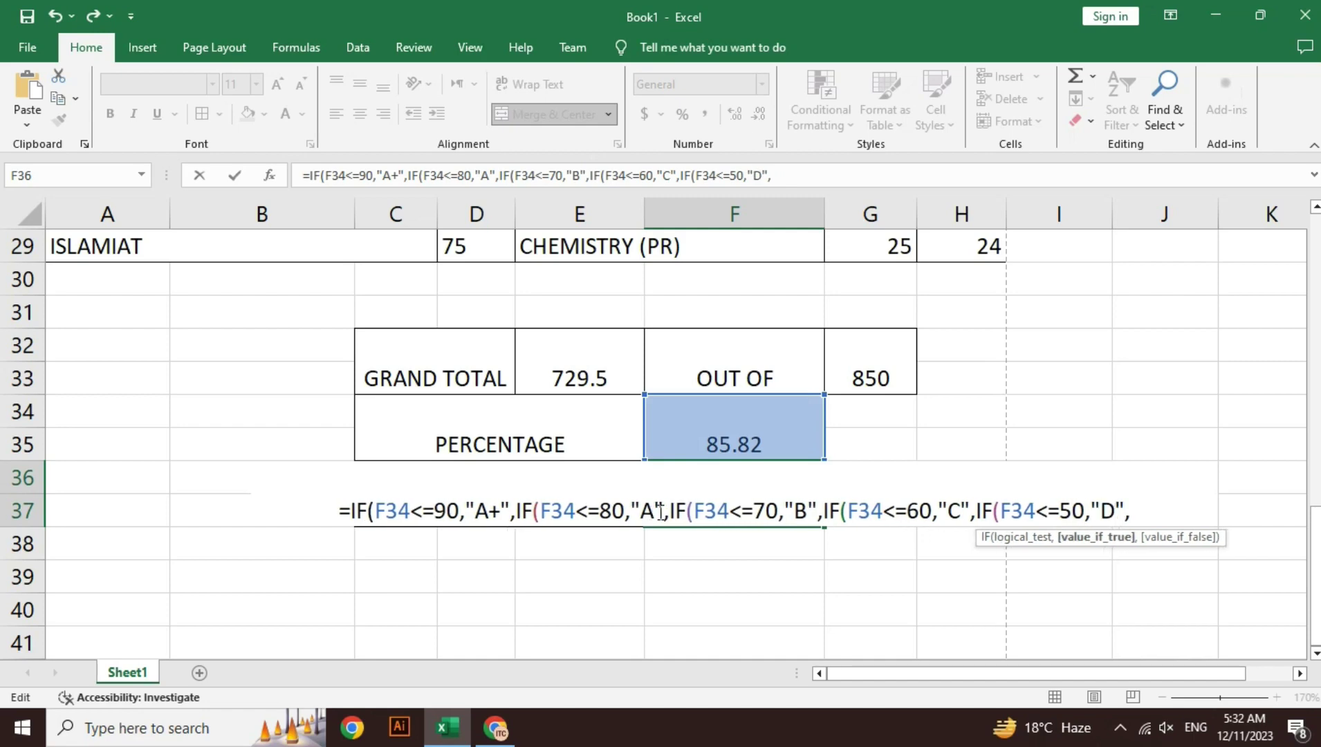
{"action": "key", "text": "Right"}
{"action": "key", "text": "Right"}
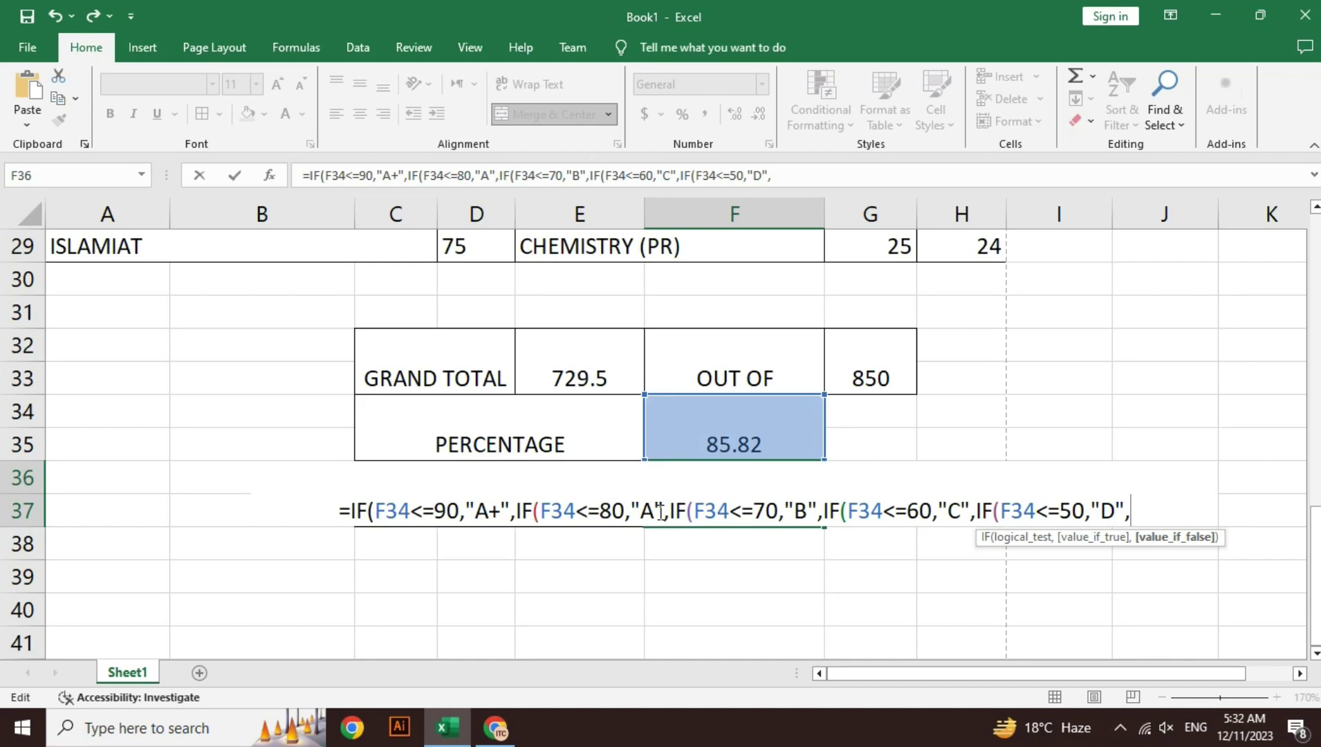
{"action": "type", "text": "\""}
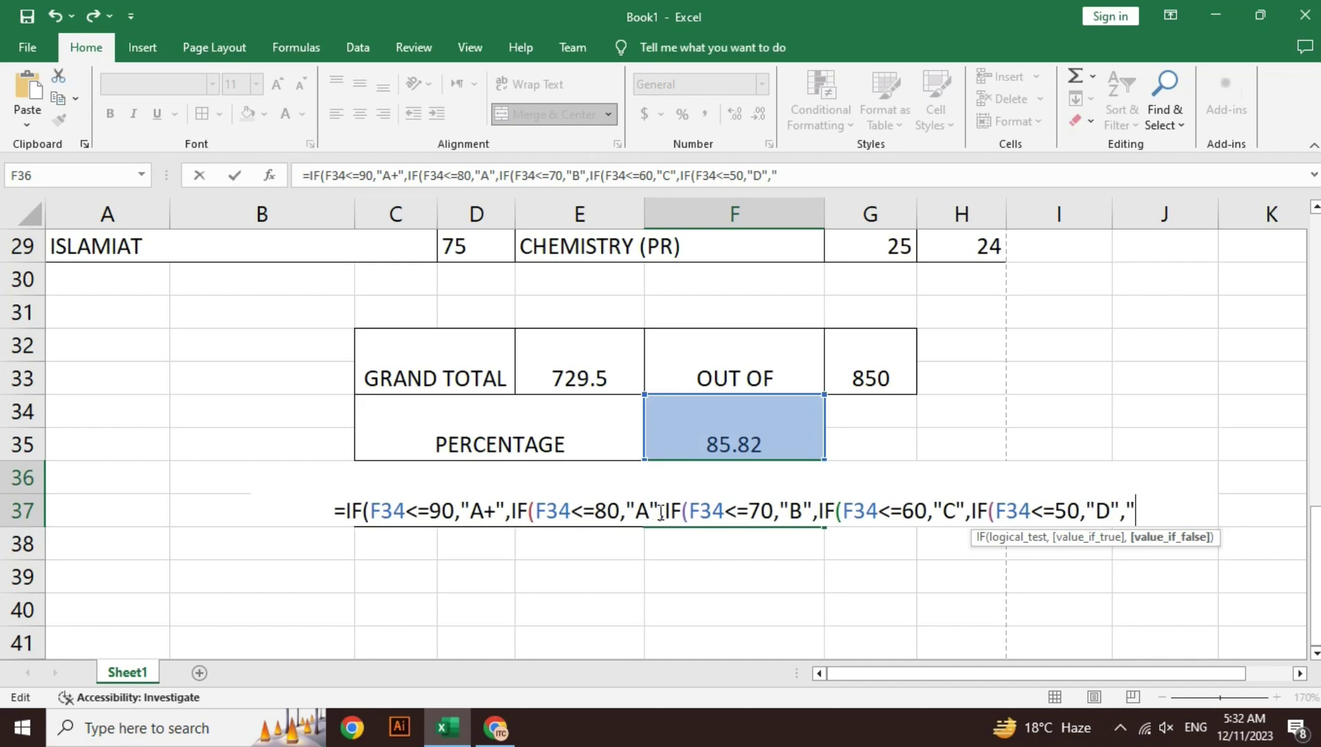
{"action": "type", "text": "FAIL"}
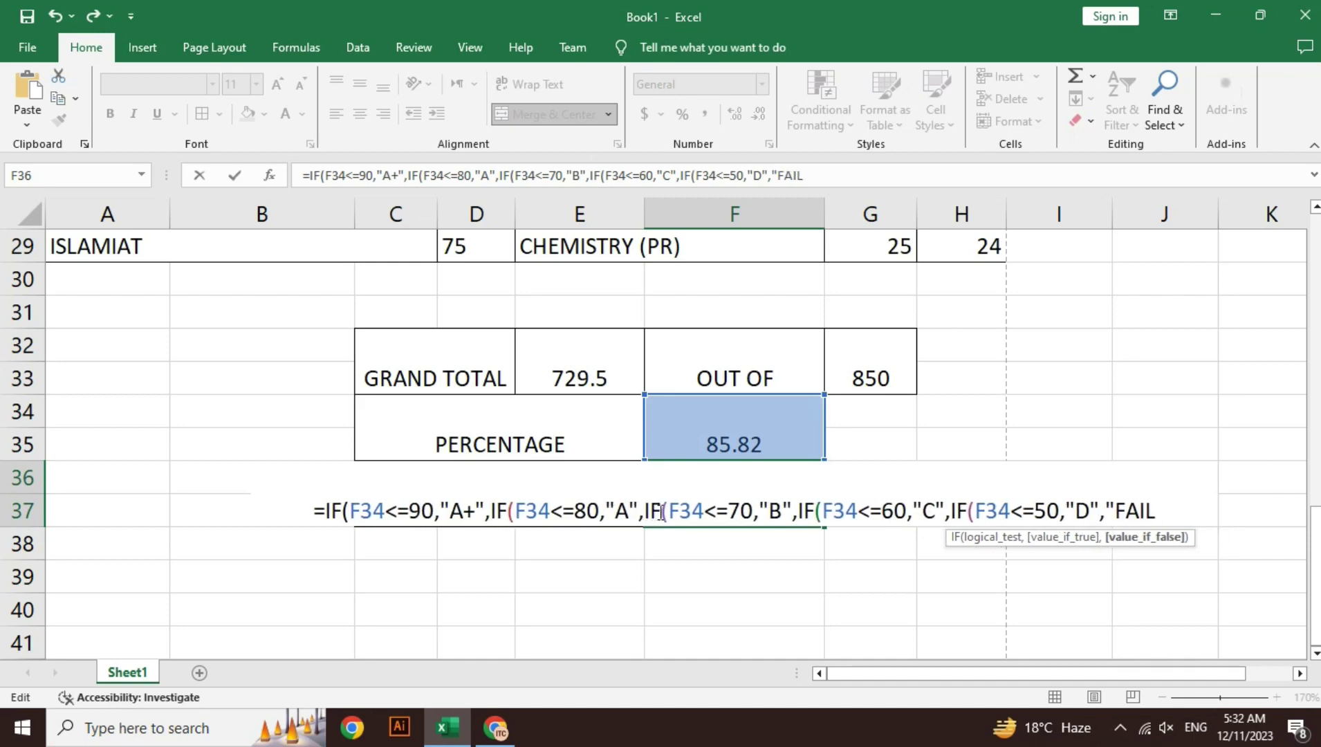
{"action": "type", "text": "\"))))"}
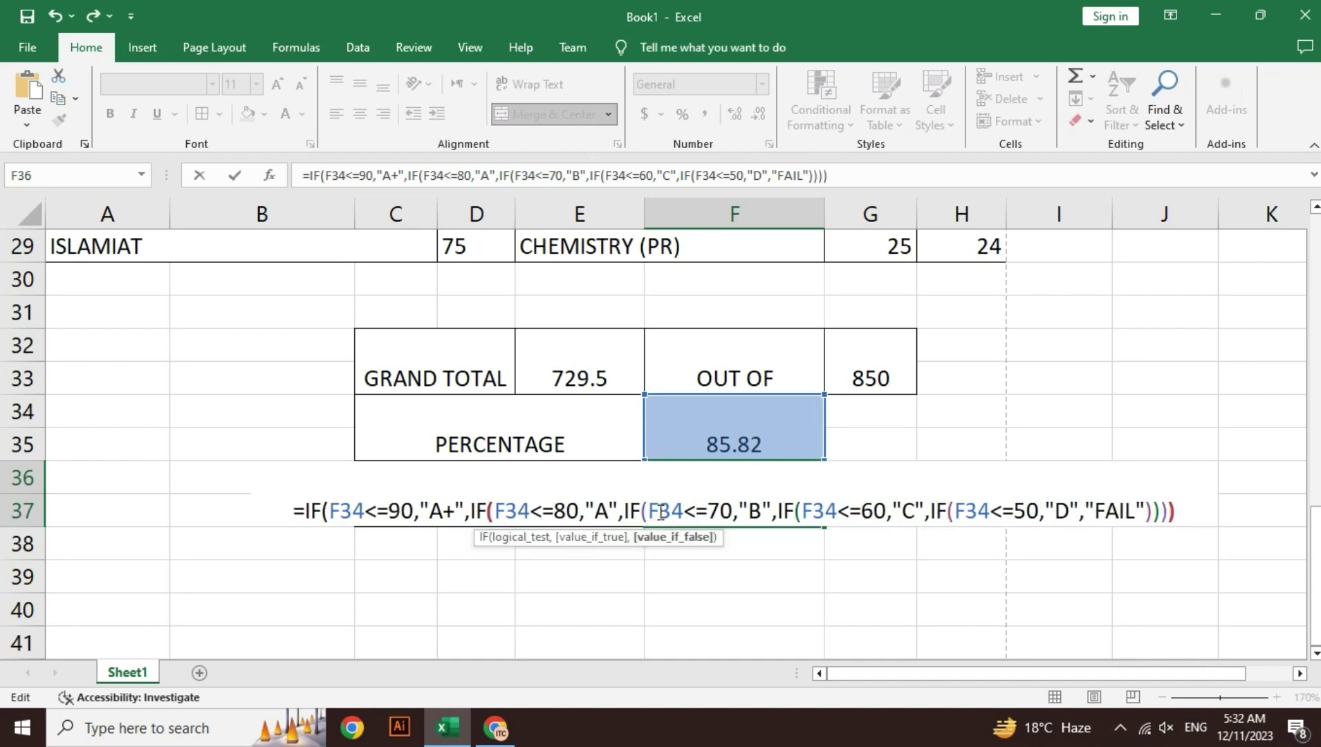
{"action": "type", "text": ")"}
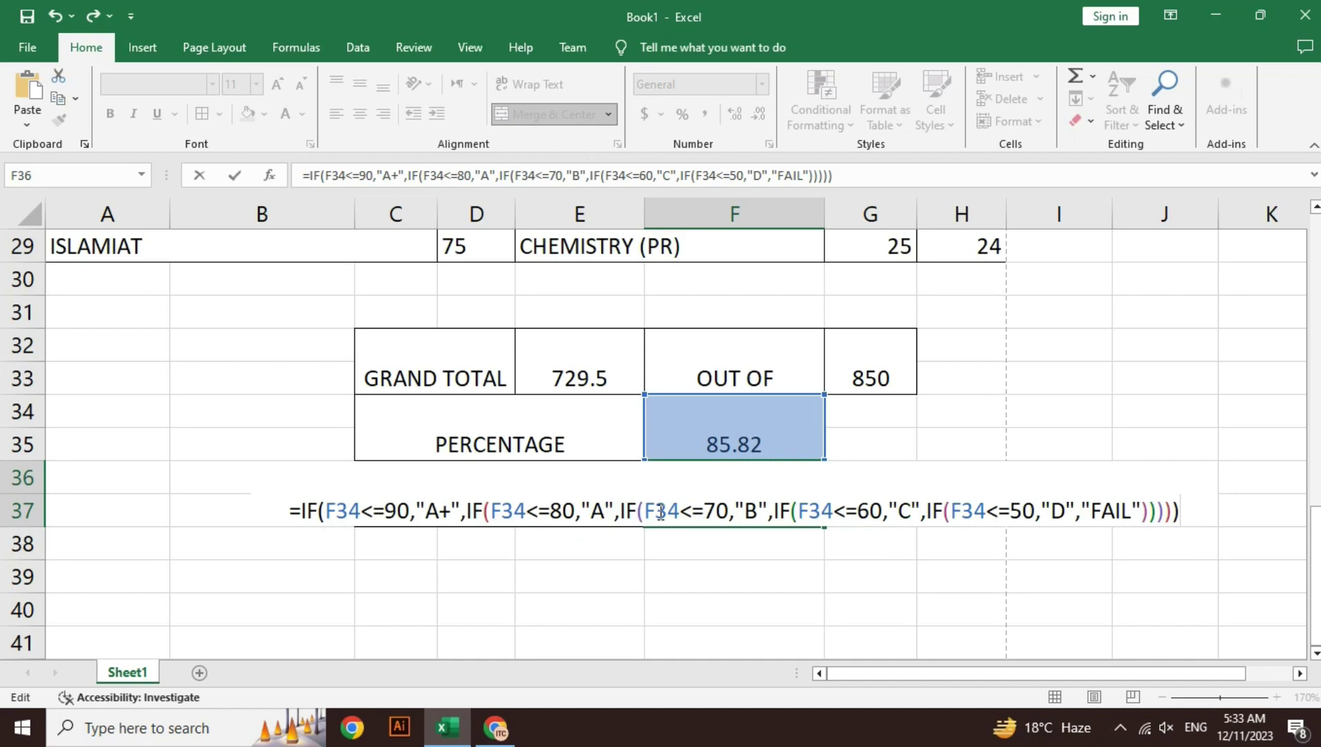
Step: Commit the nested grade formula, then reopen it to change a comparison sign to >=
{"action": "key", "text": "Return"}
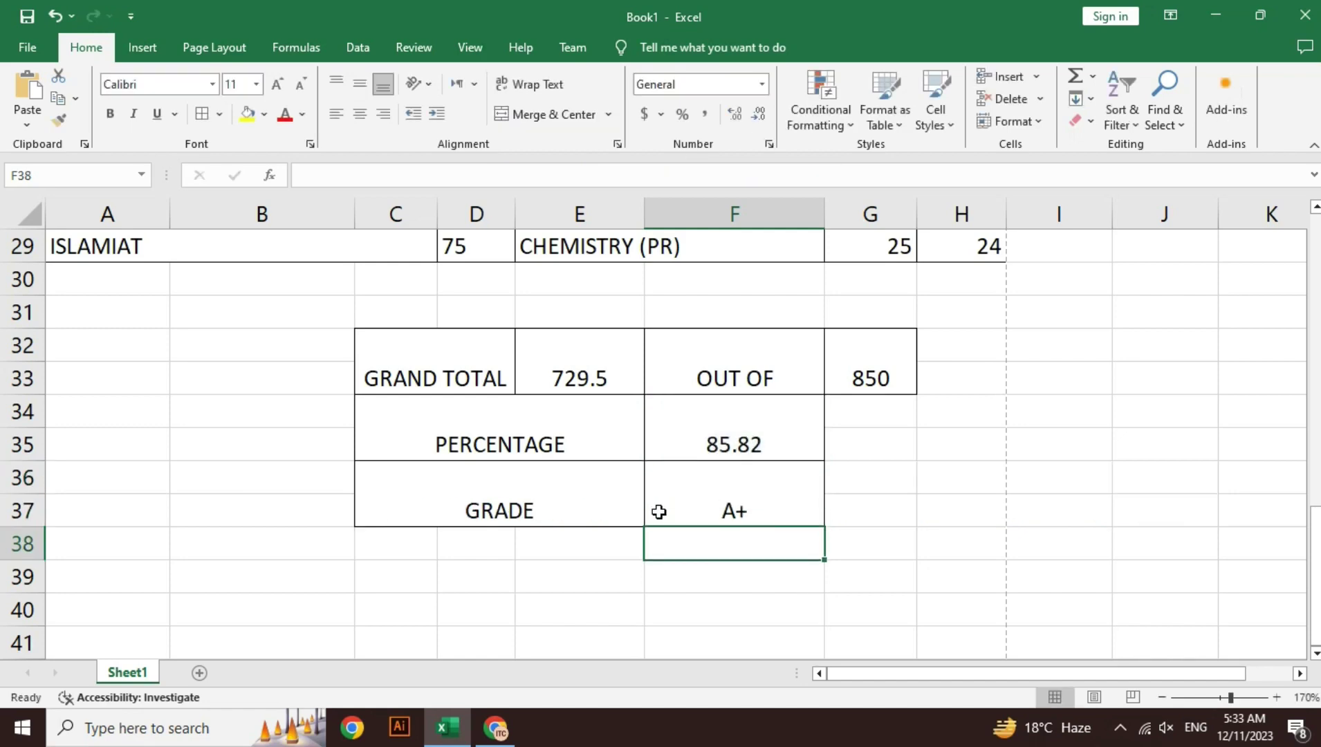
{"action": "left_click", "coordinate": [659, 511]}
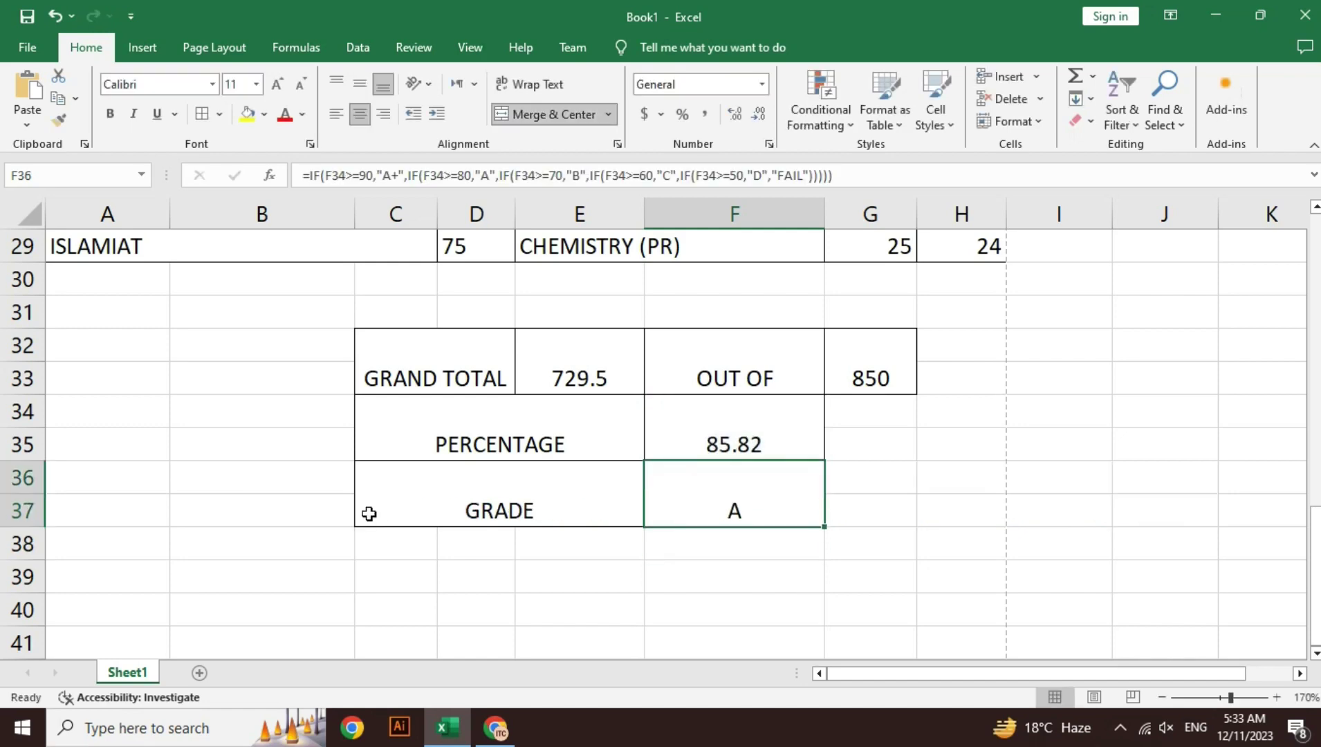
{"action": "key", "text": "F2"}
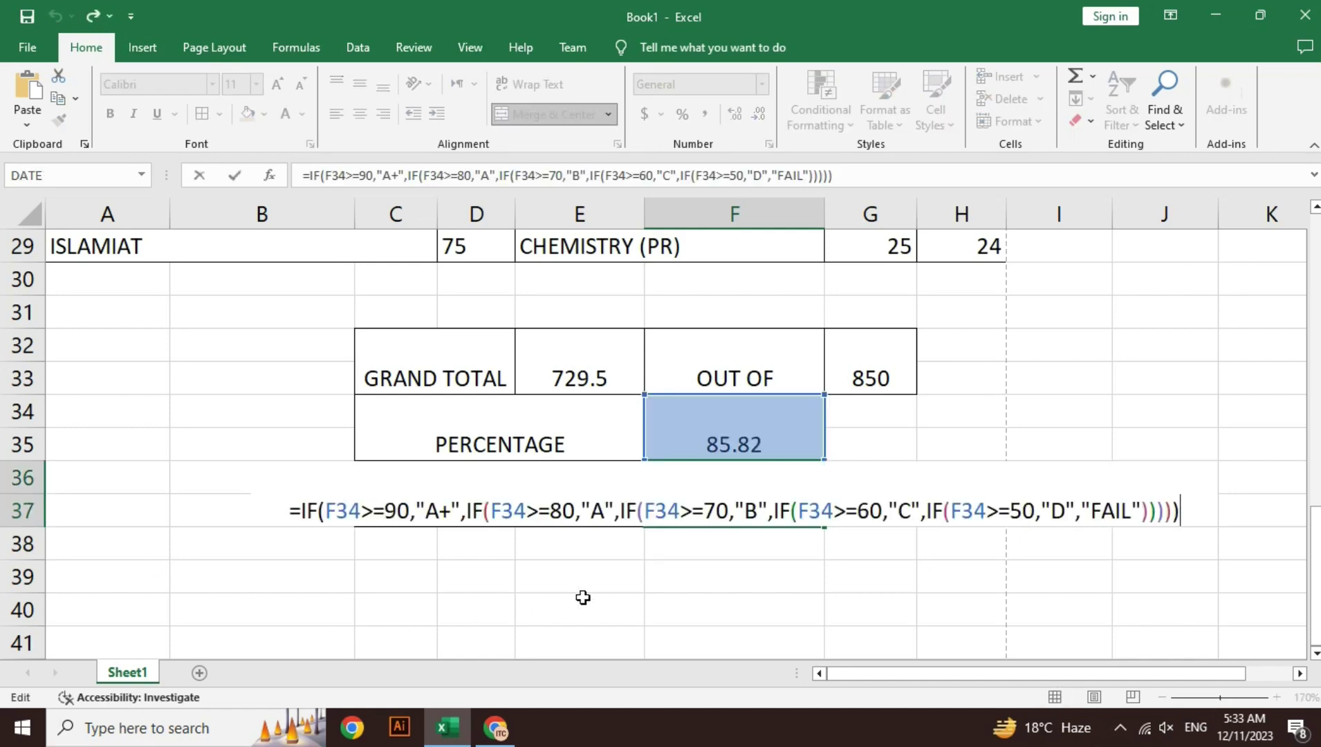
{"action": "left_click_drag", "start_coordinate": [680, 512], "coordinate": [685, 513]}
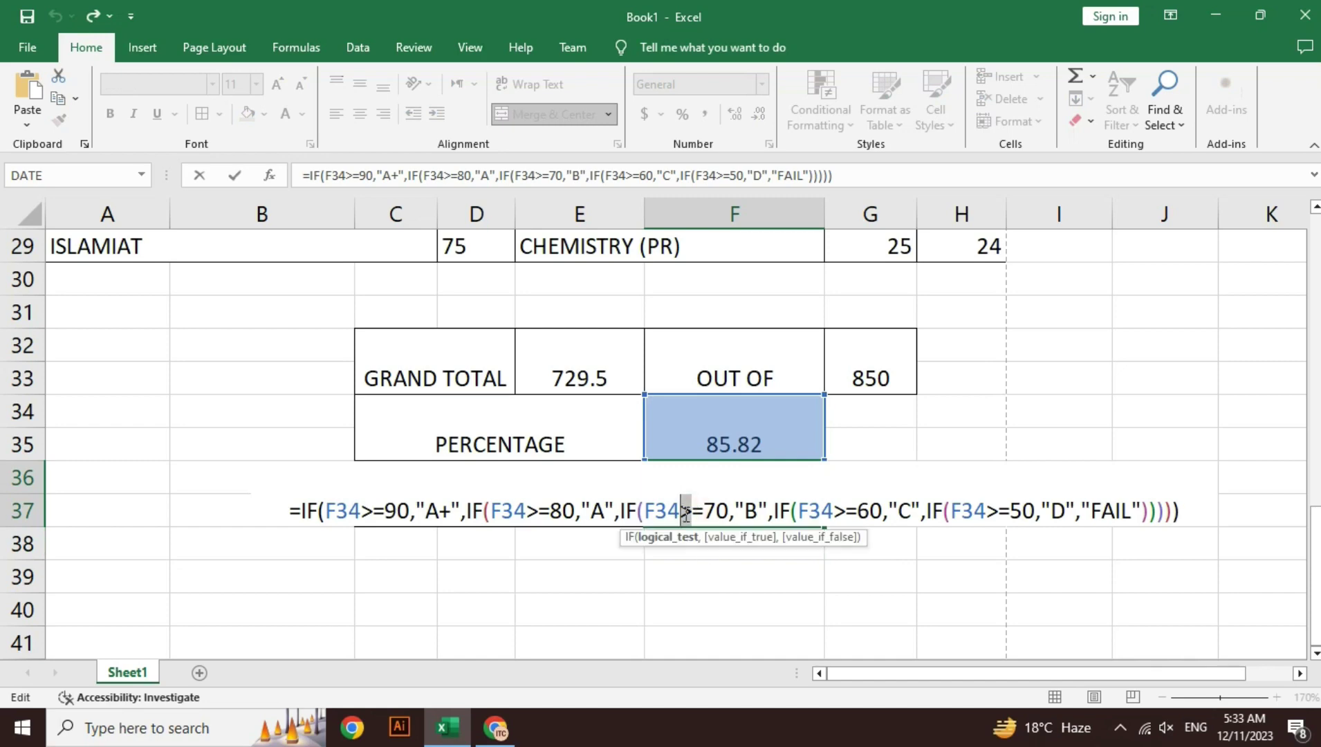
{"action": "left_click", "coordinate": [683, 513]}
{"action": "key", "text": "Return"}
{"action": "key", "text": "Up"}
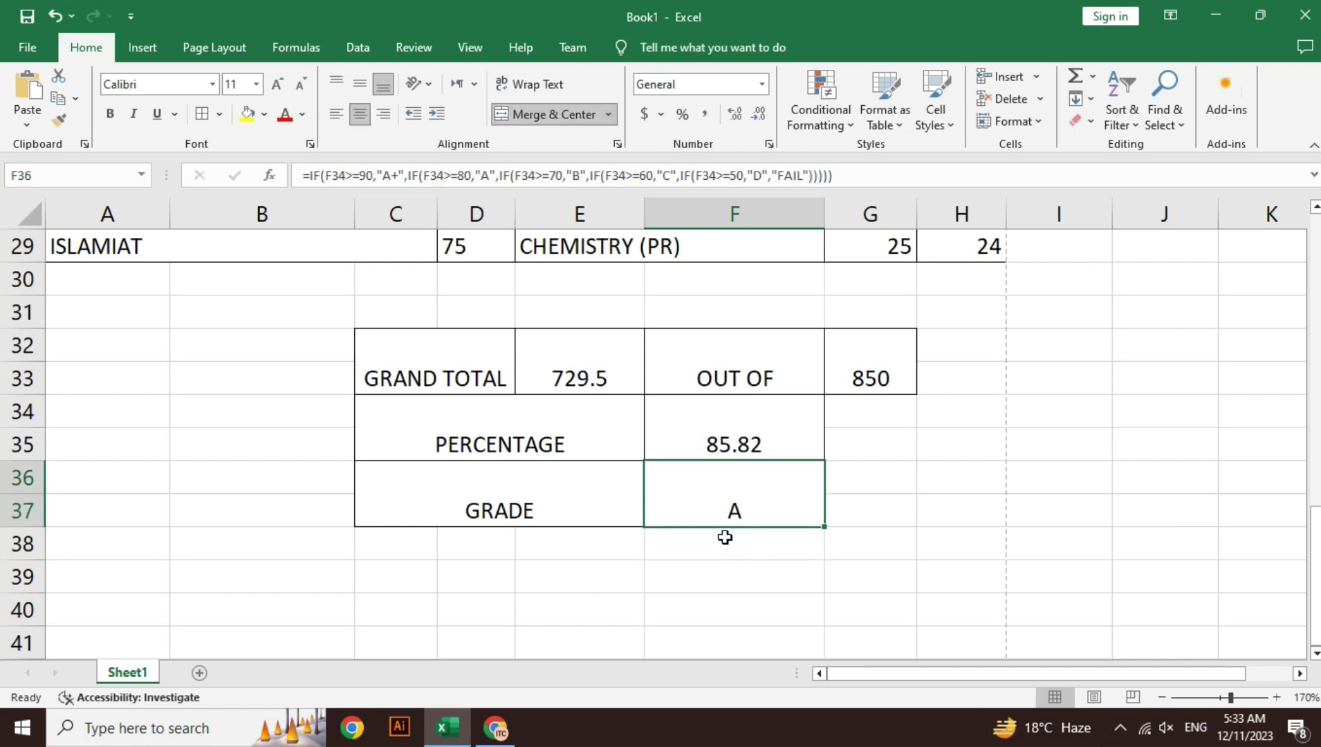
{"action": "key", "text": "F2"}
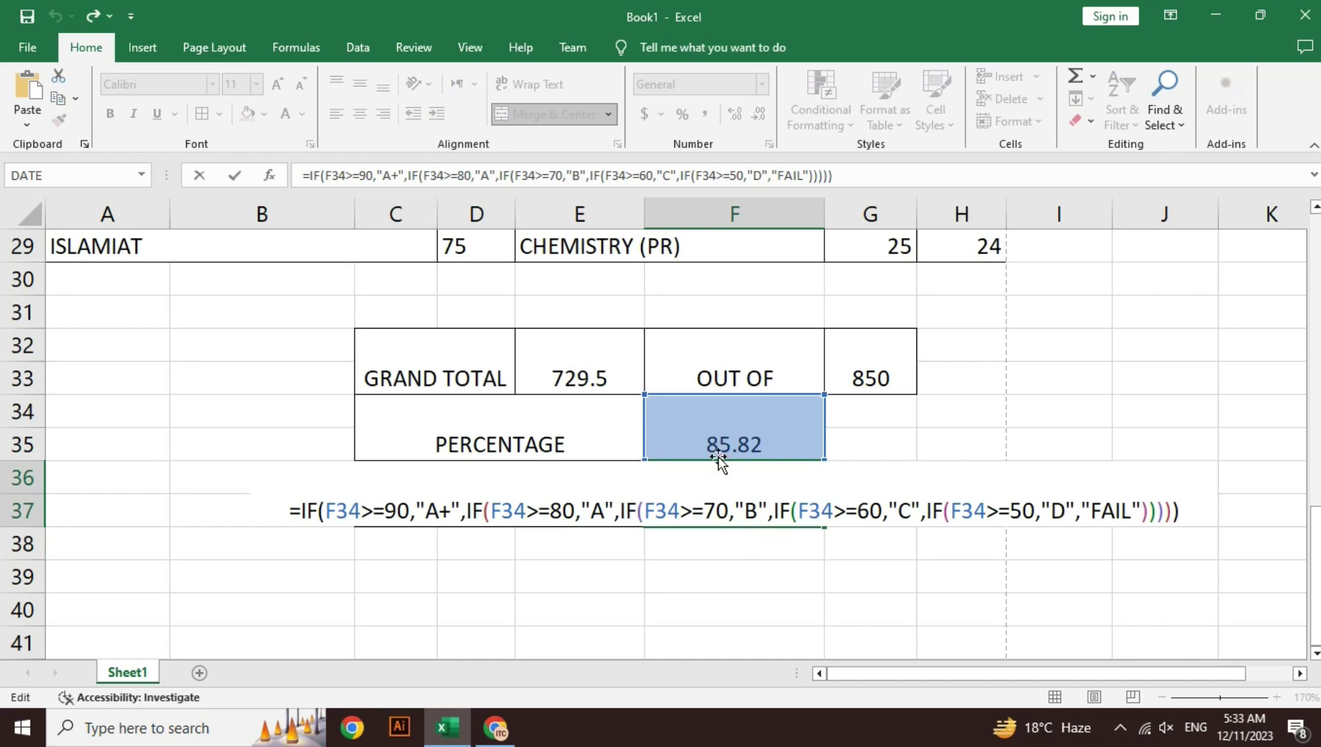
Step: Edit the grade formula's comparisons to >= and commit it, so GRADE shows A for 85.82
{"action": "left_click", "coordinate": [362, 512]}
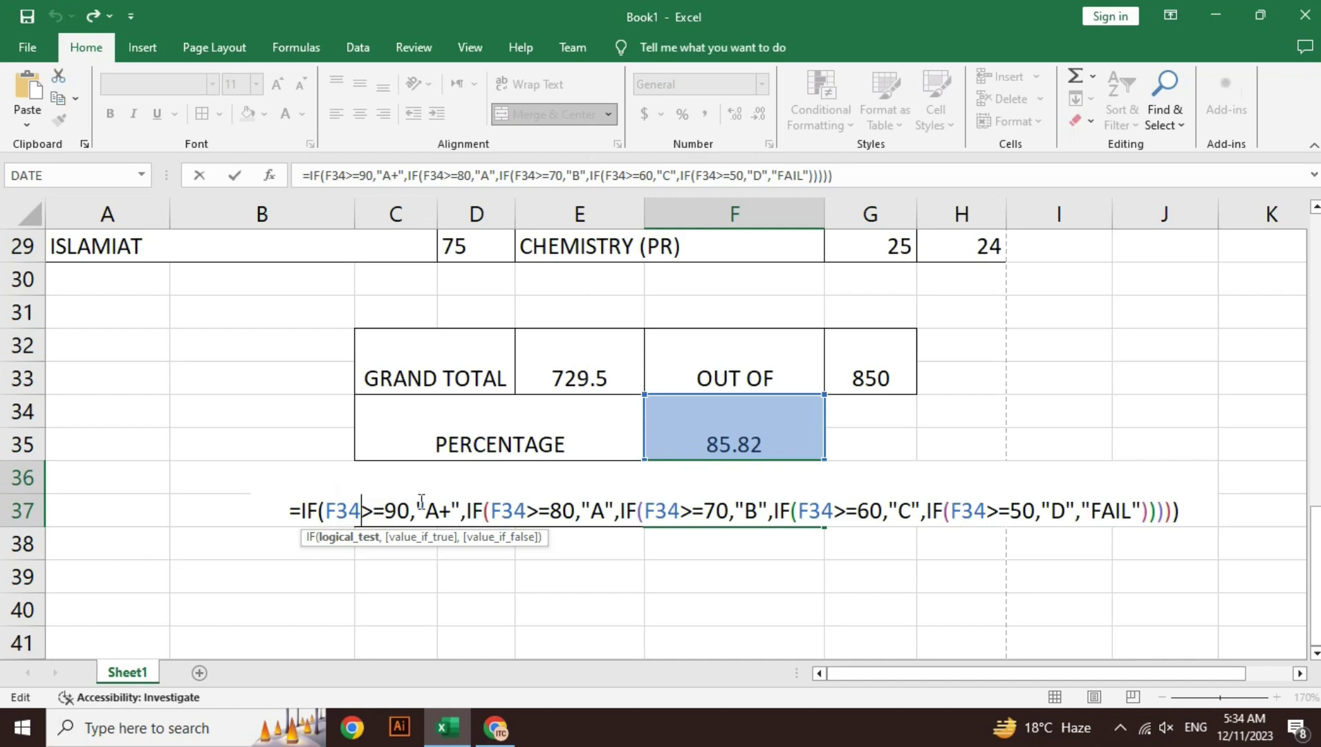
{"action": "double_click", "coordinate": [343, 510]}
{"action": "double_click", "coordinate": [309, 512]}
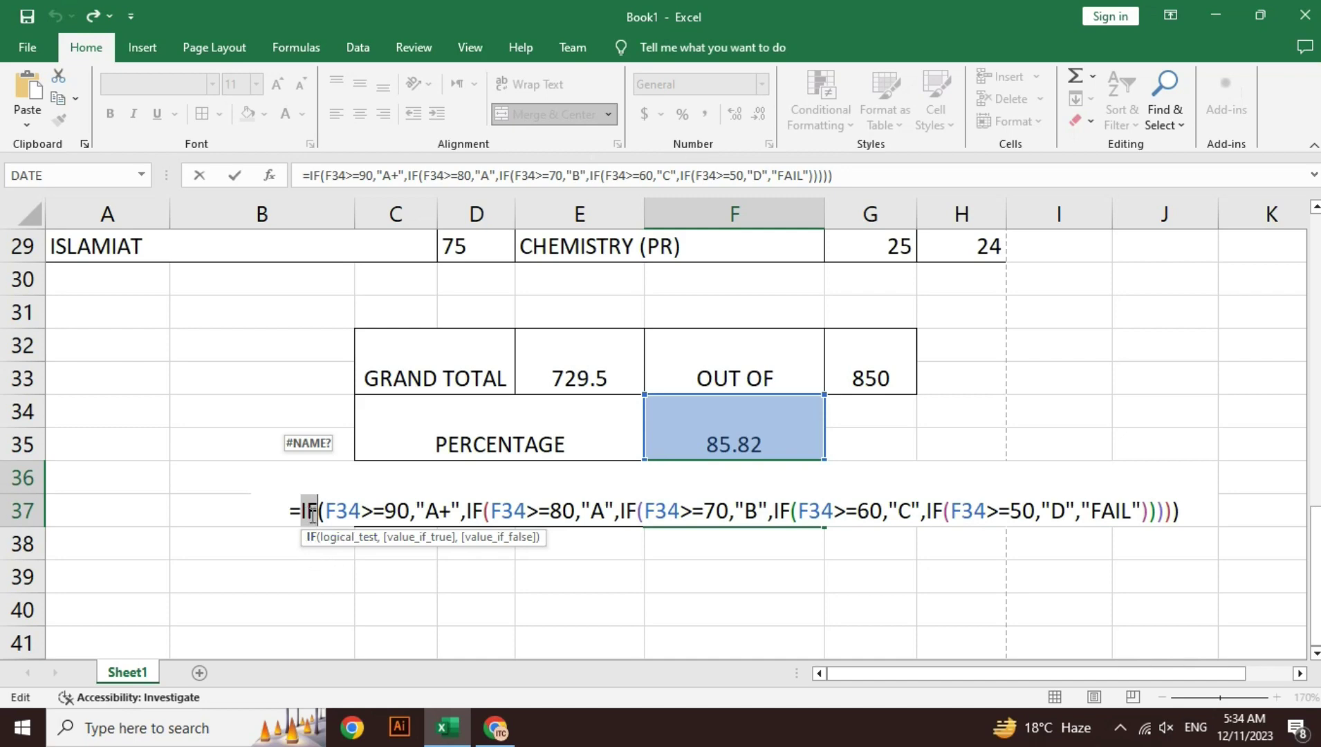
{"action": "left_click", "coordinate": [311, 512]}
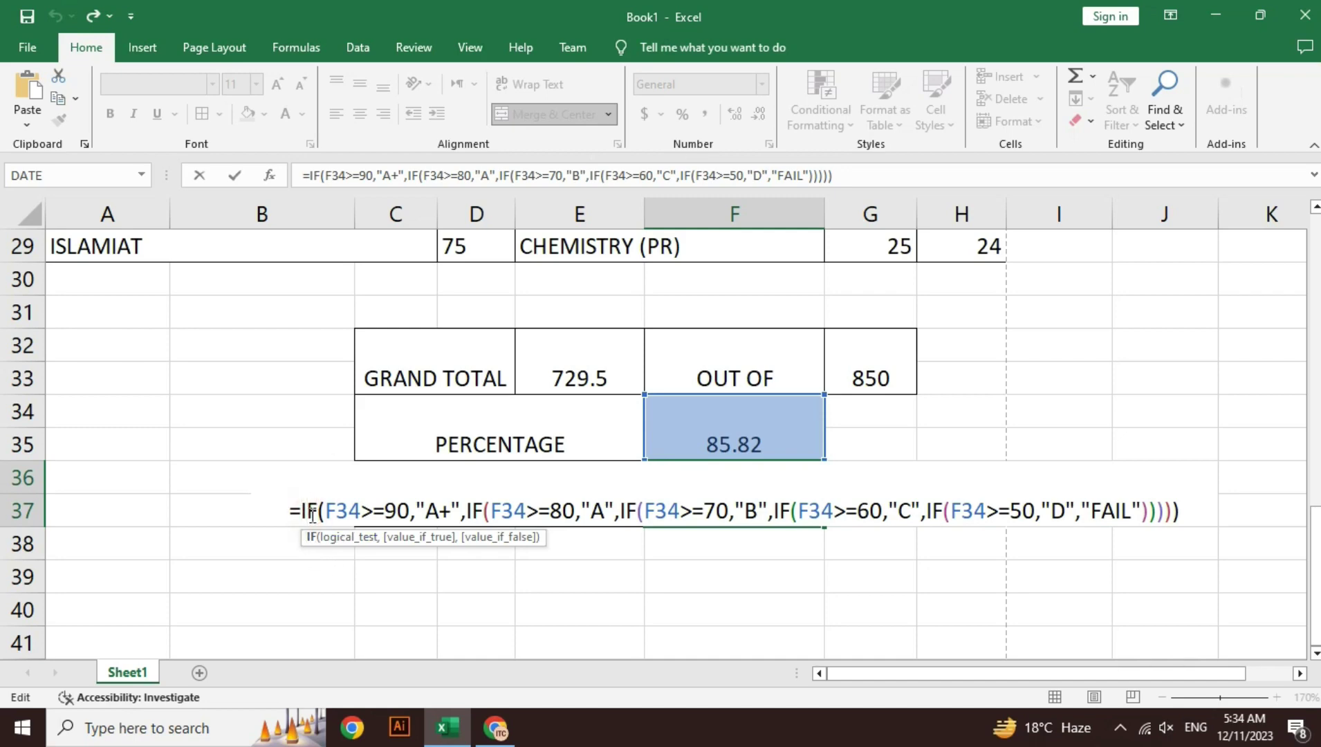
{"action": "left_click", "coordinate": [350, 513]}
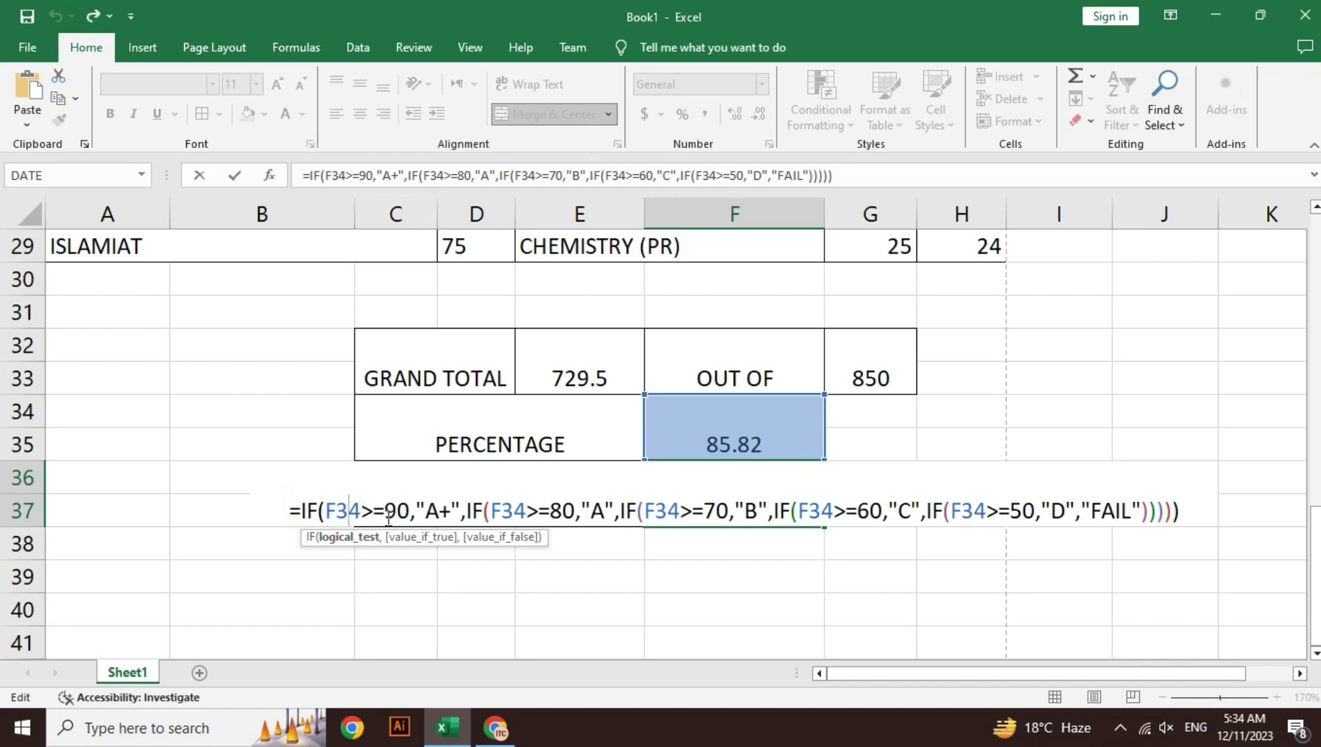
{"action": "left_click_drag", "start_coordinate": [452, 513], "coordinate": [425, 512]}
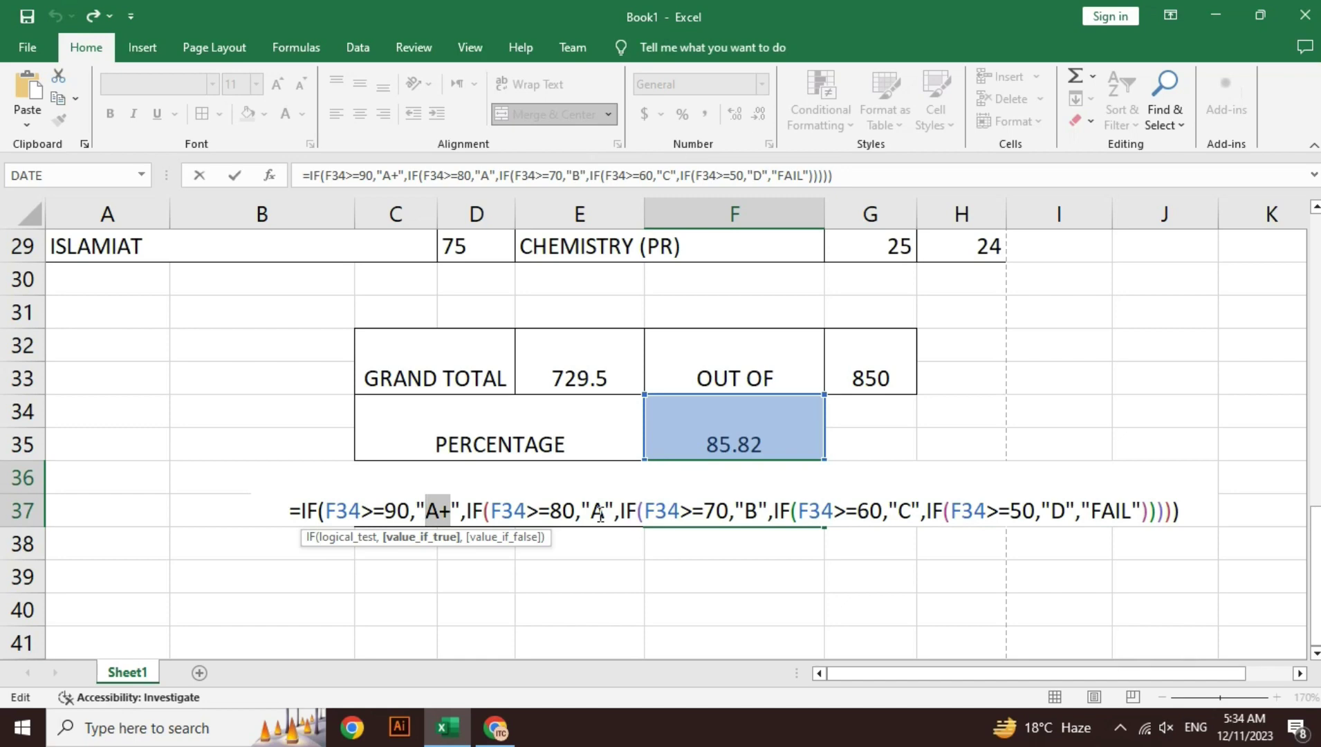
{"action": "key", "text": "Return"}
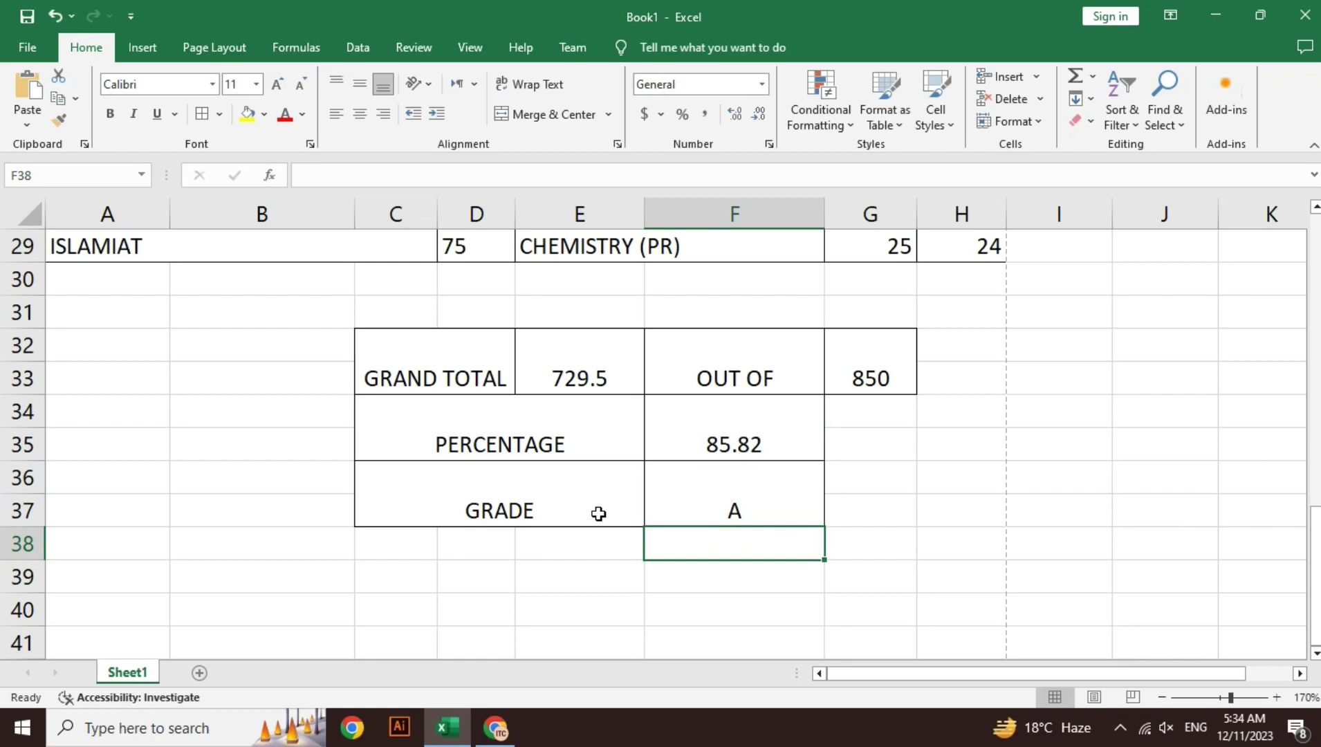
Step: Merge and centre A40:B40 for the footer's grade placeholder
{"action": "key", "text": "Down"}
{"action": "key", "text": "Down"}
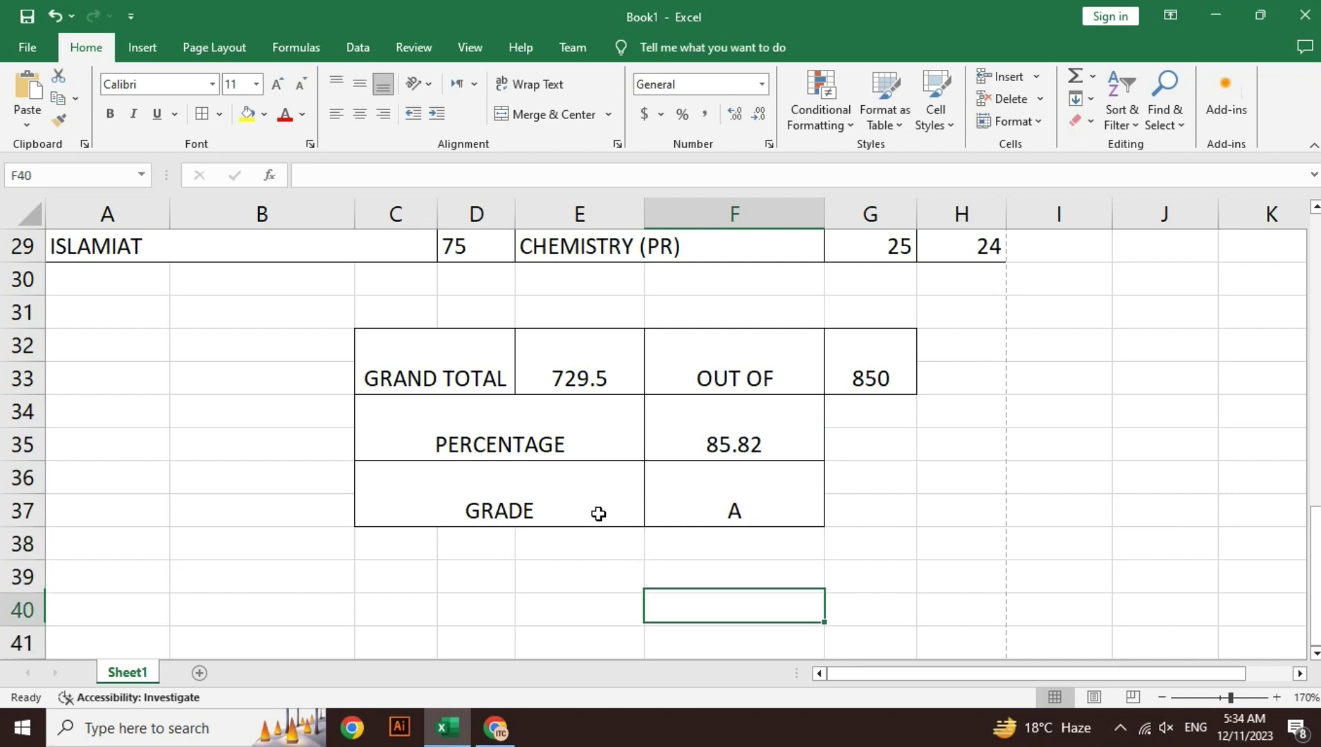
{"action": "key", "text": "Down"}
{"action": "key", "text": "Left"}
{"action": "key", "text": "Left"}
{"action": "key", "text": "Left"}
{"action": "key", "text": "Left"}
{"action": "key", "text": "Left"}
{"action": "key", "text": "Down"}
{"action": "key", "text": "Down"}
{"action": "key", "text": "Down"}
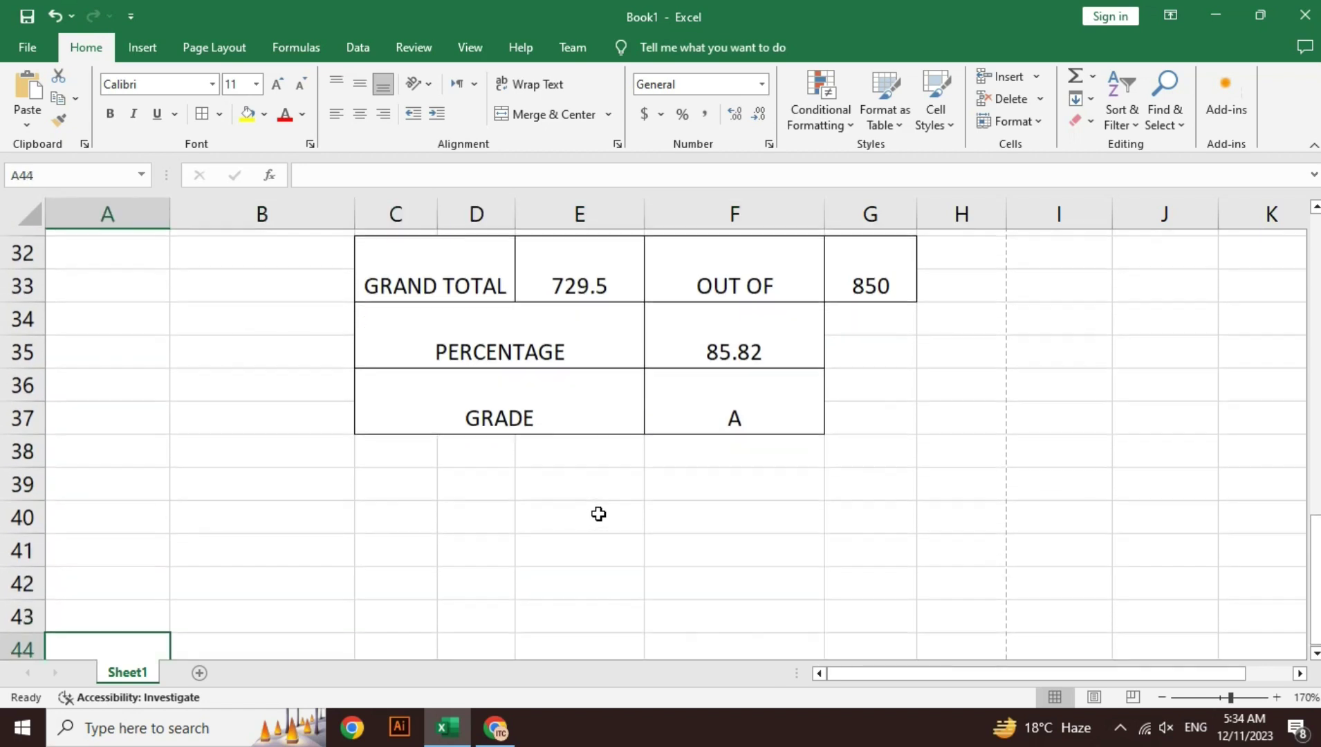
{"action": "key", "text": "Up"}
{"action": "key", "text": "Up"}
{"action": "key", "text": "Up"}
{"action": "key", "text": "Up"}
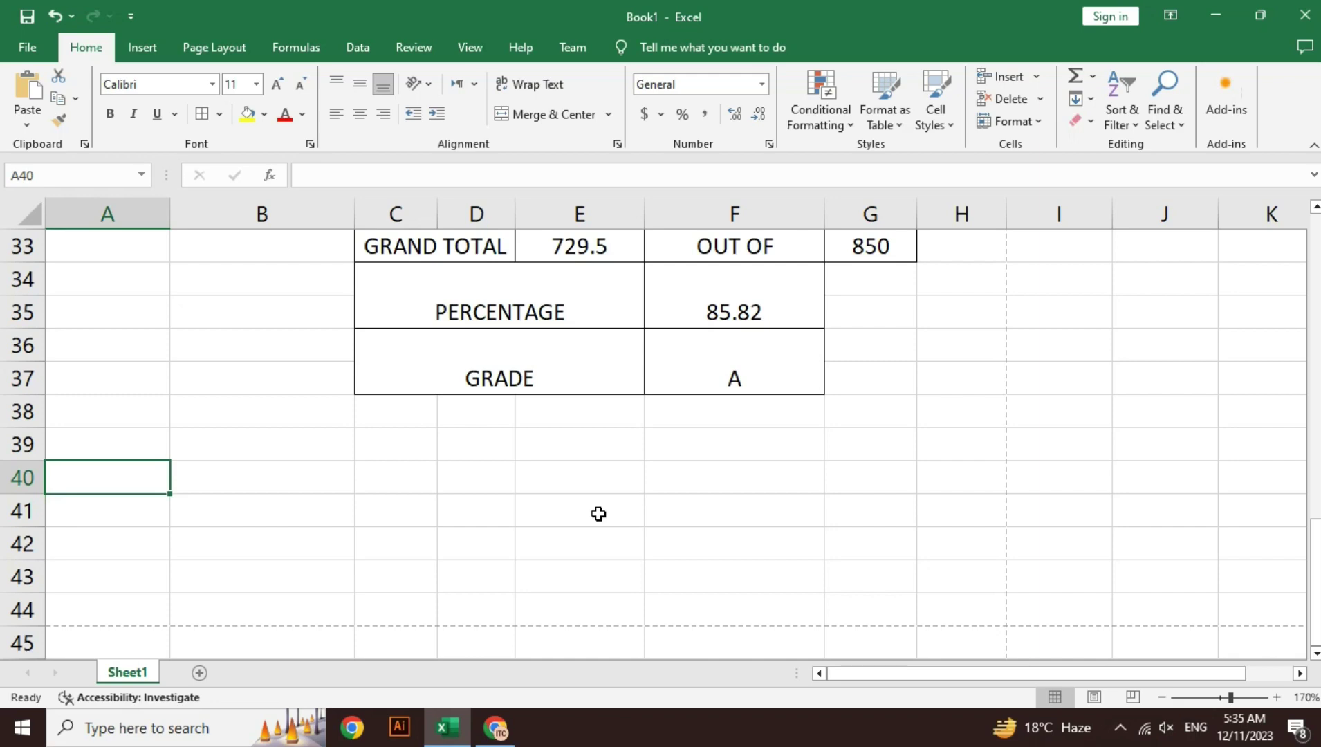
{"action": "key", "text": "Right"}
{"action": "key", "text": "Left"}
{"action": "key", "text": "shift+Right"}
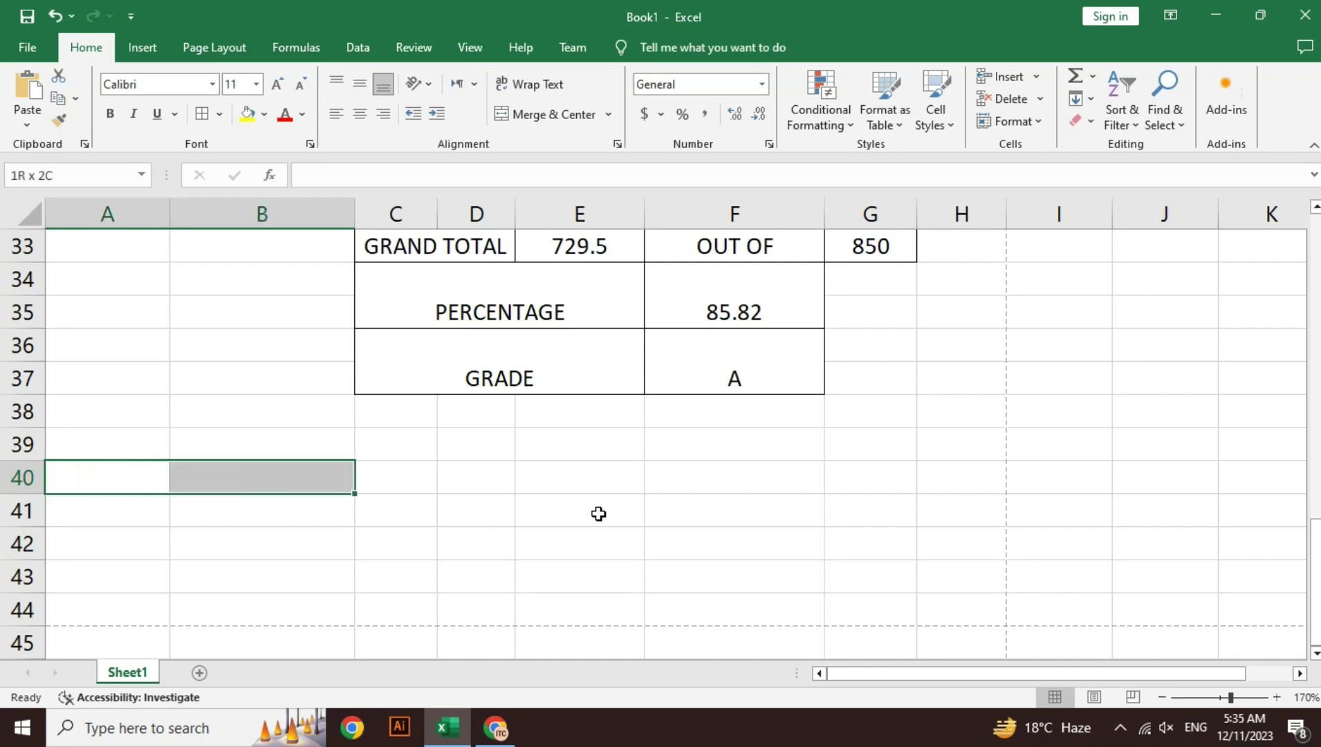
{"action": "left_click", "coordinate": [576, 115]}
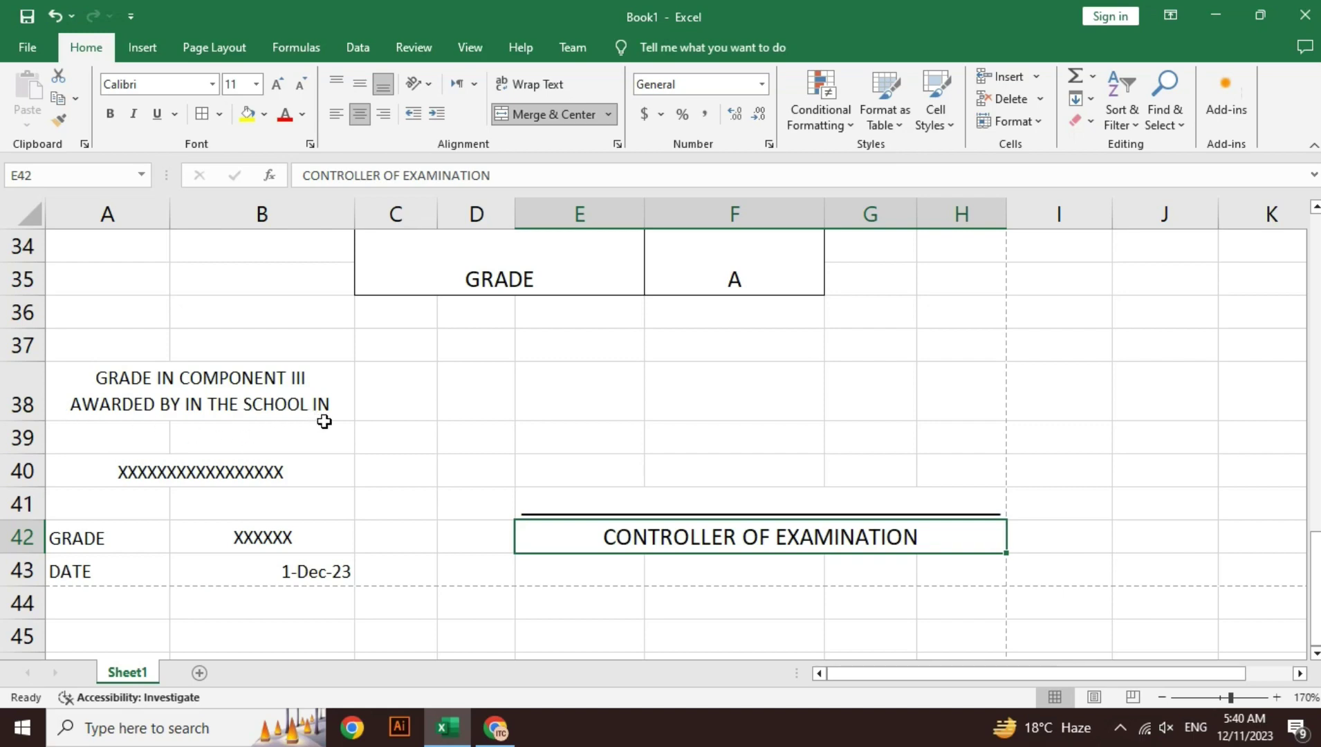
{"action": "left_click", "coordinate": [199, 476]}
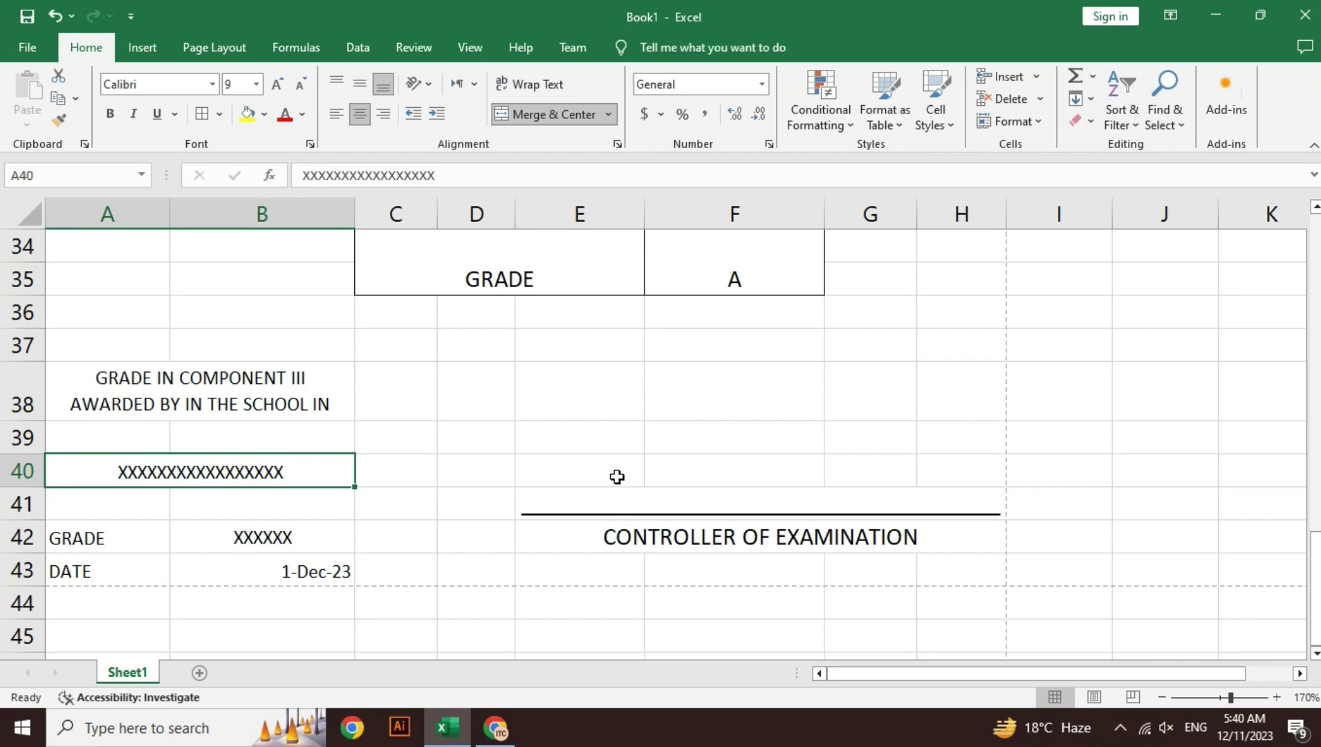
Step: Merge E40:H40 and fill it with a row of underscores as the signature line
{"action": "left_click_drag", "start_coordinate": [616, 475], "coordinate": [938, 476]}
{"action": "left_click", "coordinate": [572, 115]}
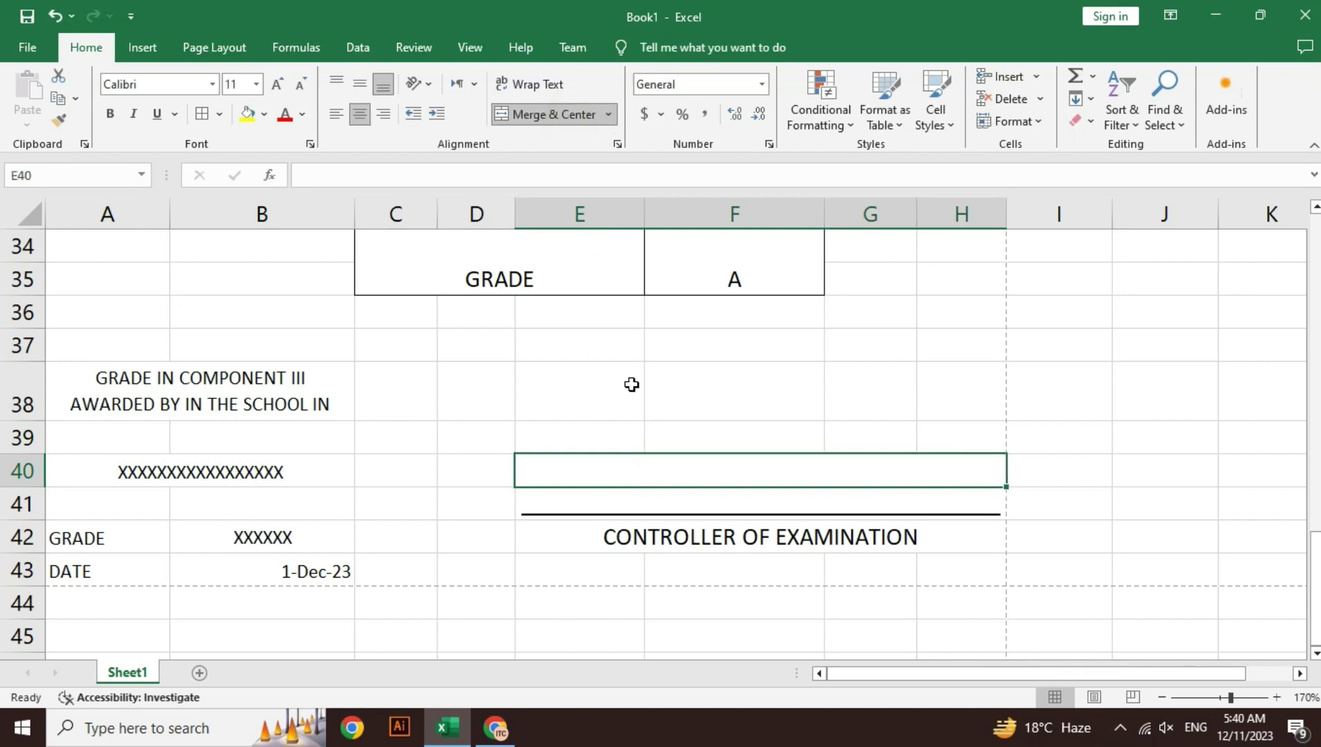
{"action": "type", "text": "___"}
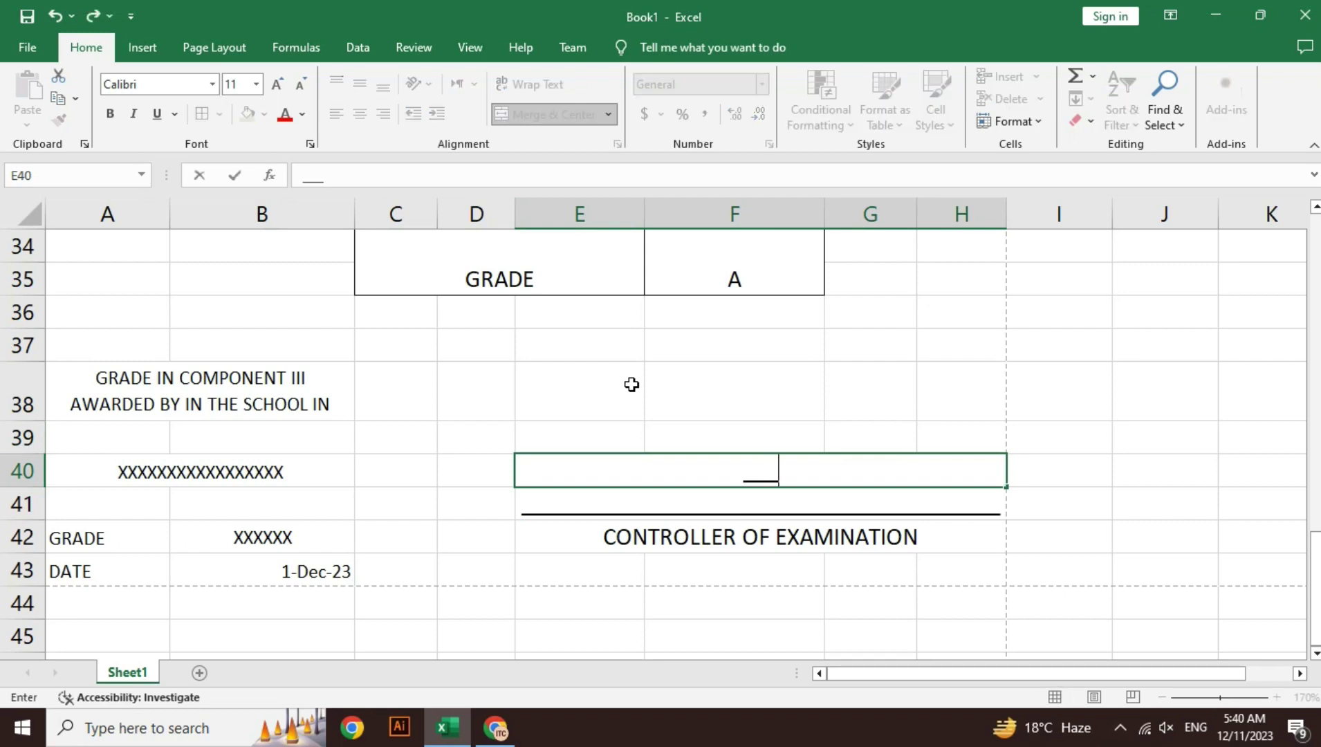
{"action": "type", "text": "_______________"}
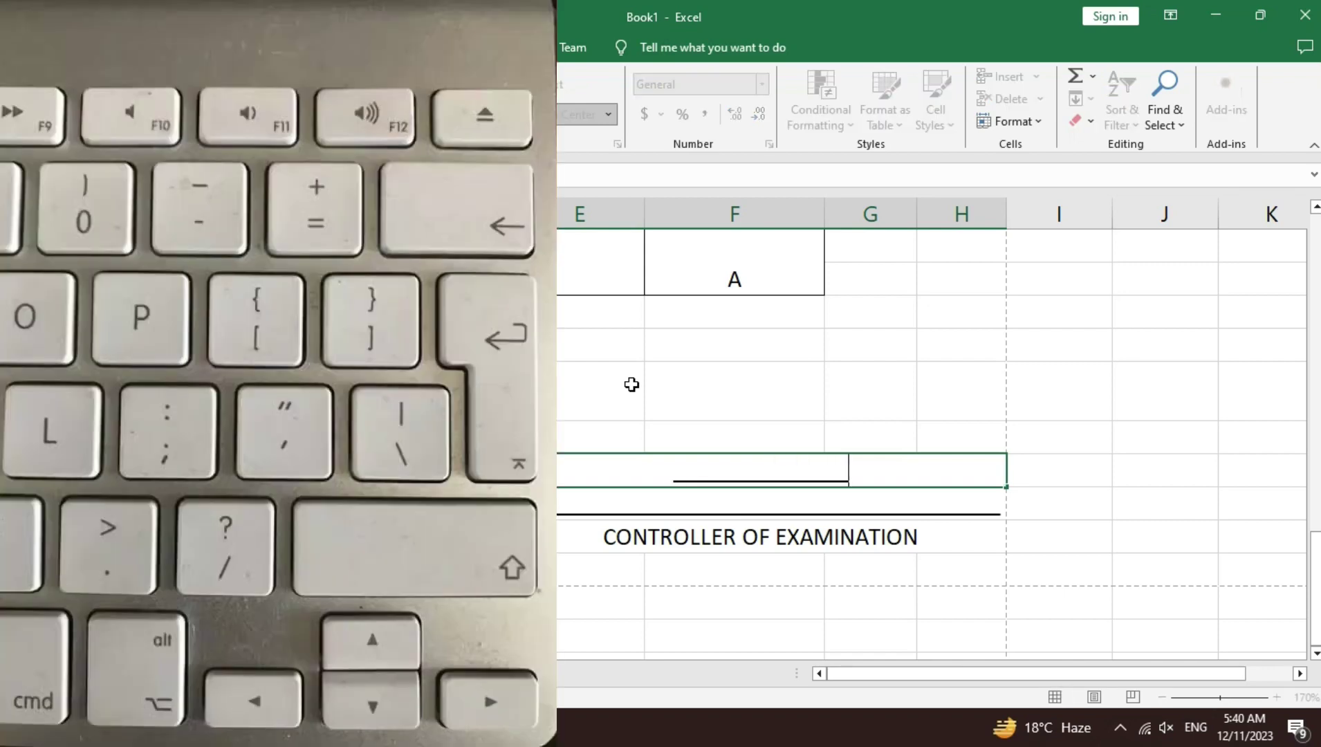
{"action": "type", "text": "_________________"}
{"action": "type", "text": "____________________"}
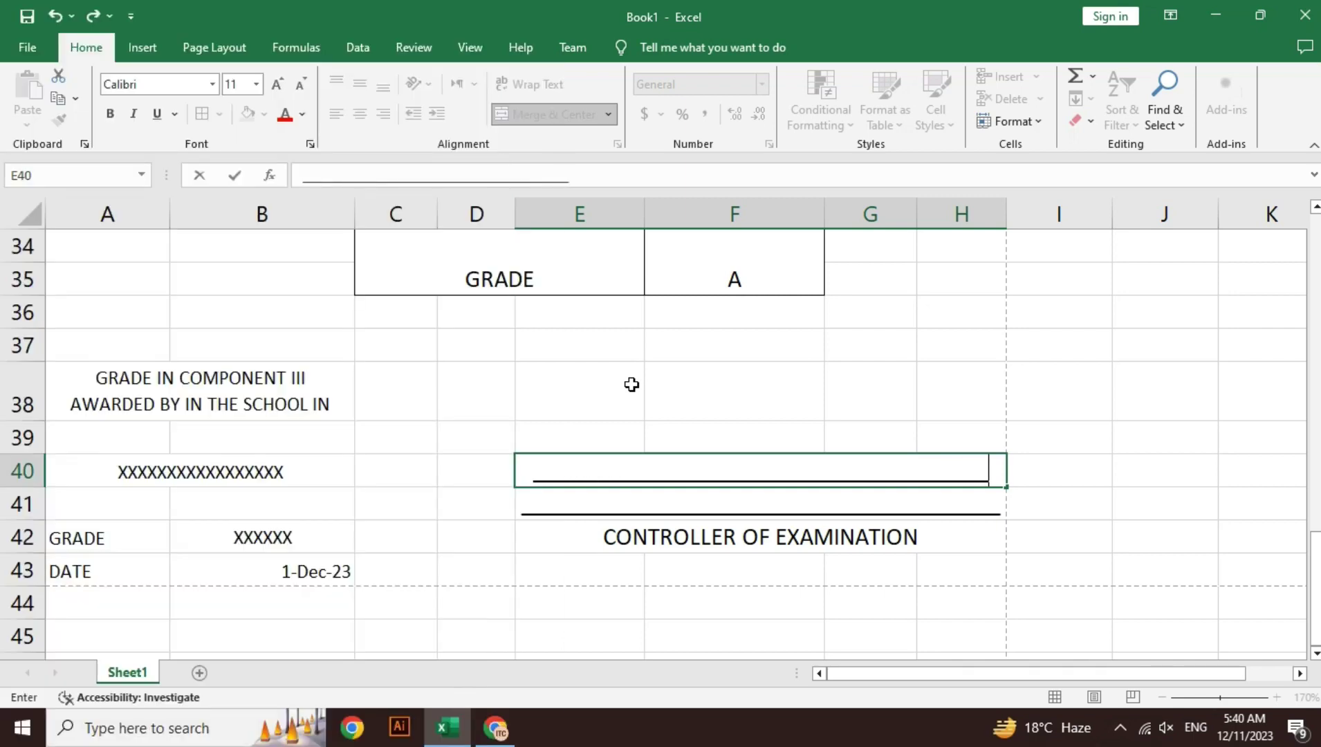
{"action": "type", "text": "___"}
{"action": "key", "text": "Return"}
{"action": "key", "text": "Up"}
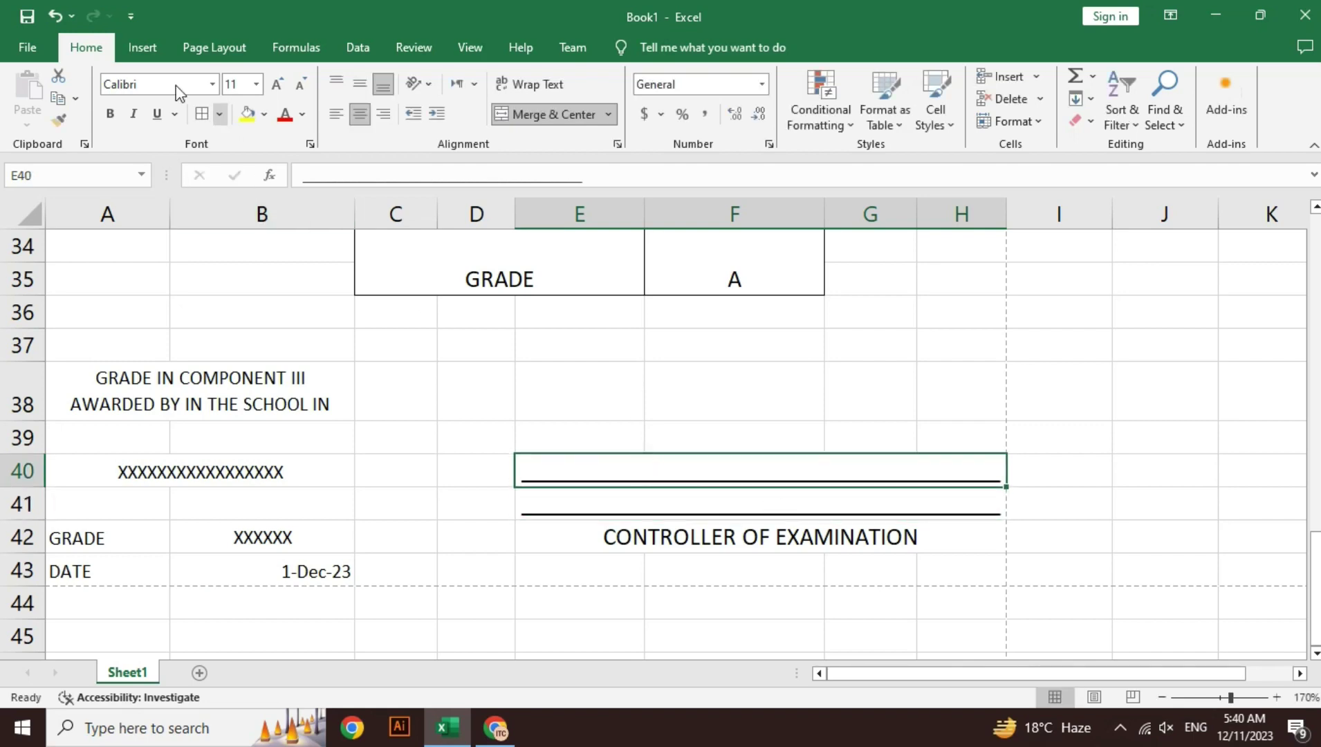
{"action": "left_click", "coordinate": [141, 47]}
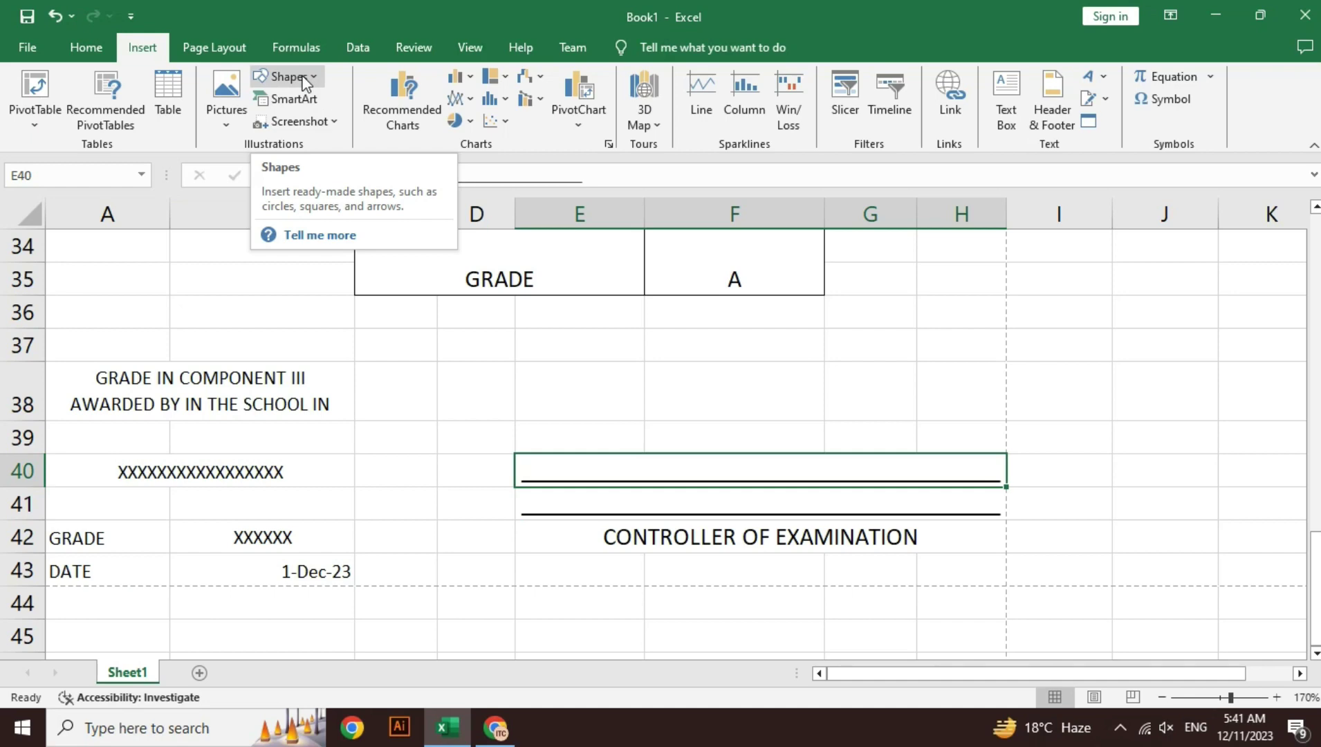
Step: Browse the Shapes gallery without inserting a shape, then select cell E39
{"action": "left_click", "coordinate": [304, 77]}
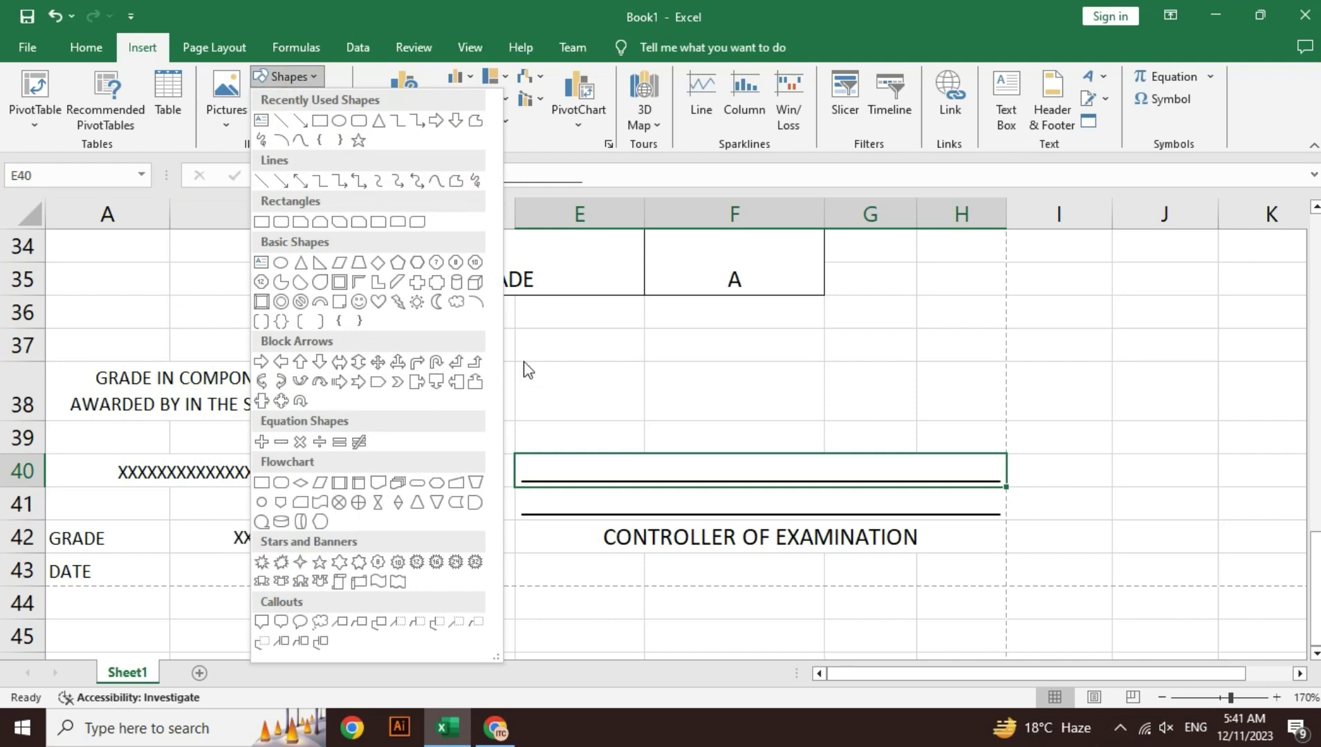
{"action": "left_click", "coordinate": [611, 424]}
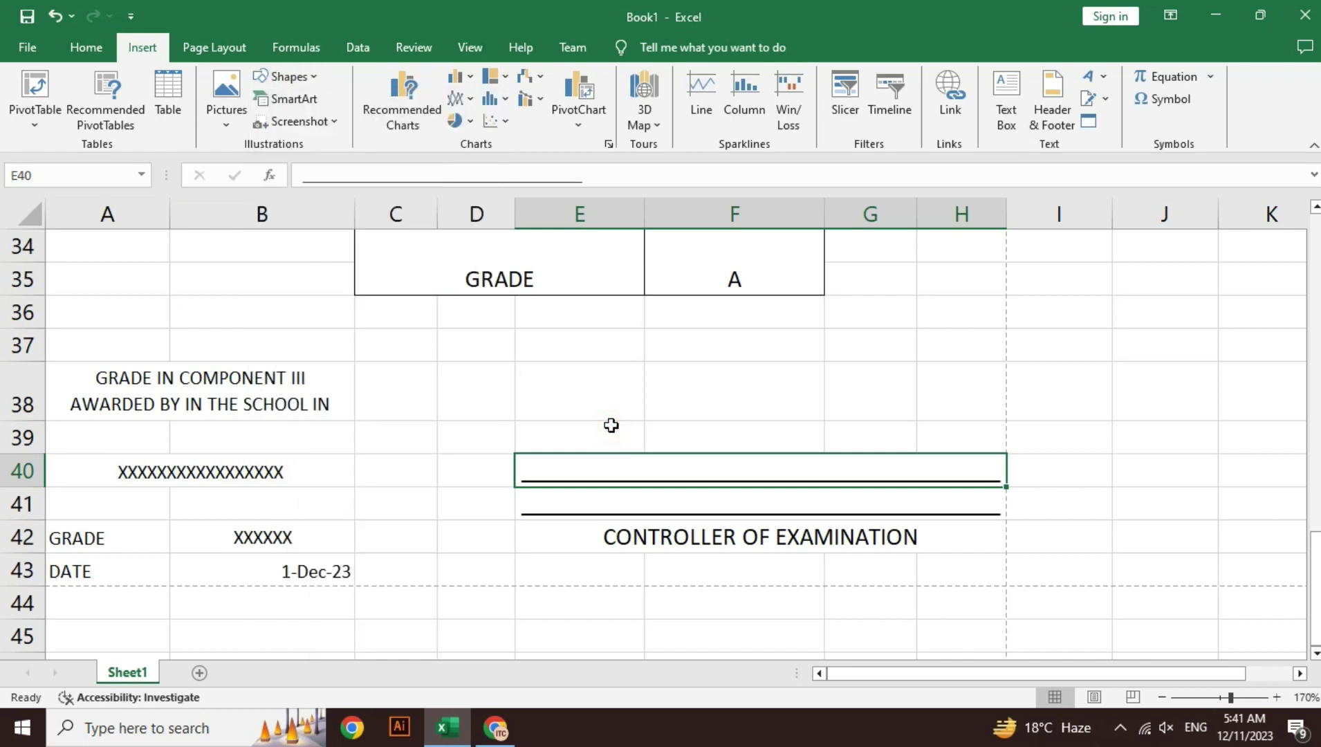
{"action": "left_click", "coordinate": [611, 425]}
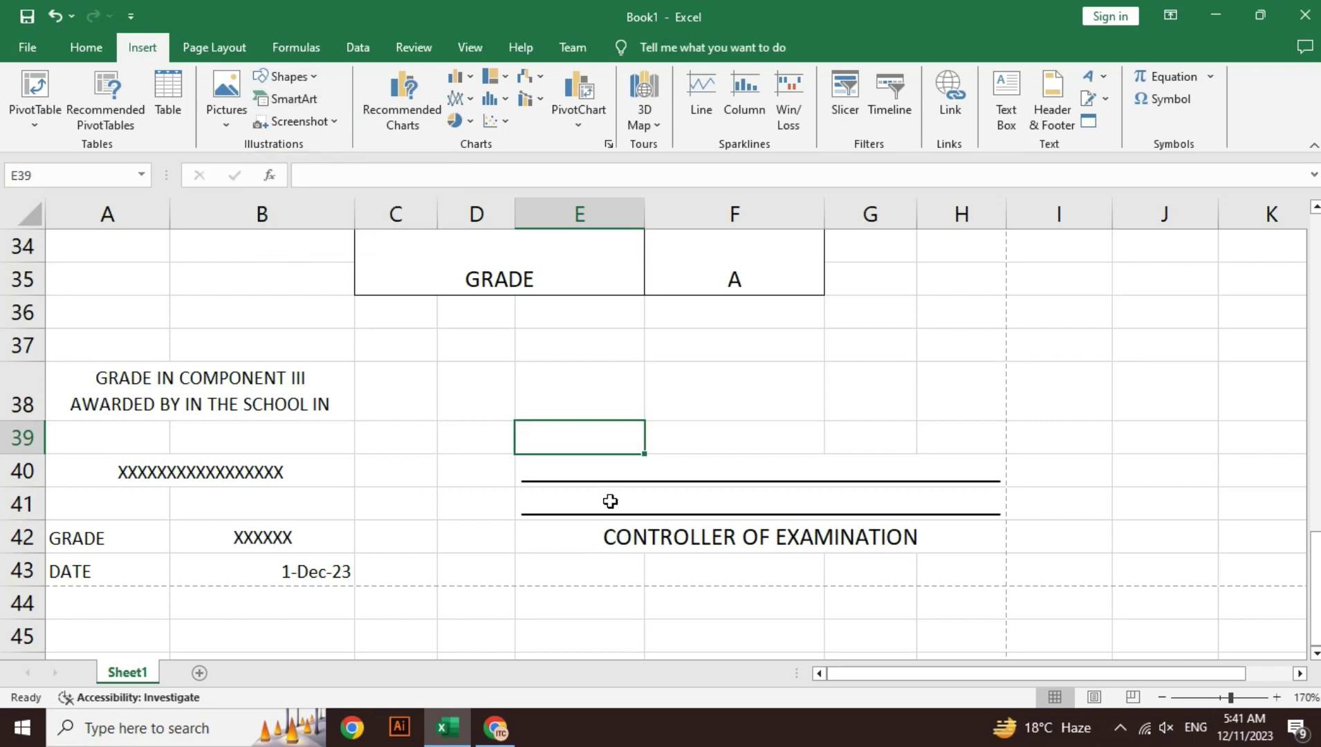
Step: Undo the extra underscore line in row 40 and open the print preview
{"action": "key", "text": "ctrl+z"}
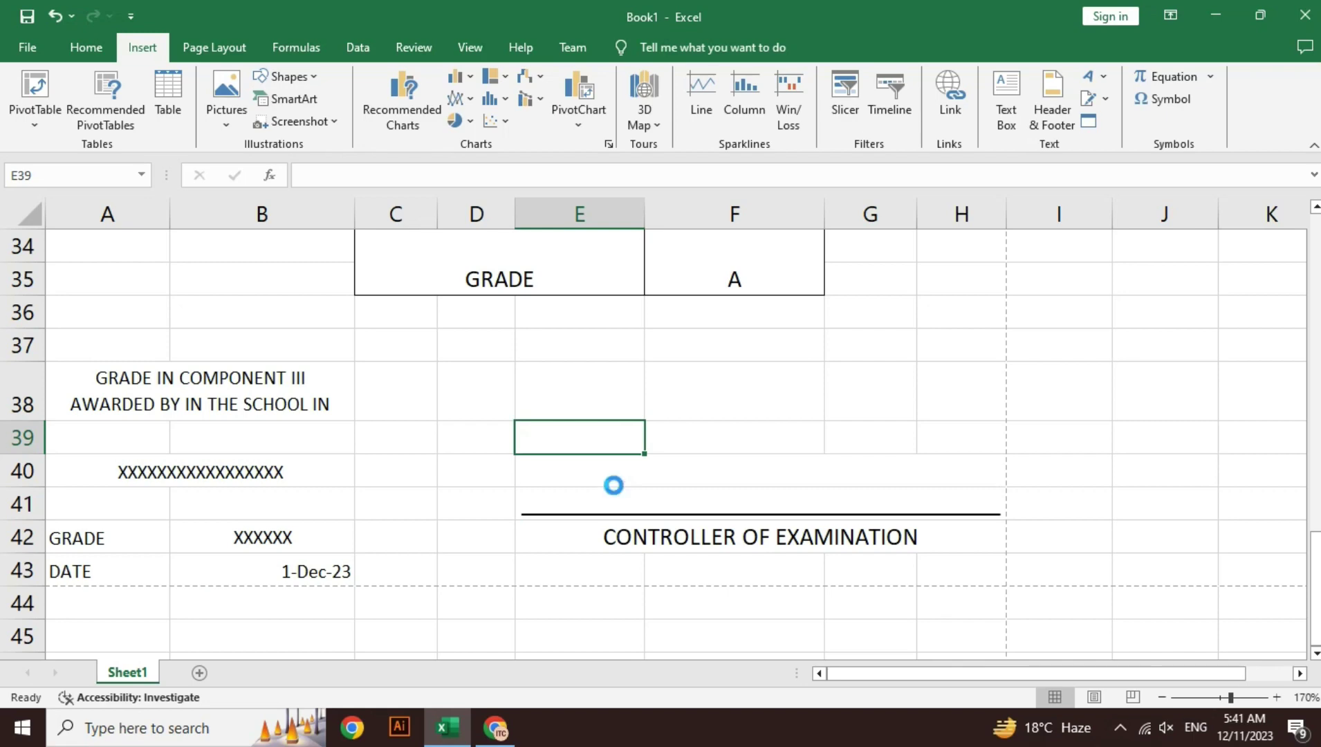
{"action": "left_click", "coordinate": [614, 485]}
{"action": "left_click", "coordinate": [631, 428]}
{"action": "key", "text": "ctrl+p"}
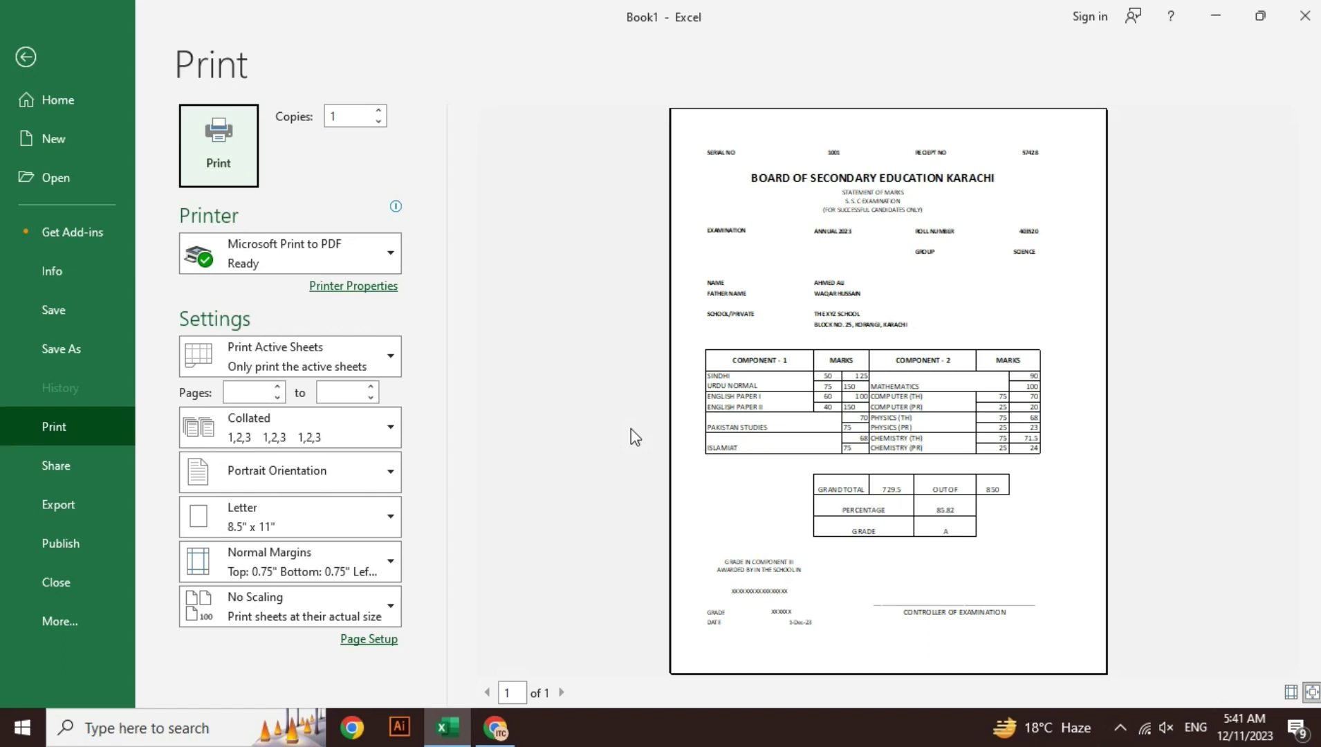
Step: Exit print preview and scan the marks statement from row 1 to the footer, ending at E39
{"action": "key", "text": "Escape"}
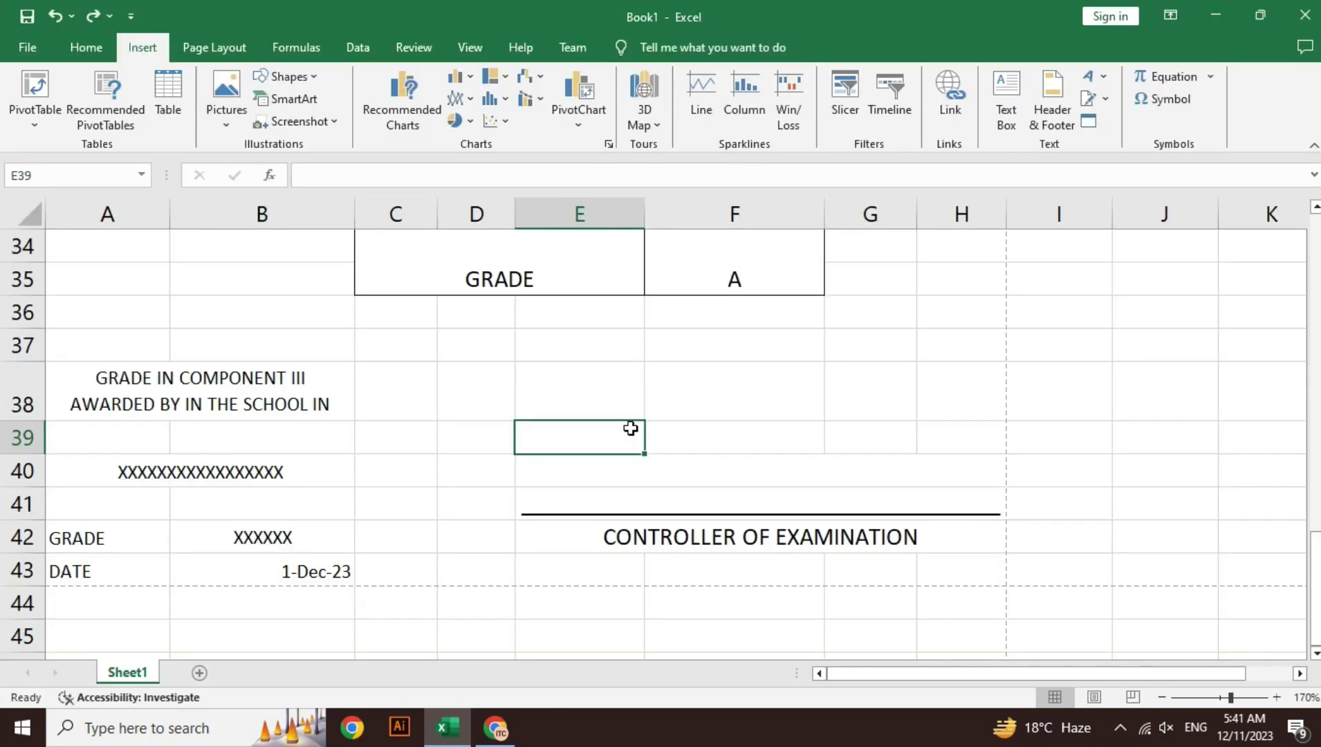
{"action": "key", "text": "Up"}
{"action": "key", "text": "Up"}
{"action": "key", "text": "Up"}
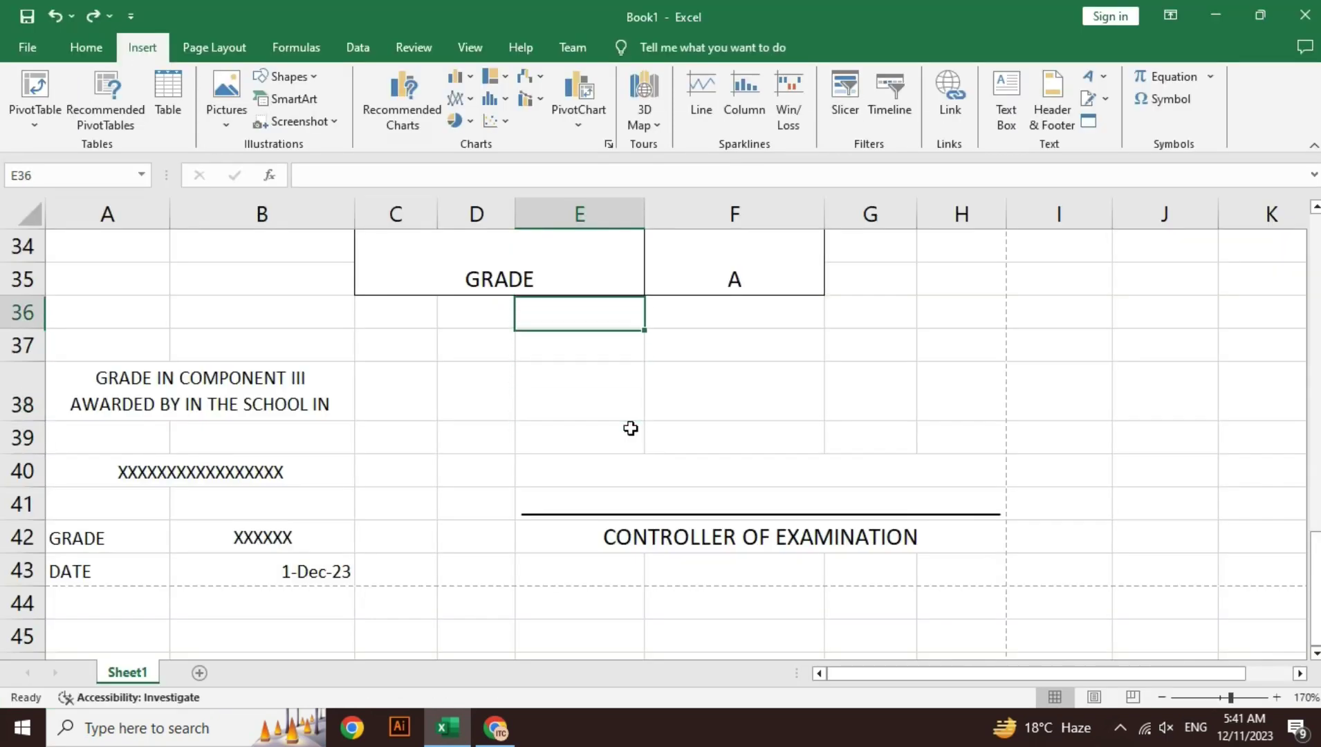
{"action": "key", "text": "Up"}
{"action": "key", "text": "Up"}
{"action": "key", "text": "Up"}
{"action": "key", "text": "Up"}
{"action": "key", "text": "Up"}
{"action": "key", "text": "Up"}
{"action": "key", "text": "Up"}
{"action": "key", "text": "Up"}
{"action": "key", "text": "Up"}
{"action": "key", "text": "Up"}
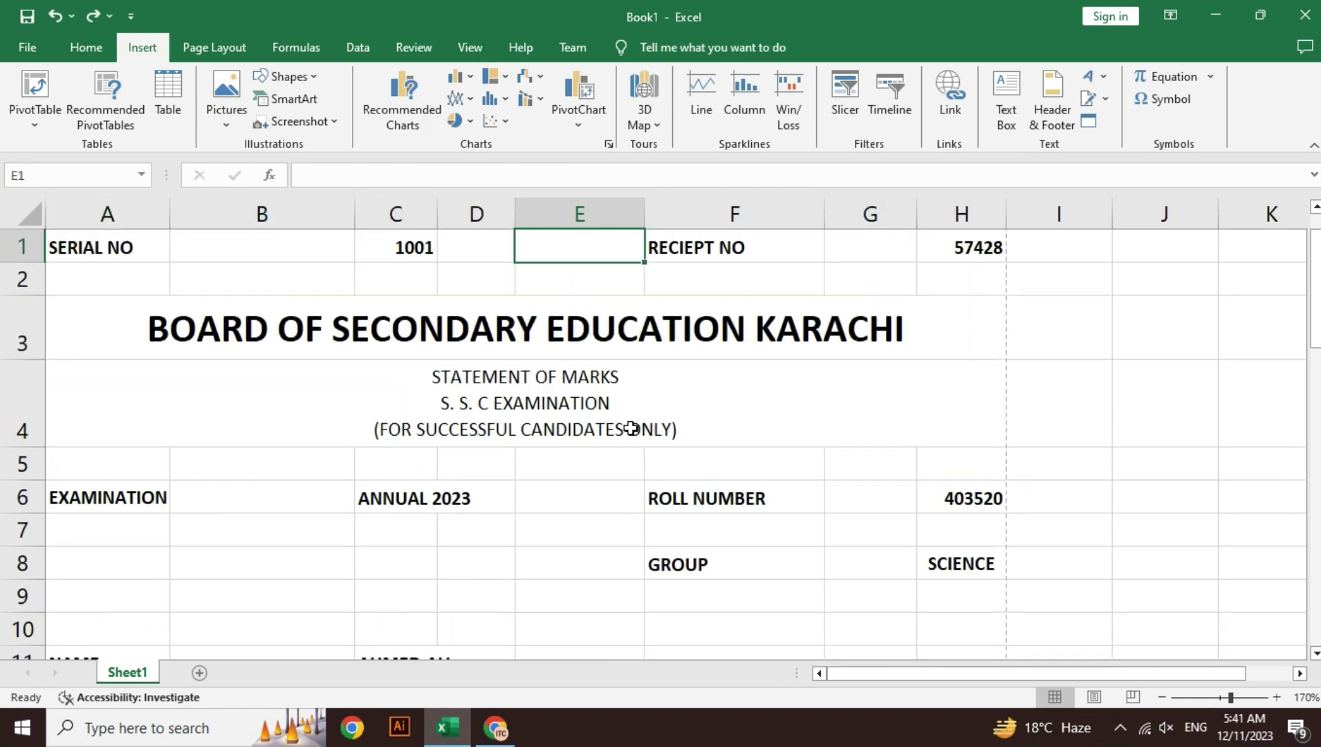
{"action": "key", "text": "Down"}
{"action": "key", "text": "Down"}
{"action": "key", "text": "Down"}
{"action": "key", "text": "Down"}
{"action": "key", "text": "Down"}
{"action": "key", "text": "Down"}
{"action": "key", "text": "Down"}
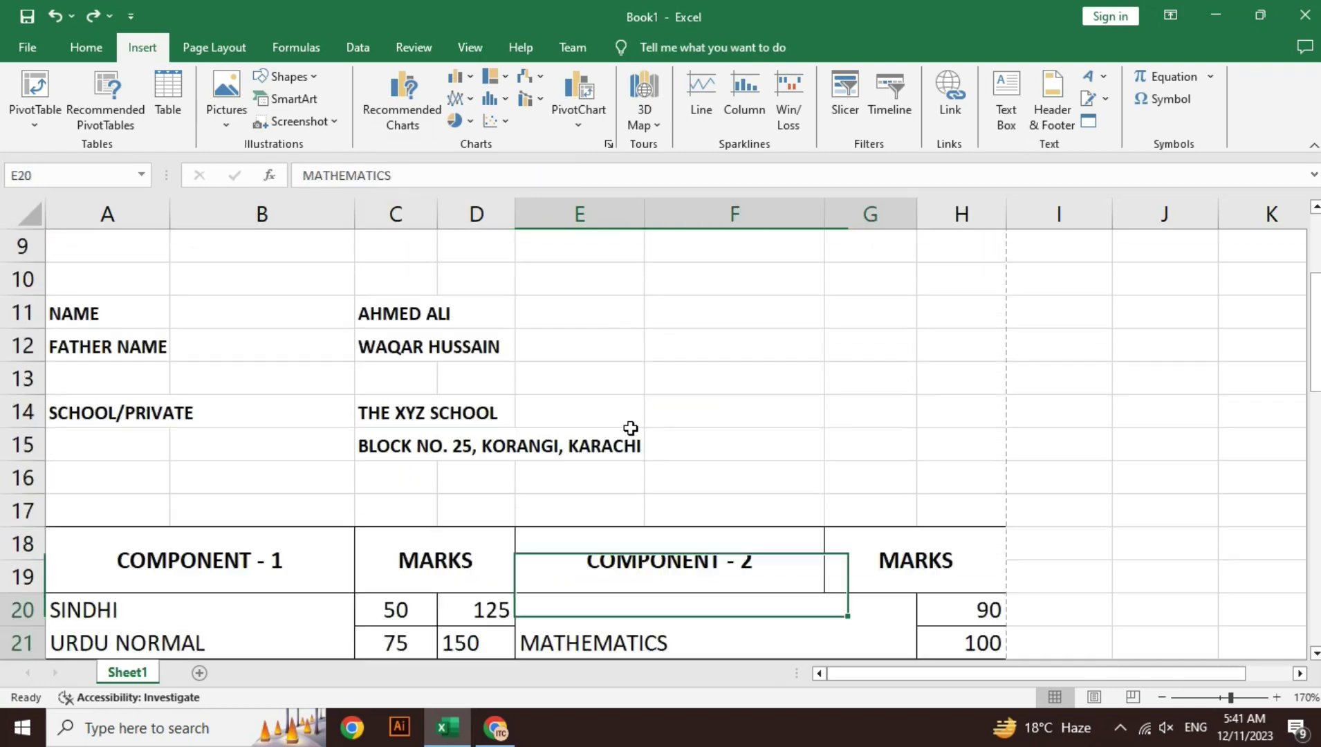
{"action": "key", "text": "Down"}
{"action": "key", "text": "Down"}
{"action": "key", "text": "Down"}
{"action": "key", "text": "Down"}
{"action": "key", "text": "Down"}
{"action": "key", "text": "Down"}
{"action": "key", "text": "Down"}
{"action": "key", "text": "Down"}
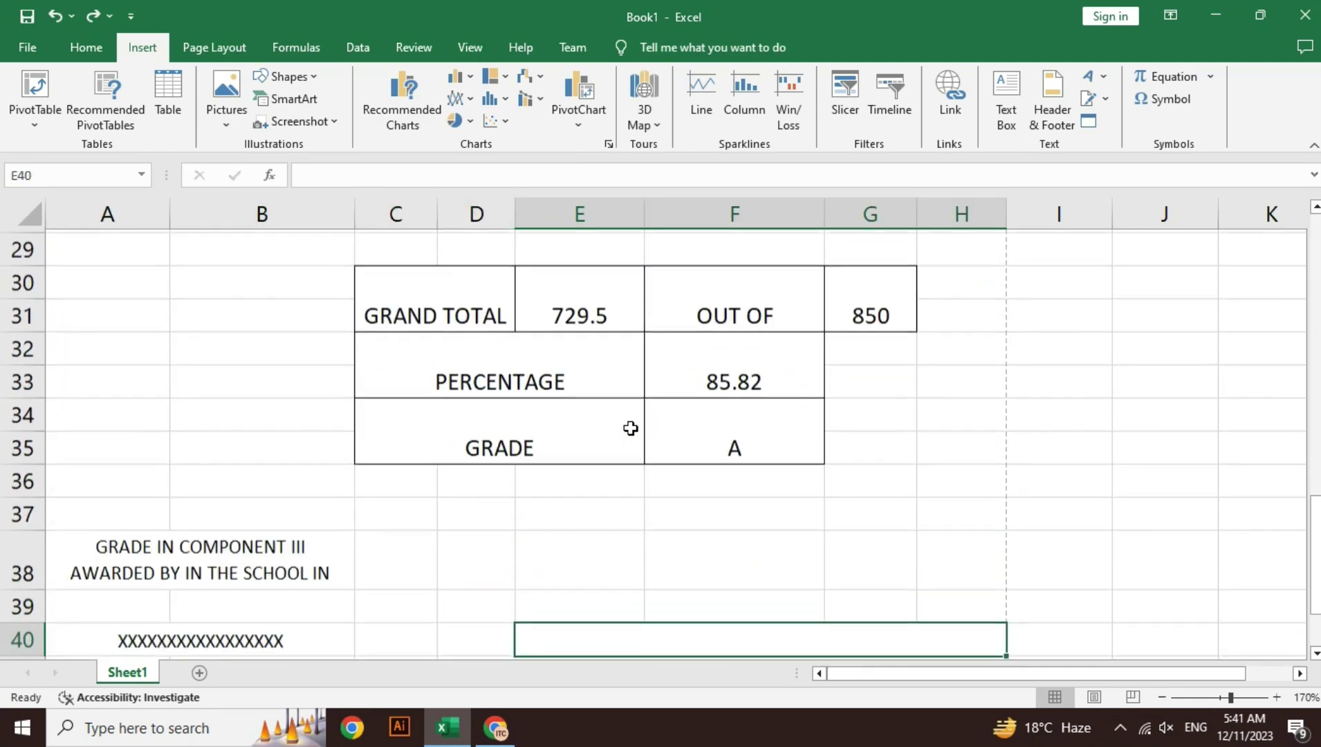
{"action": "key", "text": "Down"}
{"action": "key", "text": "Down"}
{"action": "key", "text": "Down"}
{"action": "key", "text": "Down"}
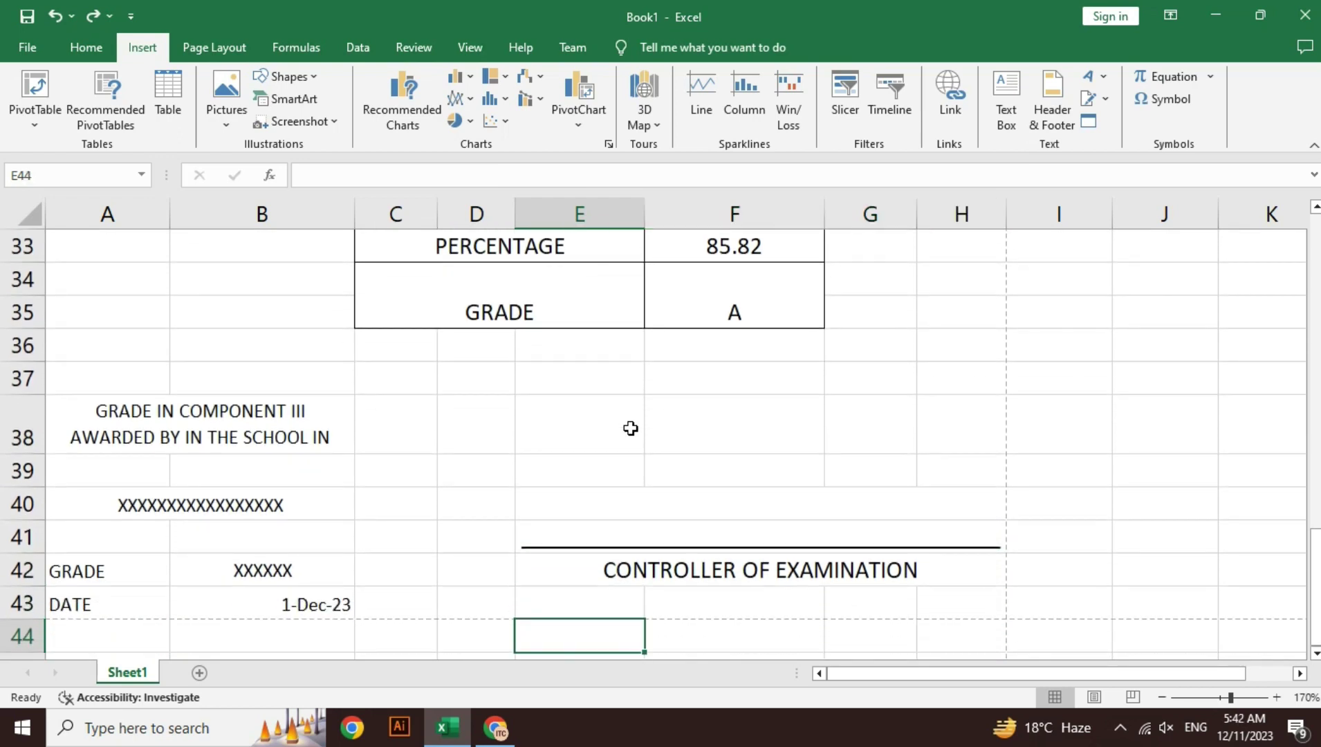
{"action": "key", "text": "Down"}
{"action": "key", "text": "Up"}
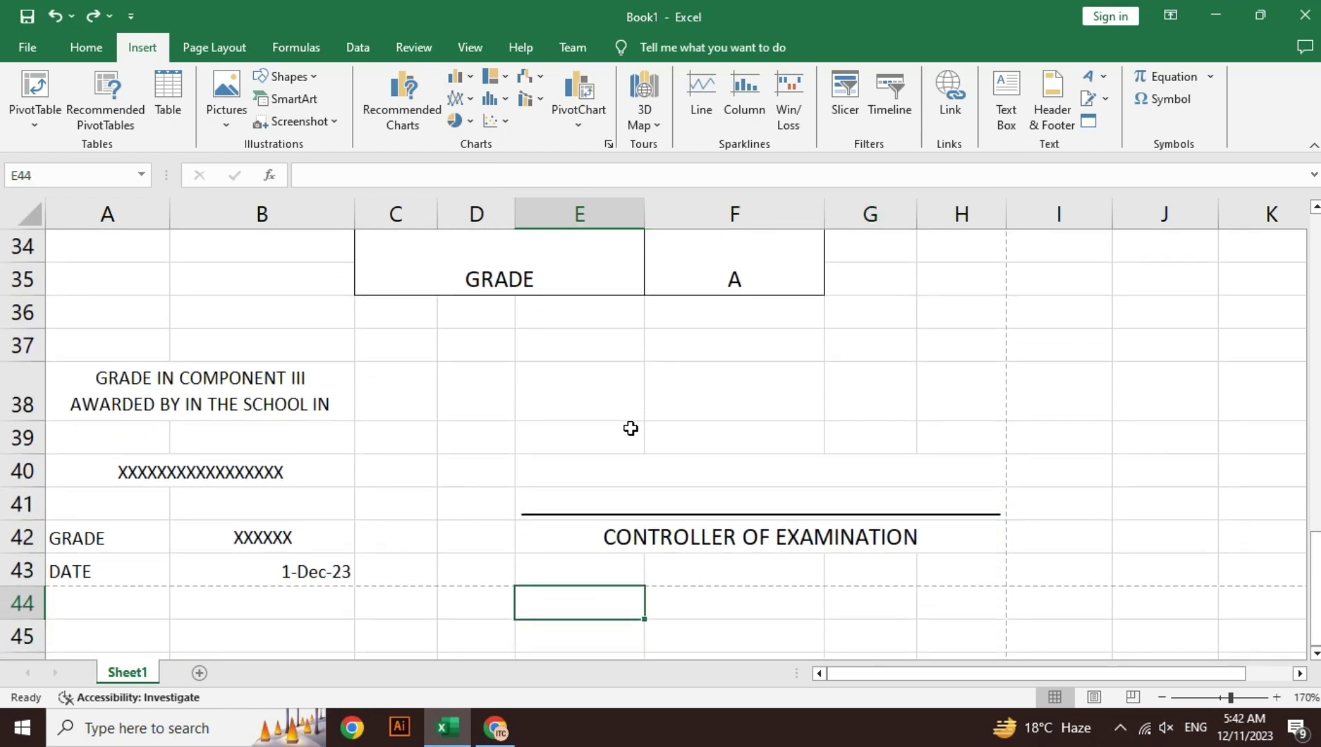
{"action": "key", "text": "Up"}
{"action": "key", "text": "Up"}
{"action": "key", "text": "Up"}
{"action": "key", "text": "Up"}
{"action": "key", "text": "Up"}
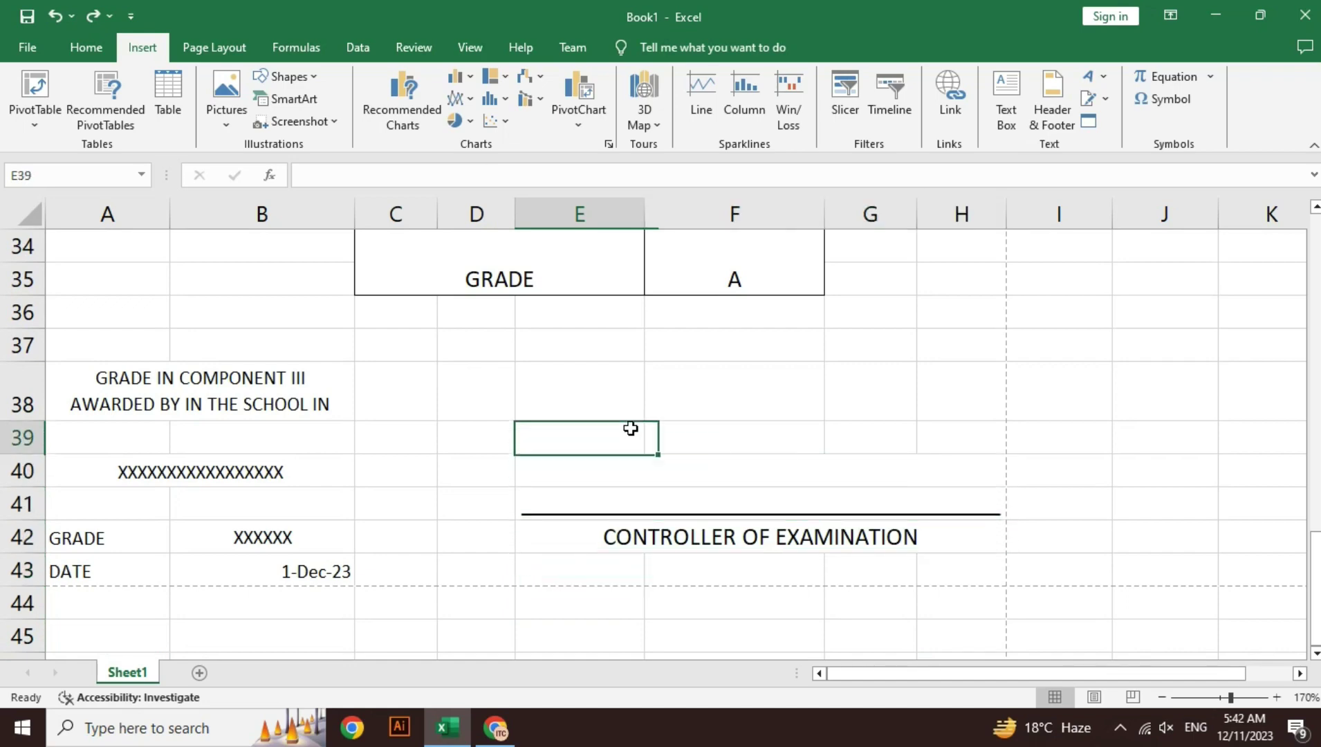